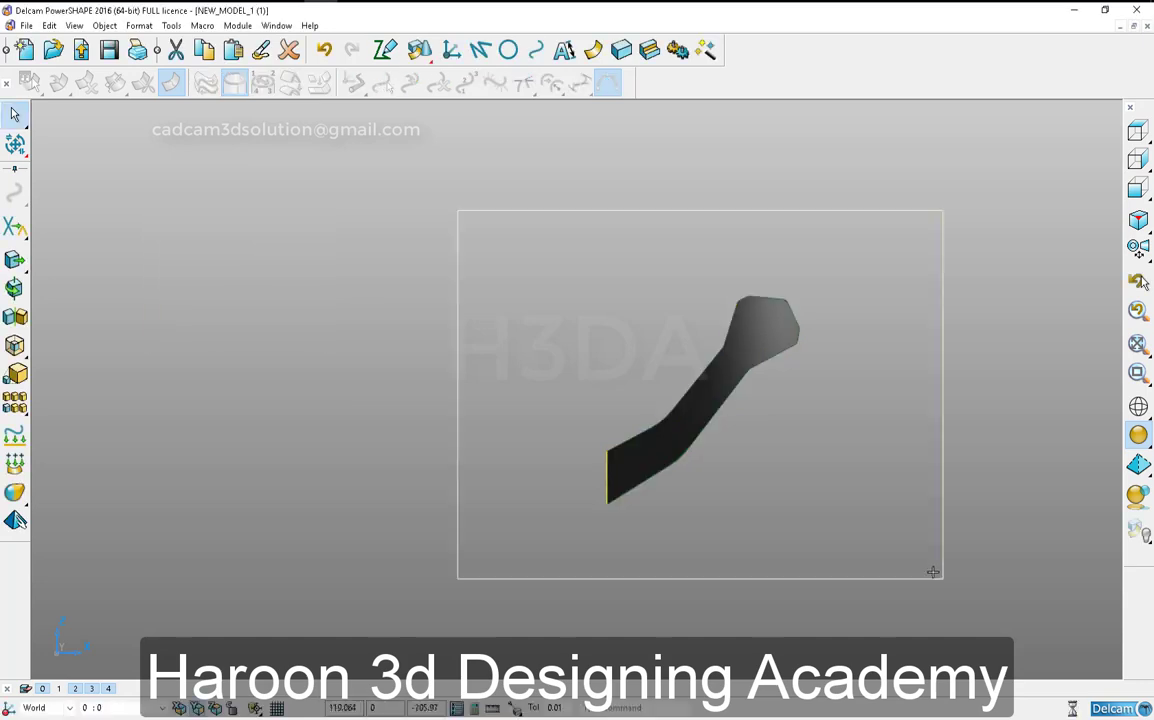
# - Offset the closed profile curve without keeping a copy, using rounded corners and starting with a negative distance
pyautogui.click(784, 352)
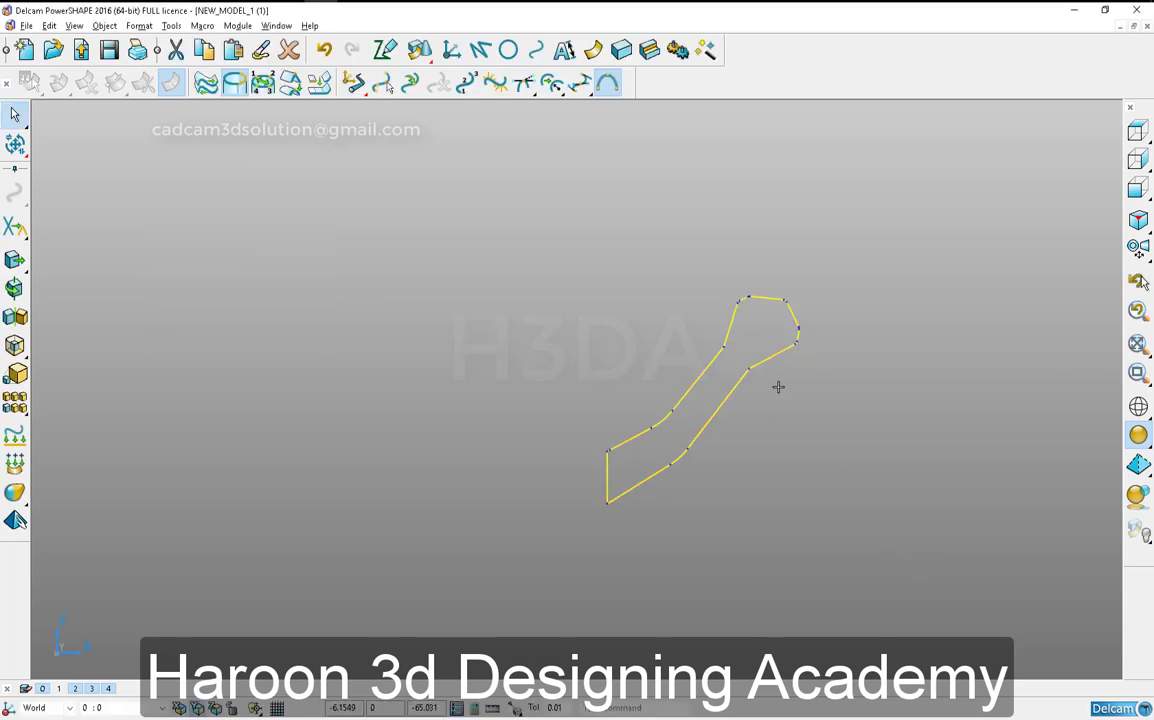
pyautogui.press('o')
pyautogui.scroll(1, 813, 405)
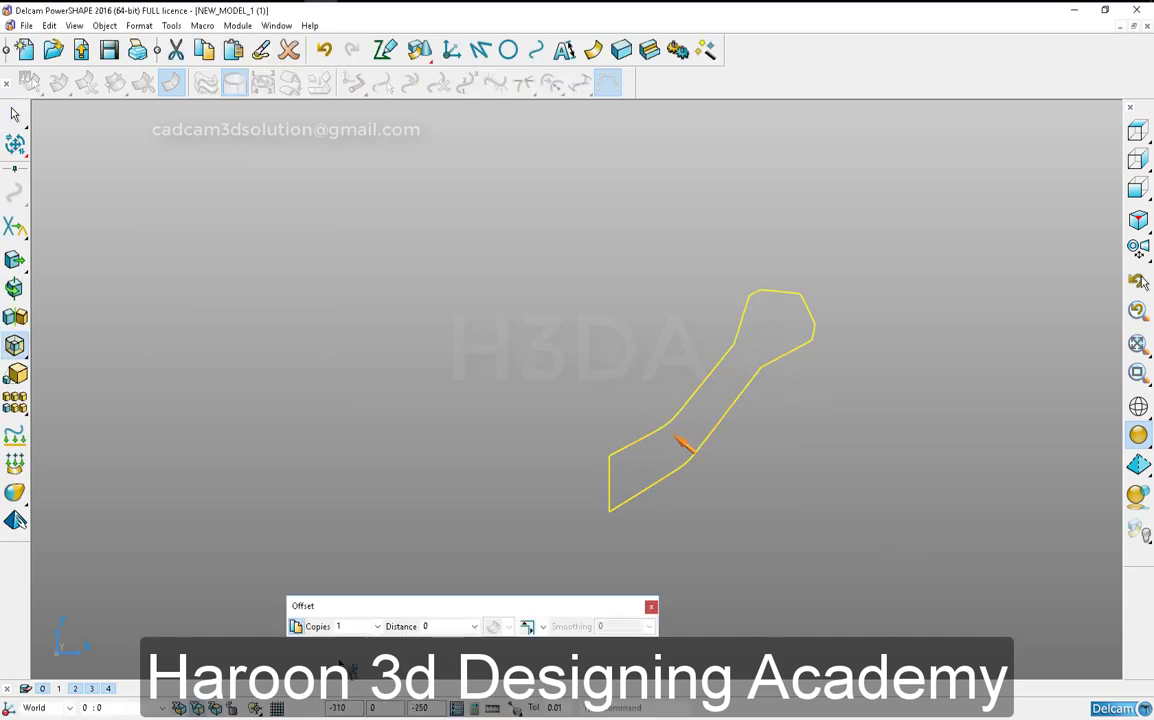
pyautogui.click(543, 627)
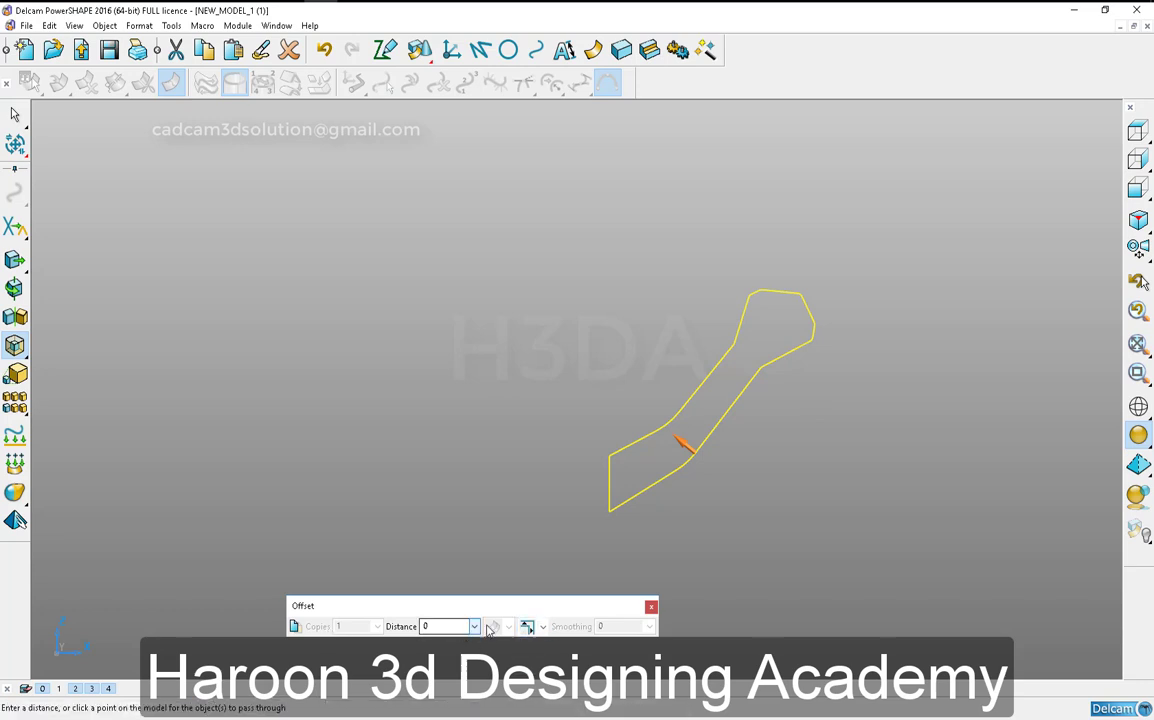
pyautogui.click(542, 627)
pyautogui.write('-1')
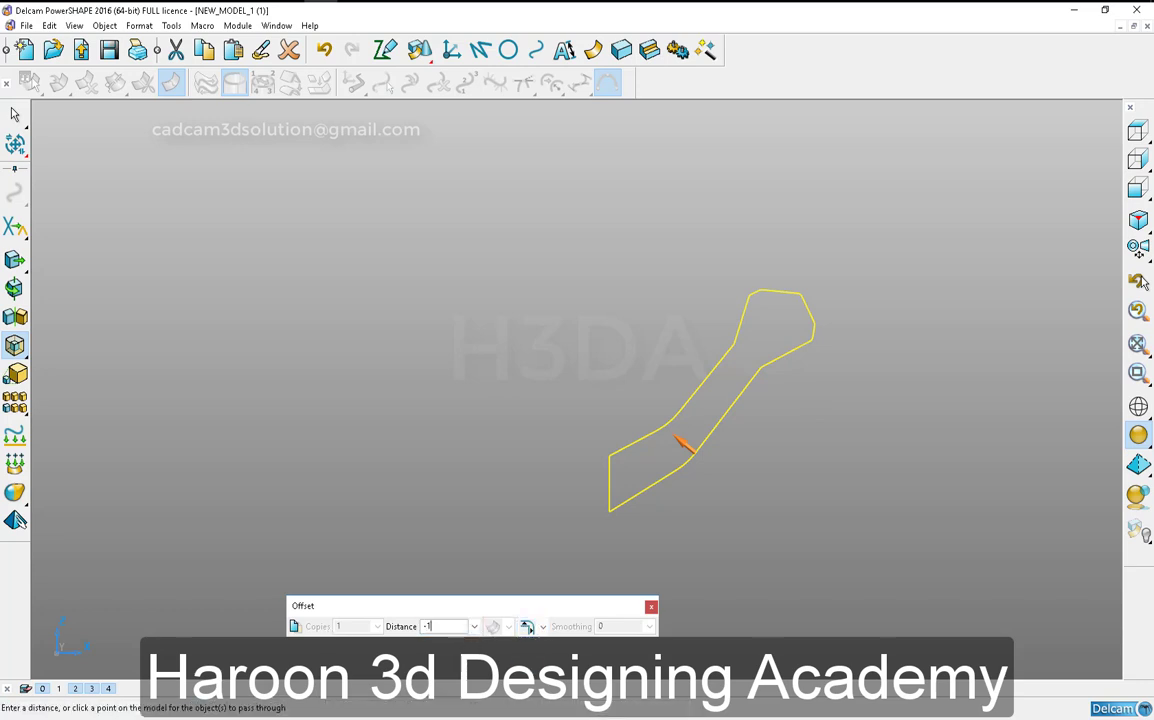
pyautogui.press('Return')
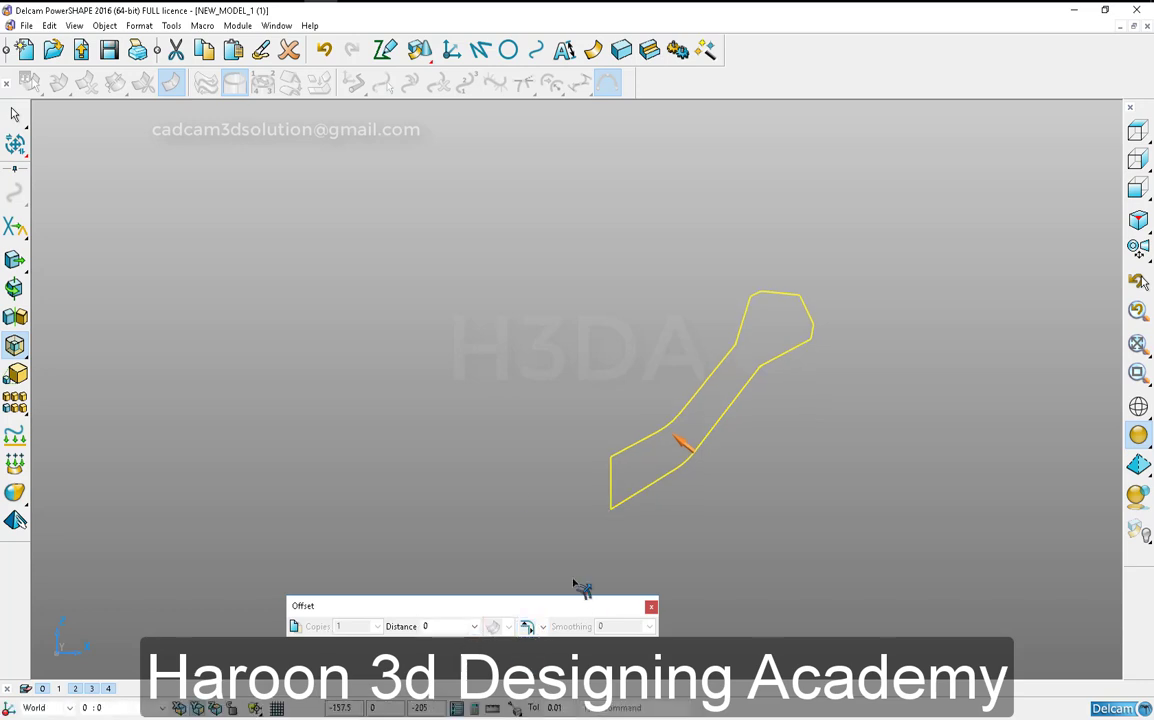
pyautogui.press('Return')
pyautogui.click(651, 607)
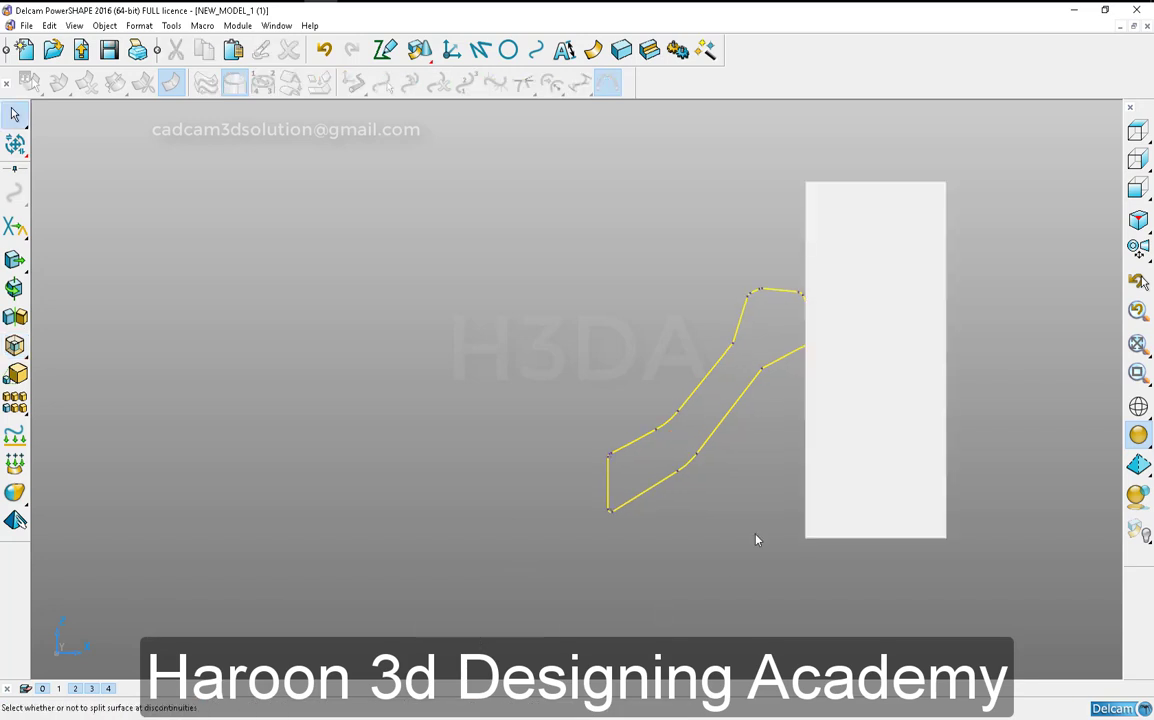
# - Split the offset composite curve into separate lines and arcs
pyautogui.click(757, 539)
pyautogui.scroll(5, 756, 400)
pyautogui.click(749, 449)
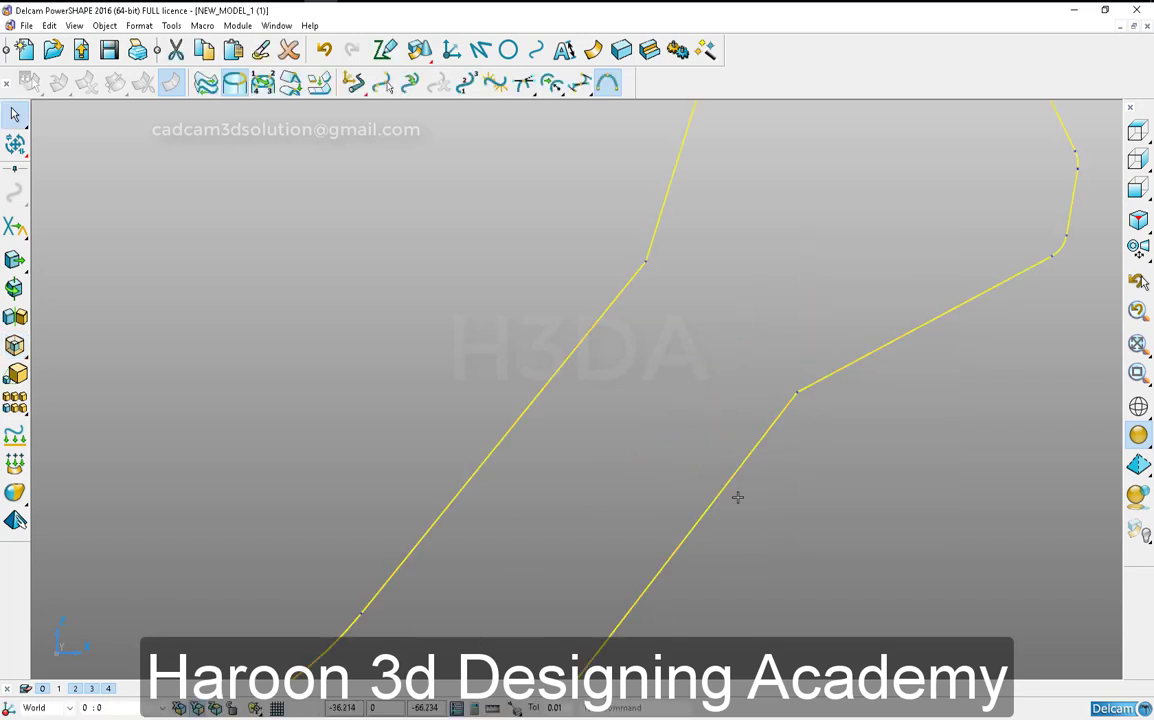
pyautogui.click(799, 526)
pyautogui.scroll(-2, 832, 465)
# - Limit the lines at the head's lower-right corner to a sharp intersection and delete its small rounding arc
pyautogui.click(807, 341)
pyautogui.hotkey('ctrl', 'l')
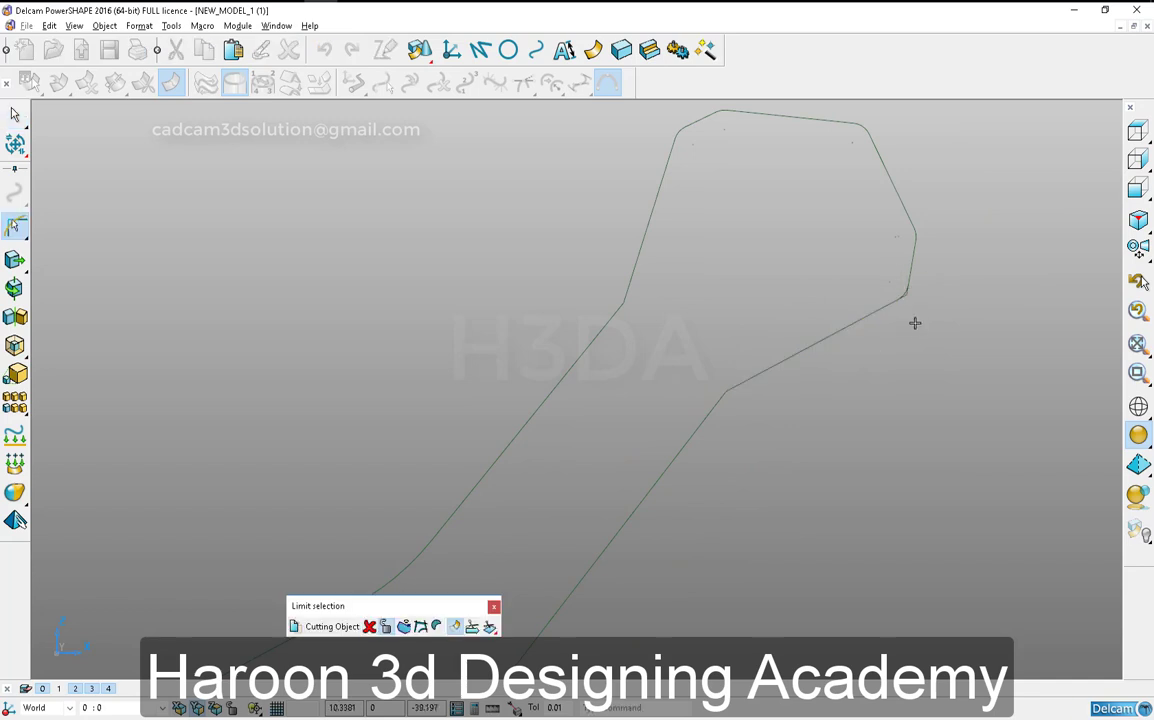
pyautogui.keyDown('shift'); pyautogui.moveTo(915, 323); pyautogui.dragTo(889, 394, button='middle'); pyautogui.keyUp('shift')
pyautogui.press('Escape')
pyautogui.scroll(5, 905, 358)
pyautogui.click(933, 388)
pyautogui.scroll(-4, 889, 453)
pyautogui.hotkey('ctrl', 'l')
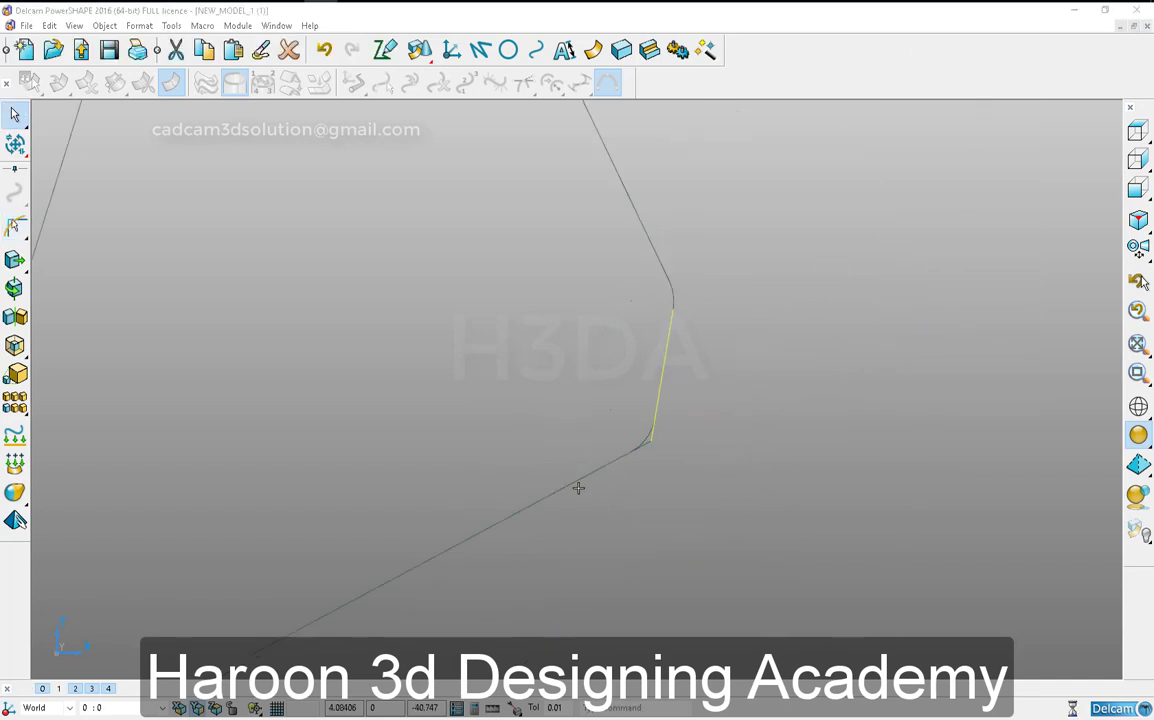
# - Limit the head's short right edge and upper-right slanted edge to a sharp corner and delete the rounding arc
pyautogui.click(670, 374)
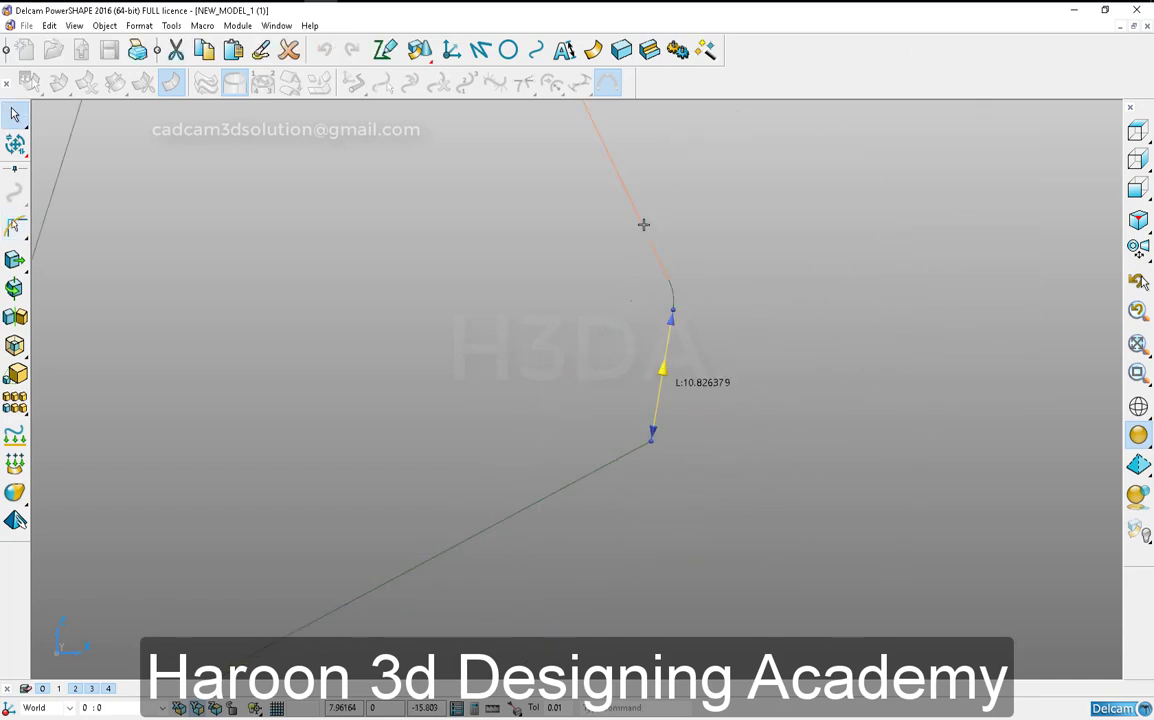
pyautogui.click(680, 360)
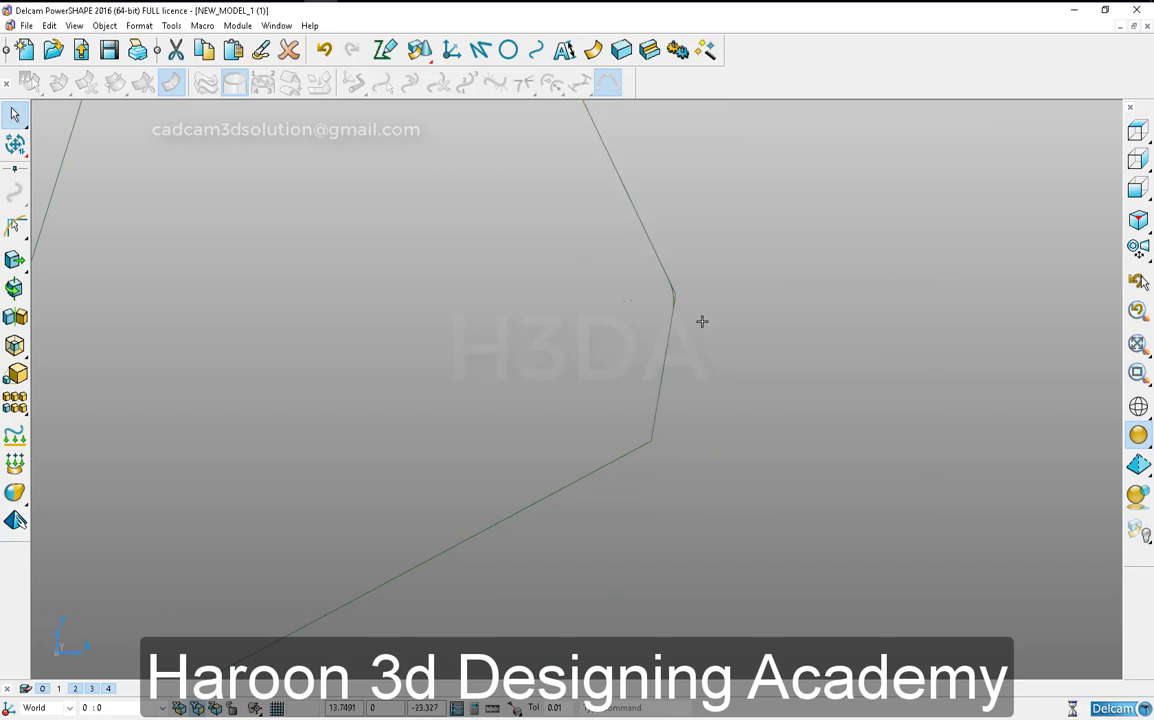
pyautogui.scroll(-4, 705, 380)
pyautogui.scroll(9, 612, 333)
# - Limit the head's top edge and right slanted edge to a sharp corner and remove the arc between them
pyautogui.click(445, 184)
pyautogui.scroll(-4, 640, 350)
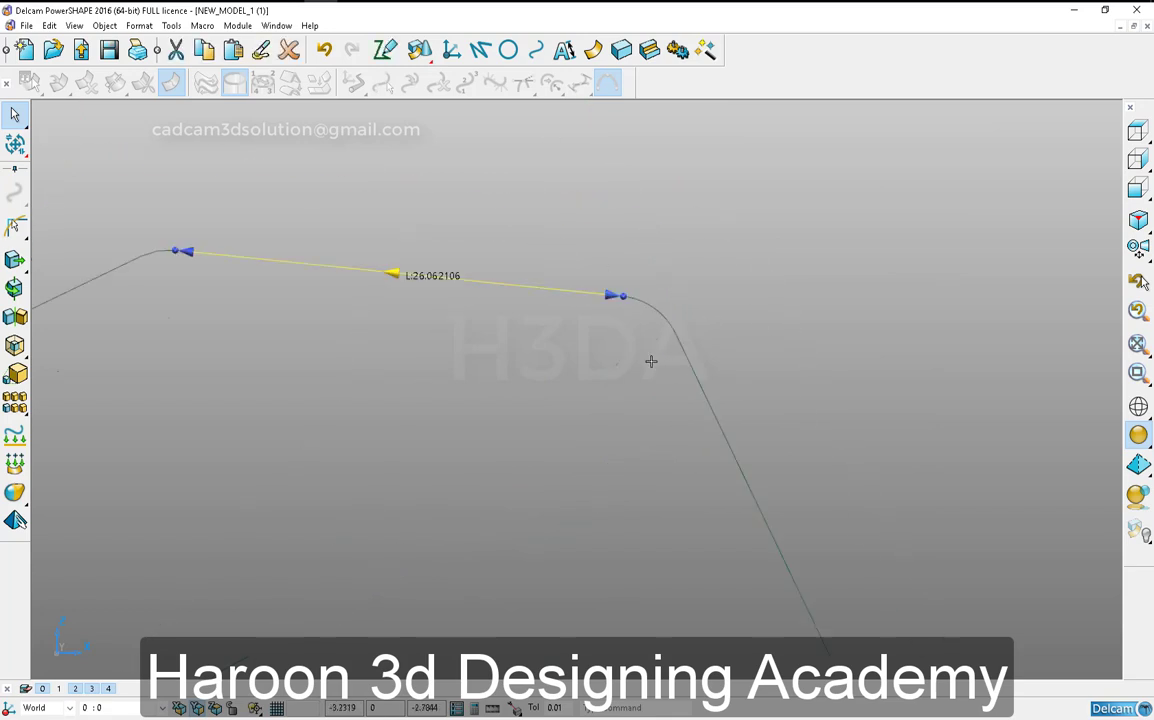
pyautogui.hotkey('ctrl', 'l')
pyautogui.click(671, 378)
pyautogui.moveTo(652, 319); pyautogui.dragTo(655, 325)
pyautogui.scroll(-6, 654, 332)
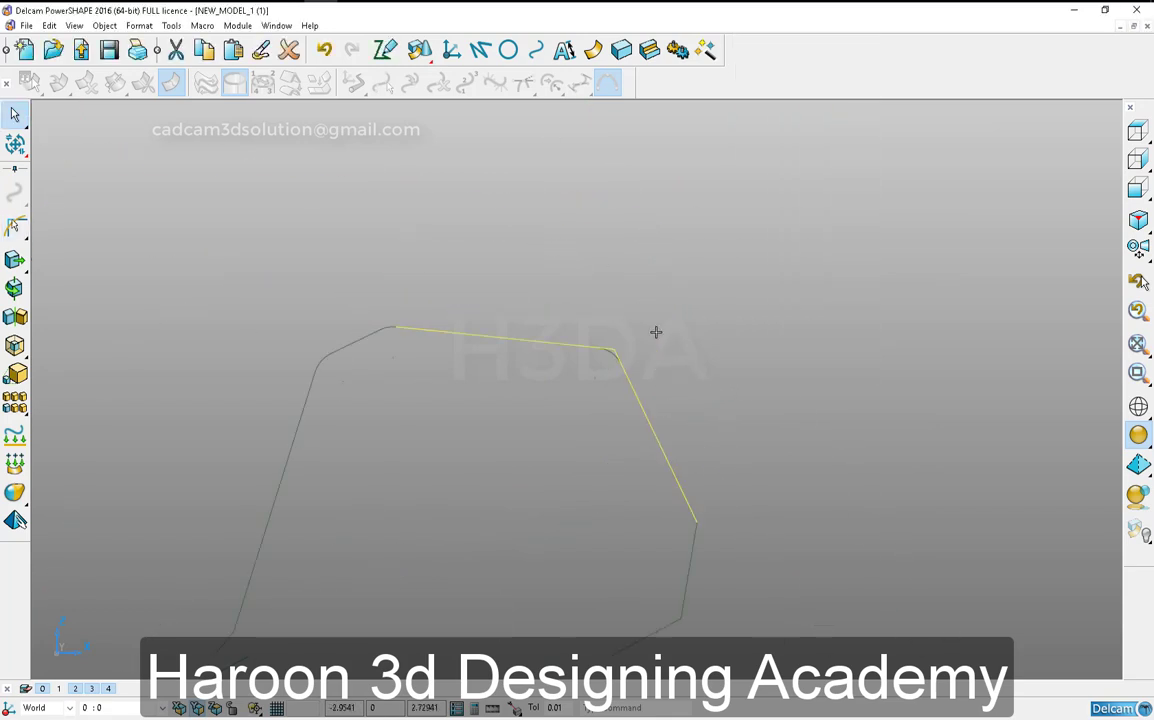
pyautogui.scroll(4, 616, 304)
pyautogui.click(621, 353)
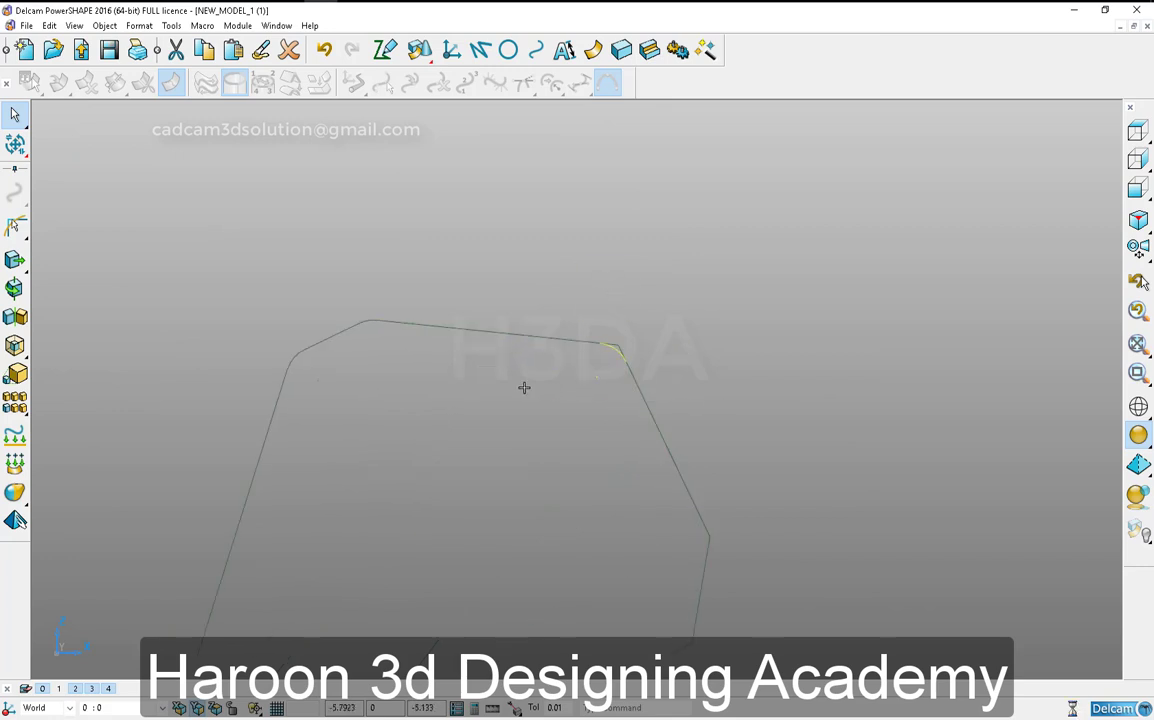
# - Limit the head's top edge and short upper-left slanted edge to a sharp corner and delete the leftover arc
pyautogui.hotkey('ctrl', 'l')
pyautogui.click(432, 328)
pyautogui.scroll(8, 356, 329)
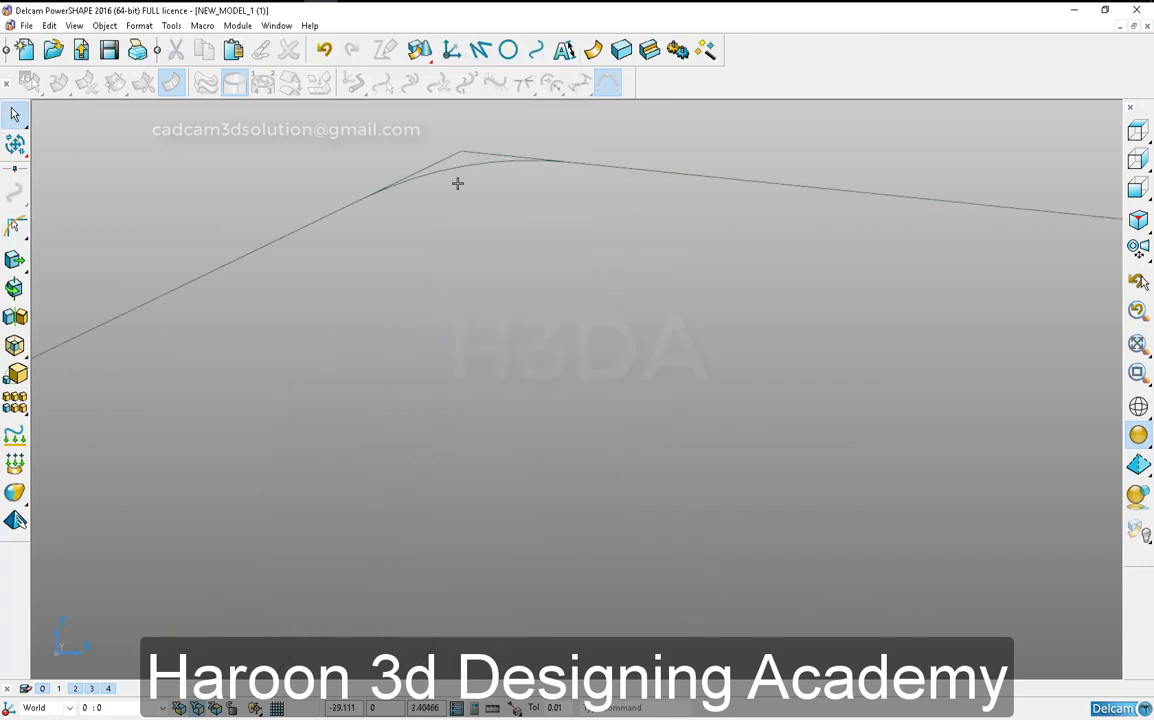
pyautogui.click(451, 155)
pyautogui.hotkey('ctrl', 'l')
pyautogui.click(432, 157)
pyautogui.click(502, 162)
pyautogui.press('Delete')
# - Limit the short upper-left slanted edge and the head's long left side to a sharp corner and delete the arc
pyautogui.scroll(-6, 723, 230)
pyautogui.click(543, 245)
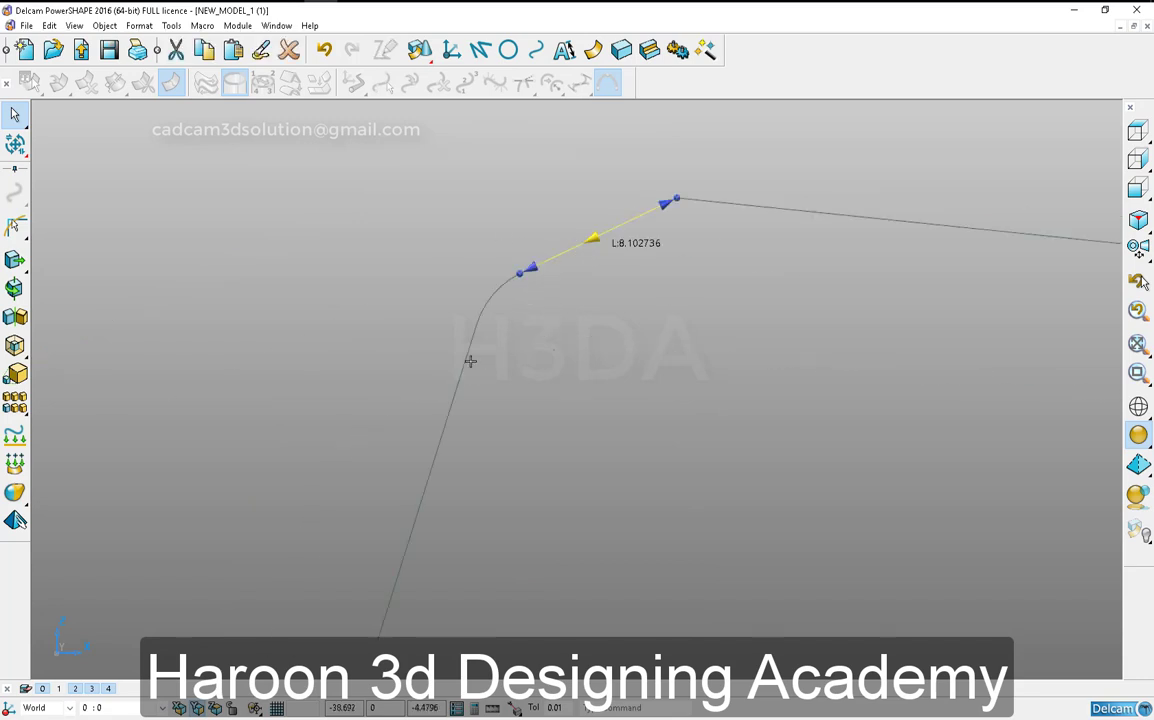
pyautogui.hotkey('ctrl', 'l')
pyautogui.click(469, 363)
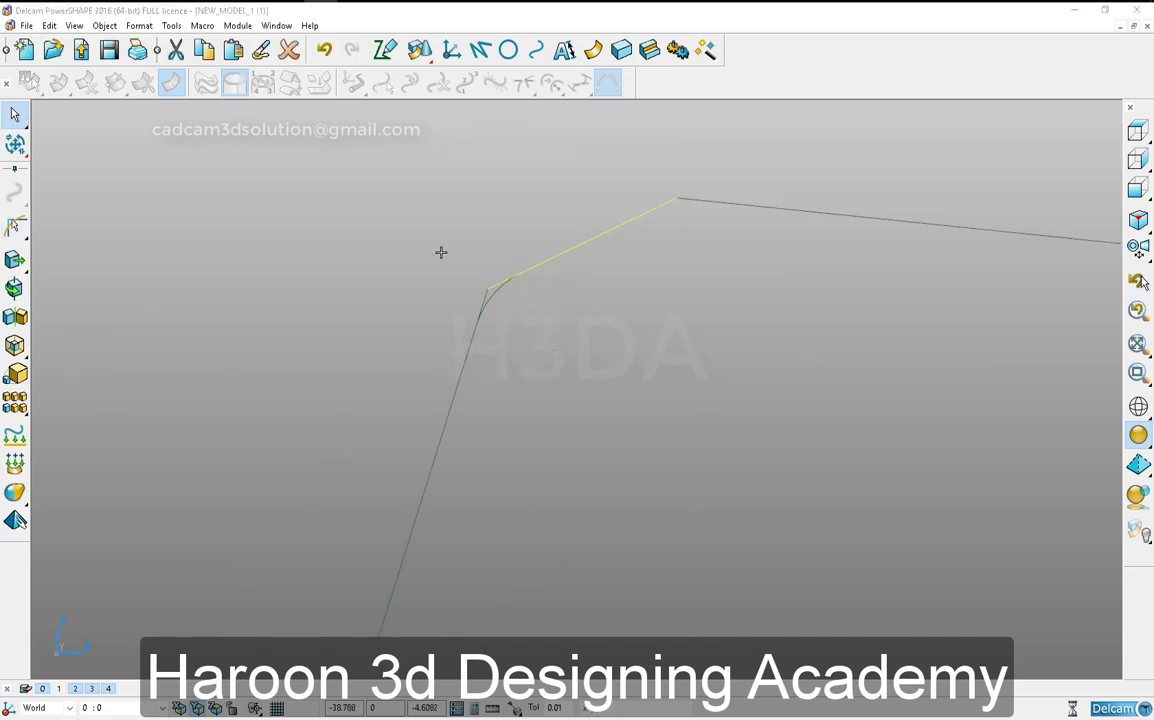
pyautogui.moveTo(440, 252); pyautogui.dragTo(554, 399)
pyautogui.scroll(-4, 550, 401)
pyautogui.scroll(5, 603, 466)
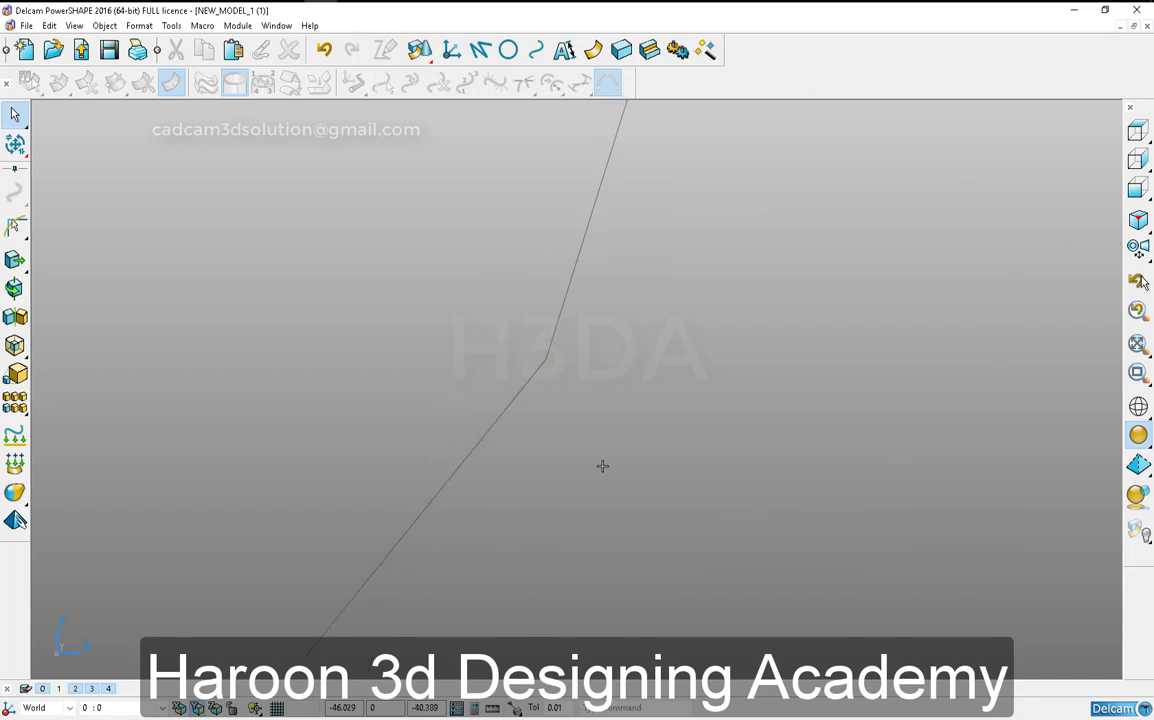
# - Limit the vertical end edge and lower slanted edge of the profile's tail to a sharp corner and delete the arc
pyautogui.scroll(-9, 600, 460)
pyautogui.scroll(4, 549, 434)
pyautogui.click(543, 370)
pyautogui.click(556, 431)
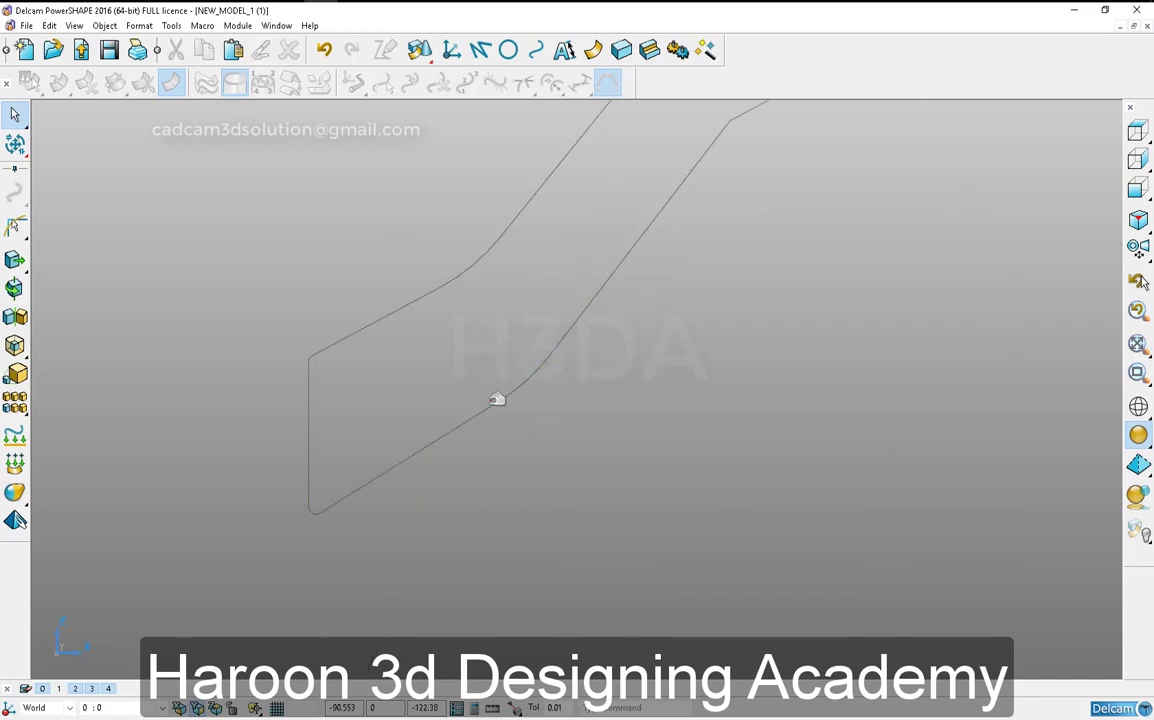
pyautogui.click(482, 413)
pyautogui.hotkey('ctrl', 'l')
pyautogui.click(309, 483)
pyautogui.click(345, 499)
pyautogui.click(406, 551)
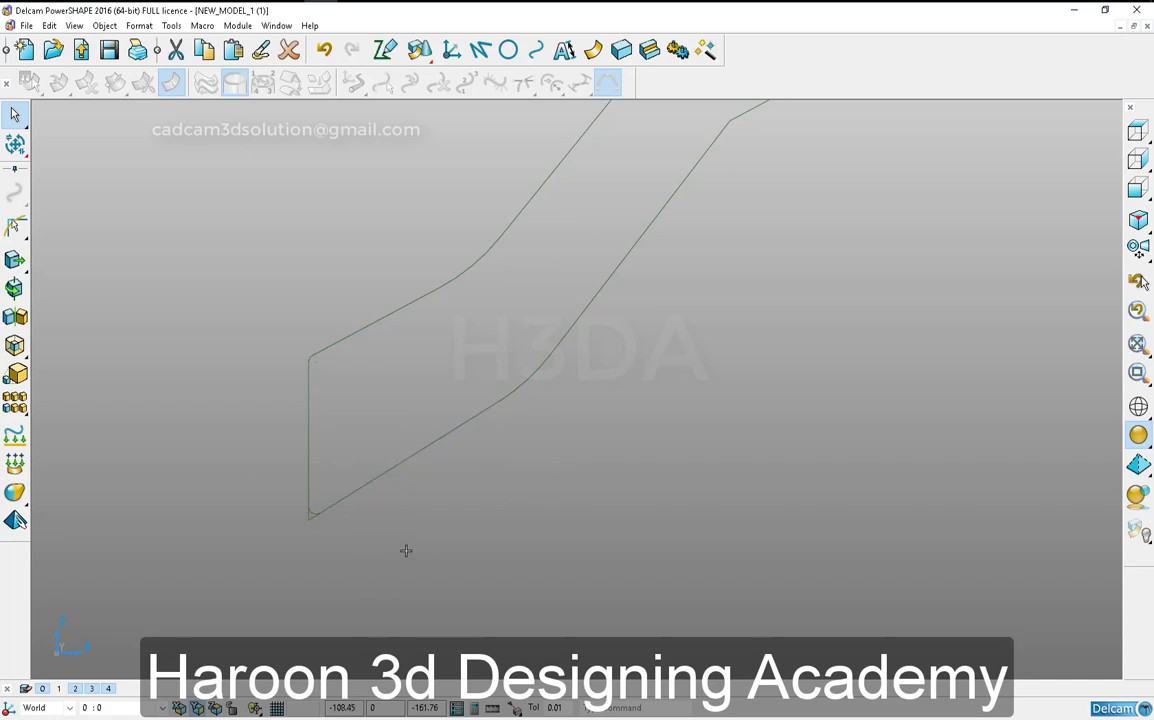
pyautogui.click(419, 456)
pyautogui.keyDown('shift'); pyautogui.moveTo(464, 504); pyautogui.dragTo(414, 560, button='middle'); pyautogui.keyUp('shift')
pyautogui.click(414, 560)
# - Draw a three-point arc over the profile's lower bend between its two straight lines and delete the old bend arc
pyautogui.click(564, 319)
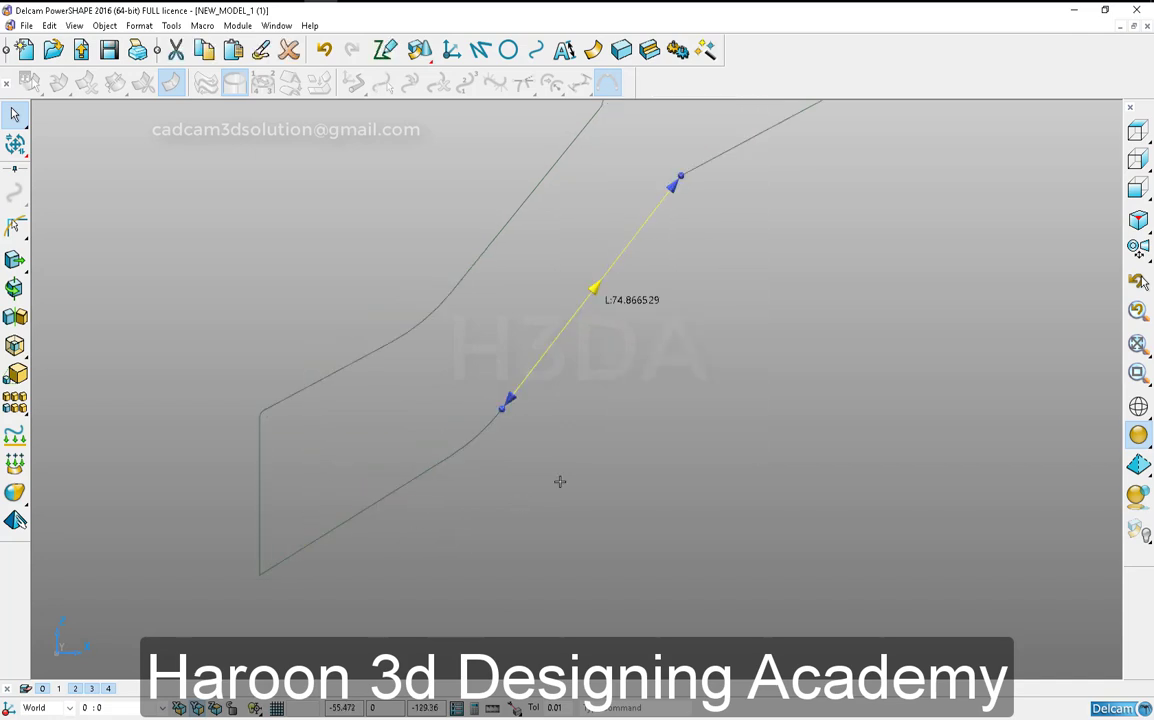
pyautogui.click(611, 506)
pyautogui.scroll(5, 484, 463)
pyautogui.click(508, 50)
pyautogui.click(630, 161)
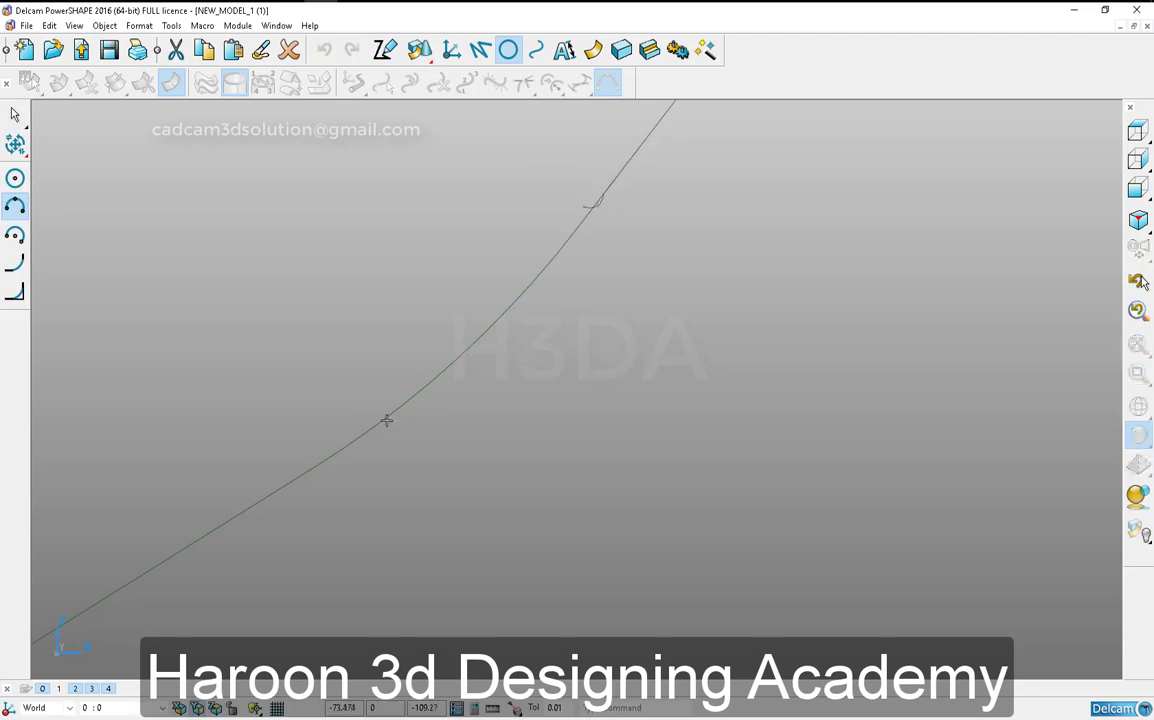
pyautogui.click(246, 509)
pyautogui.click(457, 362)
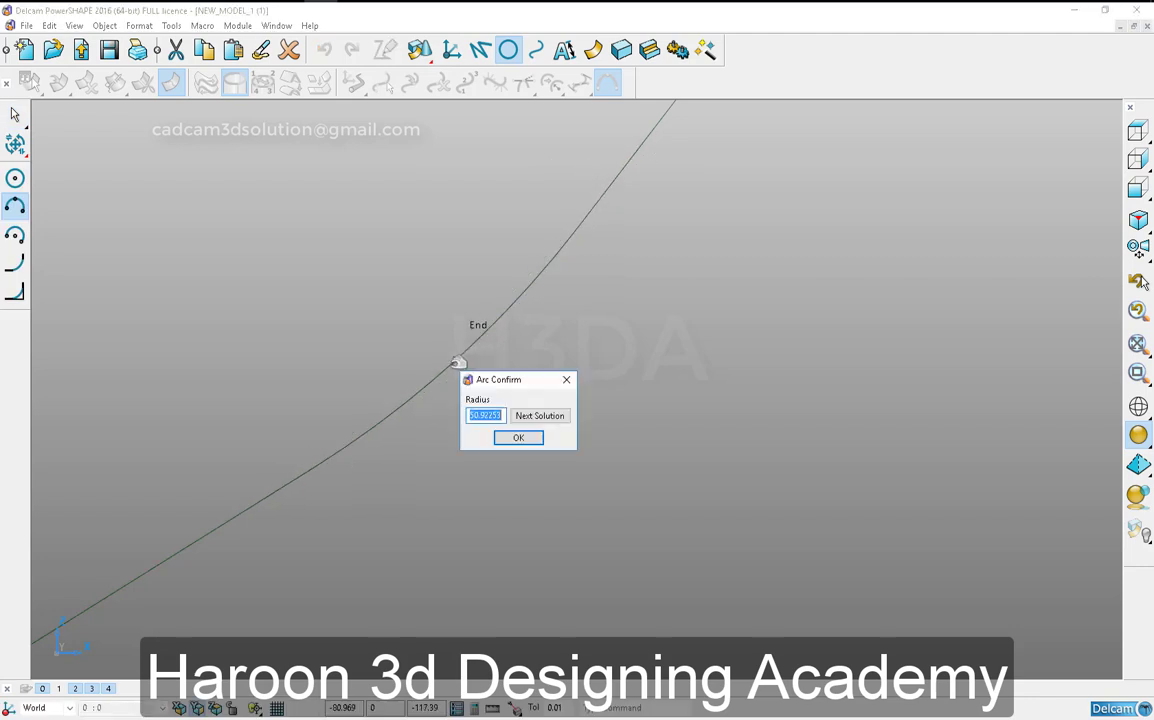
pyautogui.press('Return')
pyautogui.press('Escape')
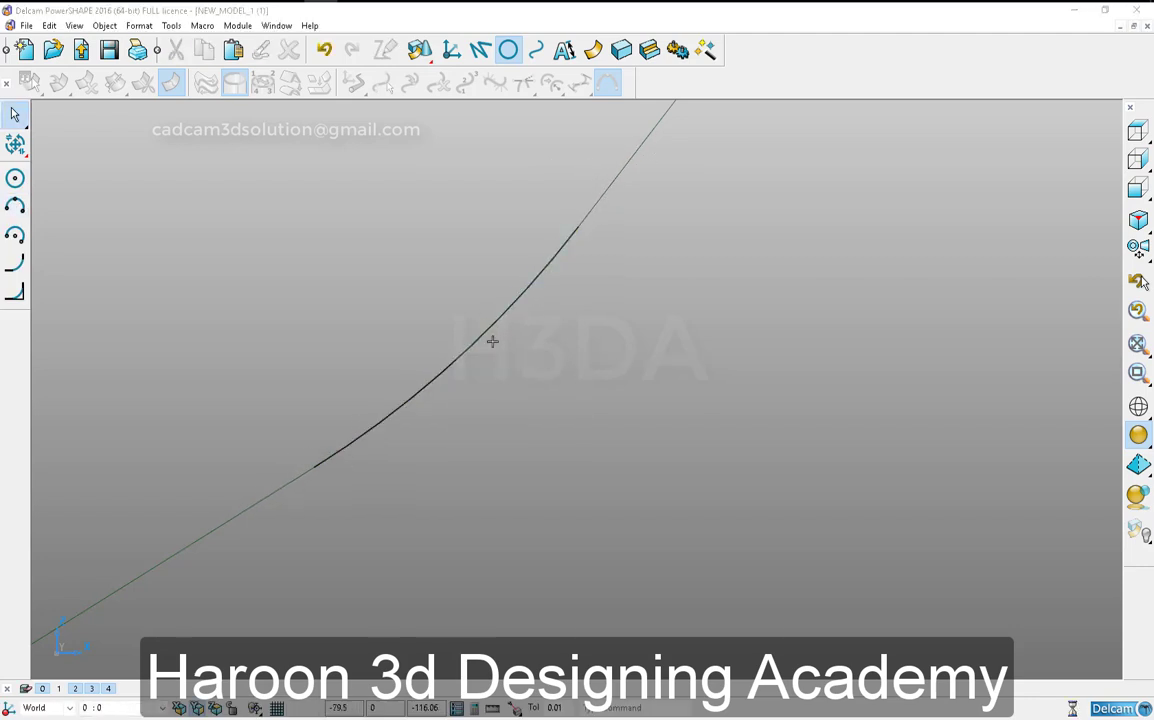
pyautogui.click(480, 337)
pyautogui.click(499, 454)
pyautogui.scroll(-6, 507, 381)
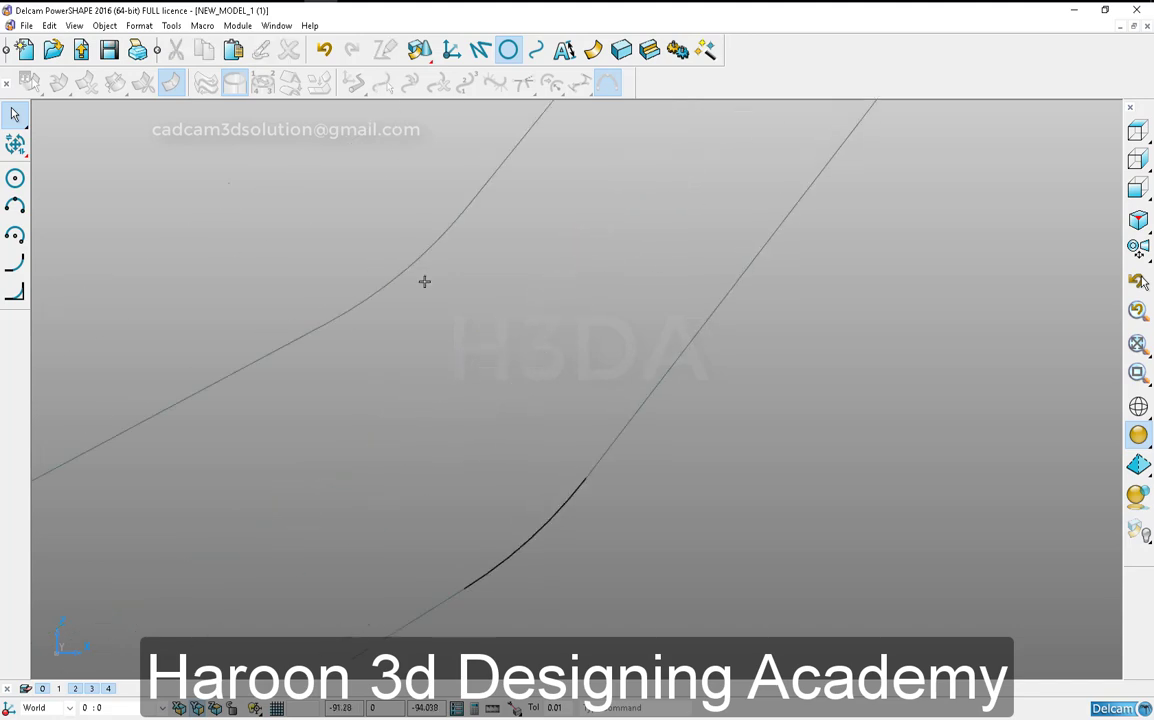
# - Limit the tail's upper slanted edge and vertical end edge to a sharp corner
pyautogui.scroll(7, 616, 338)
pyautogui.click(655, 383)
pyautogui.scroll(-5, 613, 448)
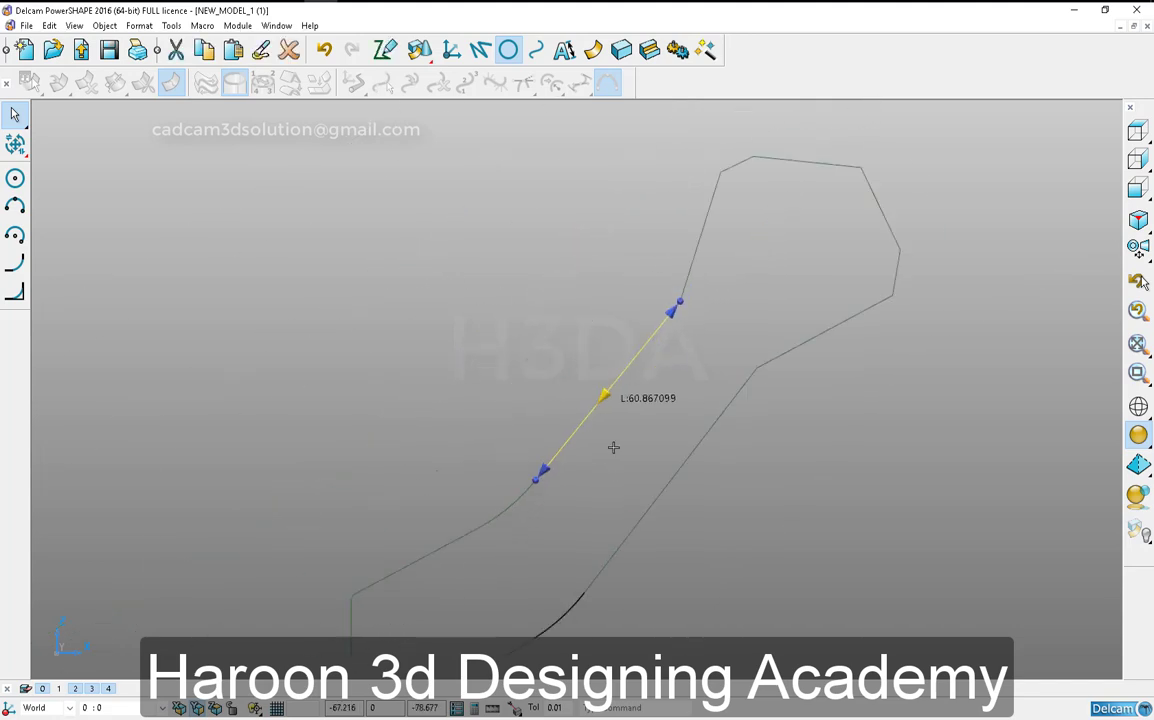
pyautogui.scroll(3, 567, 442)
pyautogui.click(523, 438)
pyautogui.click(488, 472)
pyautogui.click(467, 473)
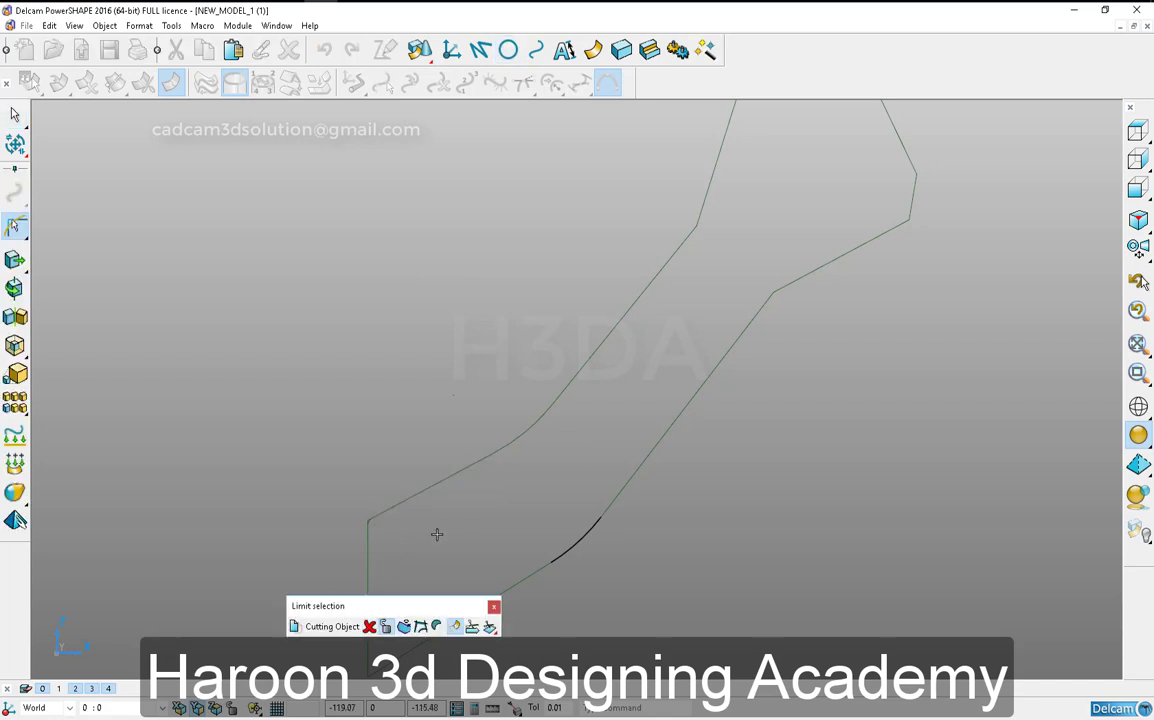
pyautogui.press('Escape')
pyautogui.scroll(6, 435, 539)
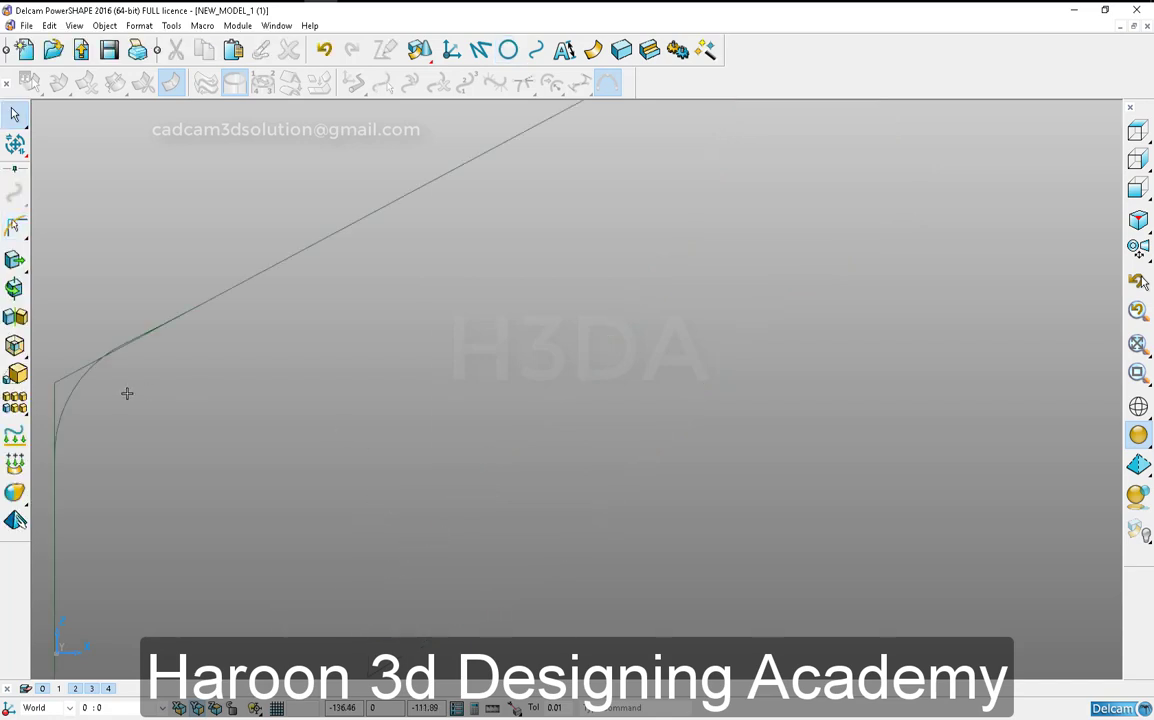
# - Delete the two leftover arcs at the tail's upper corner
pyautogui.moveTo(104, 356); pyautogui.dragTo(278, 515)
pyautogui.scroll(-3, 280, 480)
pyautogui.moveTo(238, 319); pyautogui.dragTo(373, 412)
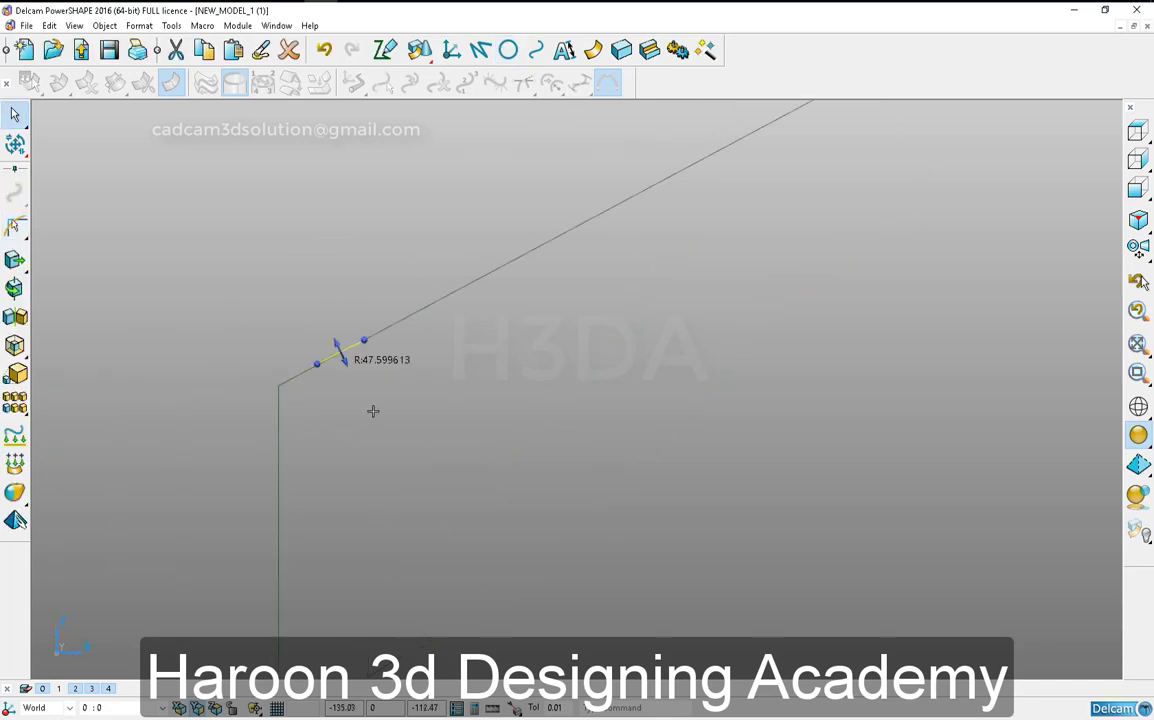
pyautogui.press('Delete')
# - Draw a three-point arc of radius 51 over the profile's upper bend and delete the old arc underneath it
pyautogui.scroll(-3, 497, 423)
pyautogui.keyDown('shift'); pyautogui.moveTo(700, 309); pyautogui.dragTo(466, 425, button='middle'); pyautogui.keyUp('shift')
pyautogui.rightClick(466, 425)
pyautogui.keyDown('shift'); pyautogui.moveTo(775, 153); pyautogui.dragTo(431, 419, button='middle'); pyautogui.keyUp('shift')
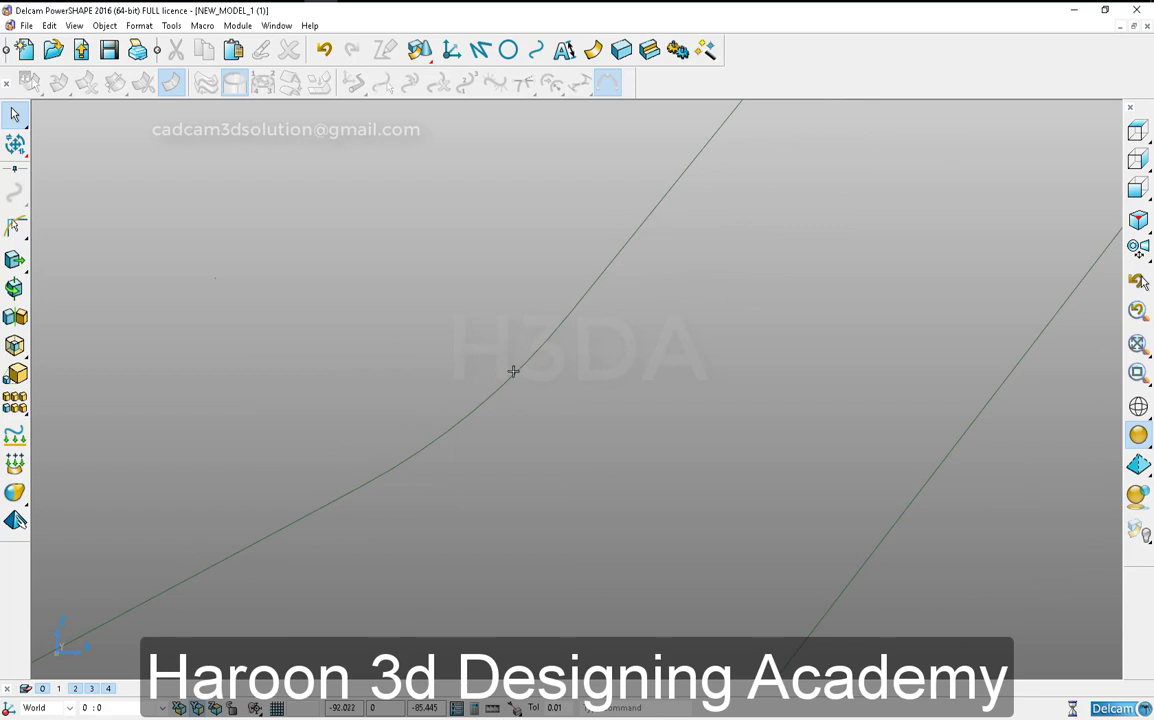
pyautogui.click(513, 371)
pyautogui.click(508, 50)
pyautogui.click(590, 290)
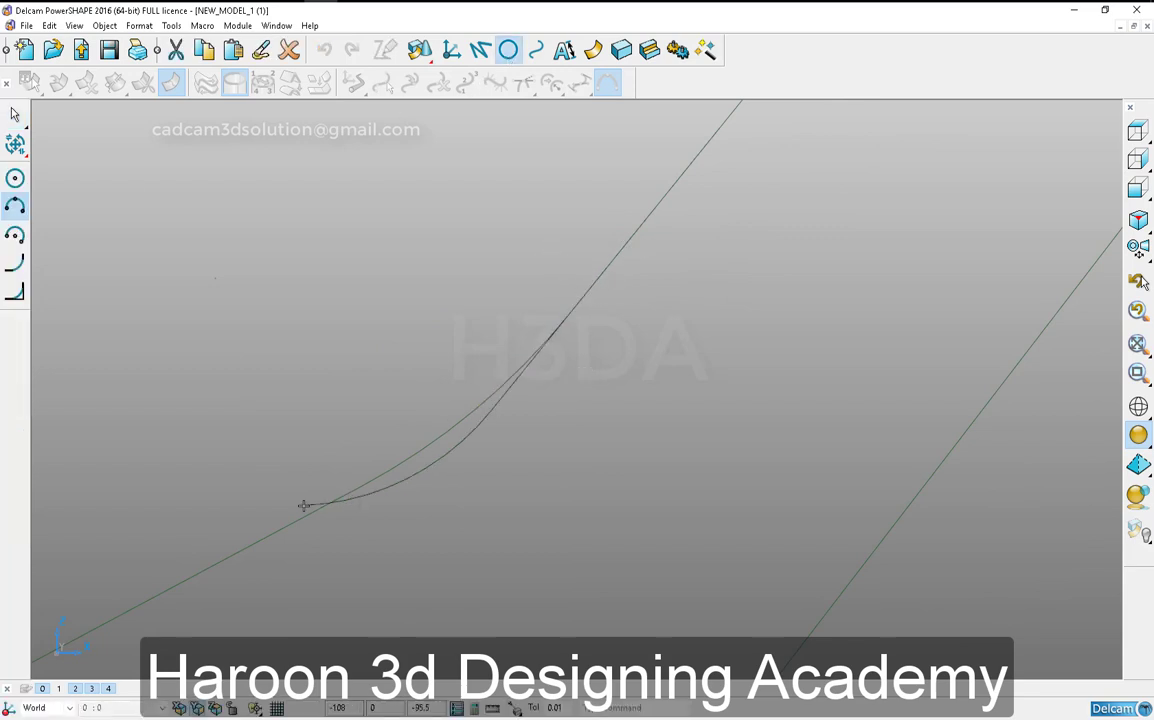
pyautogui.click(460, 420)
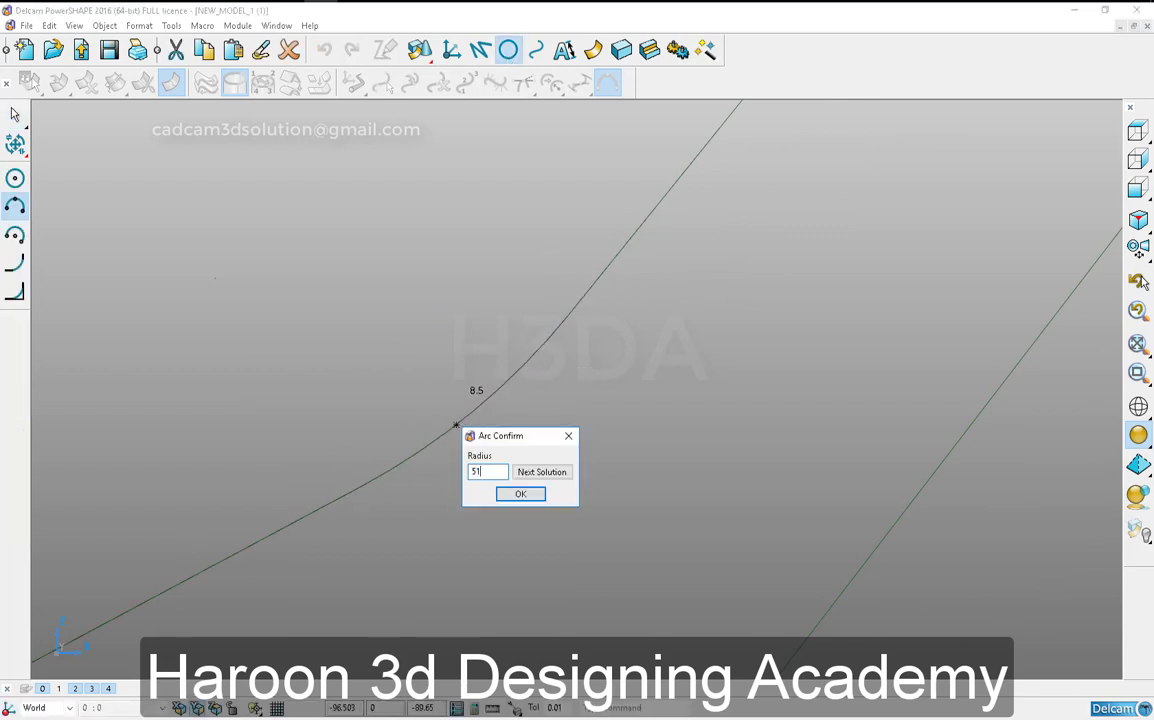
pyautogui.press('Return')
pyautogui.click(465, 430)
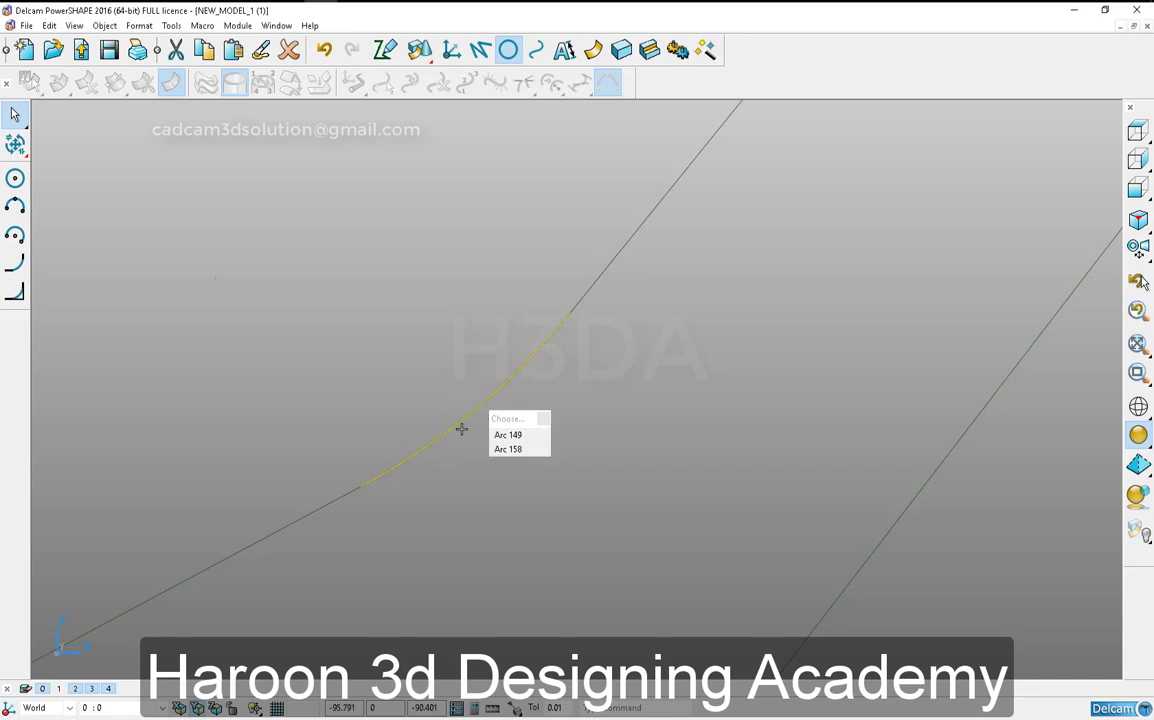
pyautogui.scroll(-5, 470, 425)
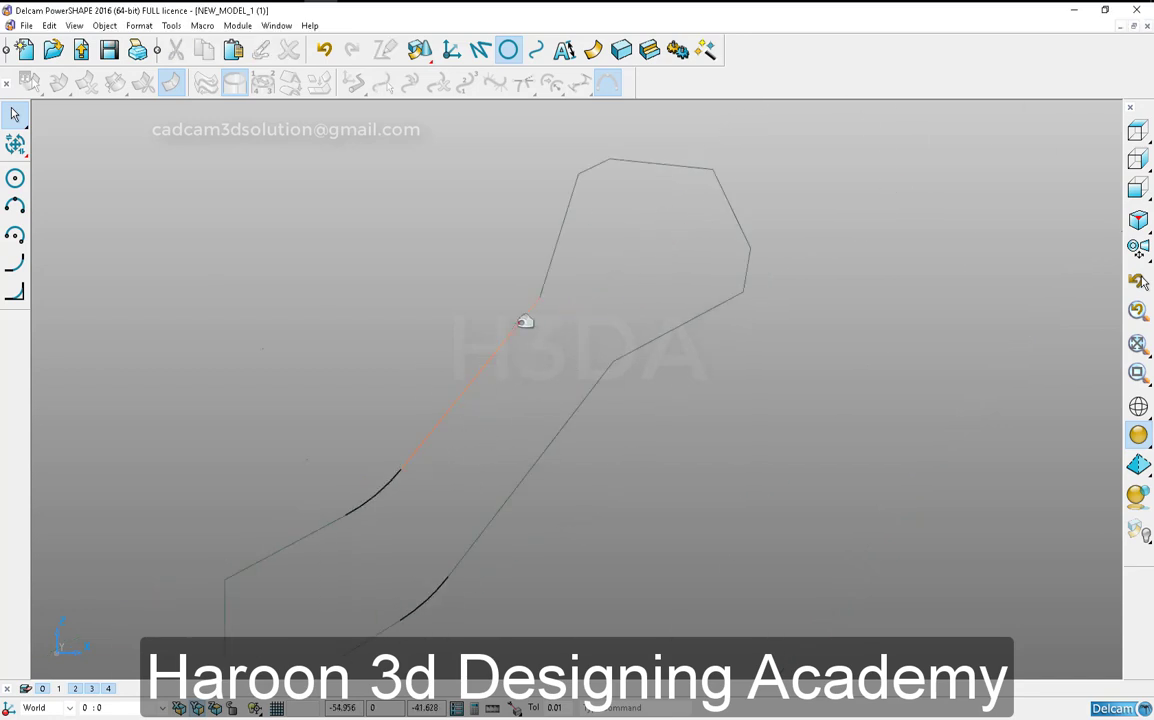
pyautogui.scroll(5, 550, 240)
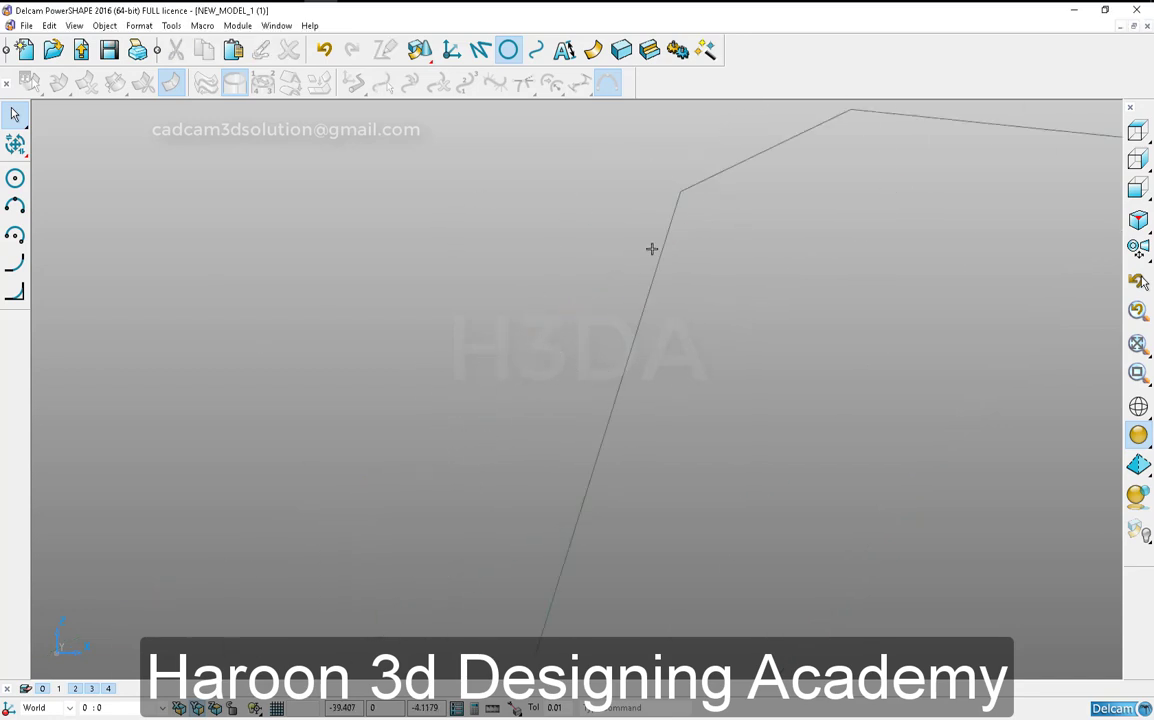
pyautogui.click(22, 265)
pyautogui.click(684, 187)
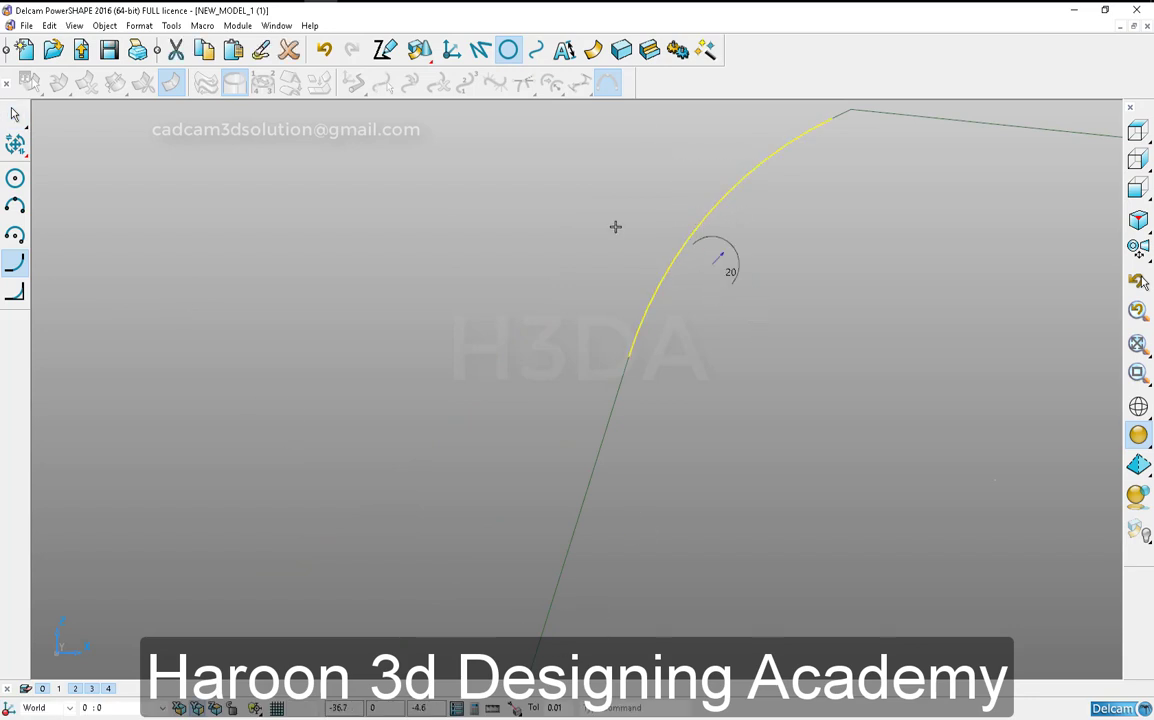
pyautogui.click(328, 56)
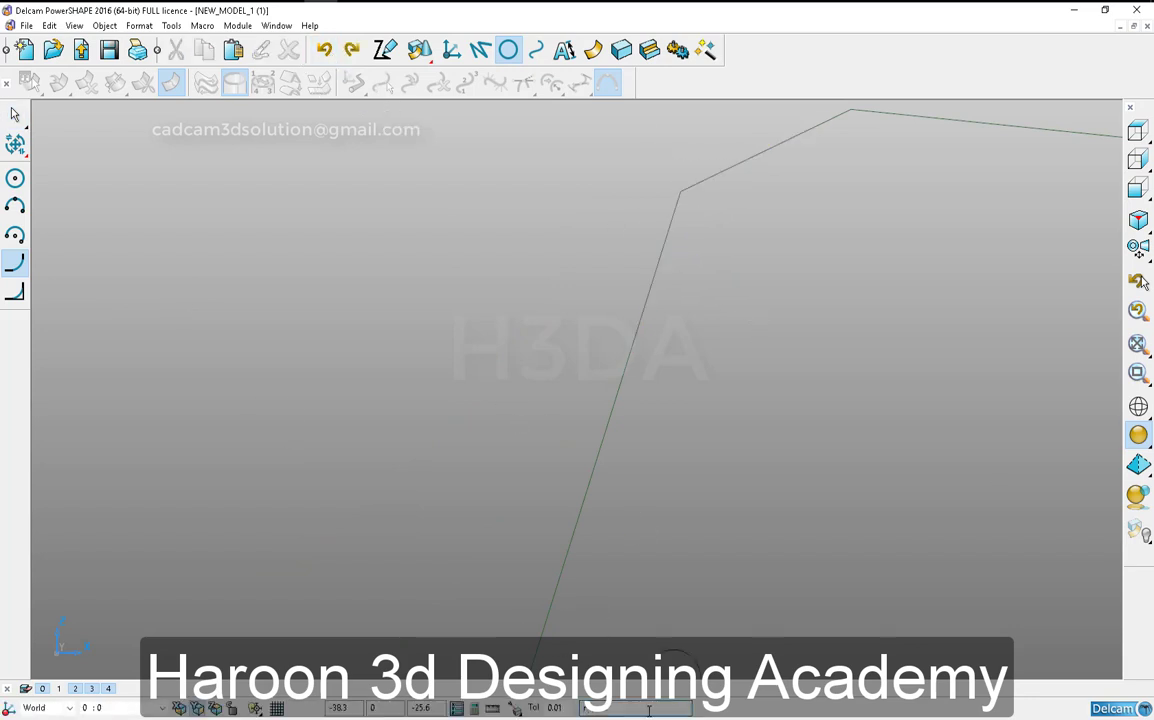
pyautogui.click(684, 192)
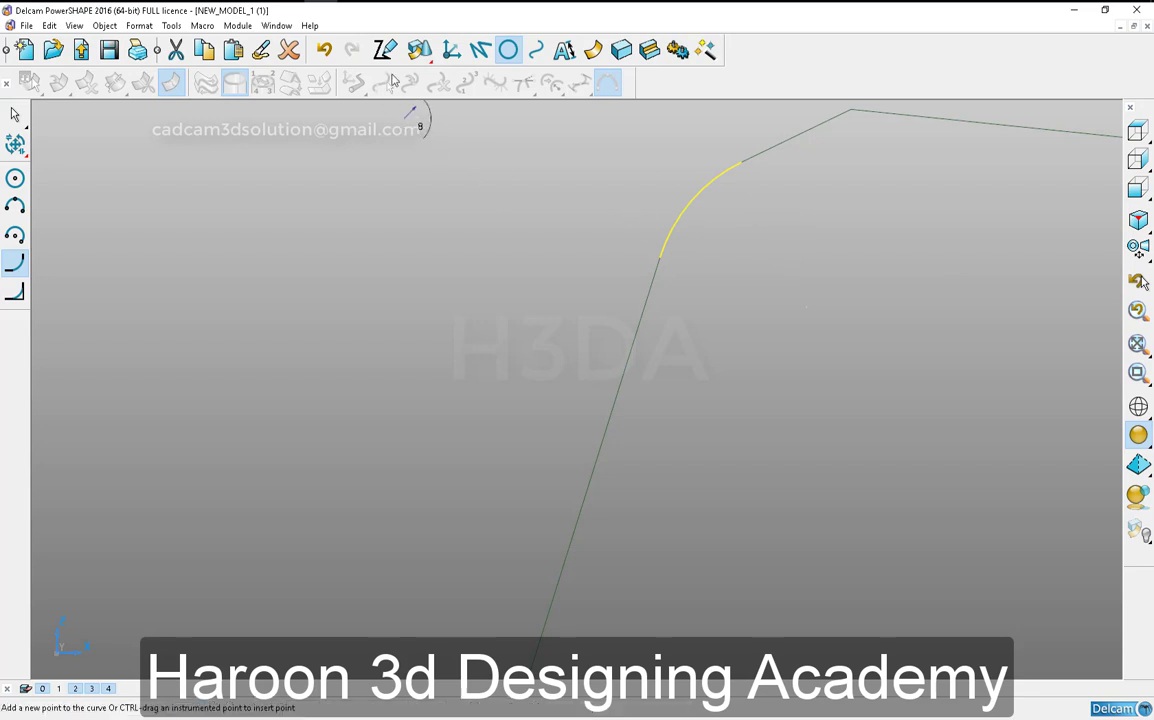
pyautogui.hotkey('ctrl', 'z')
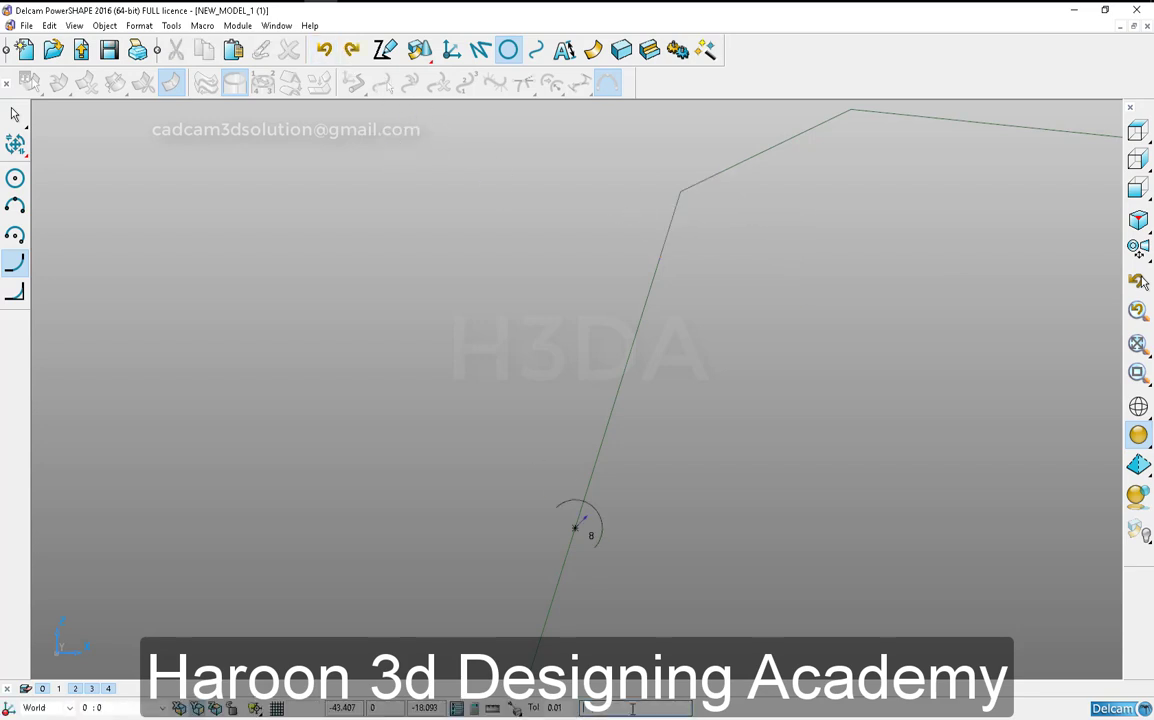
# - Fillet the five corners of the profile's head with radius 6
pyautogui.click(685, 189)
pyautogui.keyDown('shift'); pyautogui.moveTo(826, 280); pyautogui.dragTo(624, 389, button='middle'); pyautogui.keyUp('shift')
pyautogui.scroll(-3, 685, 320)
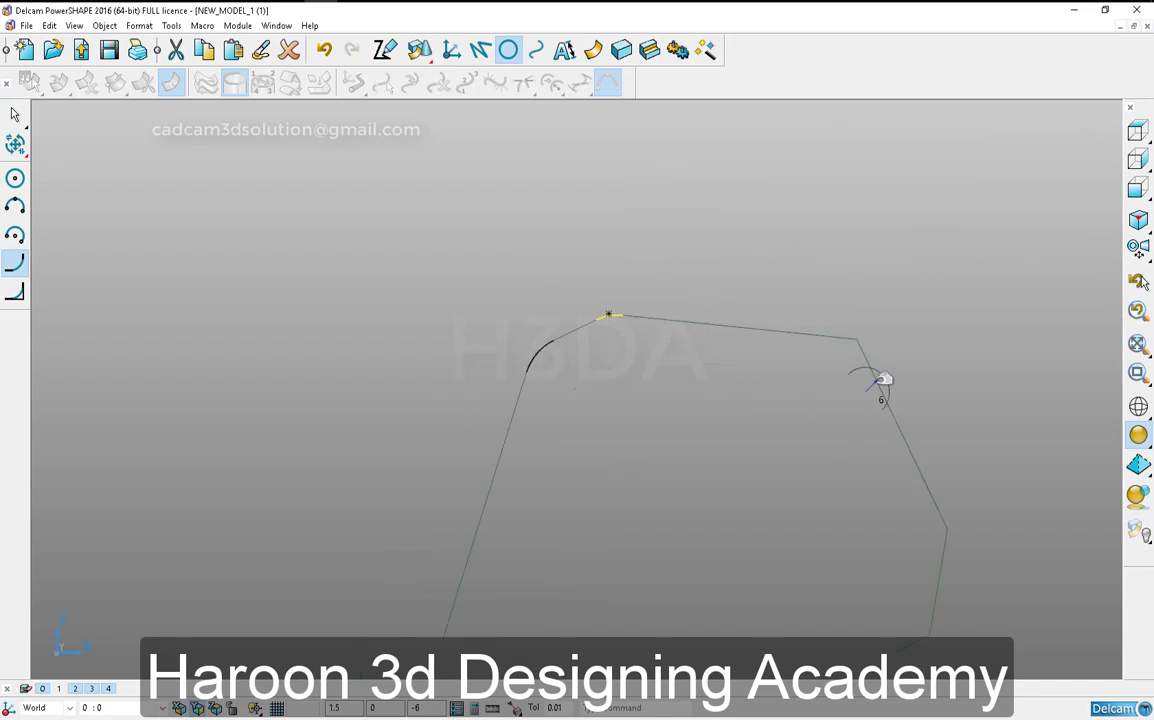
pyautogui.click(948, 530)
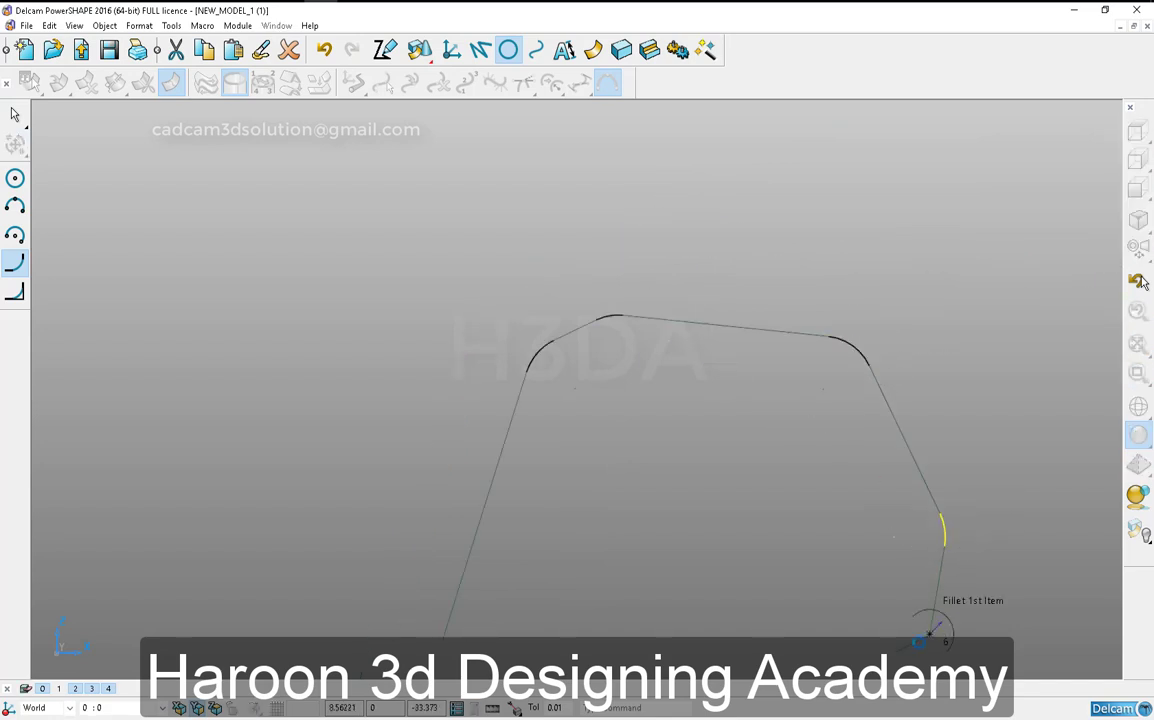
pyautogui.click(930, 635)
# - Fillet both corners where the profile's head meets its neck with radius 6
pyautogui.keyDown('shift'); pyautogui.moveTo(685, 632); pyautogui.dragTo(798, 335, button='middle'); pyautogui.keyUp('shift')
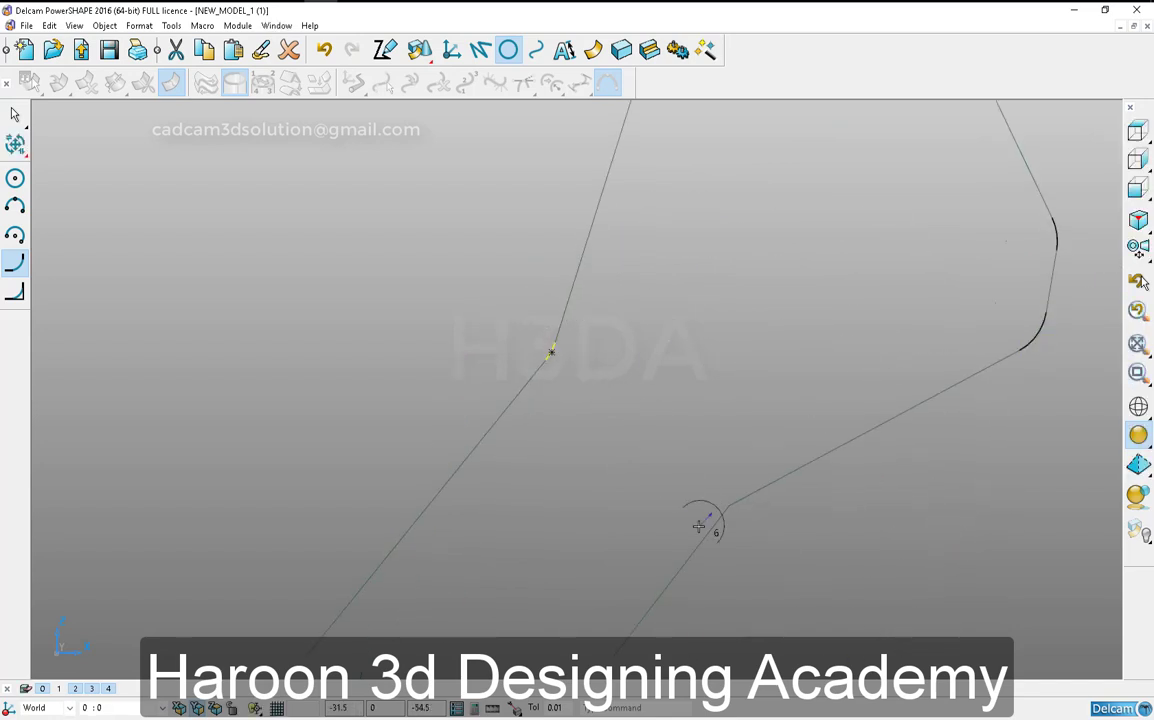
pyautogui.scroll(-4, 669, 539)
pyautogui.keyDown('shift'); pyautogui.moveTo(660, 548); pyautogui.dragTo(743, 454, button='middle'); pyautogui.keyUp('shift')
pyautogui.keyDown('shift'); pyautogui.moveTo(487, 578); pyautogui.dragTo(586, 438, button='middle'); pyautogui.keyUp('shift')
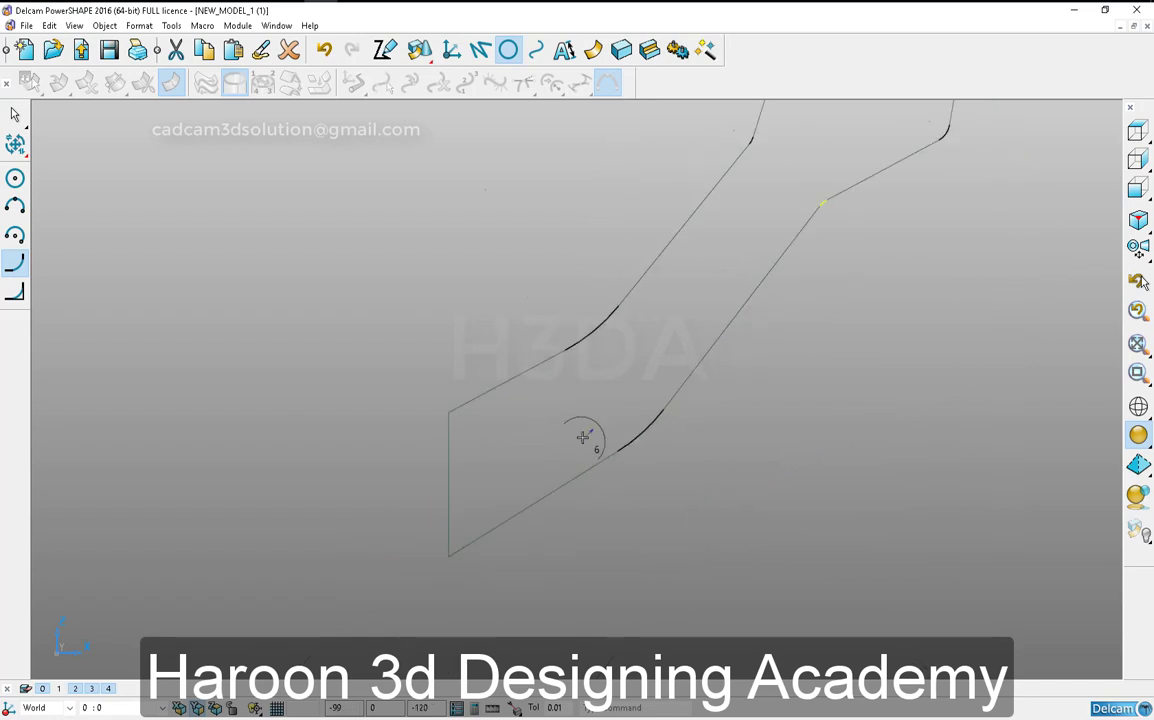
# - Move the tail's vertical end edge outward by about -32.17, 0, -14.26
pyautogui.press('Escape')
pyautogui.click(450, 478)
pyautogui.moveTo(449, 430); pyautogui.dragTo(337, 438)
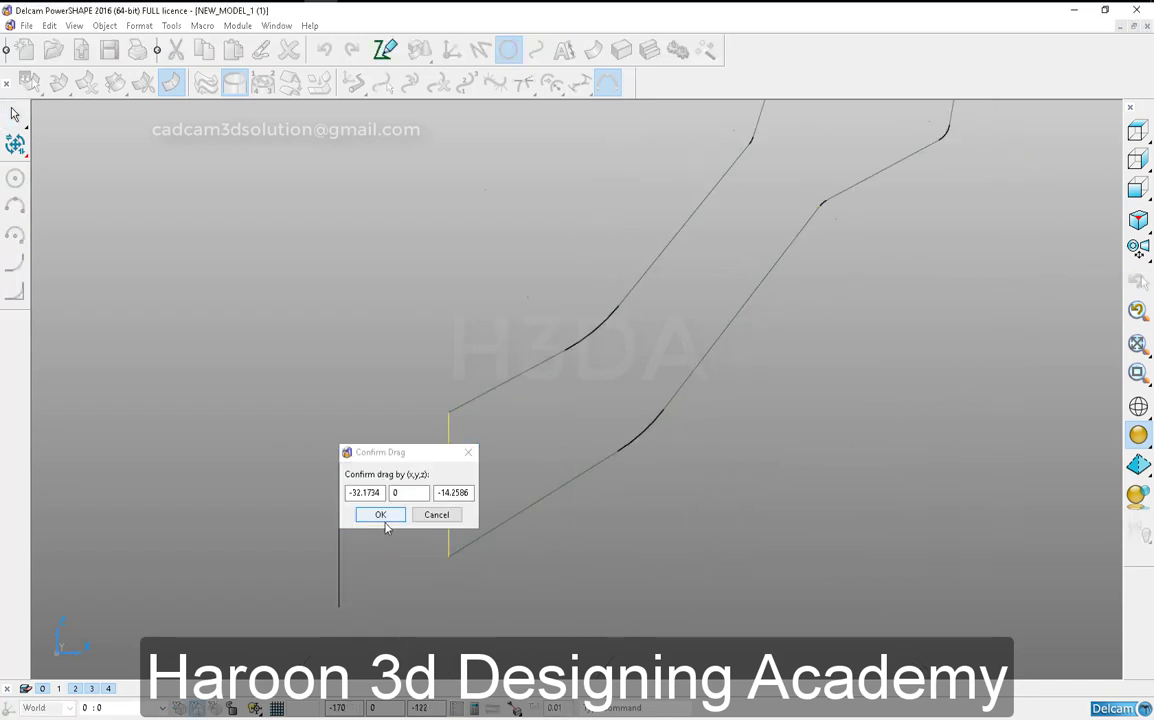
pyautogui.click(384, 517)
# - Extend the tail's upper and lower slanted edges to meet the moved end edge
pyautogui.click(460, 406)
pyautogui.click(464, 548)
pyautogui.rightClick(575, 556)
pyautogui.press('Escape')
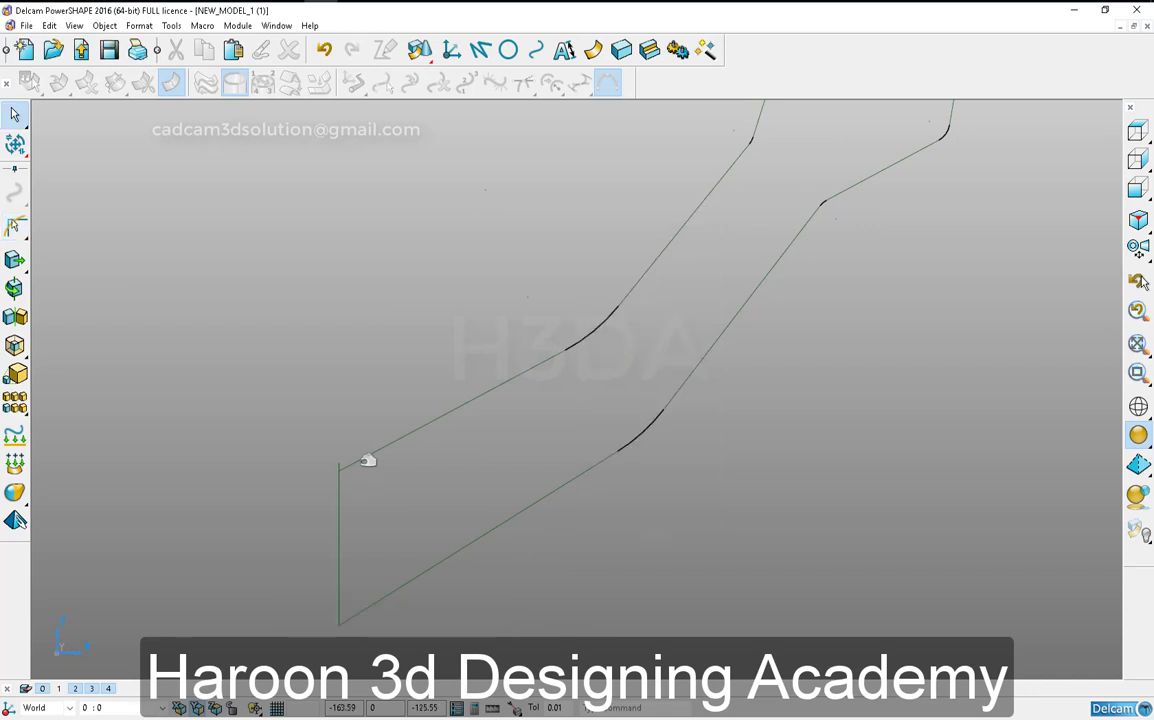
# - Limit the tail's upper slanted edge and vertical end edge to a clean corner, removing the overshoot
pyautogui.click(365, 457)
pyautogui.click(15, 226)
pyautogui.click(345, 456)
pyautogui.keyDown('shift'); pyautogui.moveTo(407, 467); pyautogui.dragTo(472, 340, button='middle'); pyautogui.keyUp('shift')
pyautogui.rightClick(465, 507)
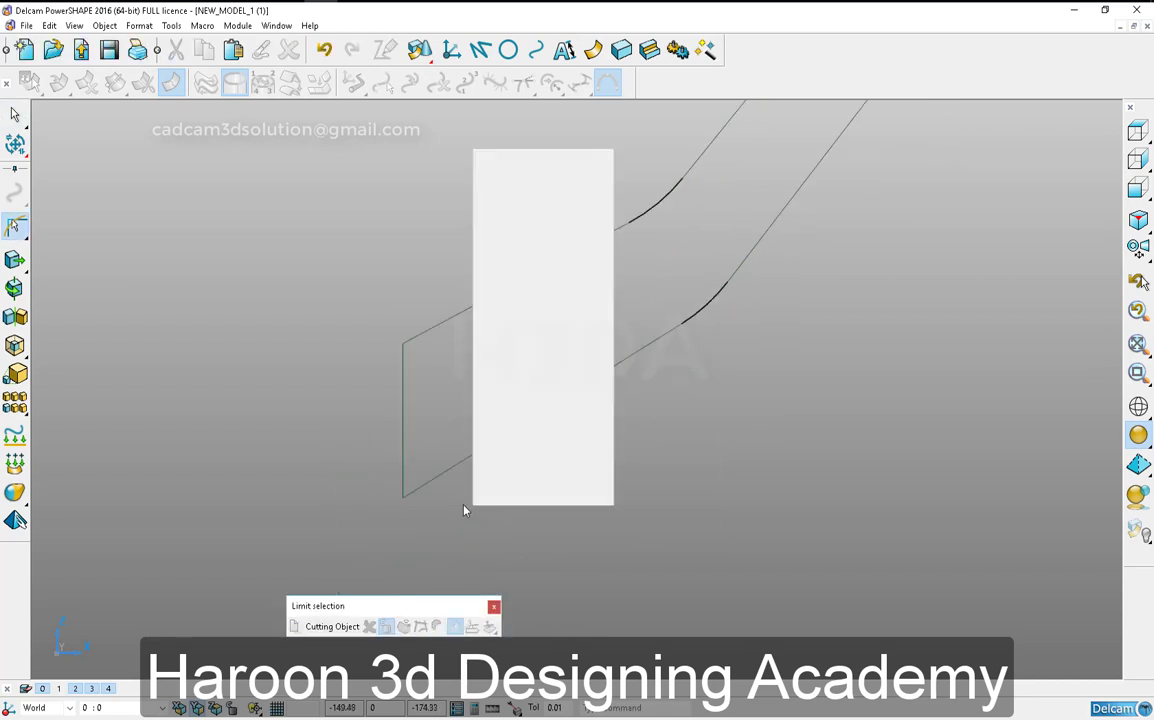
pyautogui.press('Escape')
# - Create a closed composite curve from the whole profile outline
pyautogui.keyDown('alt'); pyautogui.click(484, 449); pyautogui.keyUp('alt')
pyautogui.scroll(-6, 525, 559)
pyautogui.click(386, 219)
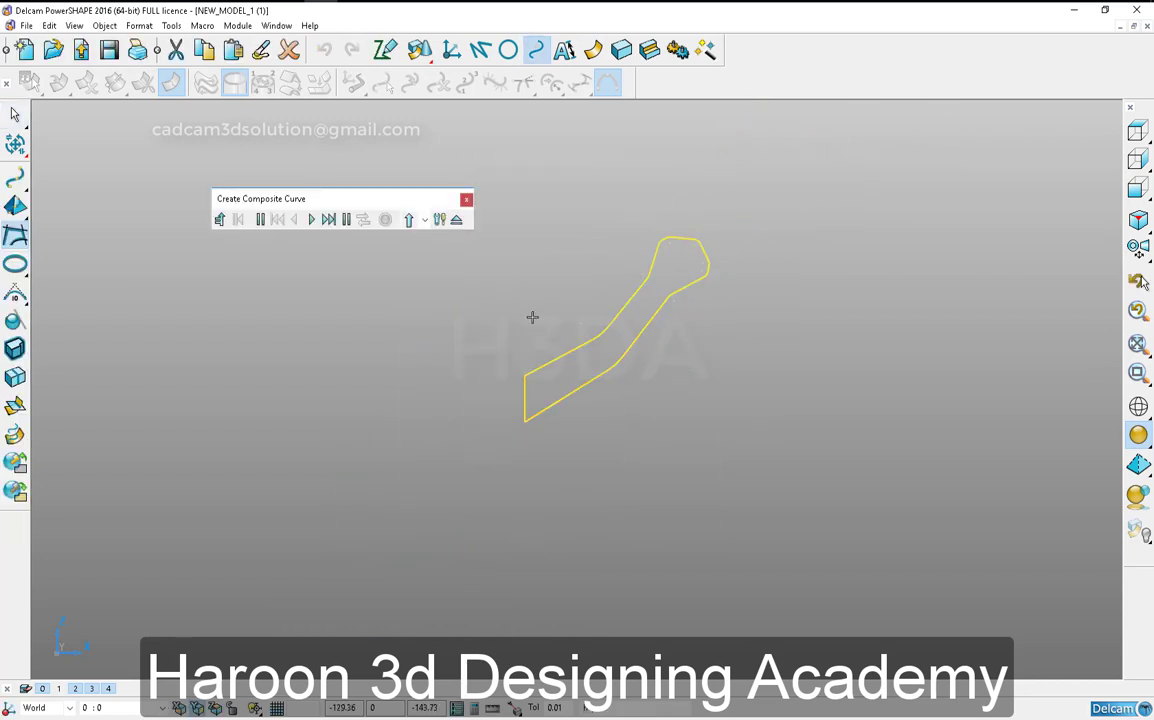
pyautogui.click(468, 203)
# - Unblank the hidden tyre geometry around the profile curve
pyautogui.moveTo(417, 206); pyautogui.dragTo(778, 538)
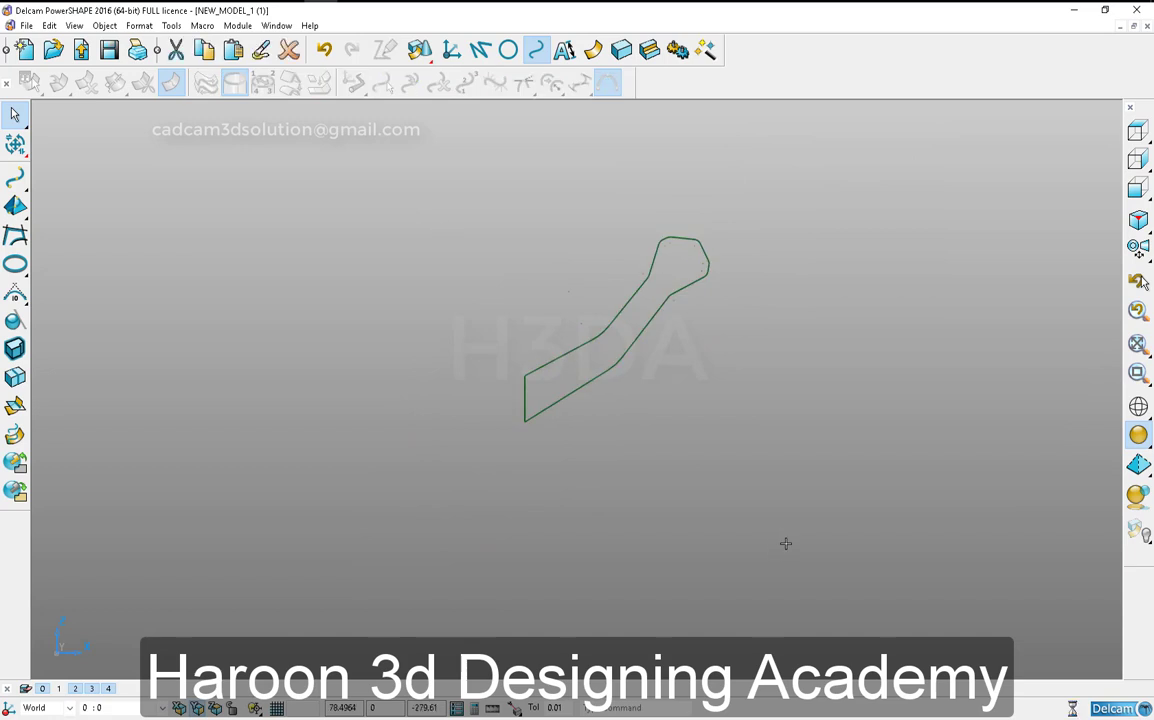
pyautogui.hotkey('ctrl', 'l')
pyautogui.click(438, 399)
pyautogui.scroll(-5, 525, 453)
pyautogui.moveTo(527, 453); pyautogui.dragTo(720, 202, button='middle')
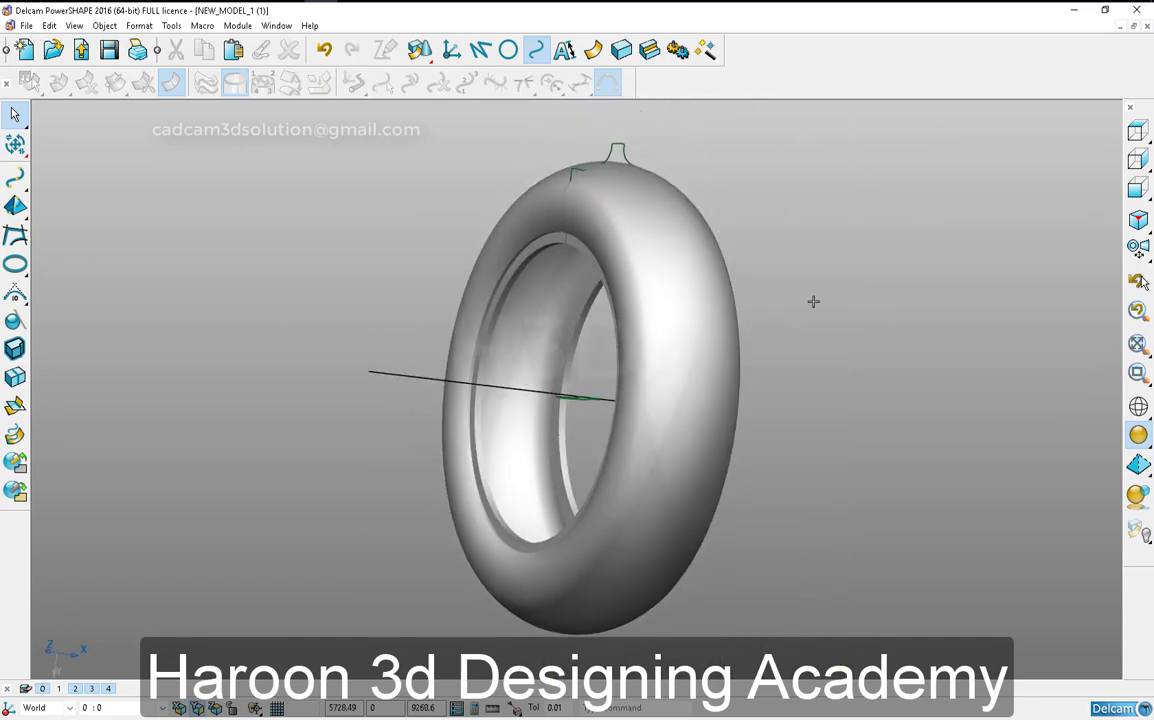
pyautogui.moveTo(692, 421); pyautogui.dragTo(858, 286, button='middle')
# - Examine the profile's position against the tyre body from the standard view directions and check the tyre's cross-section edge up close
pyautogui.click(1138, 187)
pyautogui.click(1138, 159)
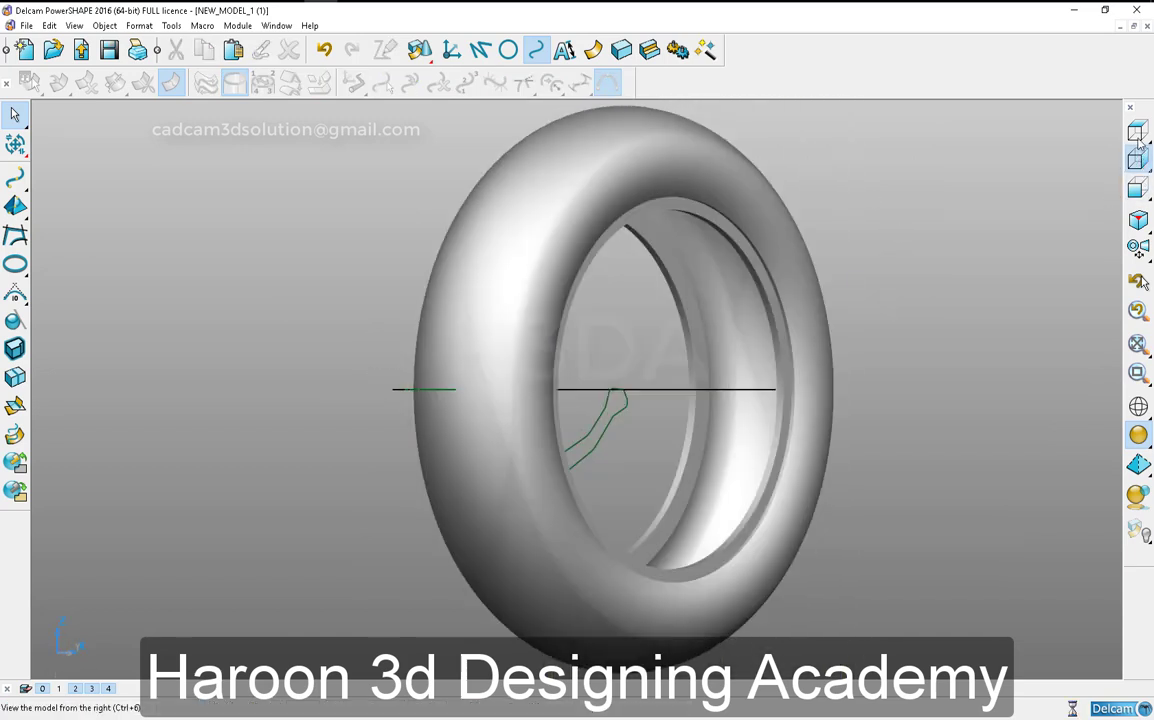
pyautogui.click(1136, 138)
pyautogui.click(1133, 195)
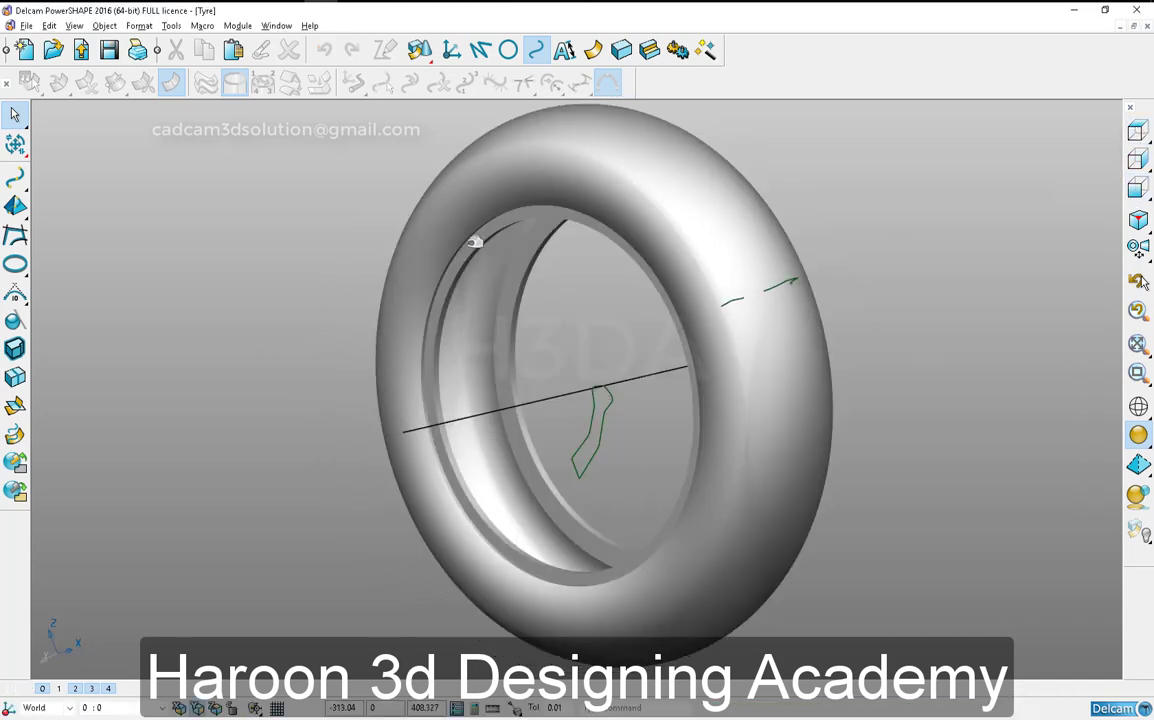
pyautogui.scroll(3, 709, 379)
pyautogui.scroll(-4, 709, 379)
pyautogui.click(1136, 188)
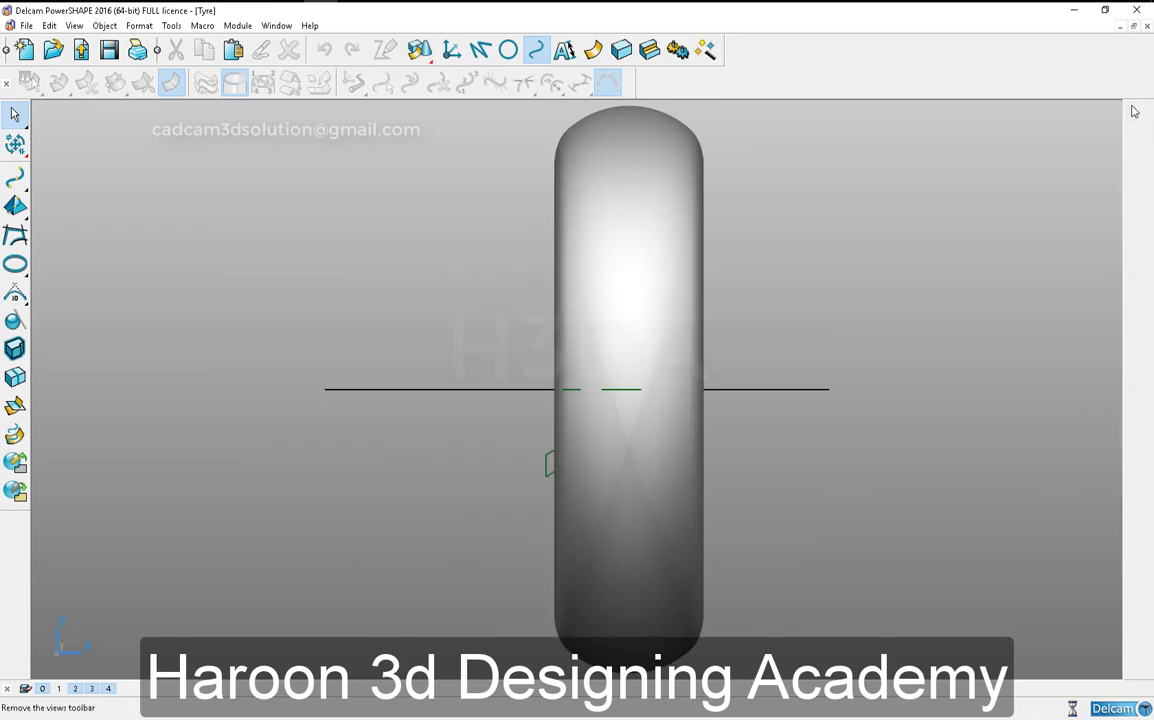
pyautogui.rightClick(1080, 86)
pyautogui.click(1016, 107)
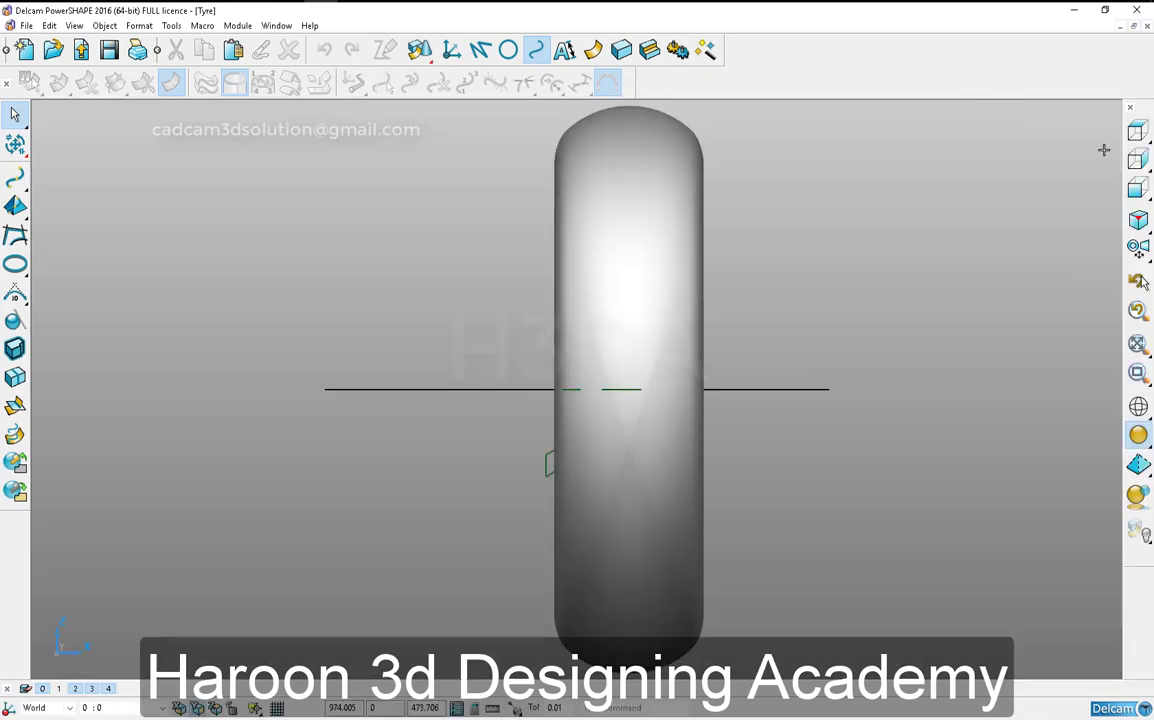
pyautogui.click(1134, 140)
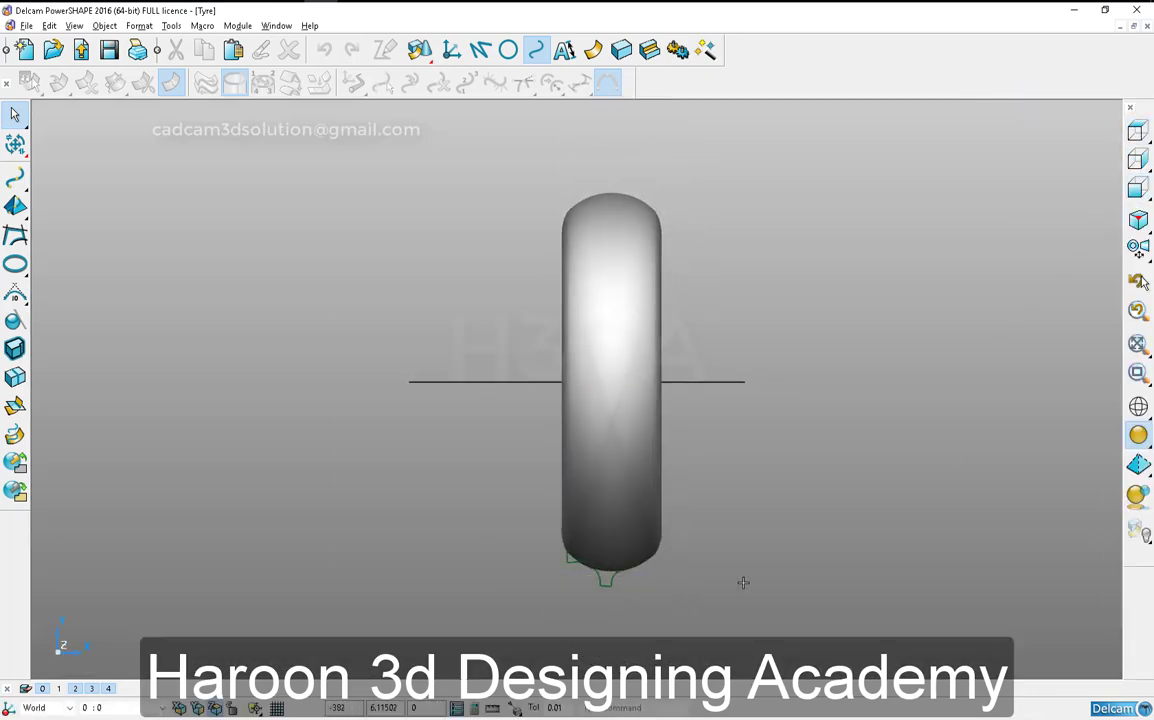
pyautogui.scroll(5, 630, 545)
pyautogui.click(683, 397)
pyautogui.keyDown('shift'); pyautogui.moveTo(677, 522); pyautogui.dragTo(690, 308, button='middle'); pyautogui.keyUp('shift')
pyautogui.click(804, 407)
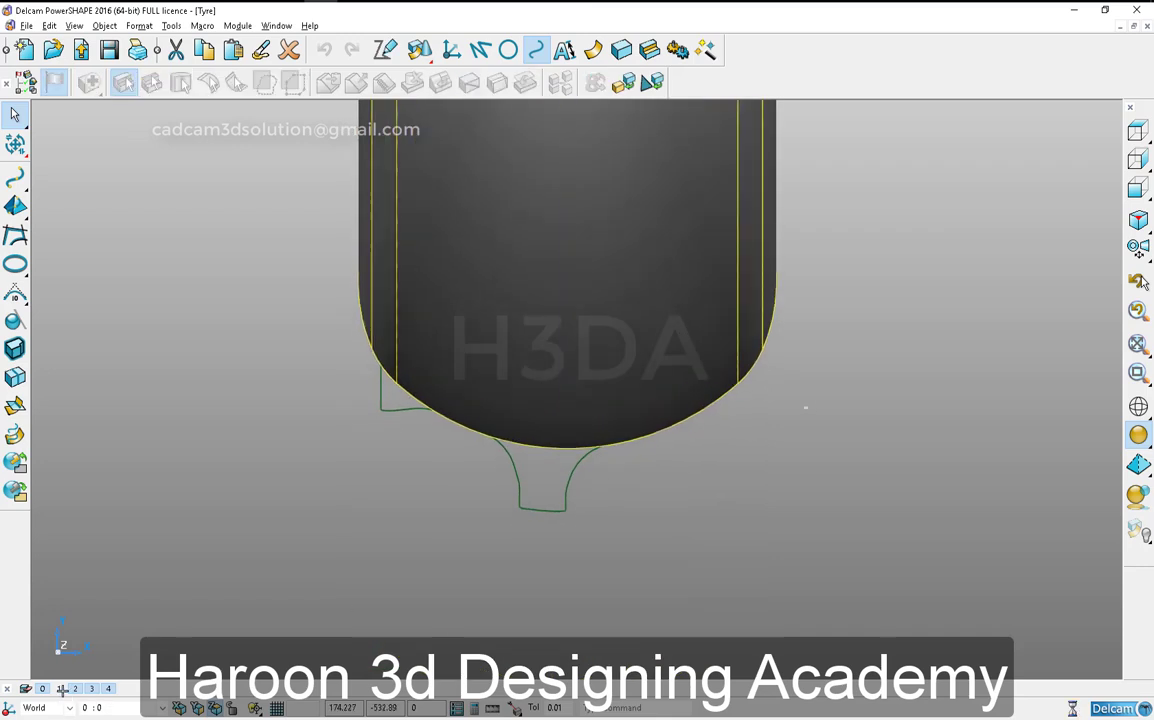
# - Turn on level 1 to display the tread blocks and view them around the tyre
pyautogui.click(60, 689)
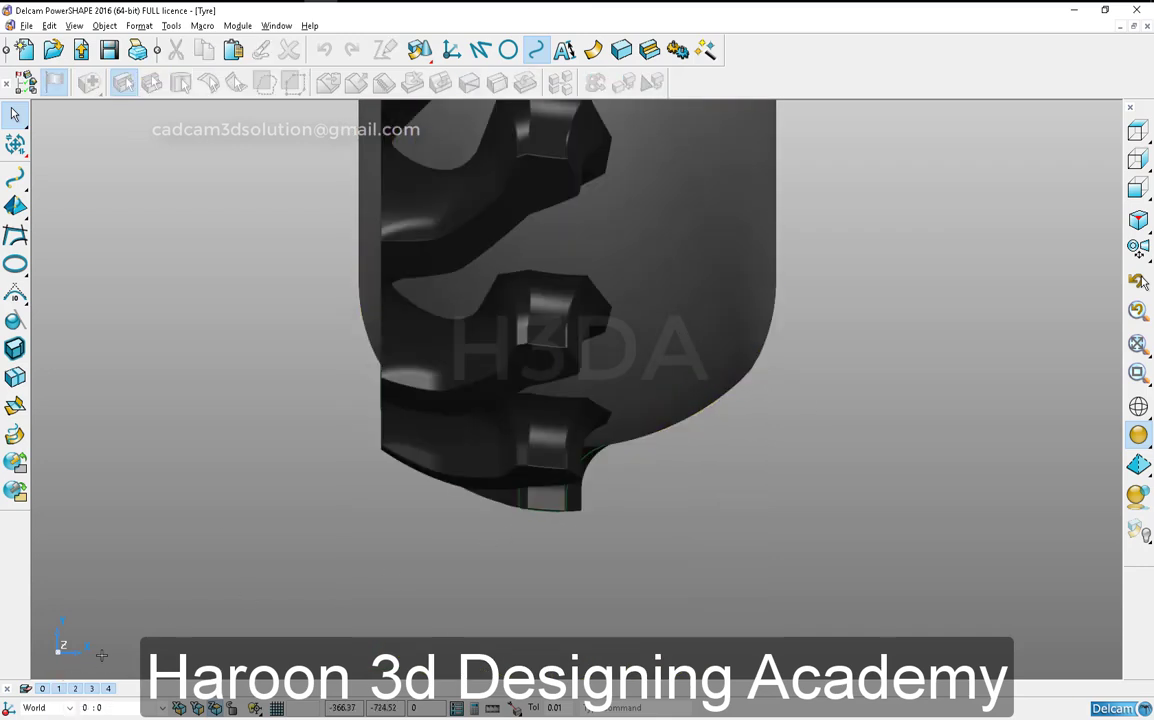
pyautogui.moveTo(224, 458); pyautogui.dragTo(809, 463, button='middle')
pyautogui.click(1137, 160)
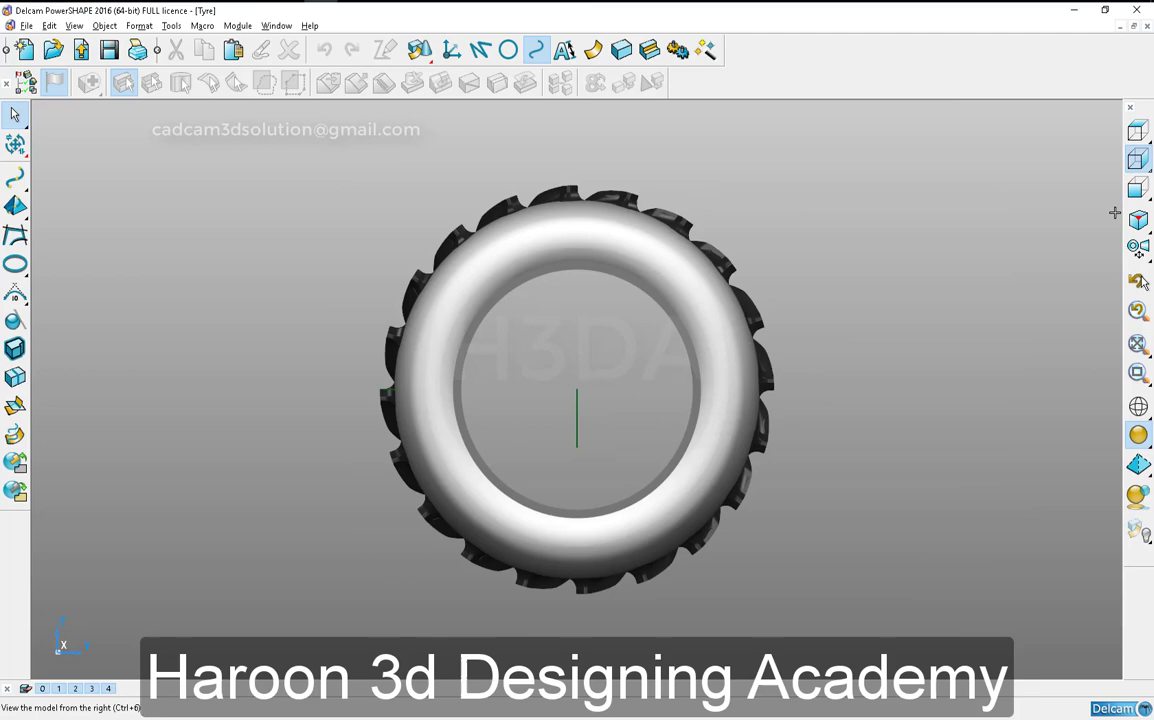
pyautogui.click(1137, 131)
pyautogui.scroll(5, 609, 651)
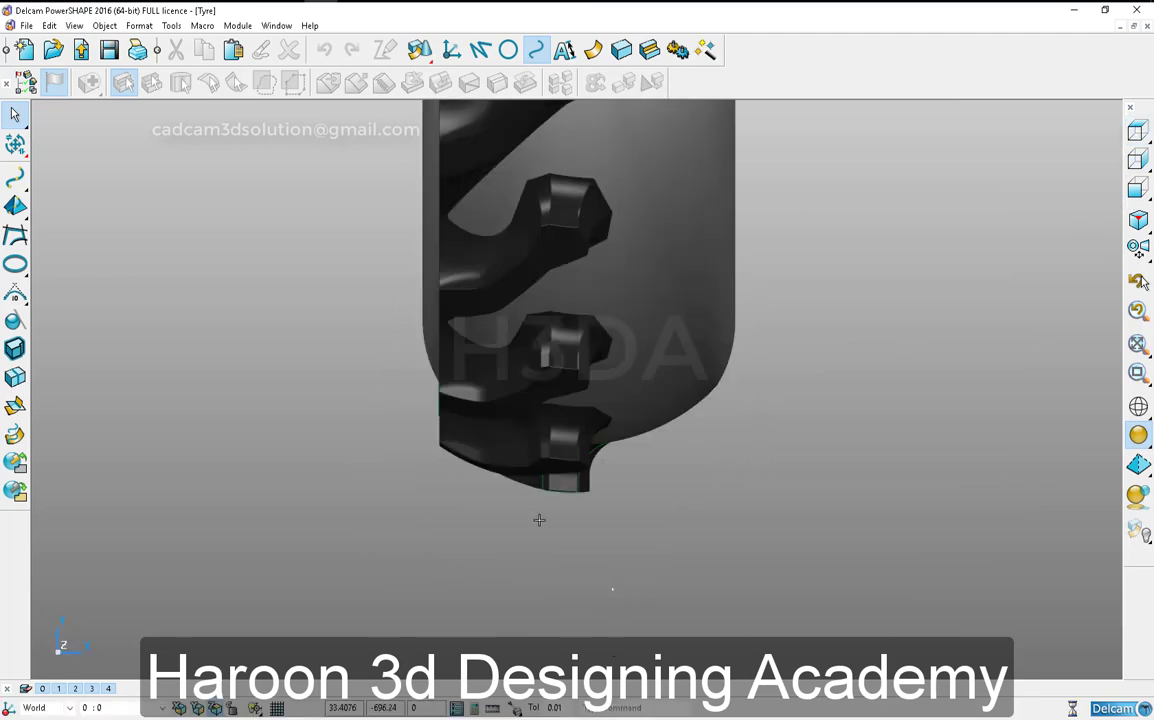
# - Inspect the tyre's cross-section composite curve and the outer face of the tyre solid
pyautogui.click(624, 506)
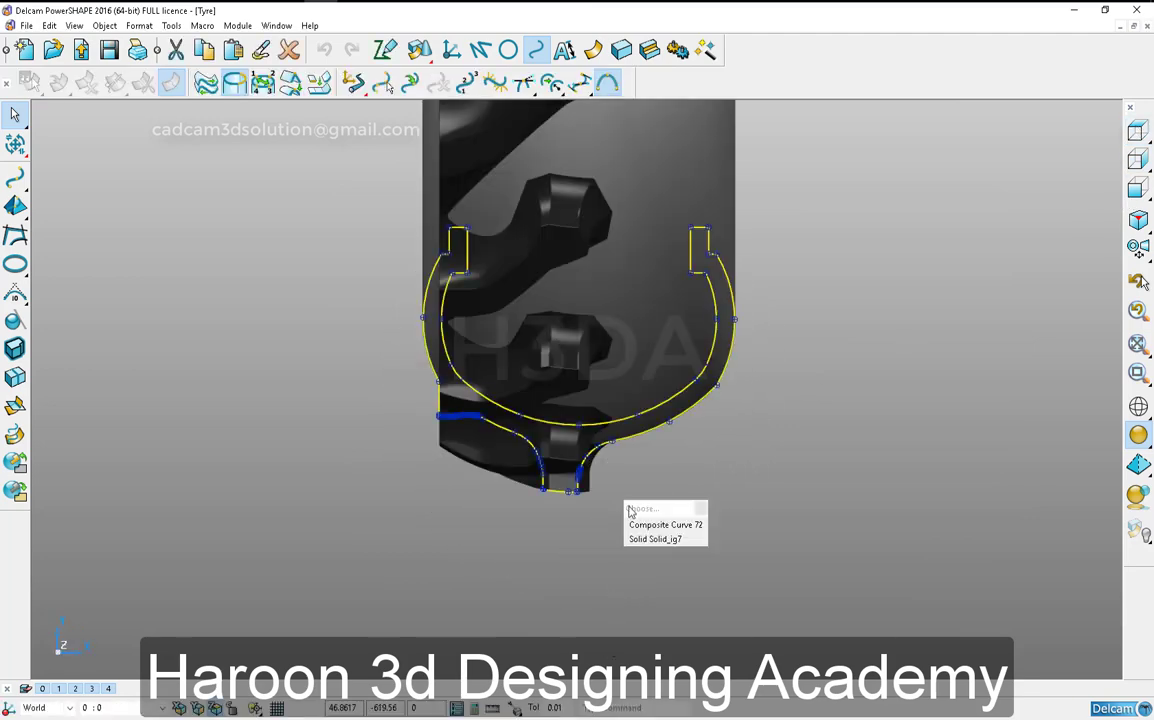
pyautogui.click(553, 509)
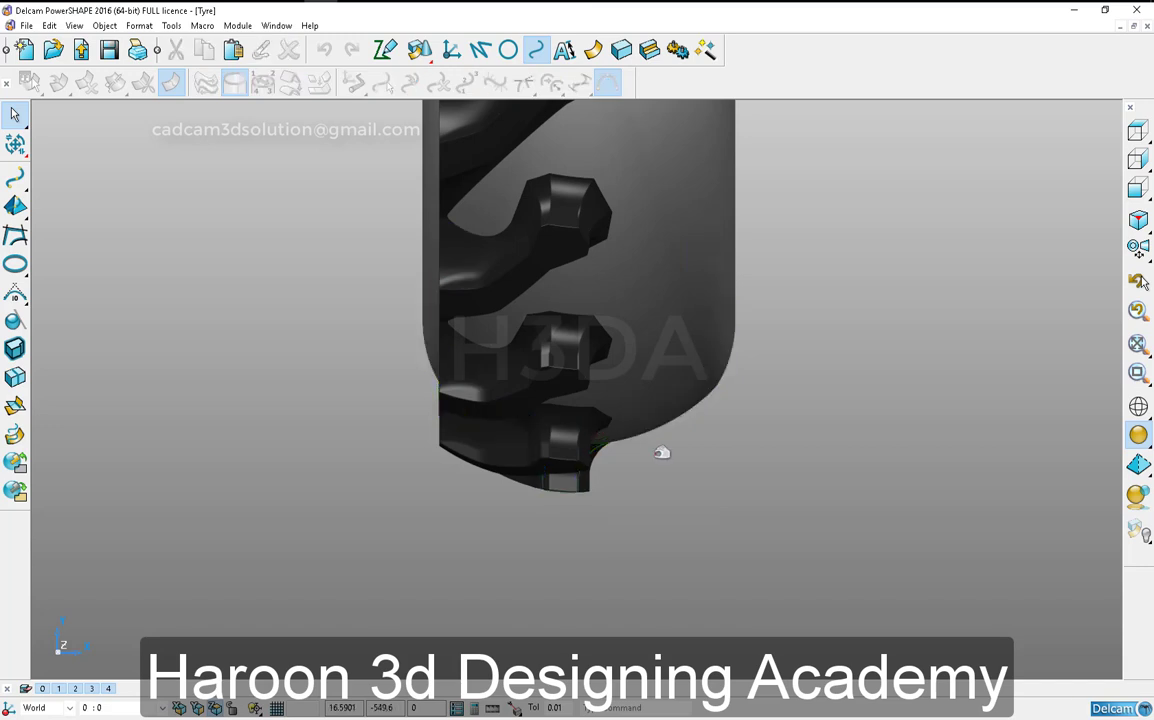
pyautogui.click(651, 297)
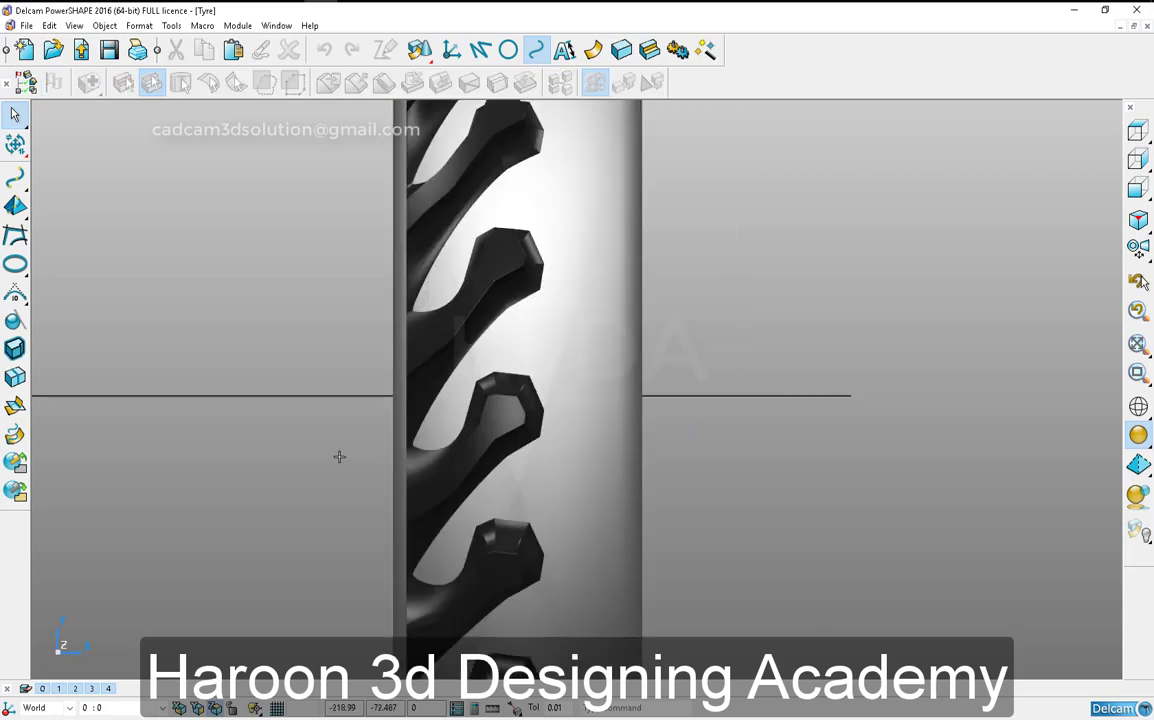
pyautogui.moveTo(340, 457); pyautogui.dragTo(456, 520, button='middle')
# - Extrude the closed composite profile curve into a long solid running through the tyre's tread
pyautogui.click(1135, 163)
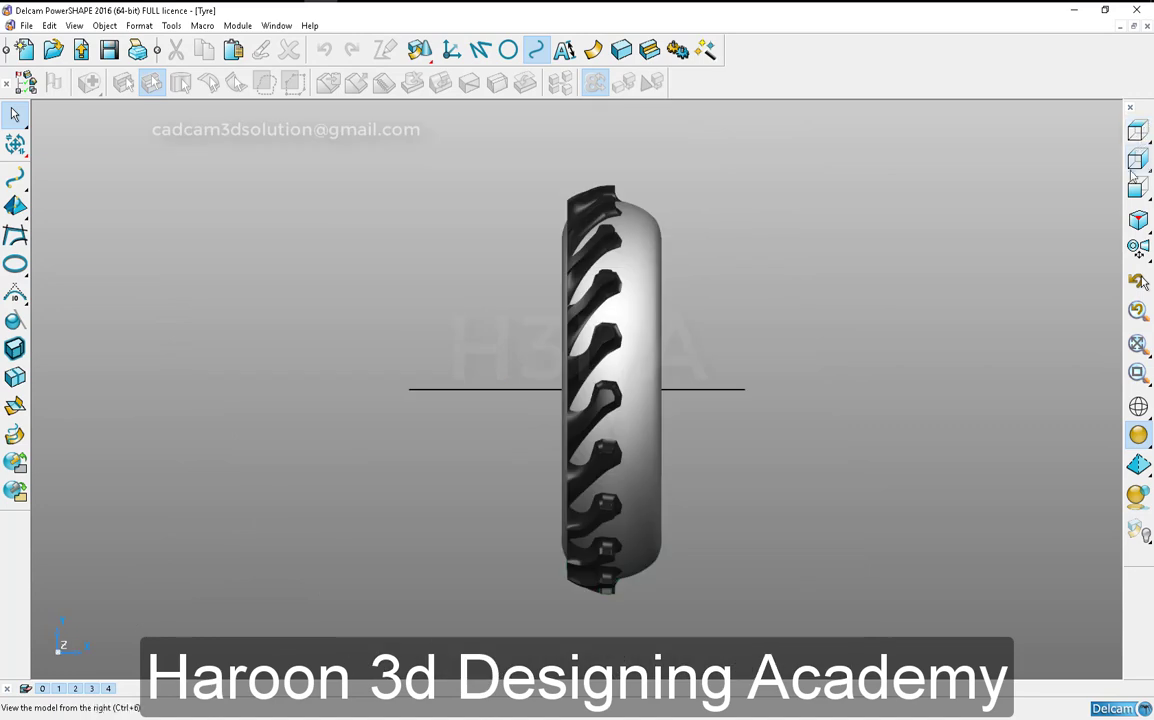
pyautogui.click(1137, 408)
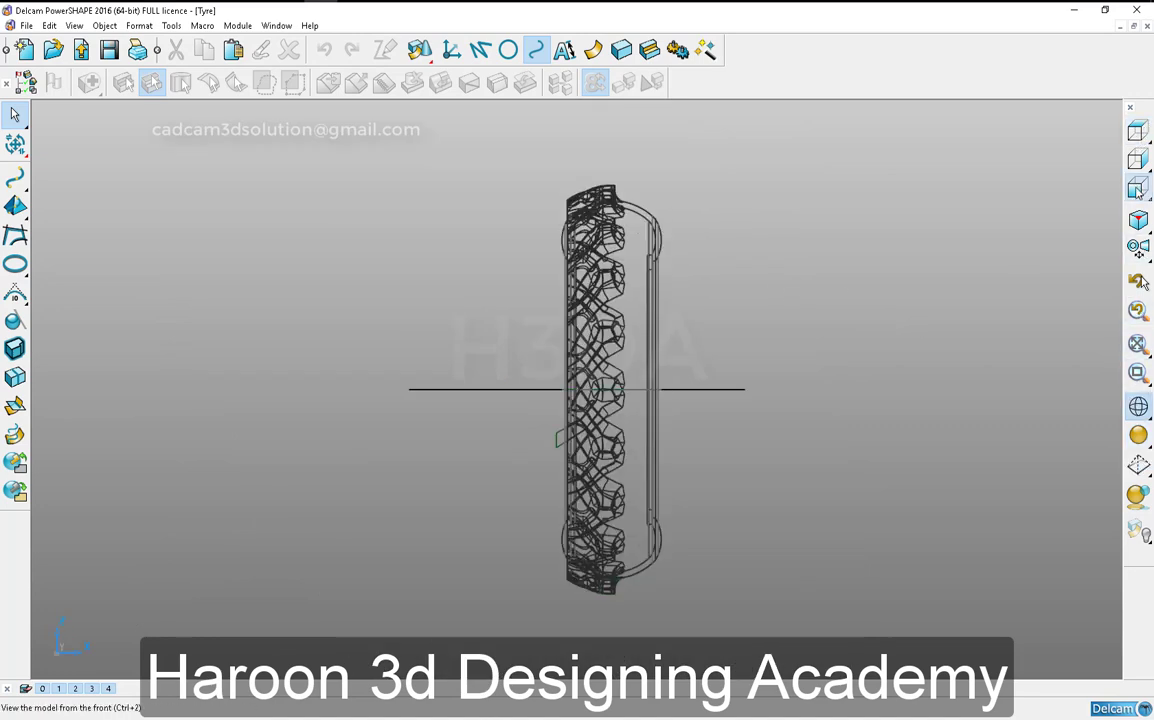
pyautogui.scroll(5, 628, 460)
pyautogui.rightClick(348, 341)
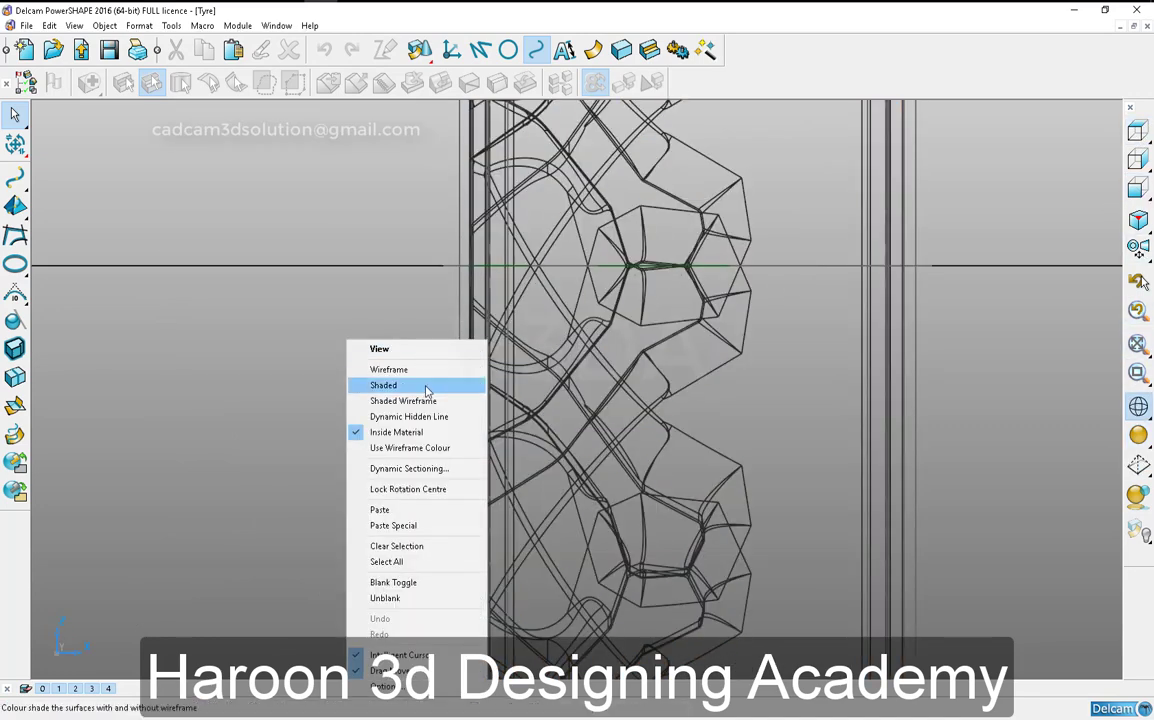
pyautogui.click(426, 388)
pyautogui.click(438, 469)
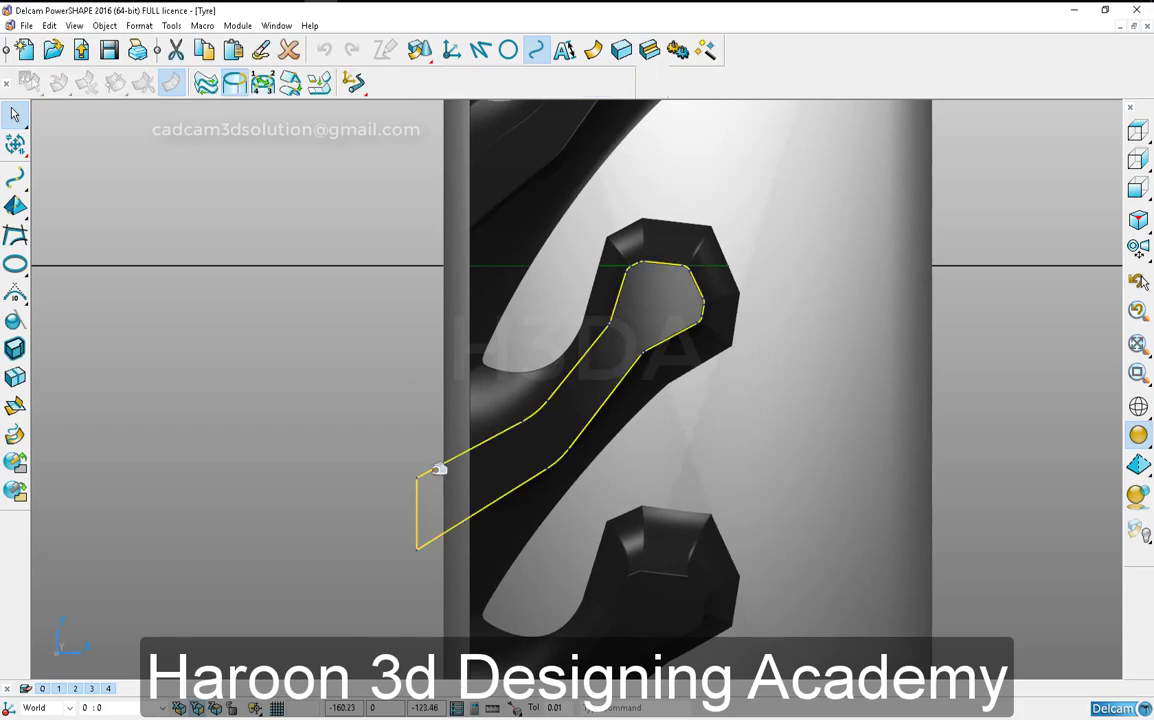
pyautogui.scroll(-4, 453, 430)
pyautogui.moveTo(608, 402); pyautogui.dragTo(1010, 388, button='middle')
pyautogui.moveTo(525, 393); pyautogui.dragTo(1070, 174)
pyautogui.click(1034, 132)
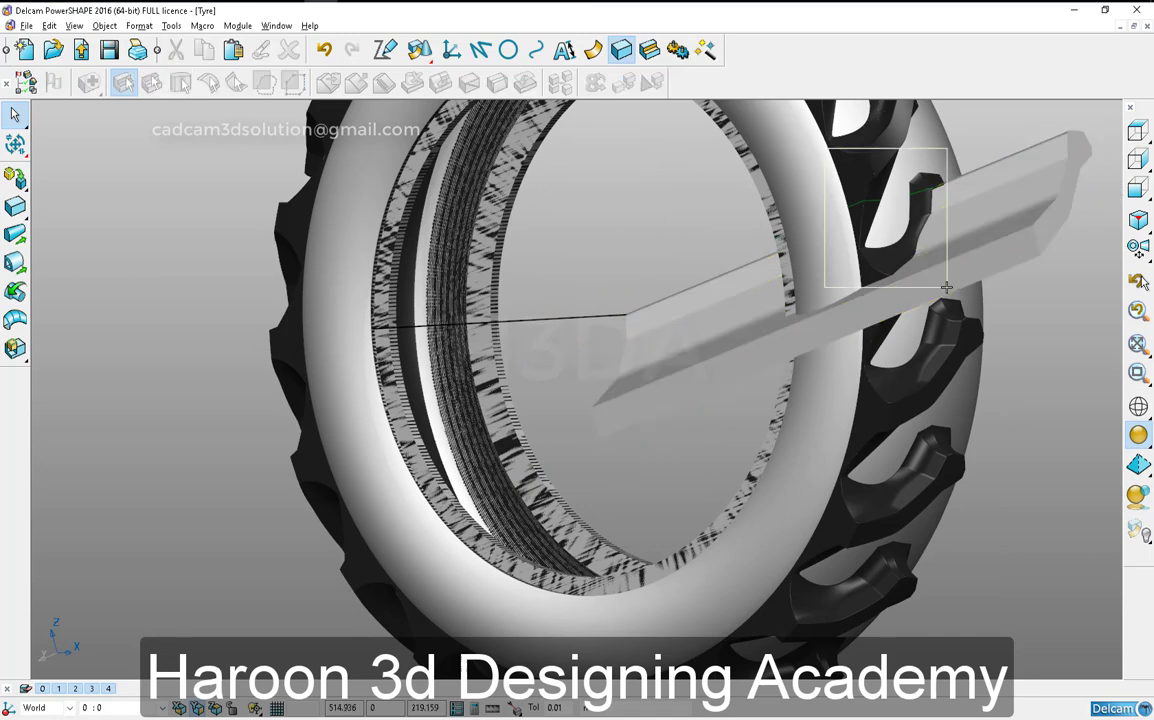
# - Open the revolution settings of the tyre body and close them without changing anything
pyautogui.scroll(5, 720, 300)
pyautogui.scroll(-3, 731, 328)
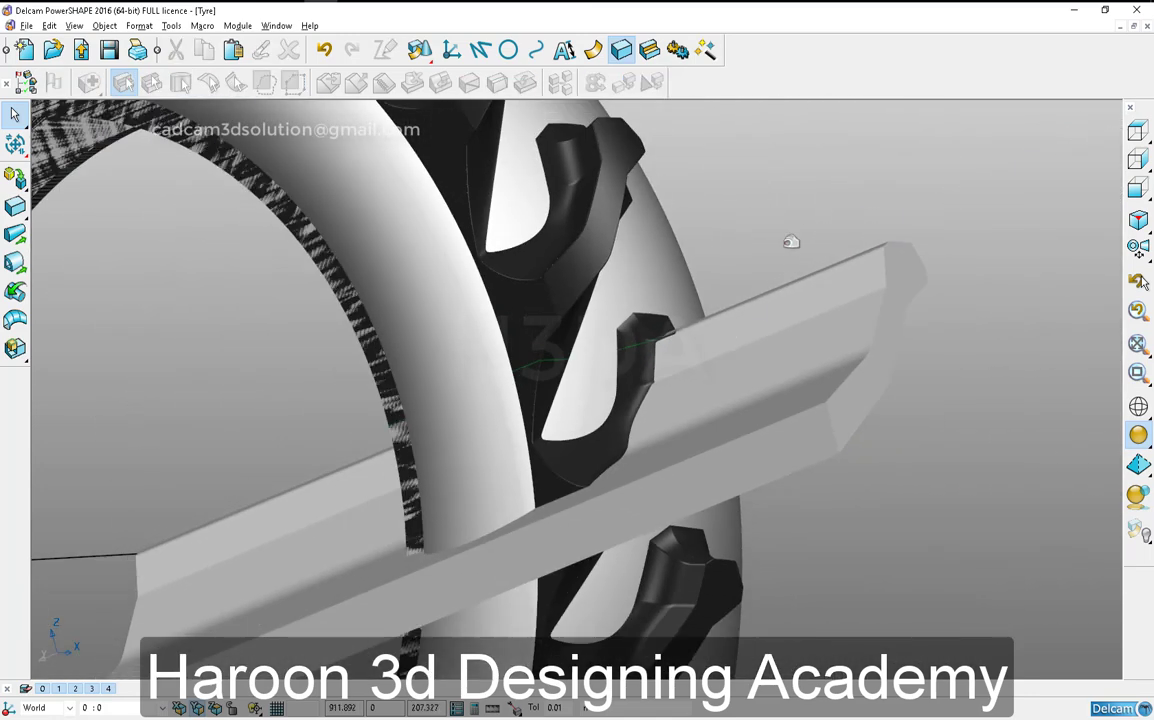
pyautogui.doubleClick(469, 340)
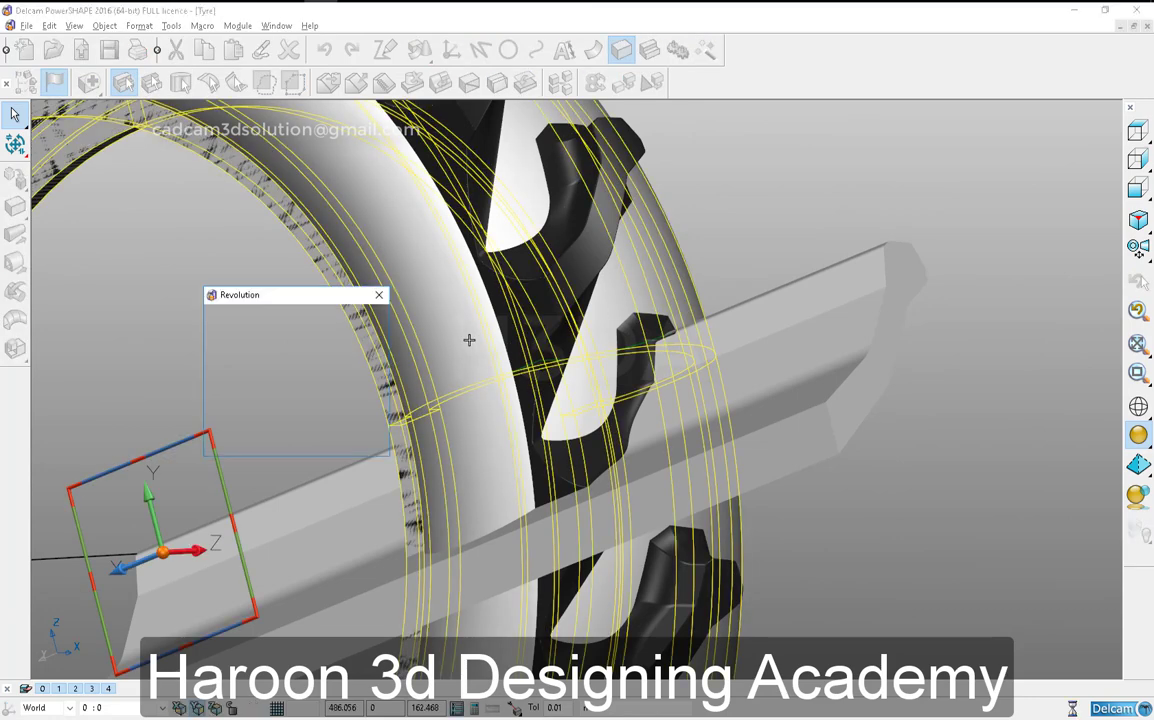
pyautogui.click(240, 438)
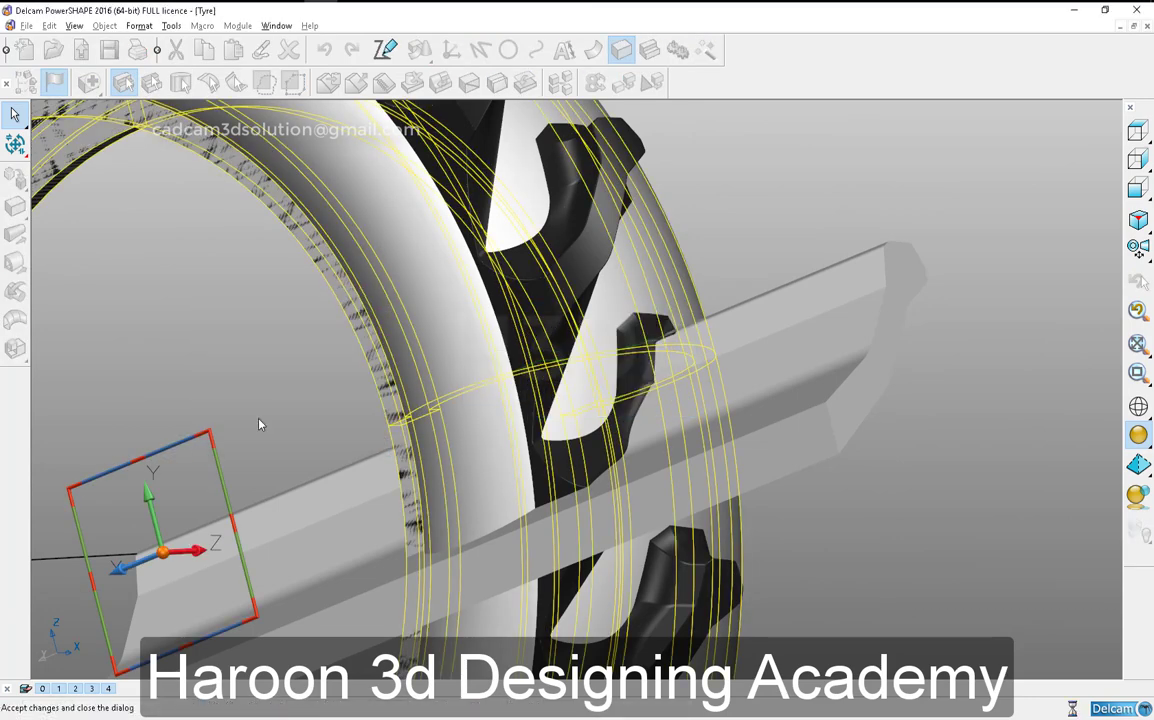
pyautogui.click(268, 340)
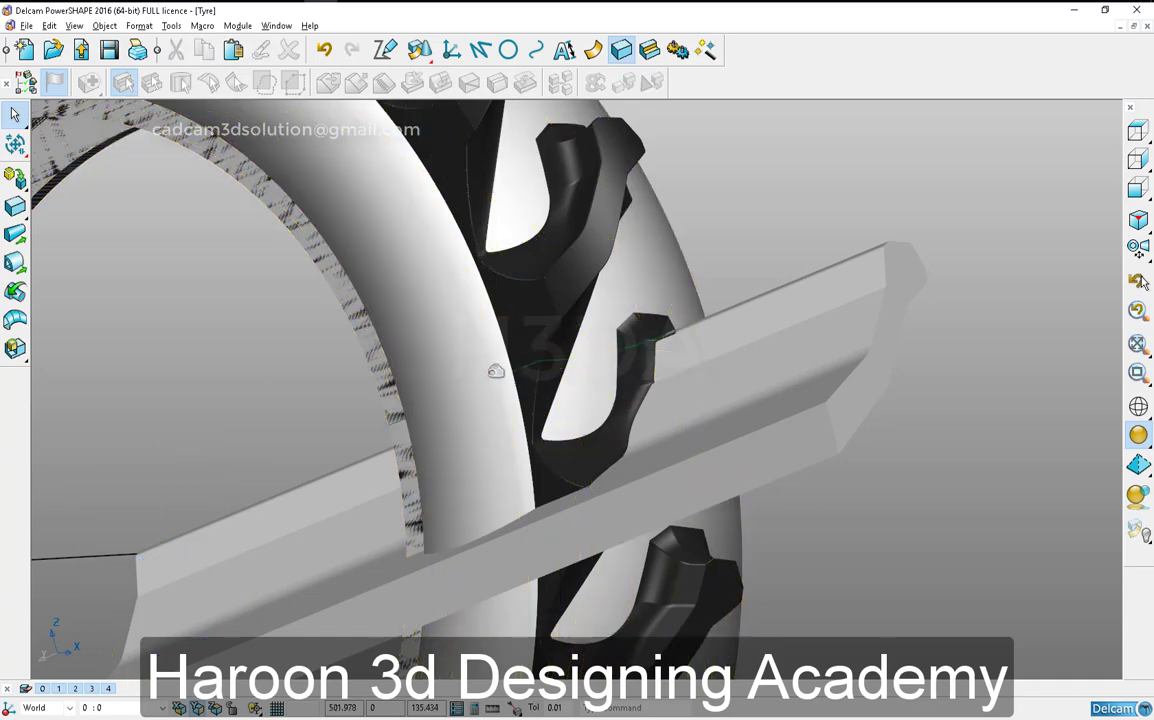
# - Hide the ring of tread blocks around the tyre, leaving the tyre body and the extruded profile solid
pyautogui.scroll(-10, 483, 354)
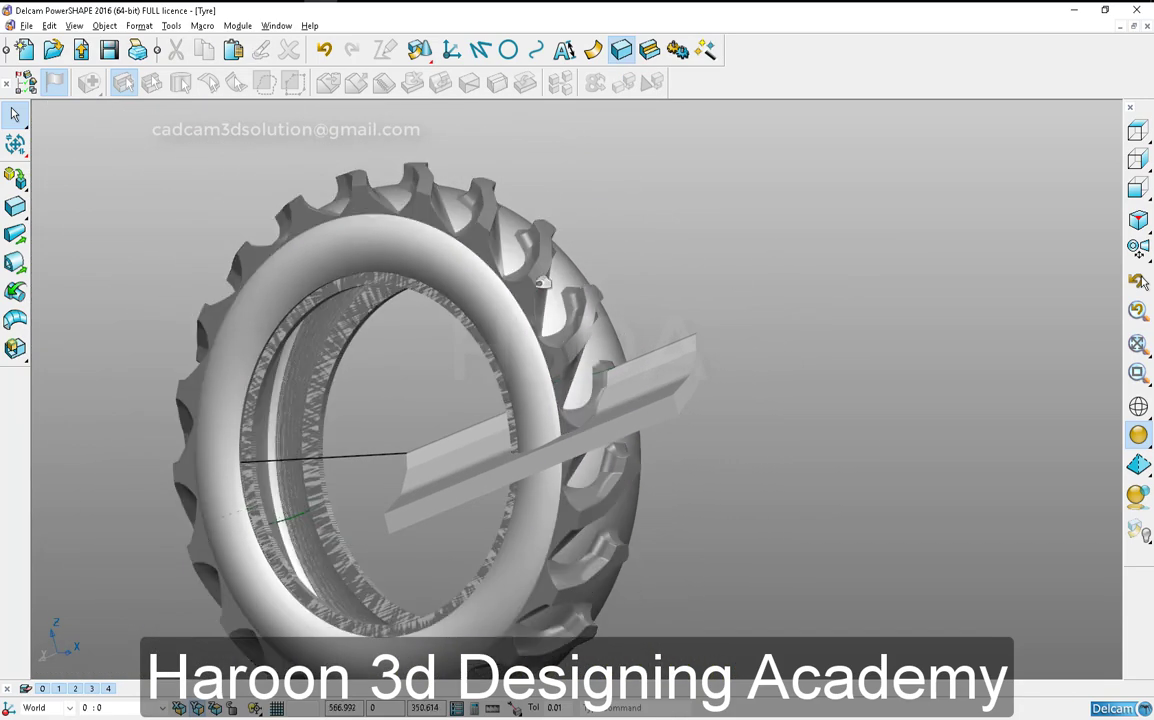
pyautogui.click(536, 283)
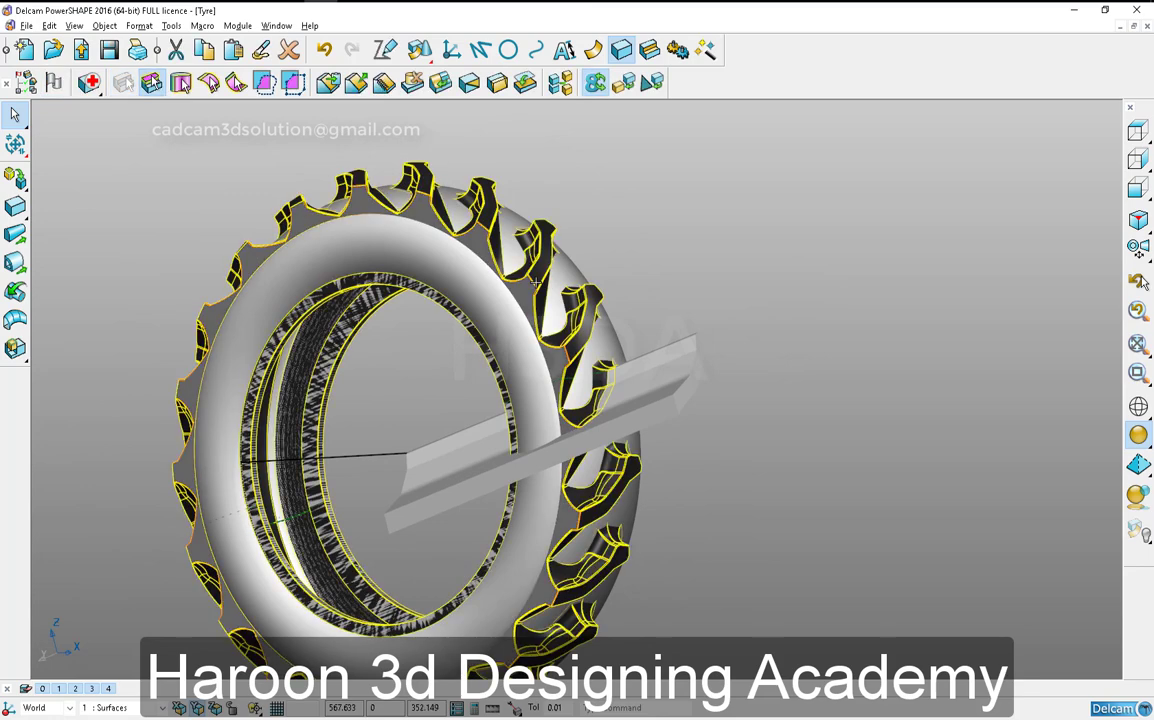
pyautogui.press('Delete')
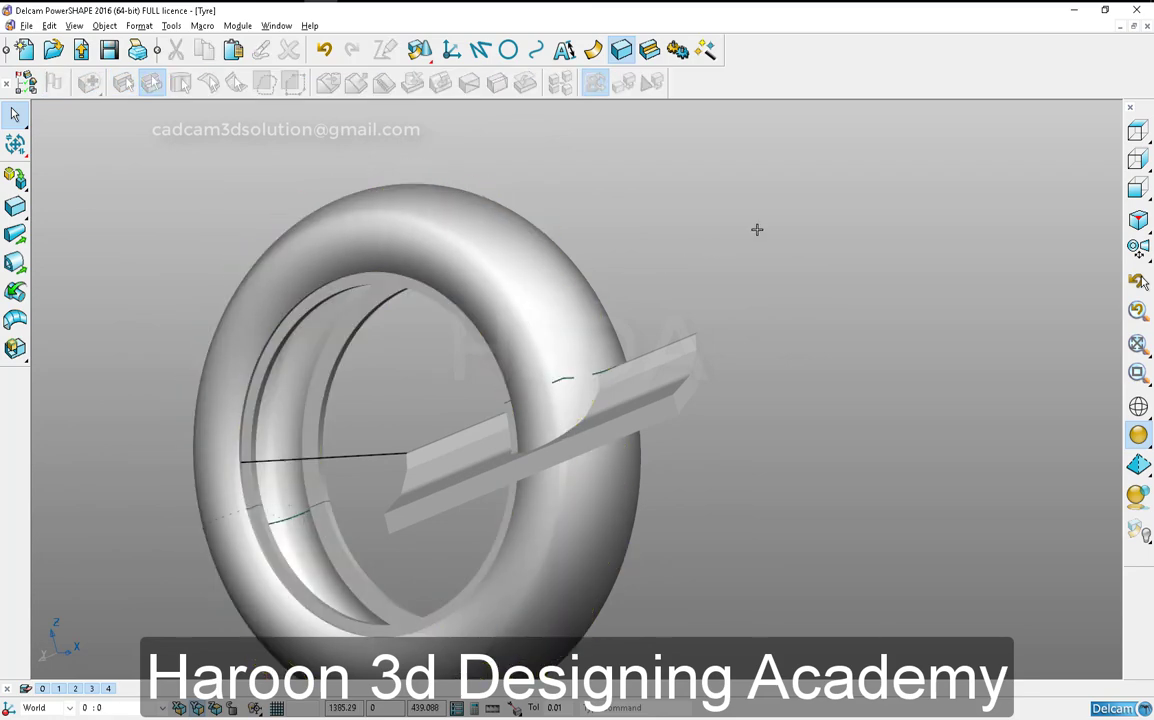
# - Look at the model from the top and create a copy of the sketch from the tyre body's revolution settings
pyautogui.click(1138, 187)
pyautogui.click(1138, 131)
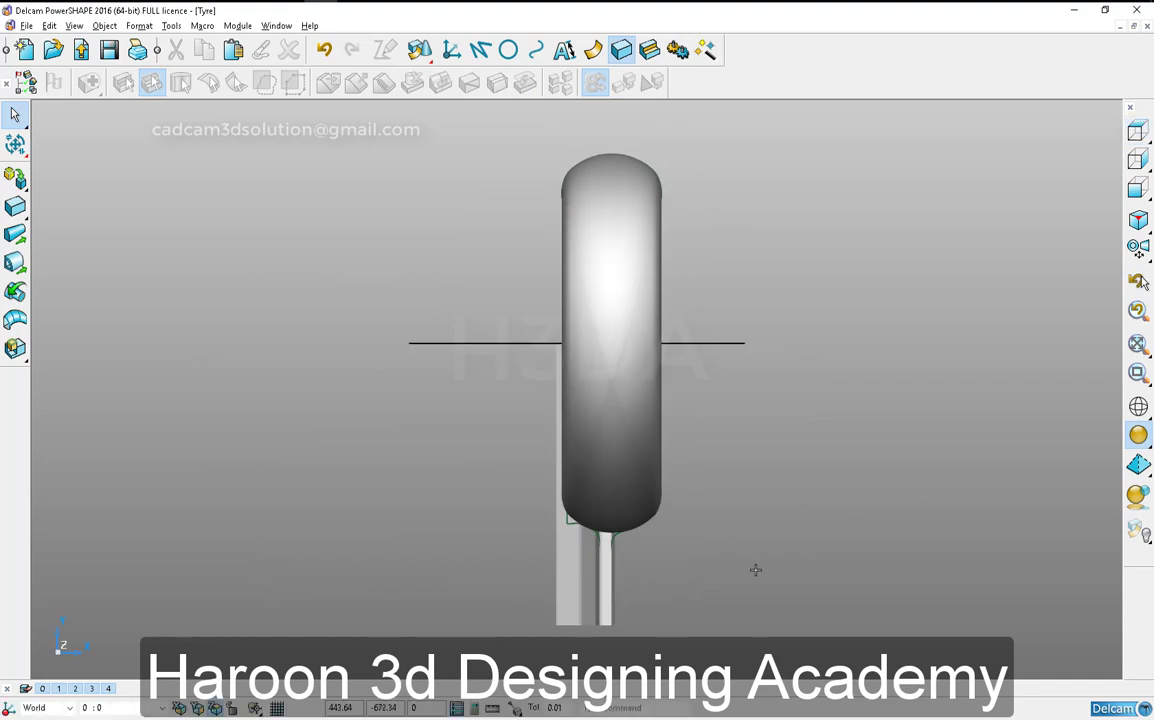
pyautogui.scroll(5, 615, 527)
pyautogui.keyDown('shift'); pyautogui.moveTo(615, 527); pyautogui.dragTo(703, 454, button='middle'); pyautogui.keyUp('shift')
pyautogui.doubleClick(730, 429)
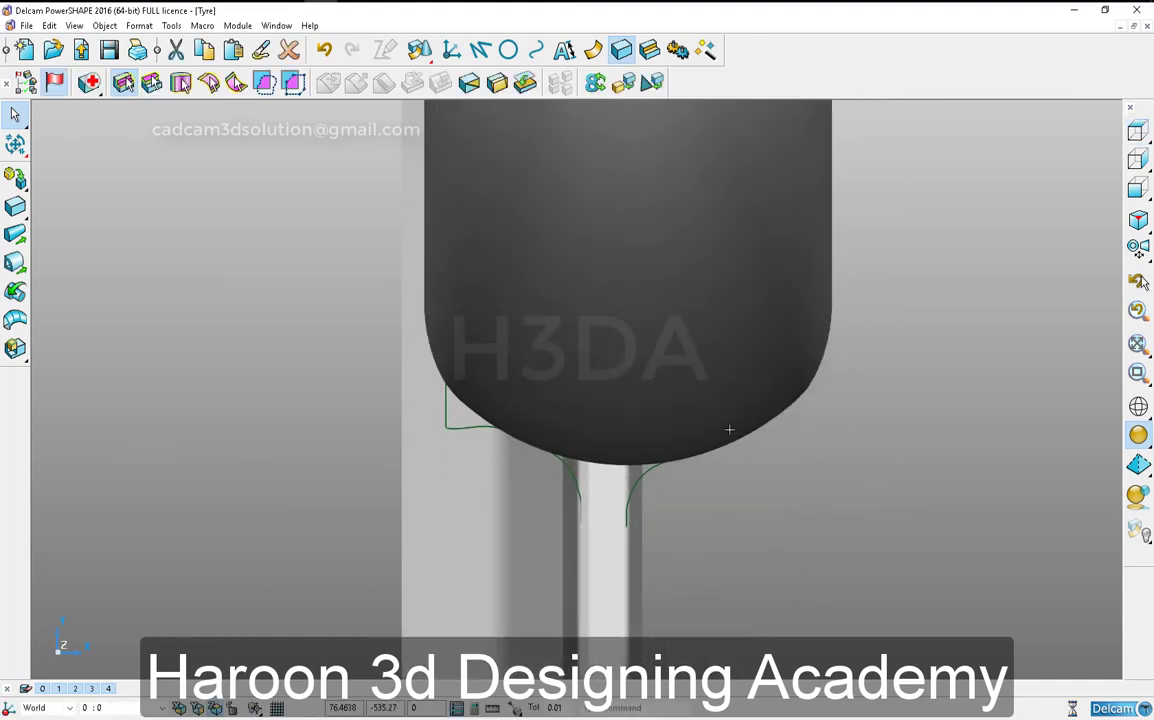
pyautogui.click(324, 318)
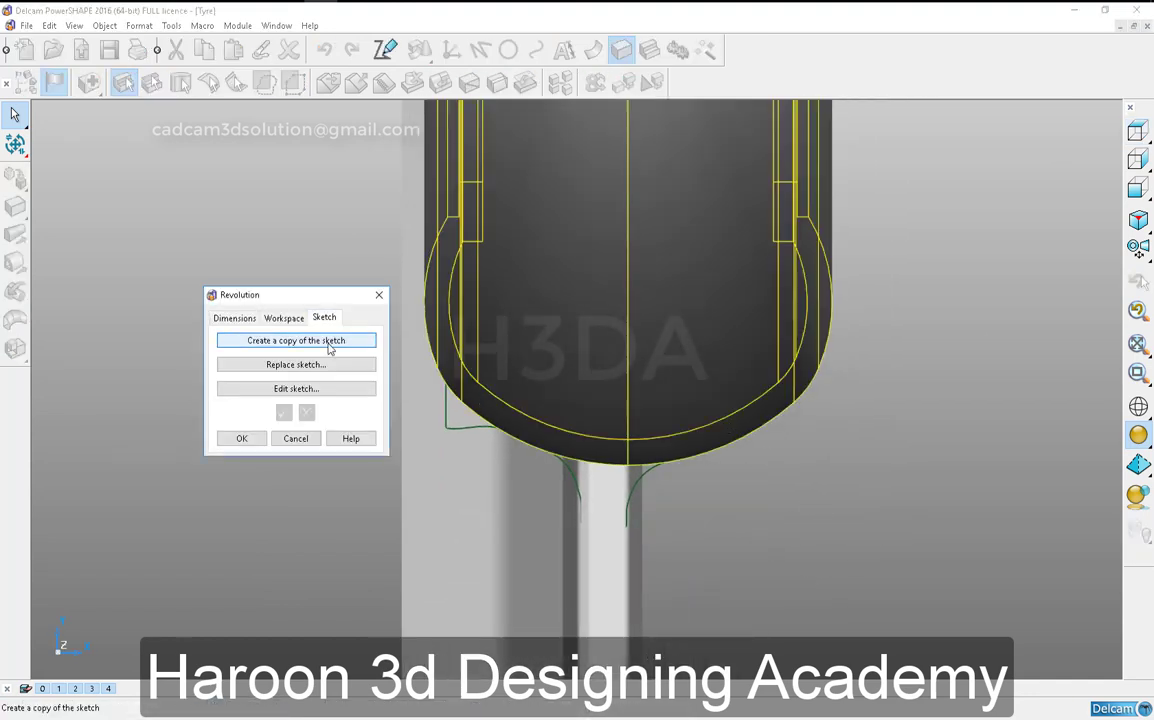
pyautogui.click(241, 438)
pyautogui.scroll(-4, 496, 430)
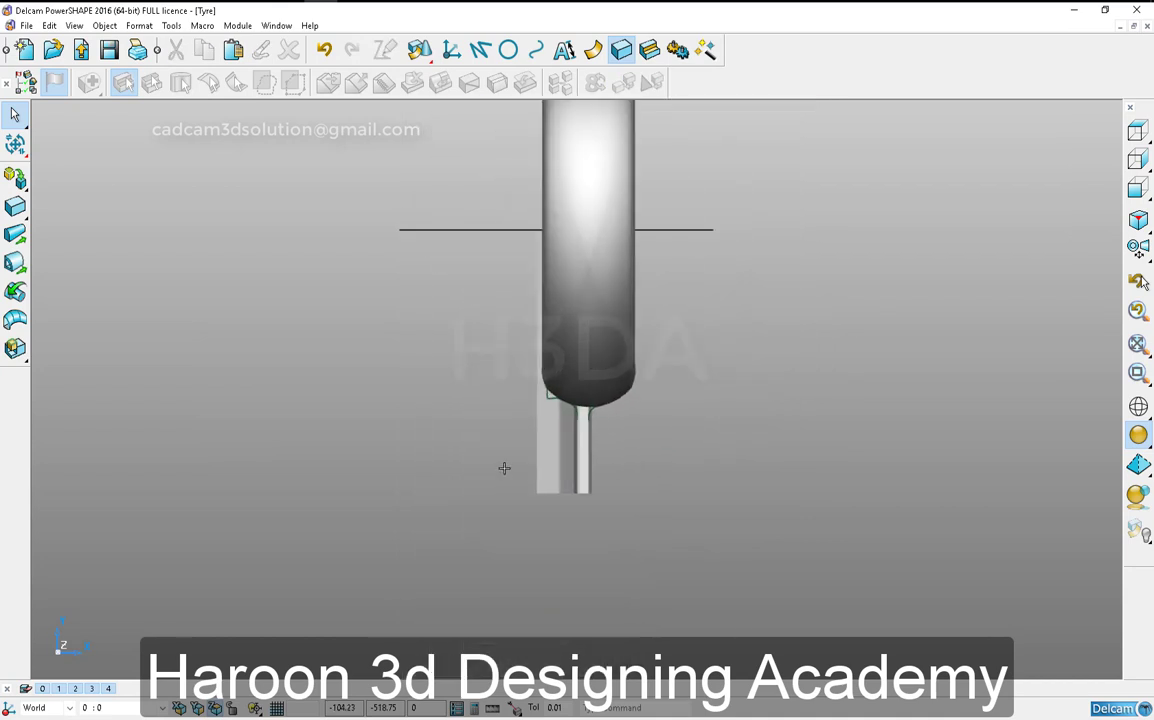
# - Show the model in wireframe so the tyre's cross-section curves can be reached
pyautogui.click(634, 395)
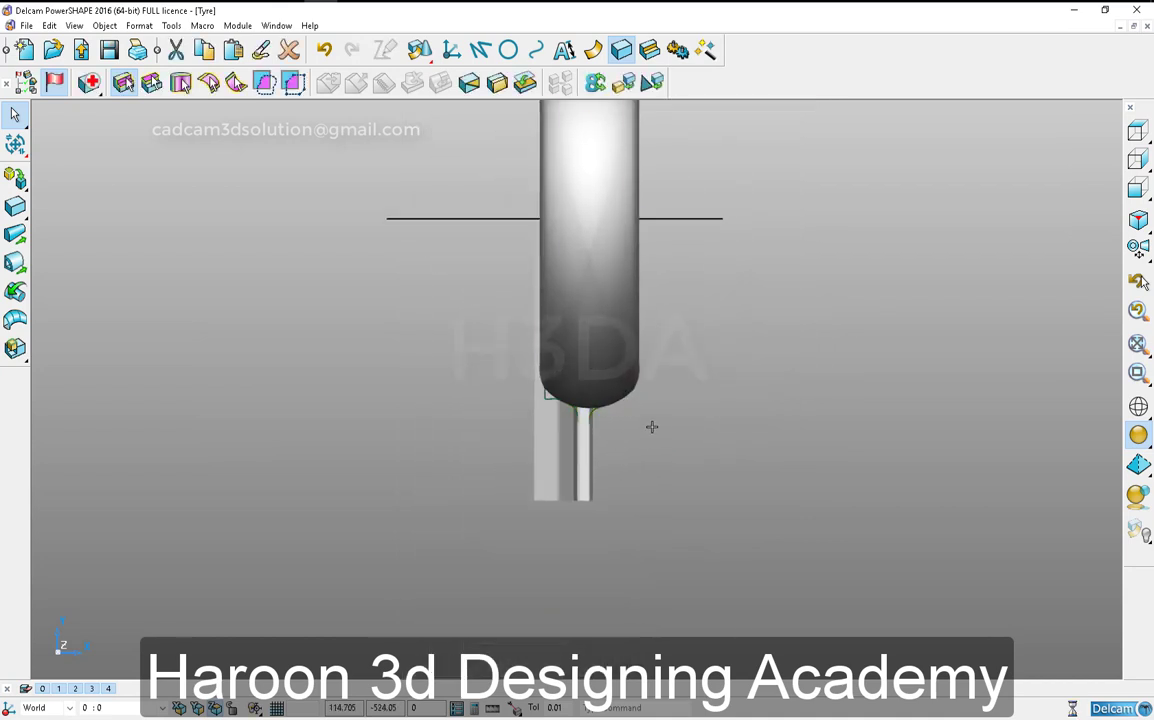
pyautogui.click(719, 440)
pyautogui.click(1138, 406)
pyautogui.scroll(3, 631, 463)
pyautogui.scroll(4, 676, 515)
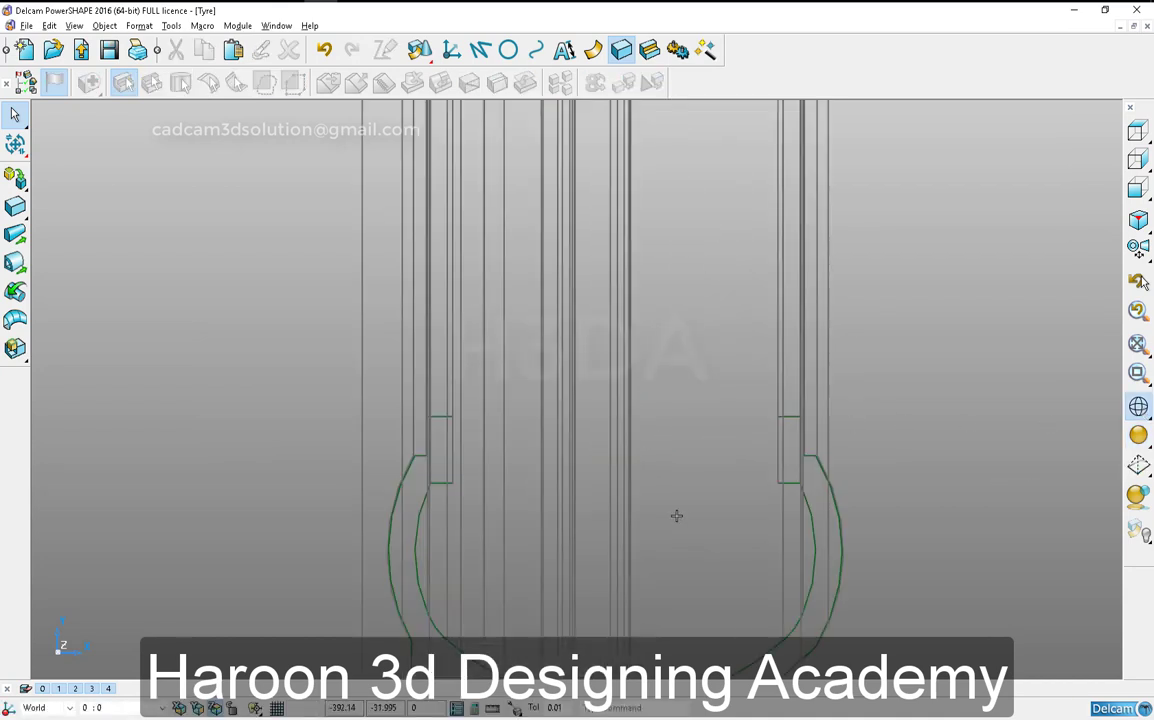
pyautogui.scroll(-3, 680, 423)
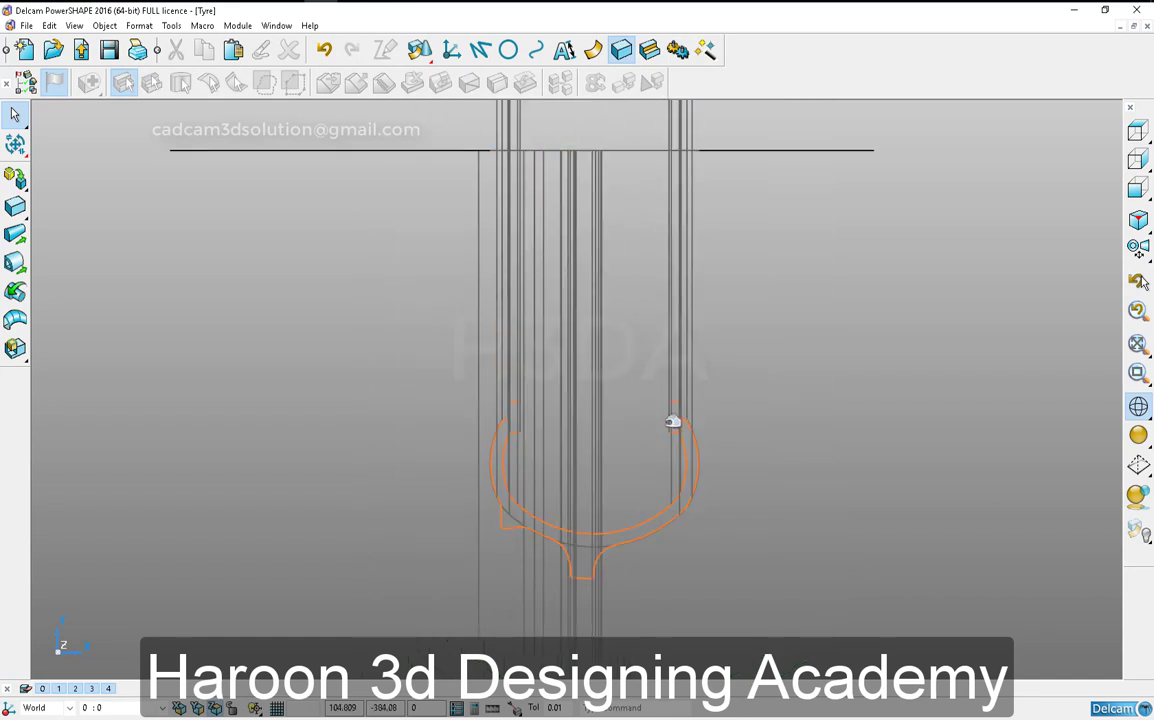
# - Mirror a copy of the extracted tyre cross-section curve in the ZX plane to the tread-profile side
pyautogui.keyDown('ctrl'); pyautogui.scroll(7, 672, 410); pyautogui.keyUp('ctrl')
pyautogui.click(668, 219)
pyautogui.click(689, 229)
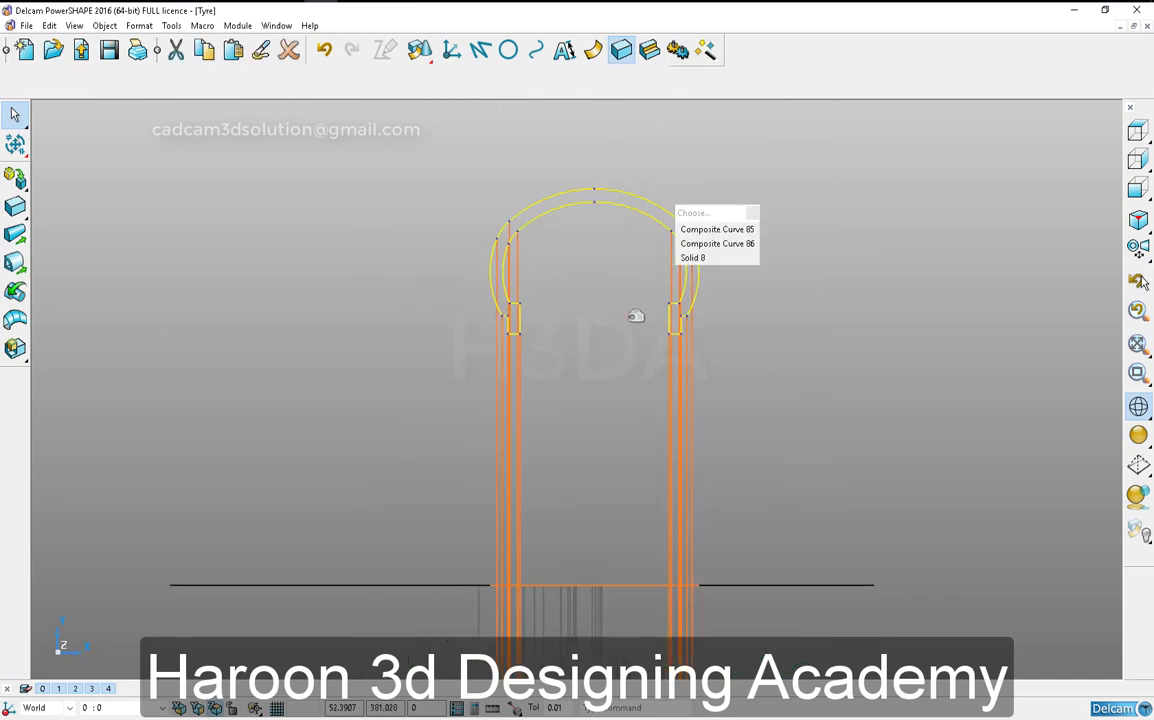
pyautogui.scroll(-4, 636, 316)
pyautogui.hotkey('ctrl', 'm')
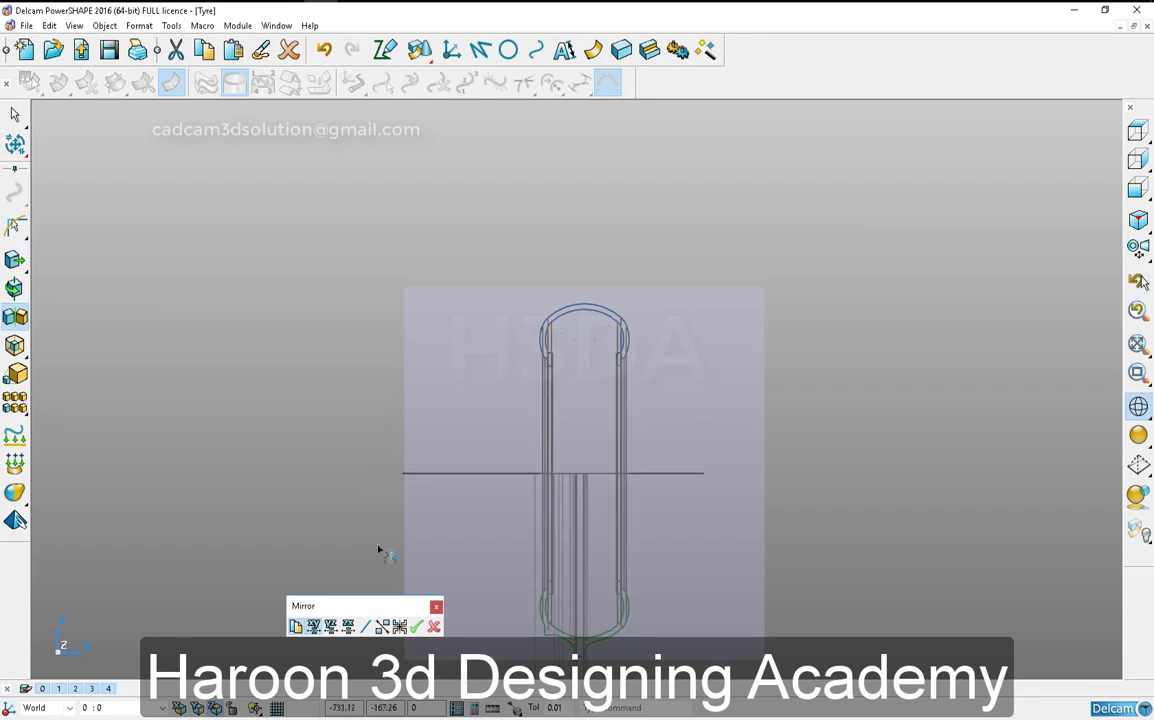
pyautogui.click(352, 633)
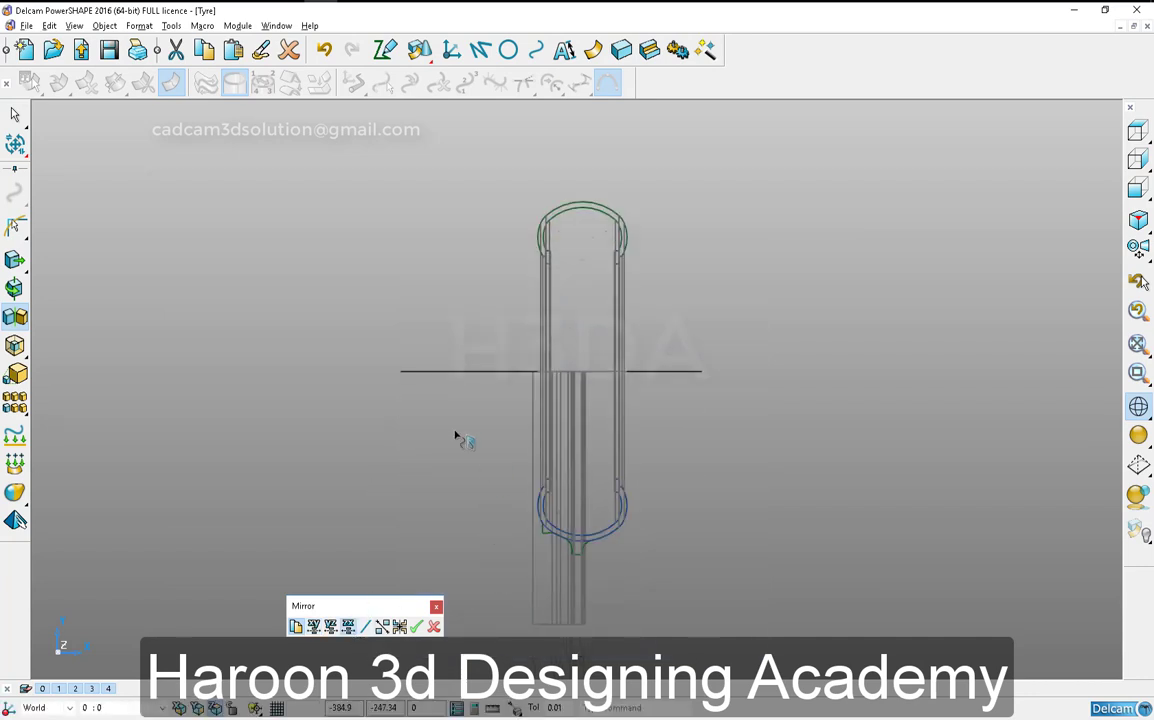
pyautogui.scroll(5, 464, 440)
pyautogui.click(434, 627)
# - Offset one copy of the mirrored cross-section curve outwards, towards the outer end of the tread profile
pyautogui.click(635, 571)
pyautogui.rightClick(635, 570)
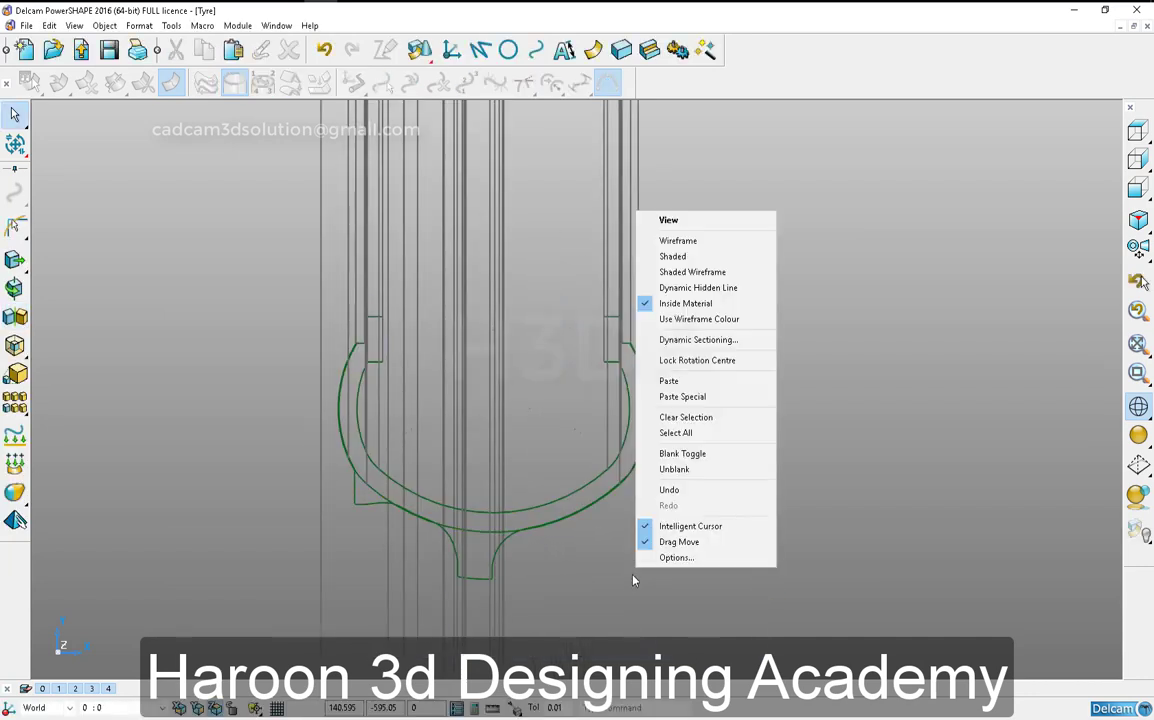
pyautogui.click(606, 577)
pyautogui.rightClick(732, 392)
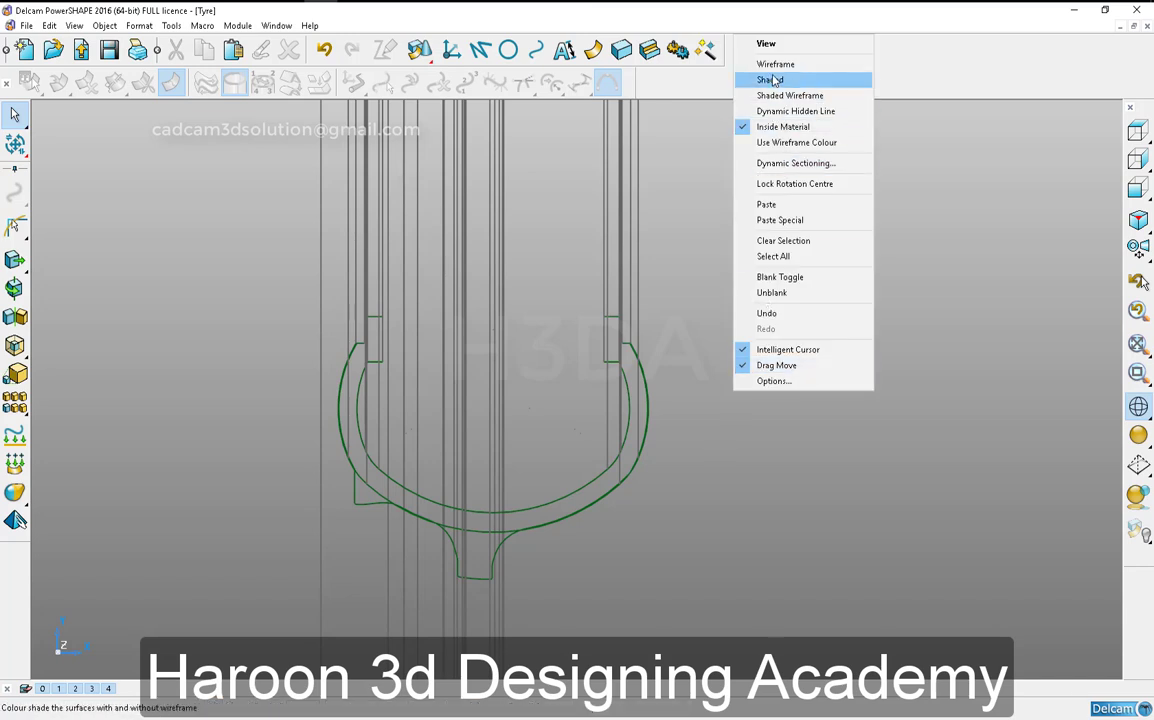
pyautogui.click(496, 610)
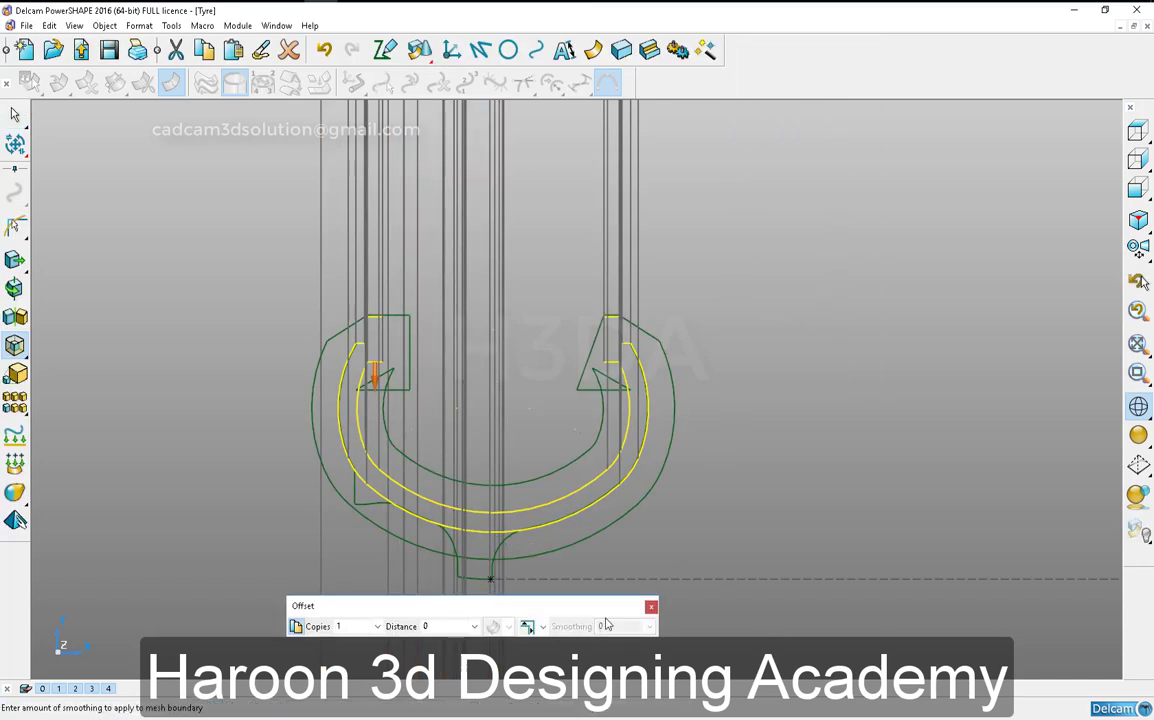
pyautogui.click(651, 607)
pyautogui.click(644, 615)
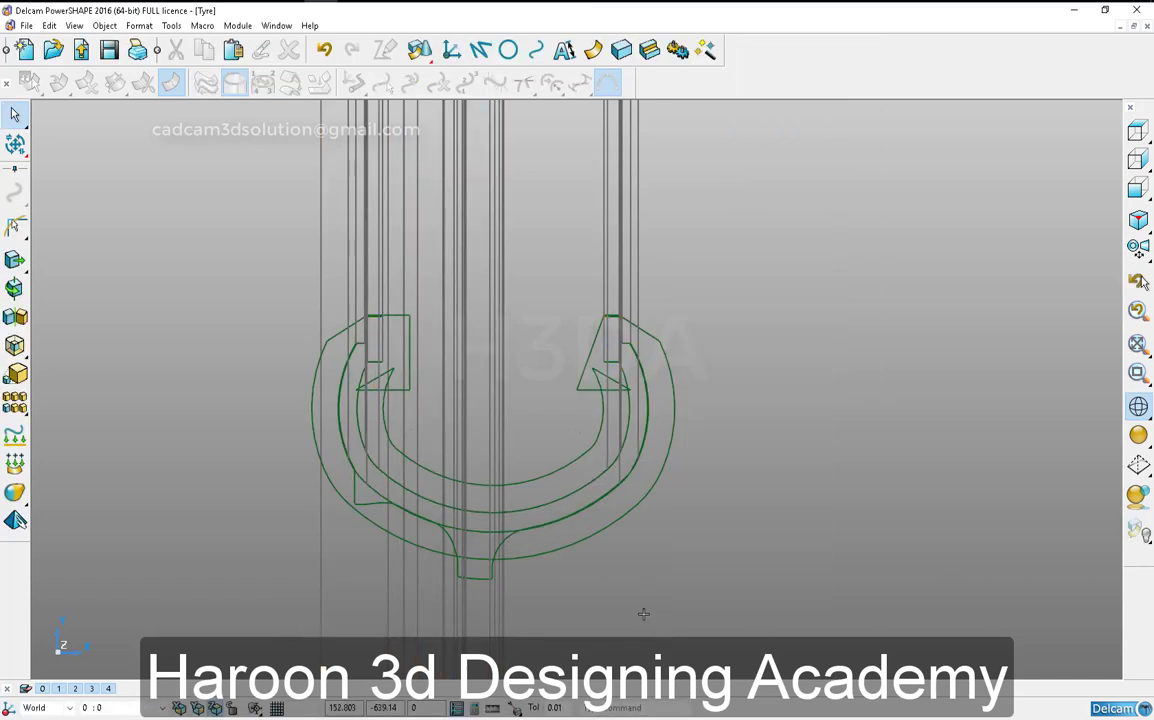
# - Isolate the cross-section, offset and tread-profile composite curves by hiding everything else
pyautogui.scroll(4, 385, 460)
pyautogui.click(514, 456)
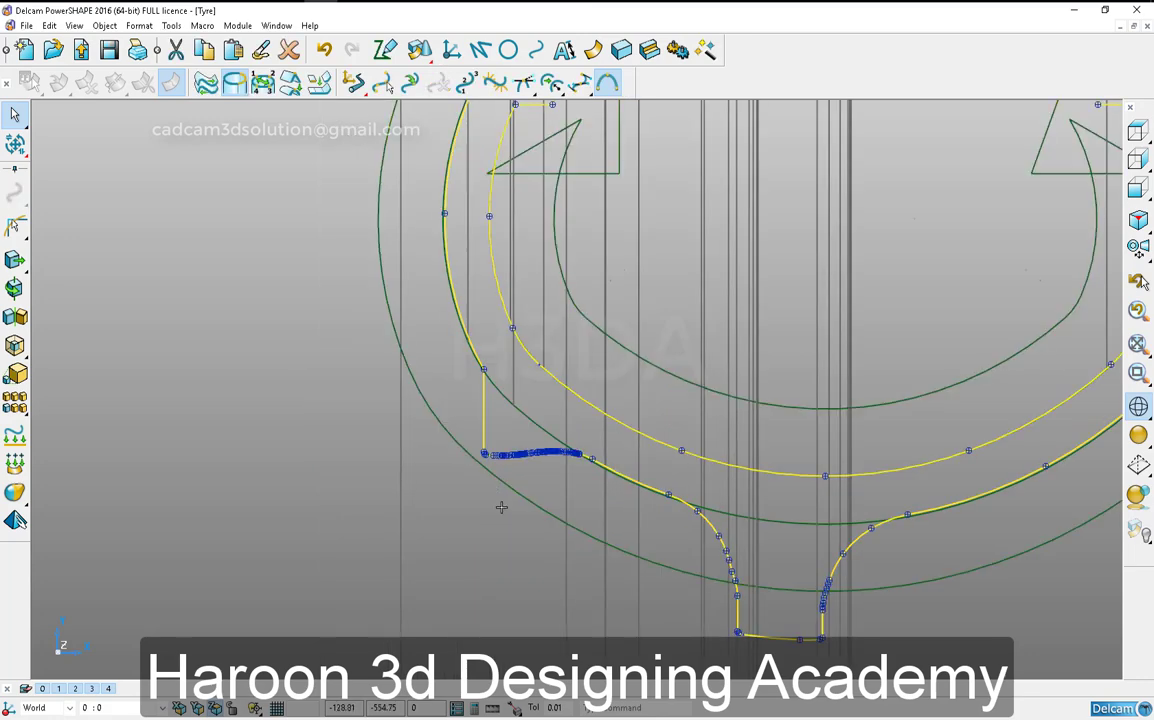
pyautogui.keyDown('shift'); pyautogui.click(528, 414); pyautogui.keyUp('shift')
pyautogui.keyDown('shift'); pyautogui.click(501, 476); pyautogui.keyUp('shift')
pyautogui.hotkey('ctrl', 'k')
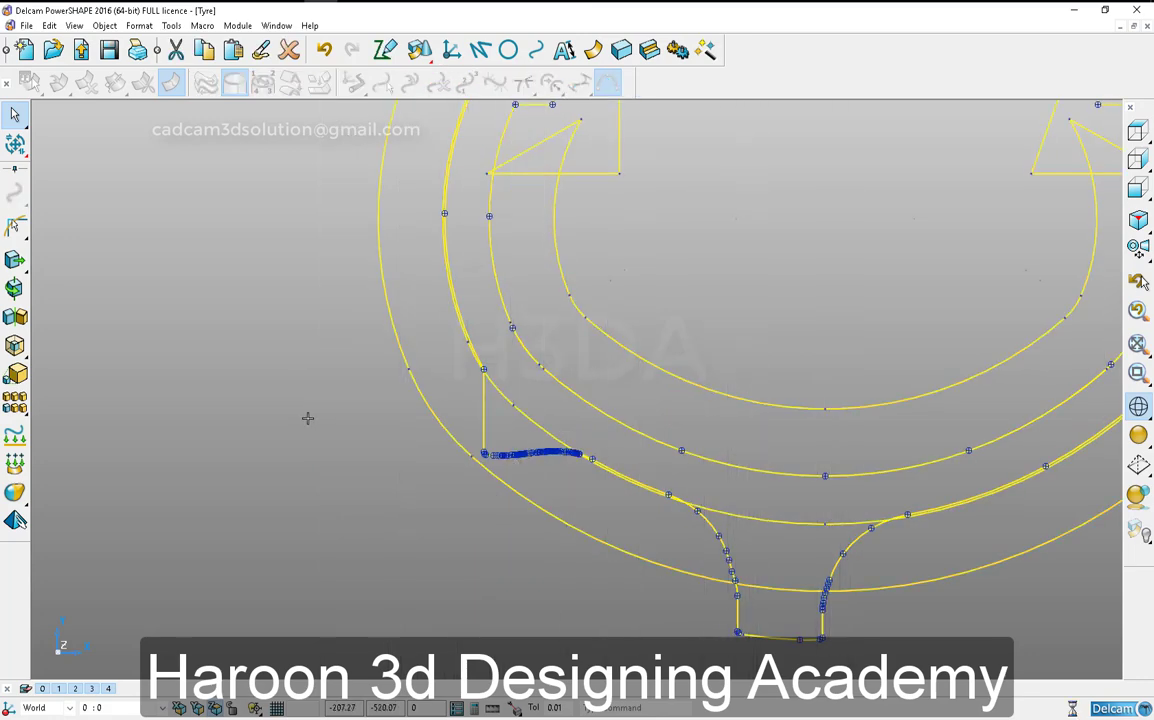
pyautogui.click(306, 417)
pyautogui.scroll(-1, 420, 297)
pyautogui.scroll(2, 486, 501)
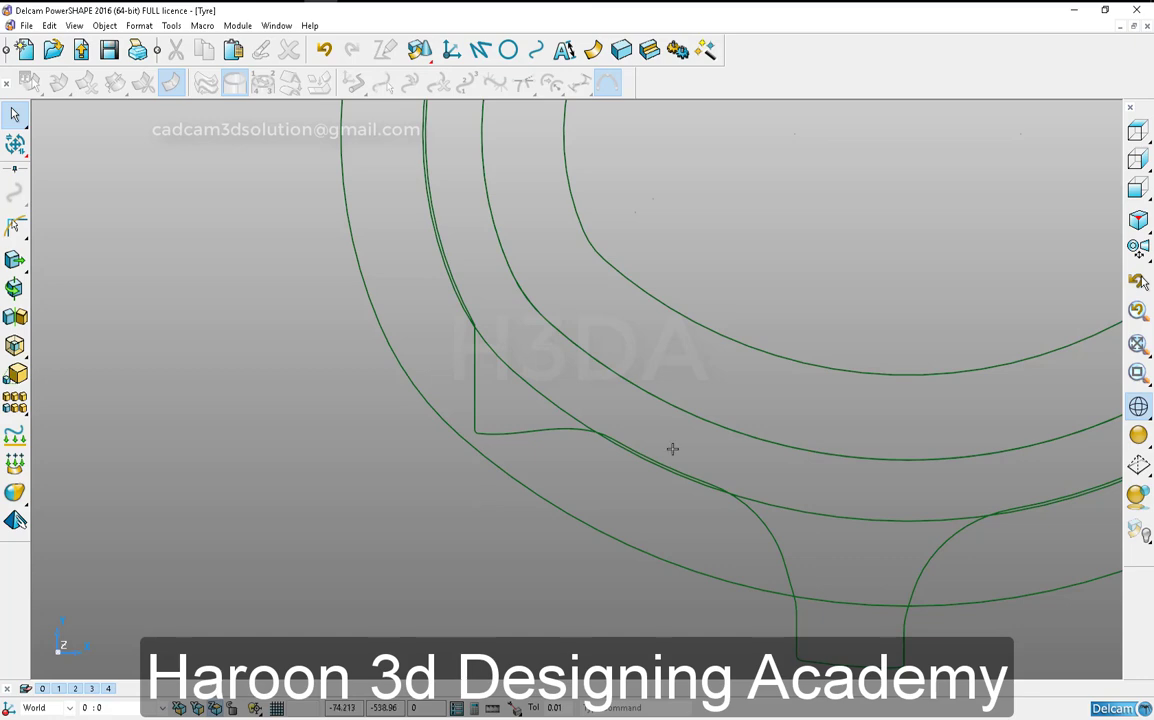
# - Try white as the colour of the offset curve and undo the change
pyautogui.scroll(-3, 567, 406)
pyautogui.rightClick(519, 449)
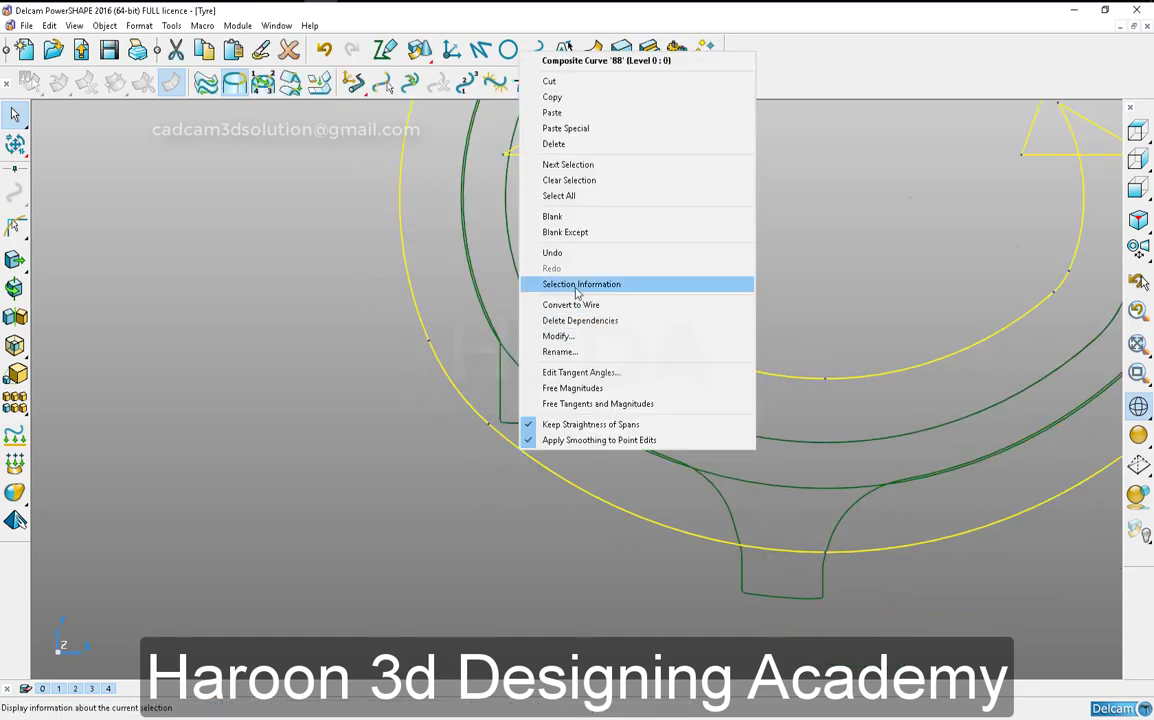
pyautogui.click(430, 400)
pyautogui.rightClick(525, 379)
pyautogui.click(407, 425)
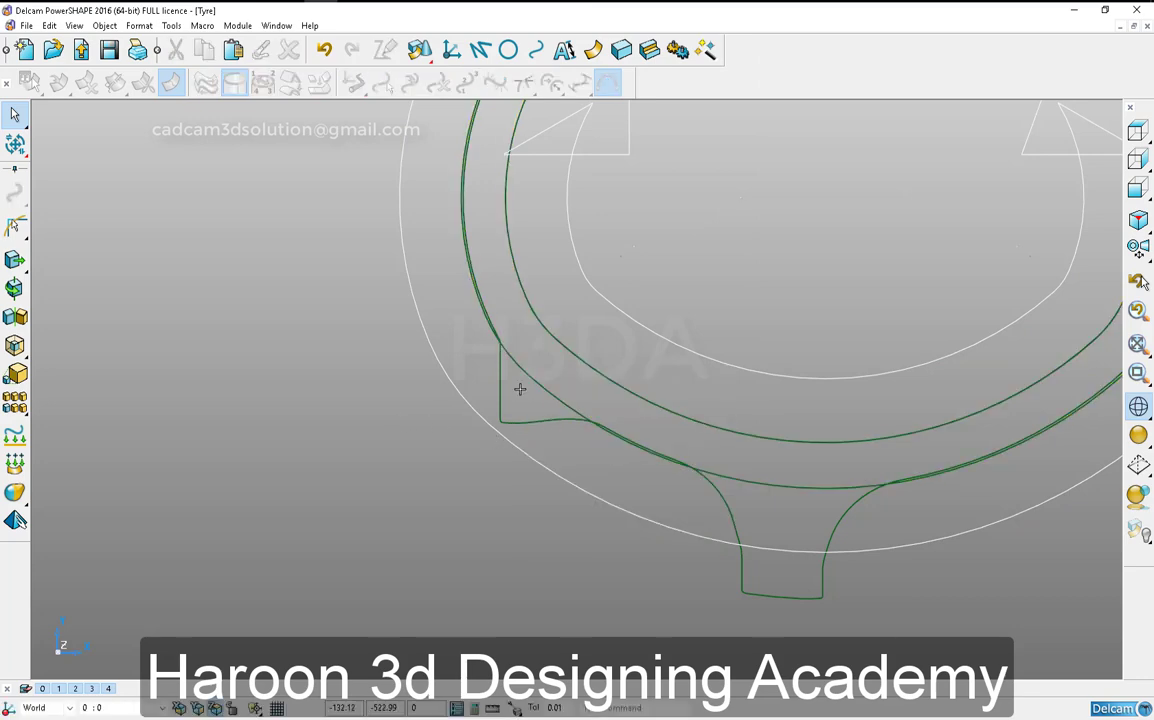
pyautogui.rightClick(536, 384)
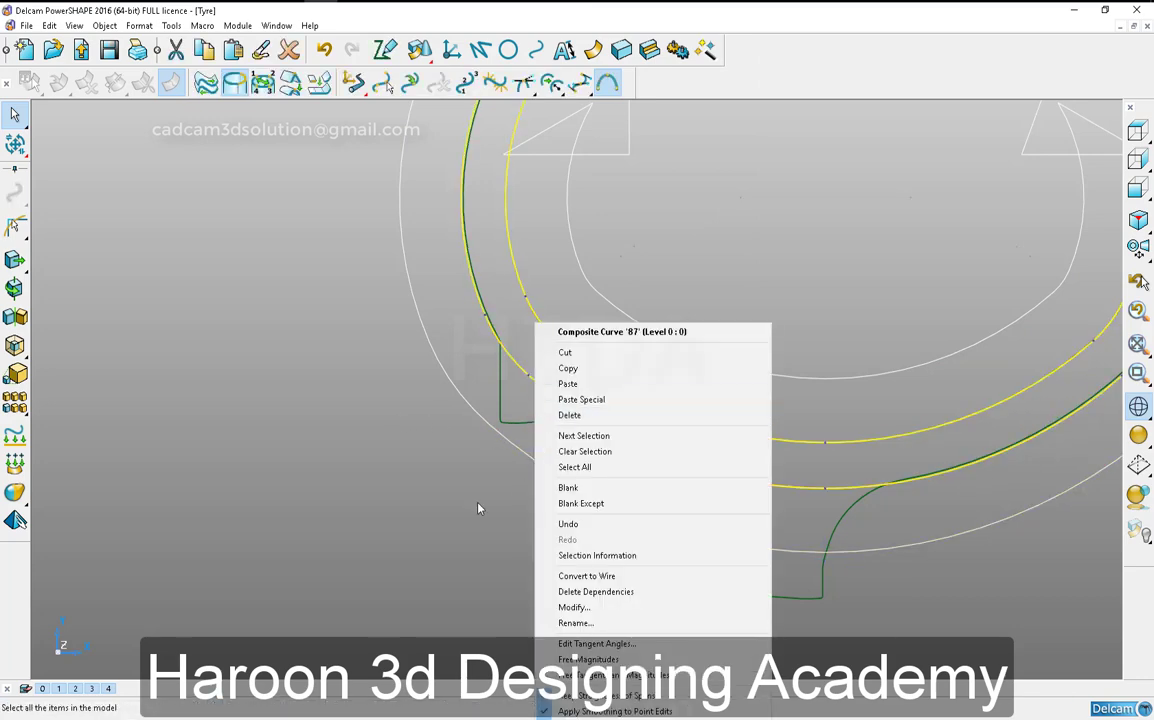
pyautogui.click(477, 509)
pyautogui.scroll(-5, 721, 514)
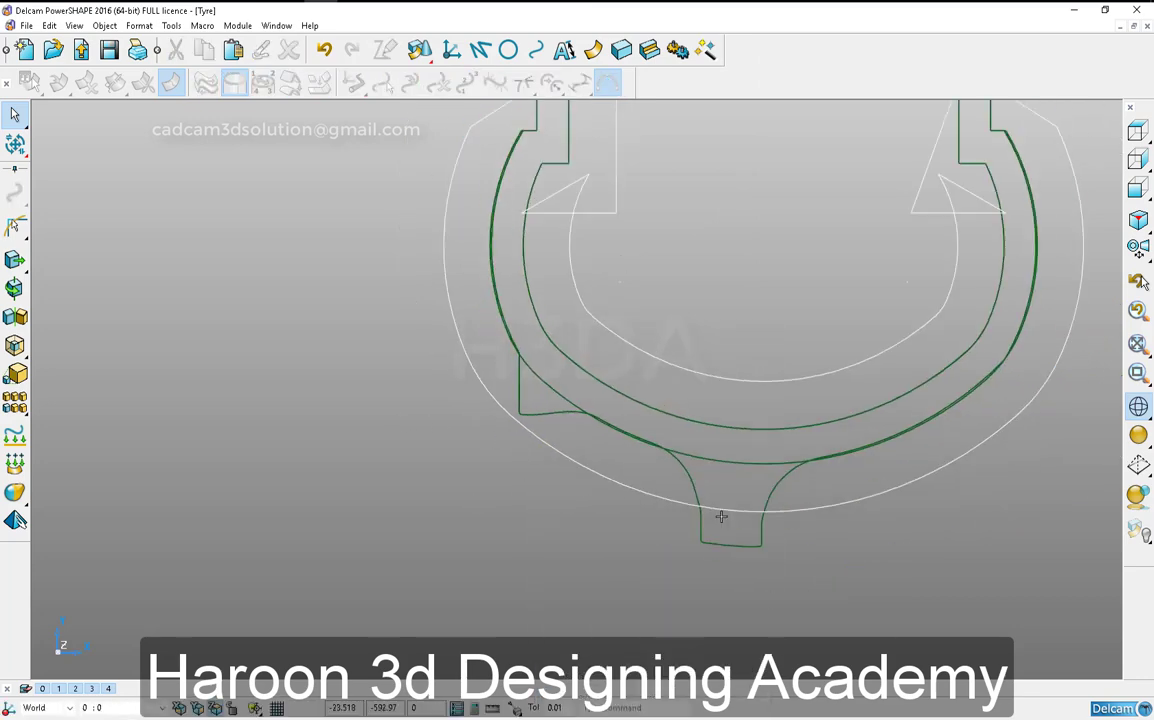
pyautogui.click(323, 58)
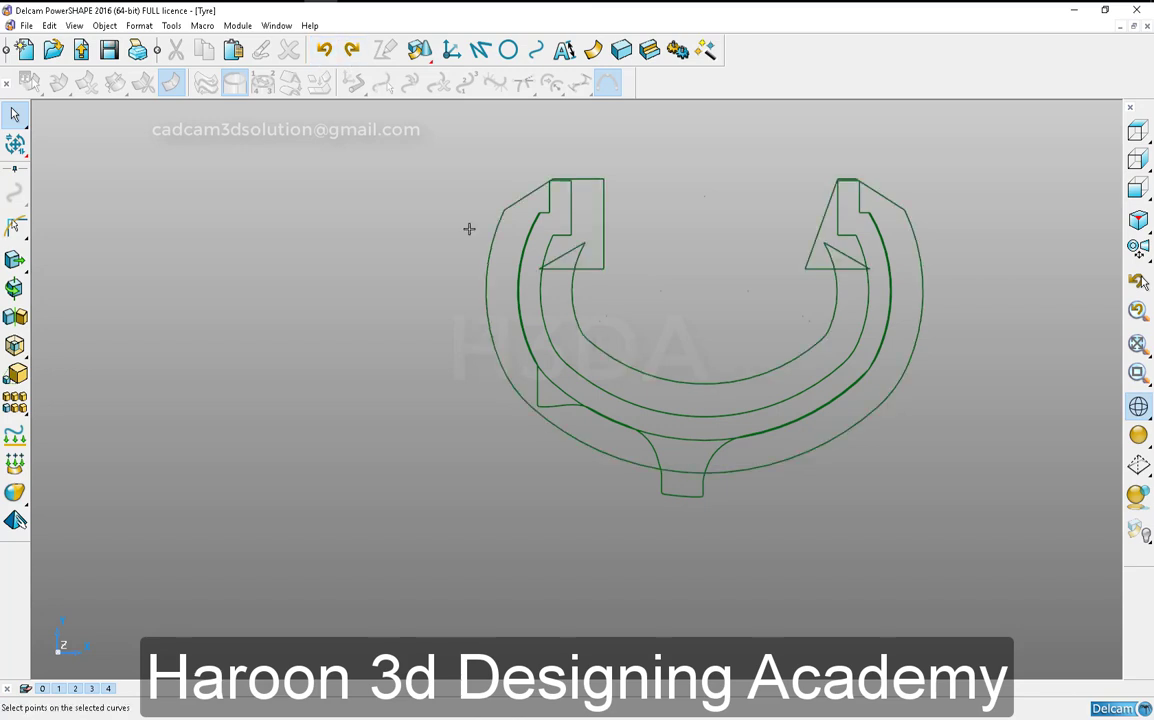
pyautogui.click(733, 484)
pyautogui.hotkey('ctrl', 'm')
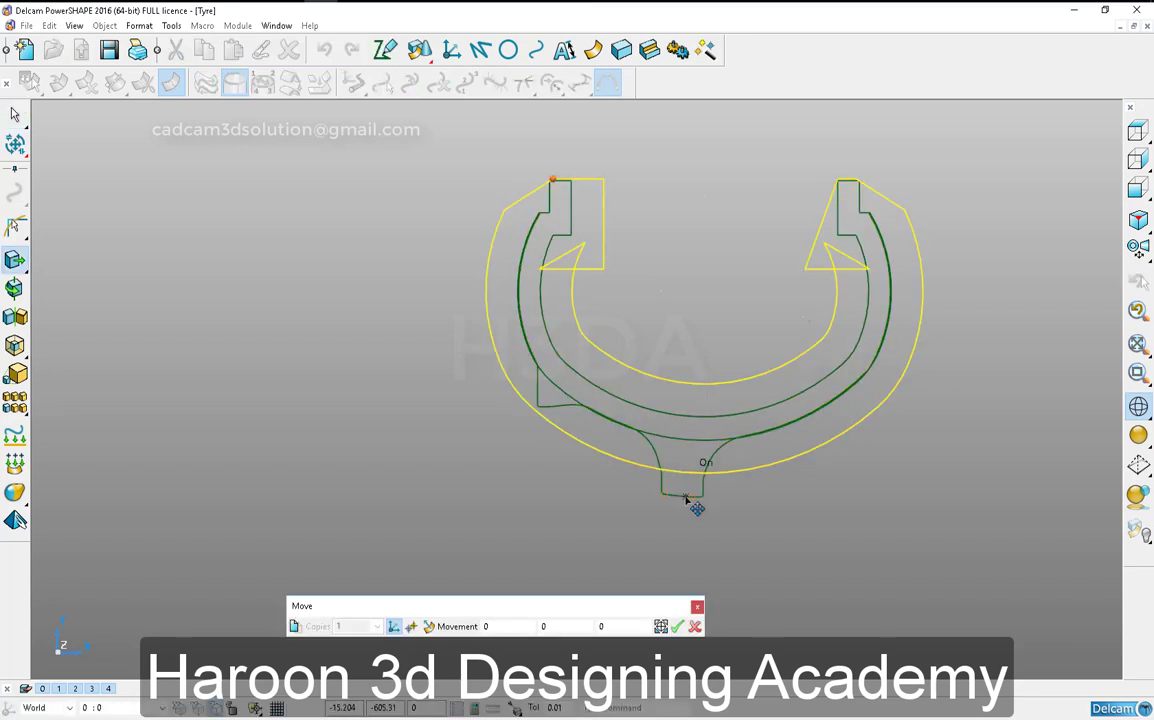
pyautogui.click(686, 498)
pyautogui.click(695, 626)
# - Offset one more copy of the outer curve so it reaches the outer end of the tread profile
pyautogui.hotkey('ctrl', 'r')
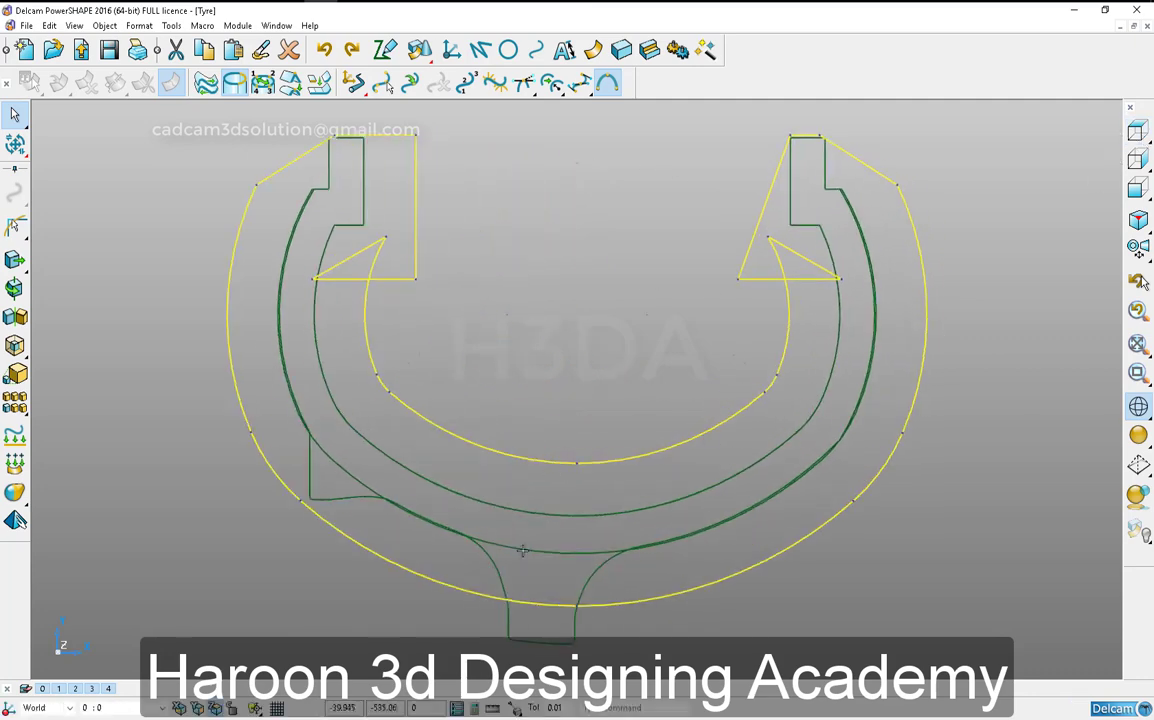
pyautogui.hotkey('ctrl', 'o')
pyautogui.click(569, 644)
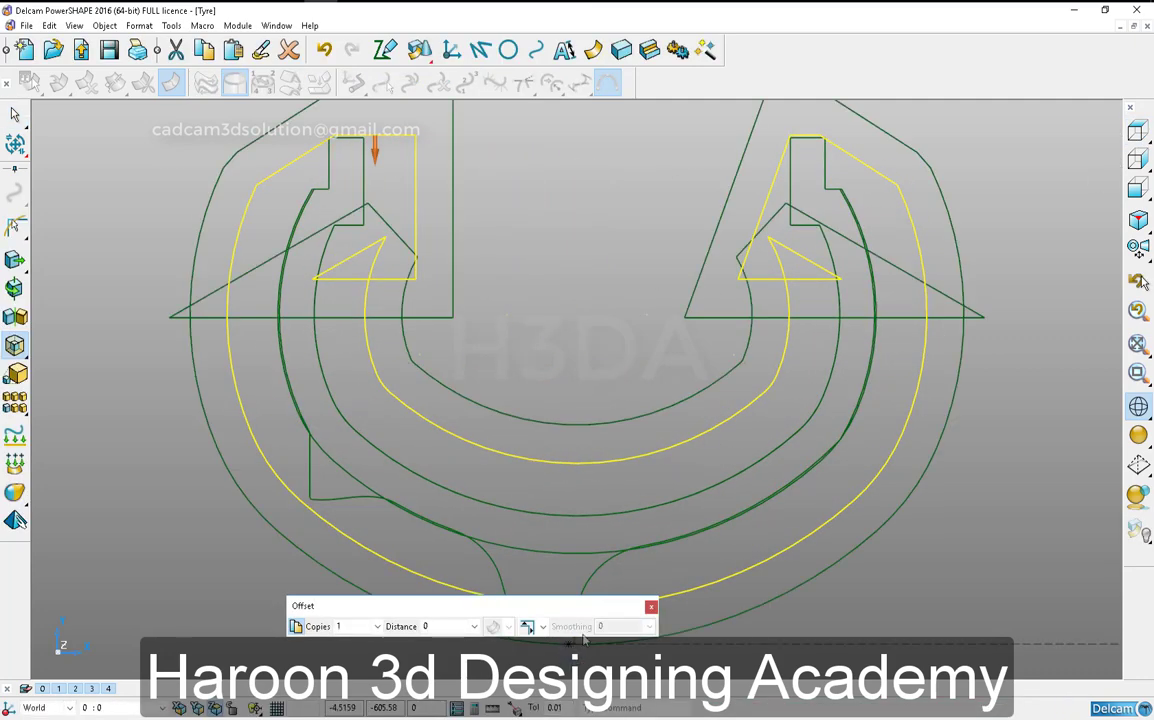
pyautogui.click(651, 609)
pyautogui.keyDown('shift'); pyautogui.moveTo(602, 567); pyautogui.dragTo(713, 505, button='middle'); pyautogui.keyUp('shift')
# - Bring back all hidden objects and display the tyre and tread blocks shaded together with the offset curves
pyautogui.click(476, 546)
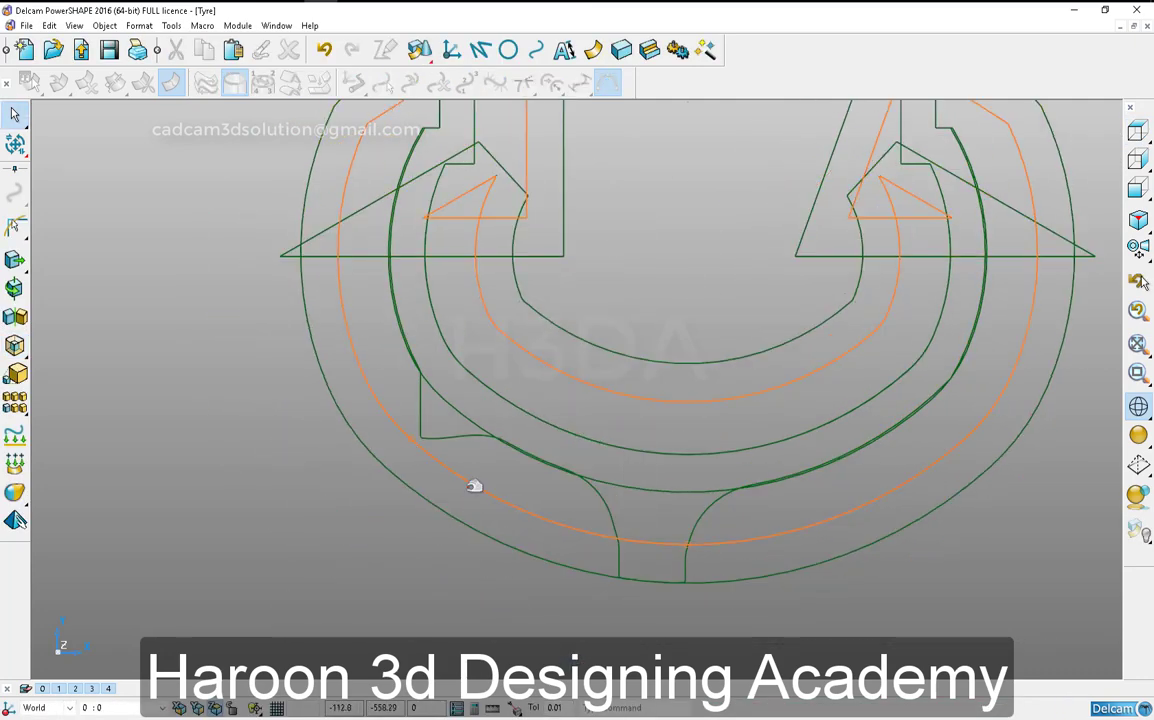
pyautogui.hotkey('ctrl', 'l')
pyautogui.hotkey('ctrl', 'j')
pyautogui.scroll(-3, 297, 590)
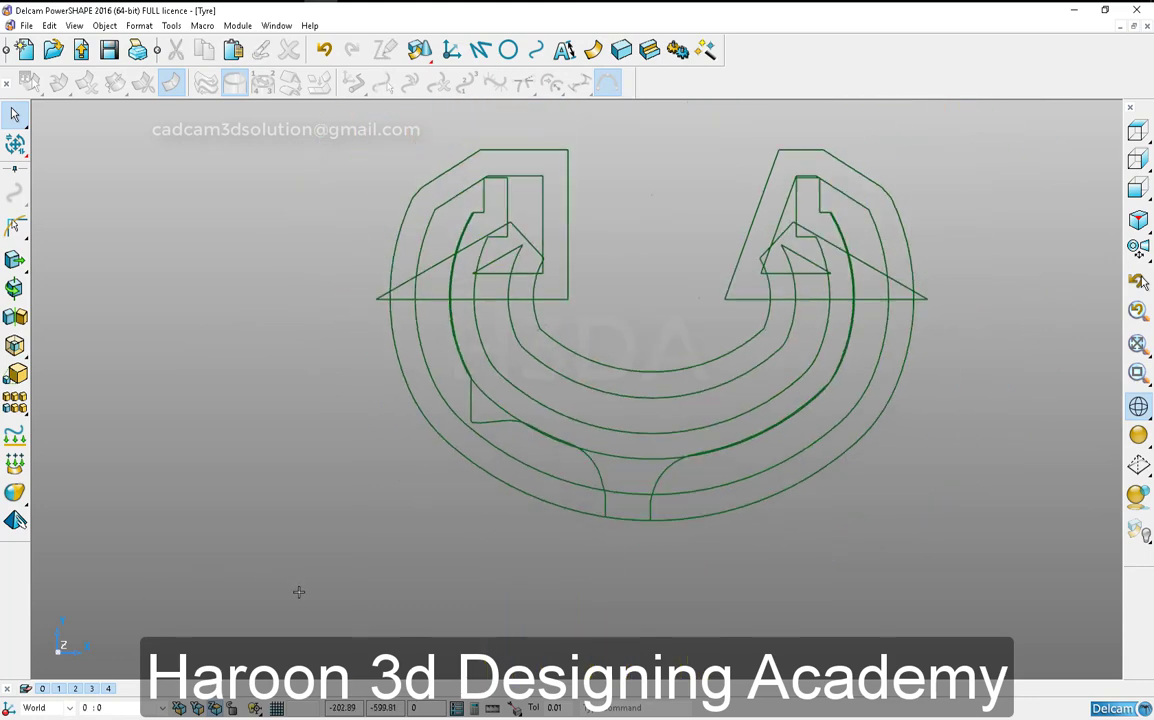
pyautogui.hotkey('ctrl', 'l')
pyautogui.click(326, 574)
pyautogui.rightClick(302, 590)
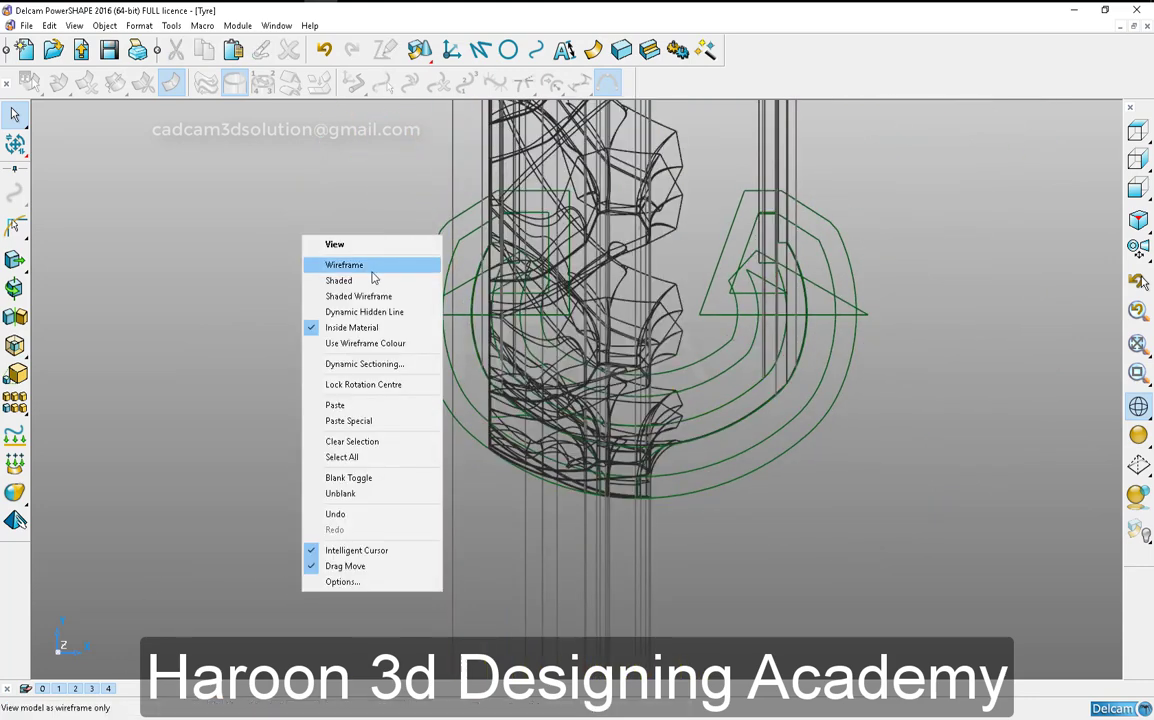
pyautogui.click(372, 295)
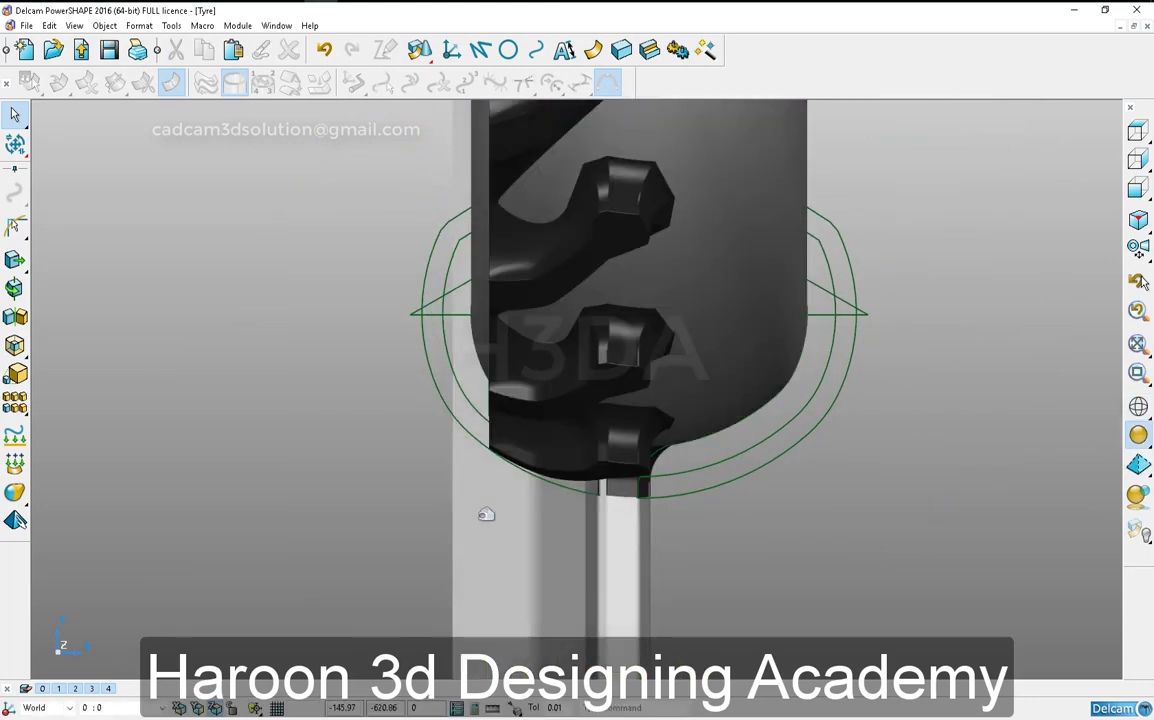
# - Isolate the composite curves by hiding the solids, and select the tread-profile composite curve
pyautogui.click(486, 514)
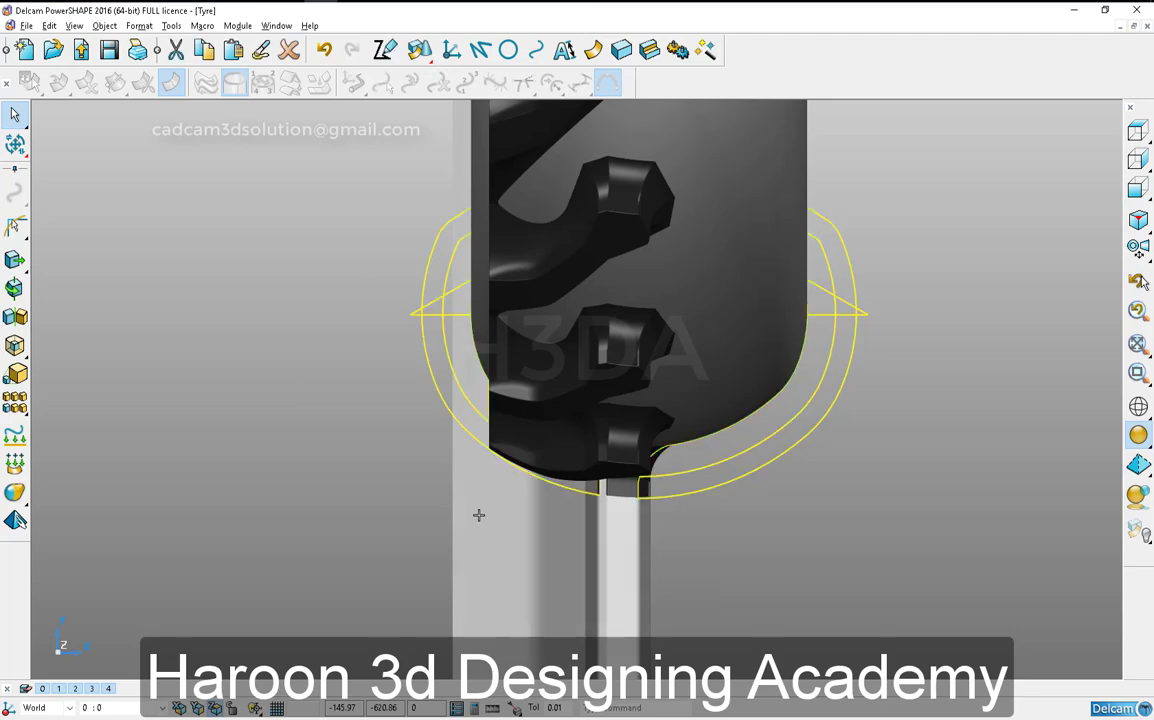
pyautogui.hotkey('ctrl', 'k')
pyautogui.click(730, 538)
pyautogui.scroll(5, 607, 496)
pyautogui.keyDown('shift'); pyautogui.moveTo(649, 489); pyautogui.dragTo(717, 611, button='middle'); pyautogui.keyUp('shift')
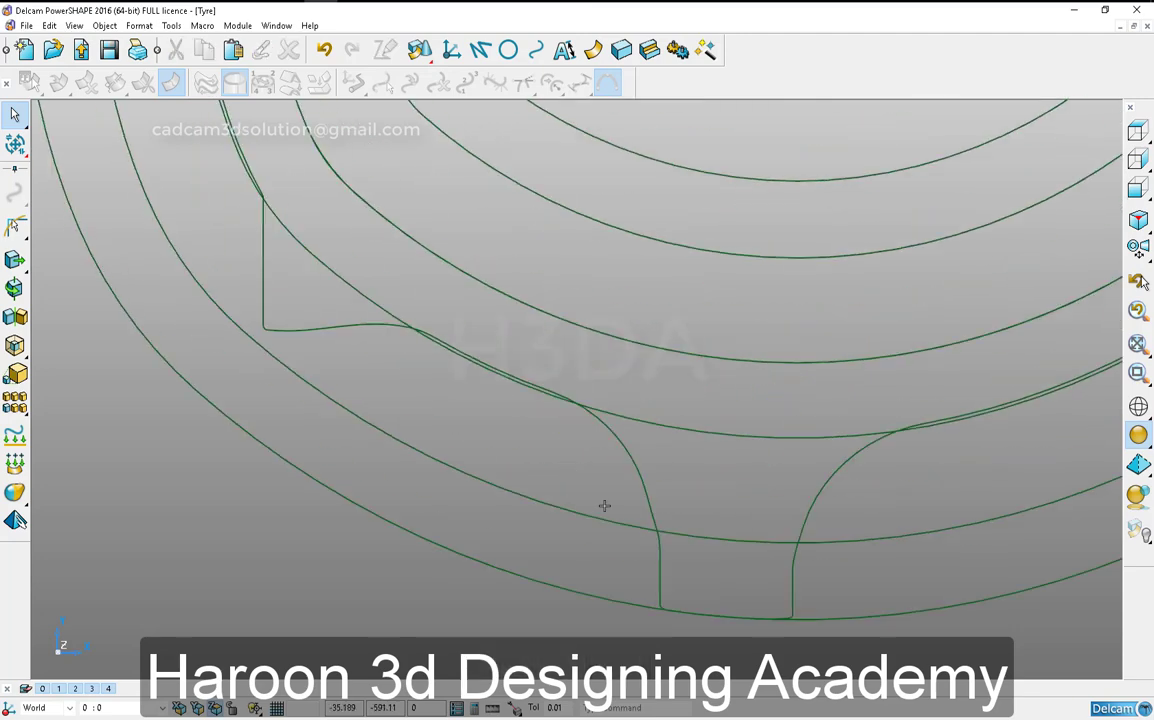
pyautogui.click(622, 441)
pyautogui.scroll(-5, 495, 490)
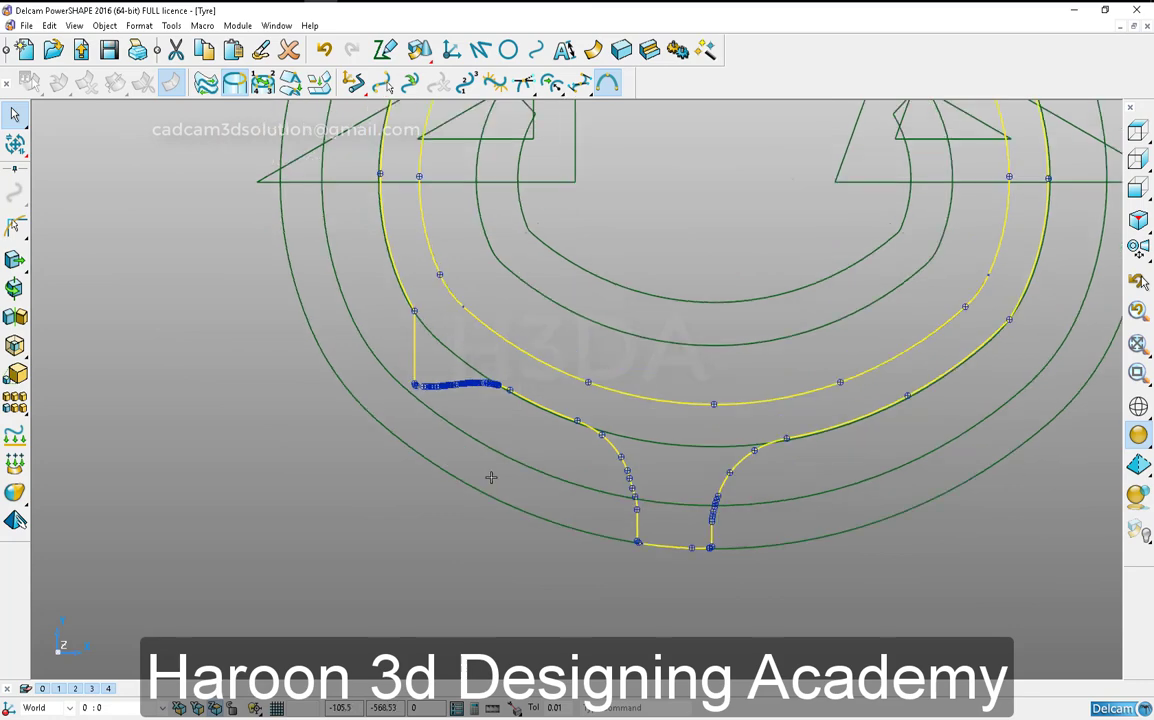
# - Convert the outermost offset composite curve into wireframe items
pyautogui.click(476, 502)
pyautogui.rightClick(479, 502)
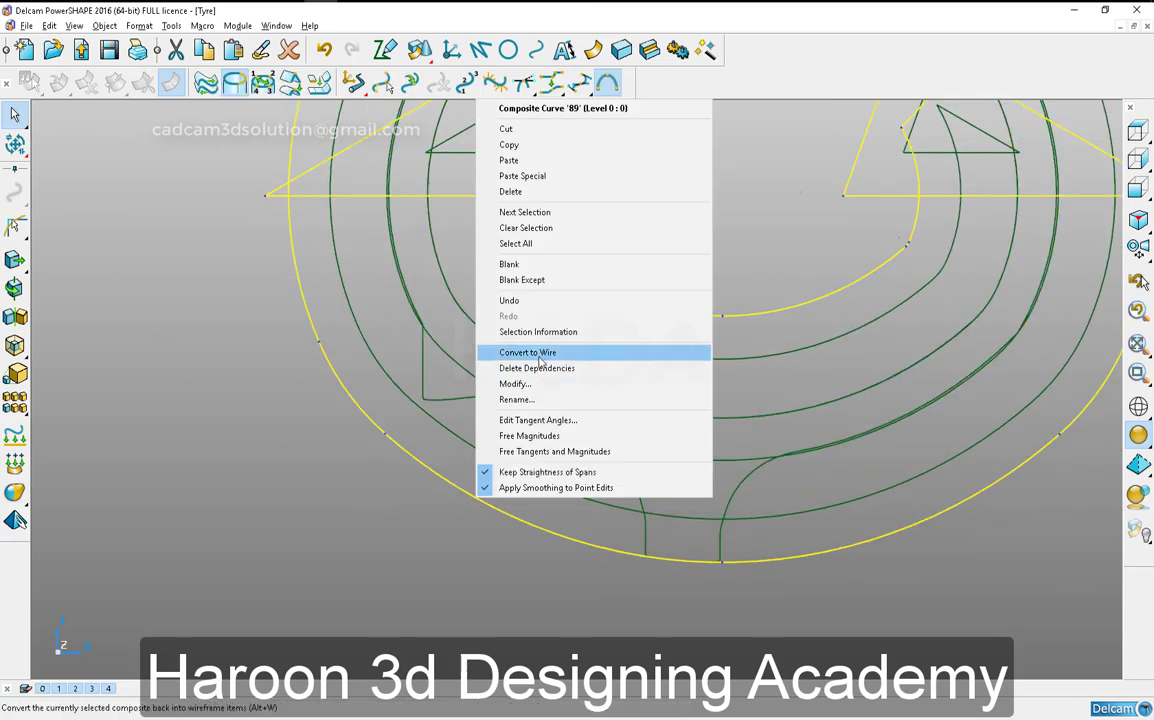
pyautogui.click(538, 355)
pyautogui.keyDown('shift'); pyautogui.moveTo(537, 355); pyautogui.dragTo(558, 508, button='middle'); pyautogui.keyUp('shift')
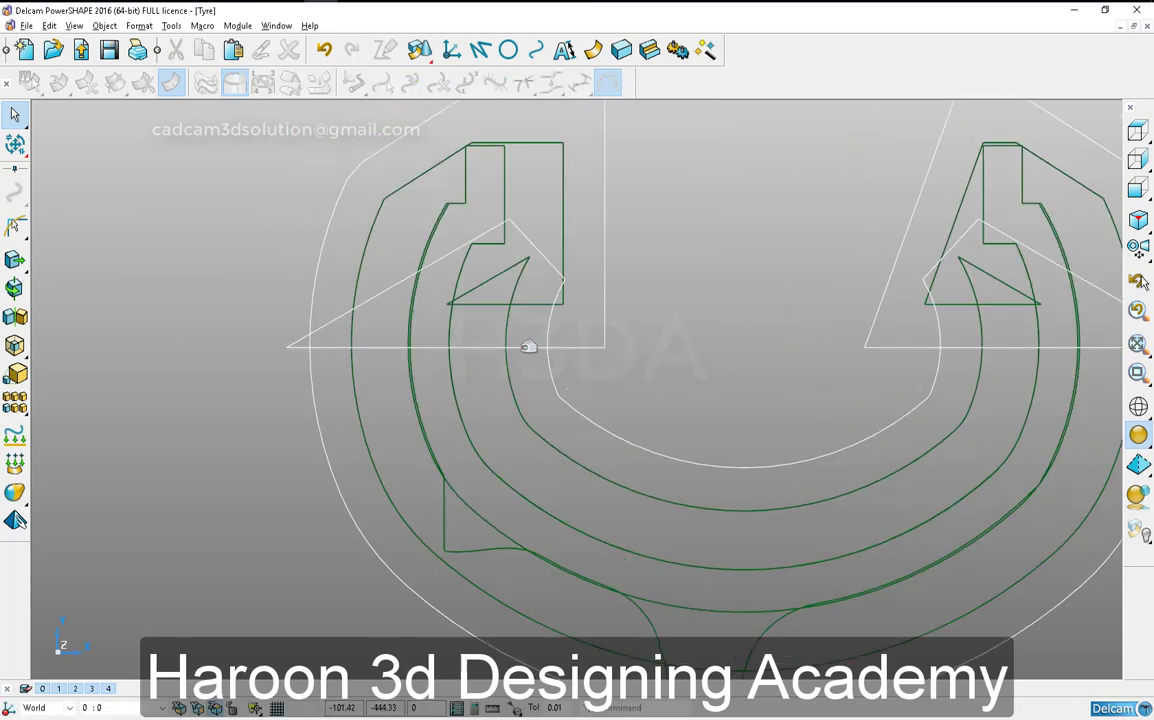
# - Delete both long inner diagonals, the left short diagonal and the two inner side arcs left from the converted curve
pyautogui.press('Delete')
pyautogui.click(541, 256)
pyautogui.press('Delete')
pyautogui.click(549, 321)
pyautogui.press('Delete')
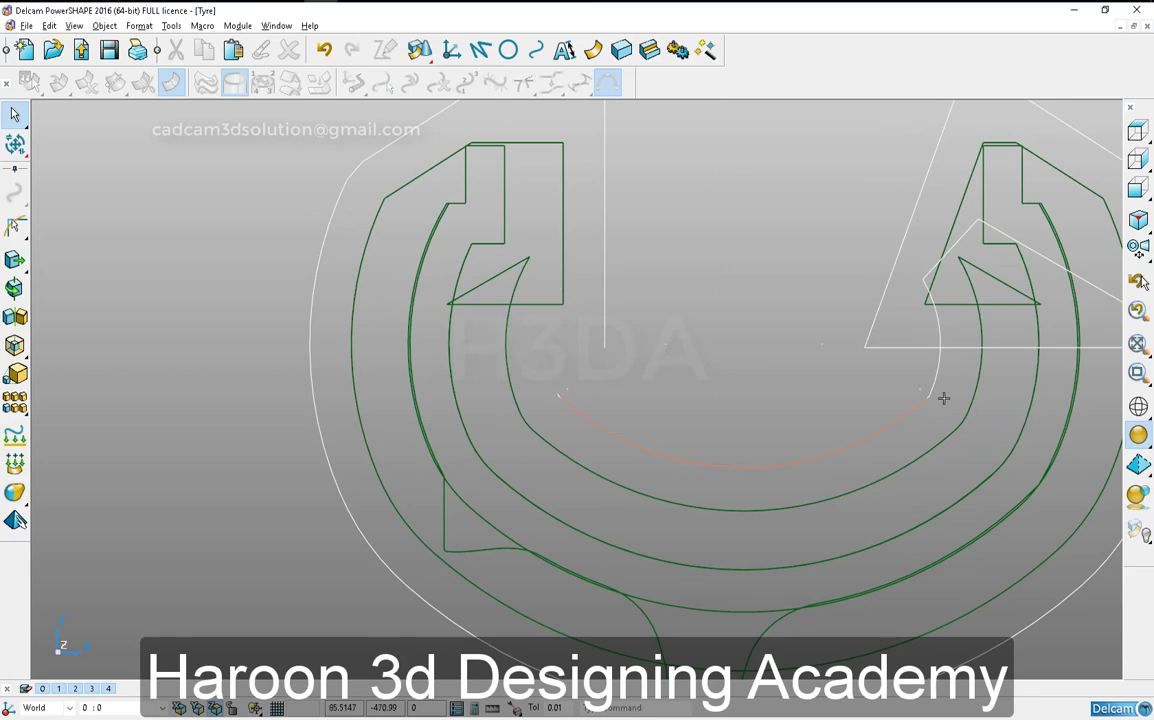
pyautogui.click(940, 333)
pyautogui.press('Delete')
pyautogui.keyDown('shift'); pyautogui.moveTo(814, 430); pyautogui.dragTo(620, 453, button='middle'); pyautogui.keyUp('shift')
pyautogui.click(961, 351)
pyautogui.keyDown('shift'); pyautogui.moveTo(741, 440); pyautogui.dragTo(762, 443, button='middle'); pyautogui.keyUp('shift')
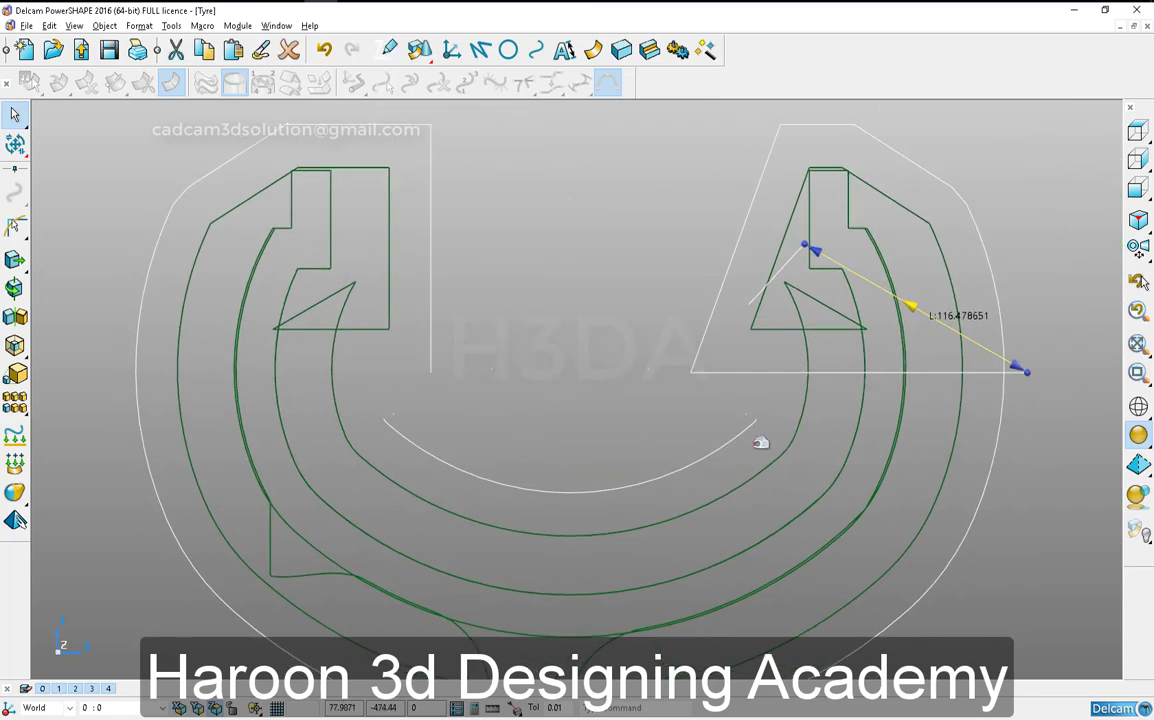
pyautogui.press('Delete')
pyautogui.keyDown('shift'); pyautogui.moveTo(649, 411); pyautogui.dragTo(811, 364, button='middle'); pyautogui.keyUp('shift')
pyautogui.keyDown('shift'); pyautogui.moveTo(626, 510); pyautogui.dragTo(696, 518, button='middle'); pyautogui.keyUp('shift')
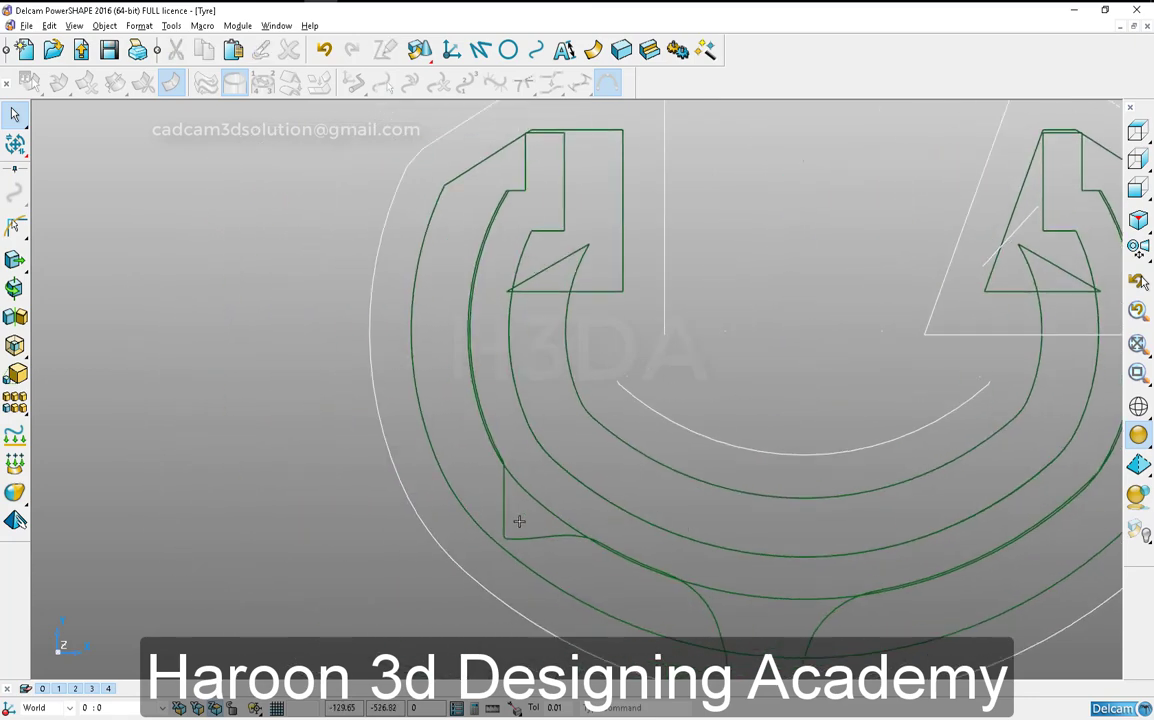
# - Convert the tyre section composite curve that runs beneath the tread profile into wireframe items
pyautogui.click(546, 504)
pyautogui.rightClick(543, 505)
pyautogui.click(598, 360)
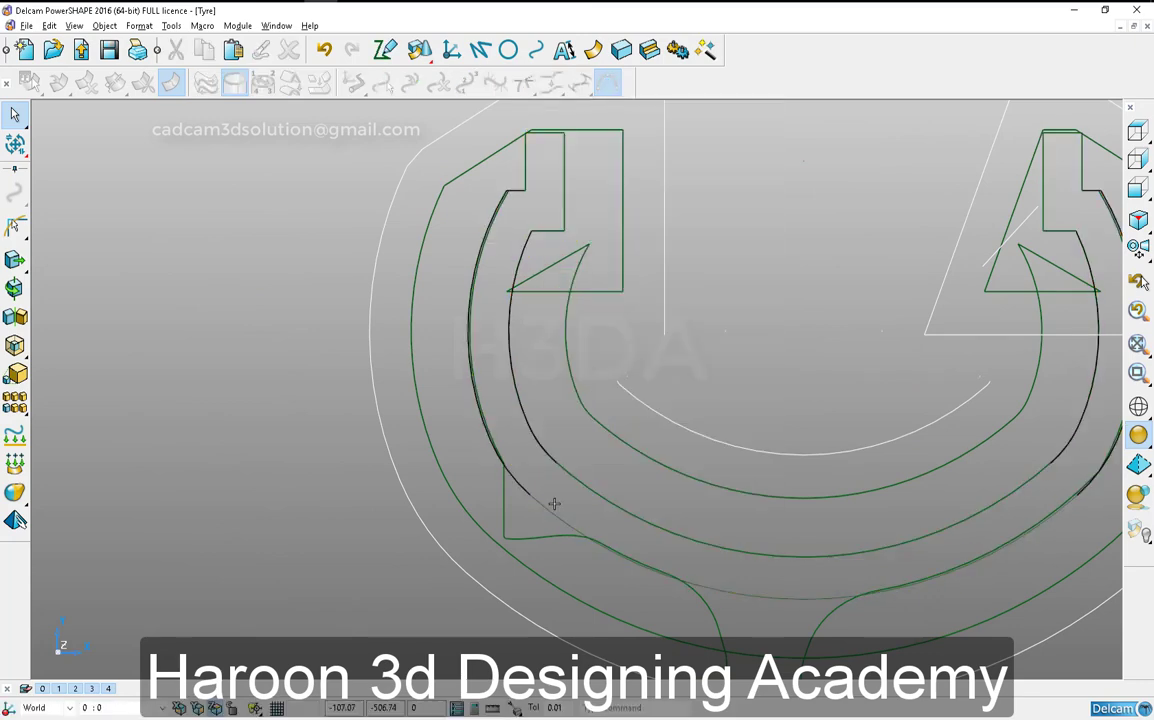
pyautogui.scroll(-1, 491, 485)
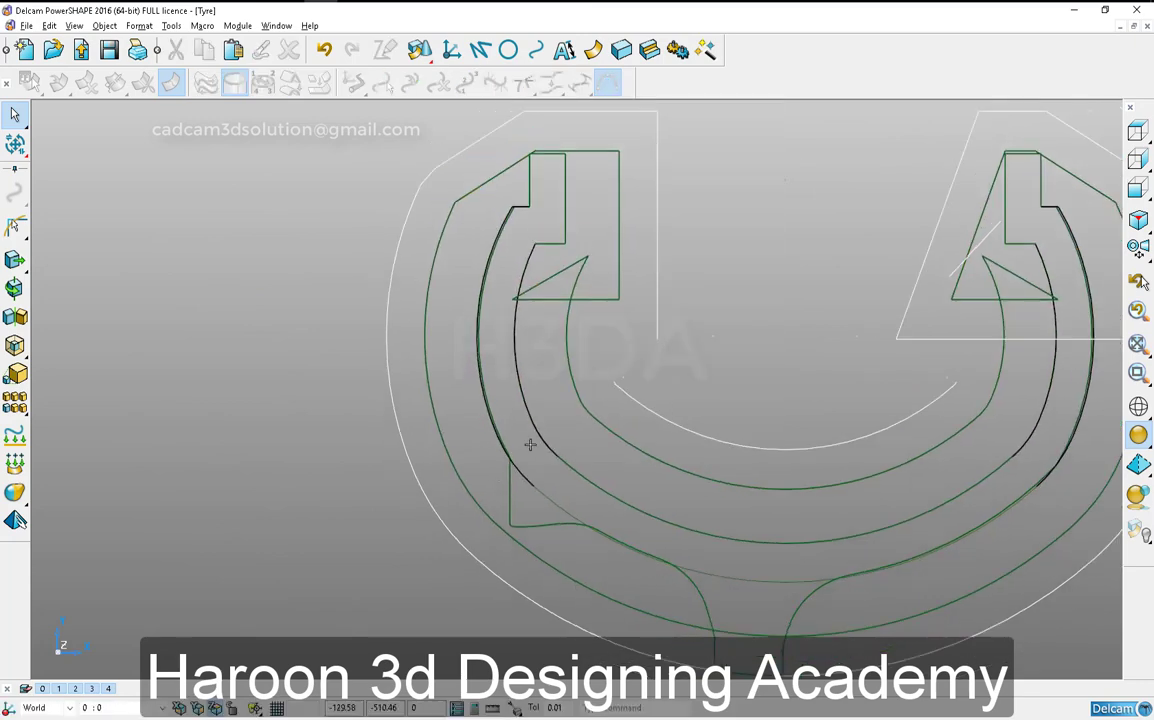
pyautogui.keyDown('ctrl'); pyautogui.keyDown('shift'); pyautogui.moveTo(416, 223); pyautogui.dragTo(686, 670, button='middle'); pyautogui.keyUp('shift'); pyautogui.keyUp('ctrl')
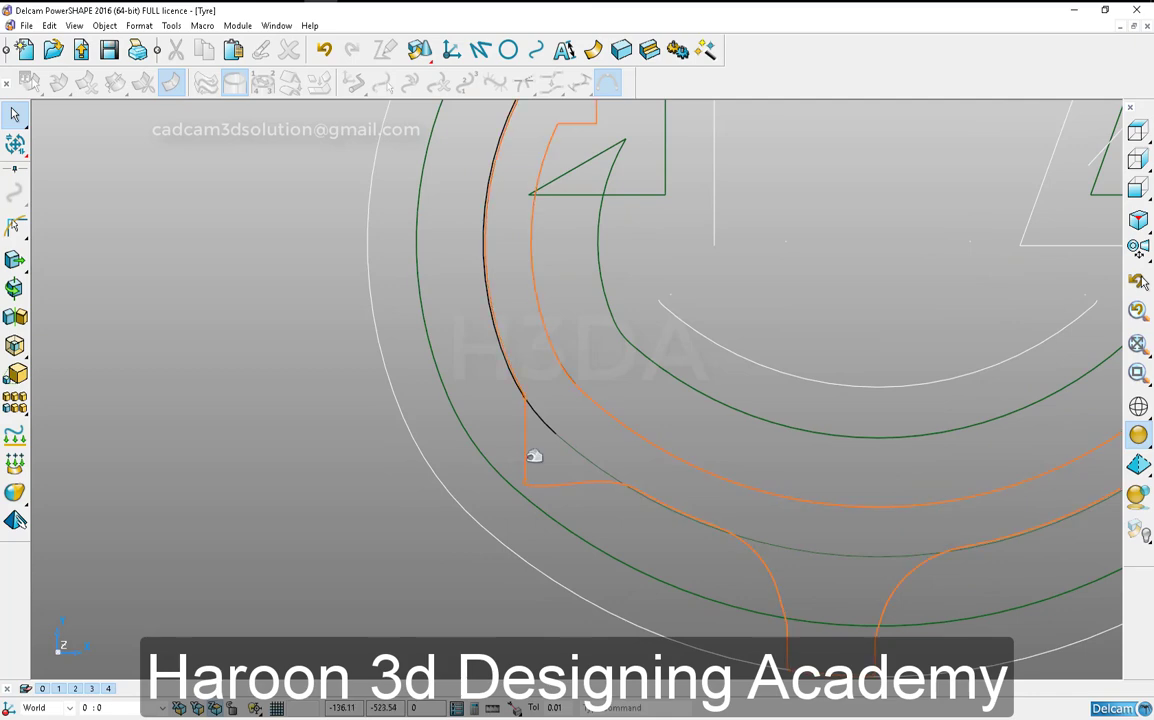
pyautogui.keyDown('shift'); pyautogui.moveTo(555, 478); pyautogui.dragTo(525, 451, button='middle'); pyautogui.keyUp('shift')
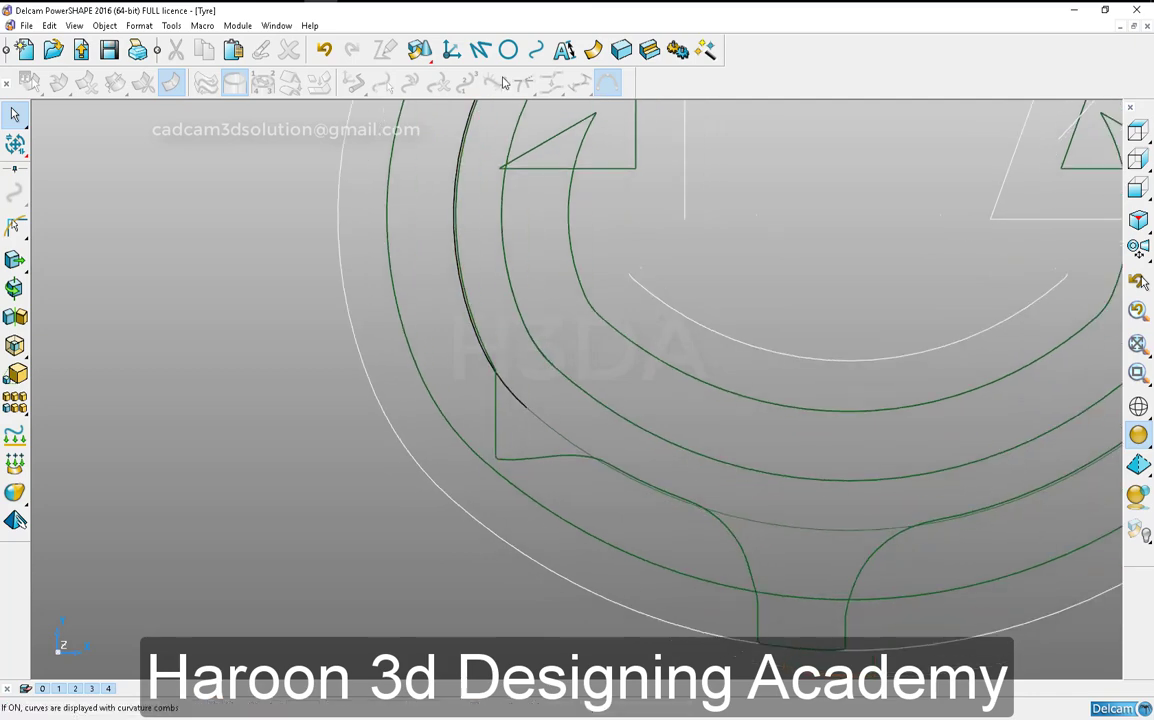
pyautogui.click(508, 50)
pyautogui.click(20, 206)
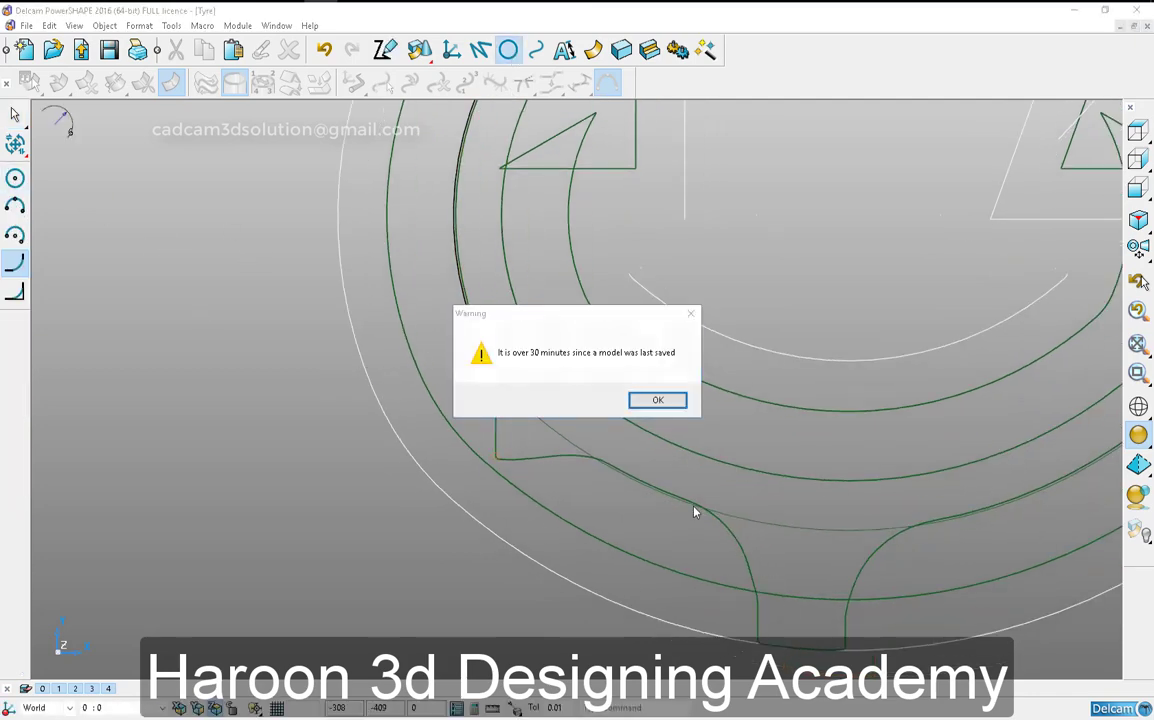
pyautogui.click(657, 400)
pyautogui.click(512, 395)
pyautogui.rightClick(545, 396)
pyautogui.click(494, 416)
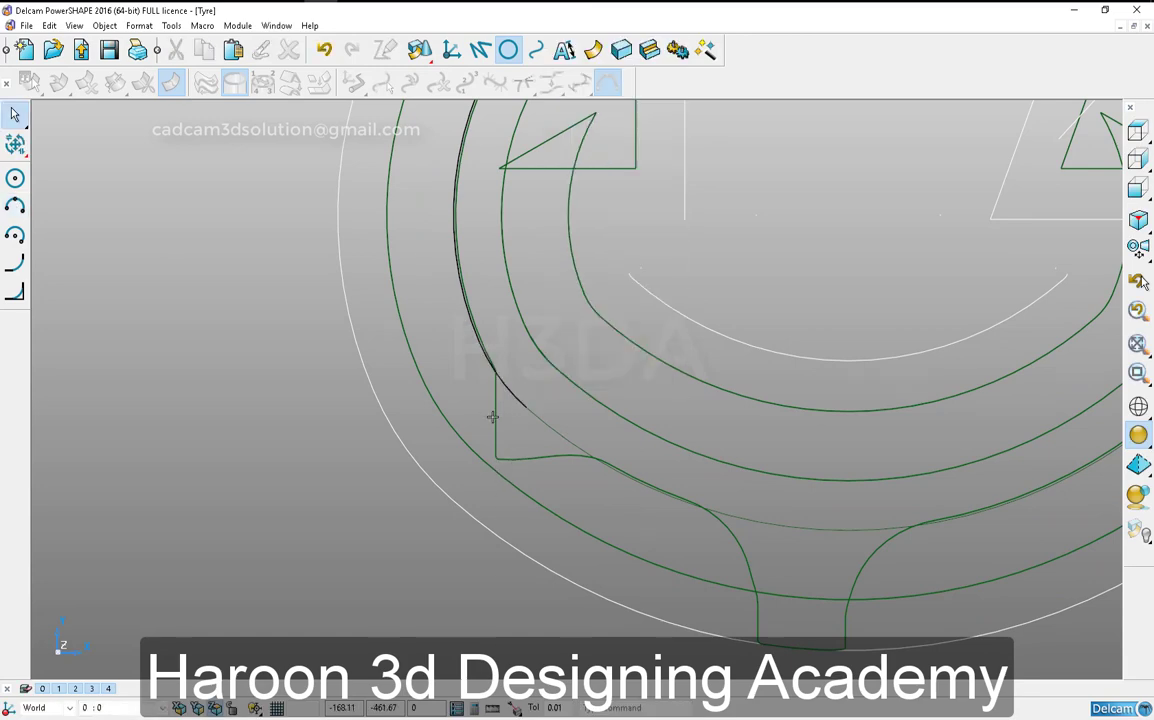
# - Try a radius 211 arc tangent to the tyre's left sidewall curve, then undo it
pyautogui.scroll(2, 493, 410)
pyautogui.keyDown('shift'); pyautogui.moveTo(492, 407); pyautogui.dragTo(542, 342, button='middle'); pyautogui.keyUp('shift')
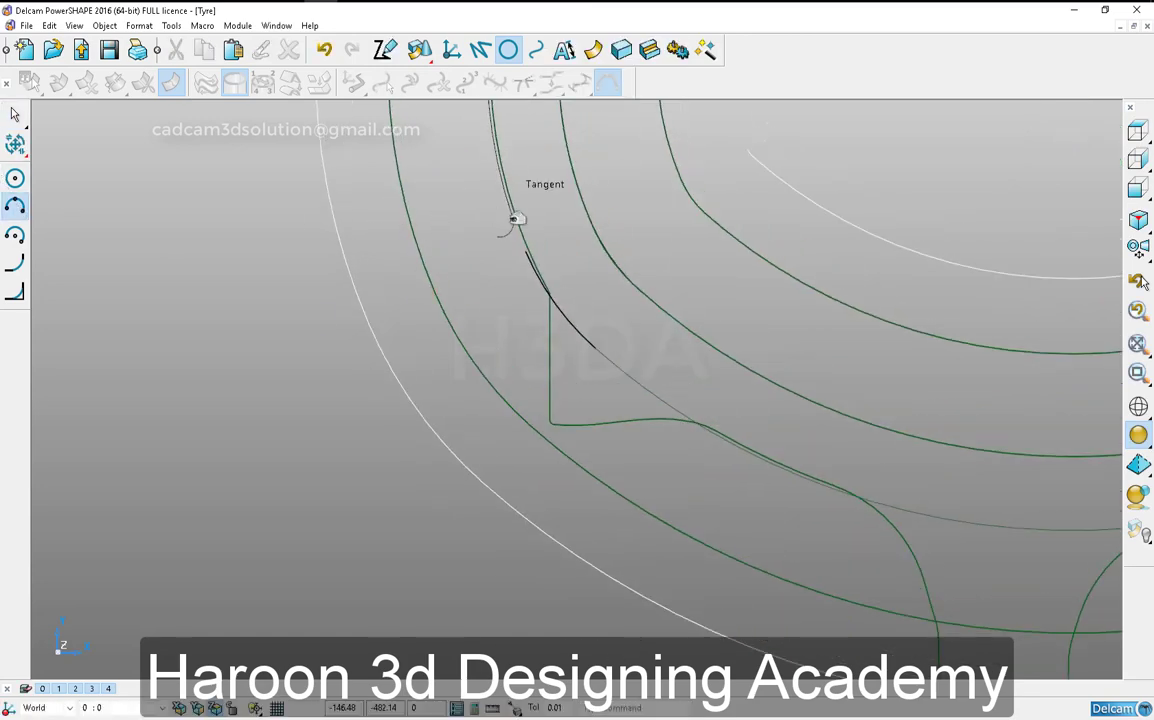
pyautogui.click(549, 295)
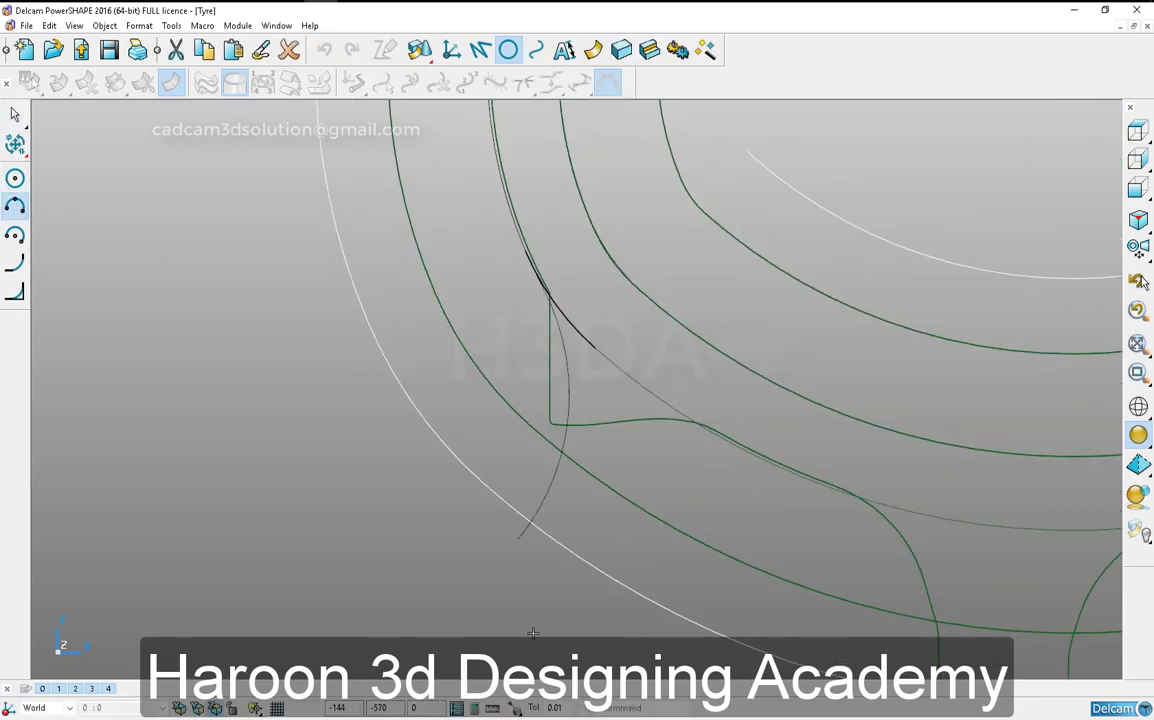
pyautogui.click(538, 371)
pyautogui.press('Escape')
pyautogui.press('Escape')
pyautogui.scroll(-3, 460, 474)
pyautogui.moveTo(548, 496)
pyautogui.keyDown('shift'); pyautogui.mouseDown(button='middle')
pyautogui.moveTo(386, 507)
pyautogui.moveTo(396, 517)
pyautogui.mouseUp(button='middle'); pyautogui.keyUp('shift')
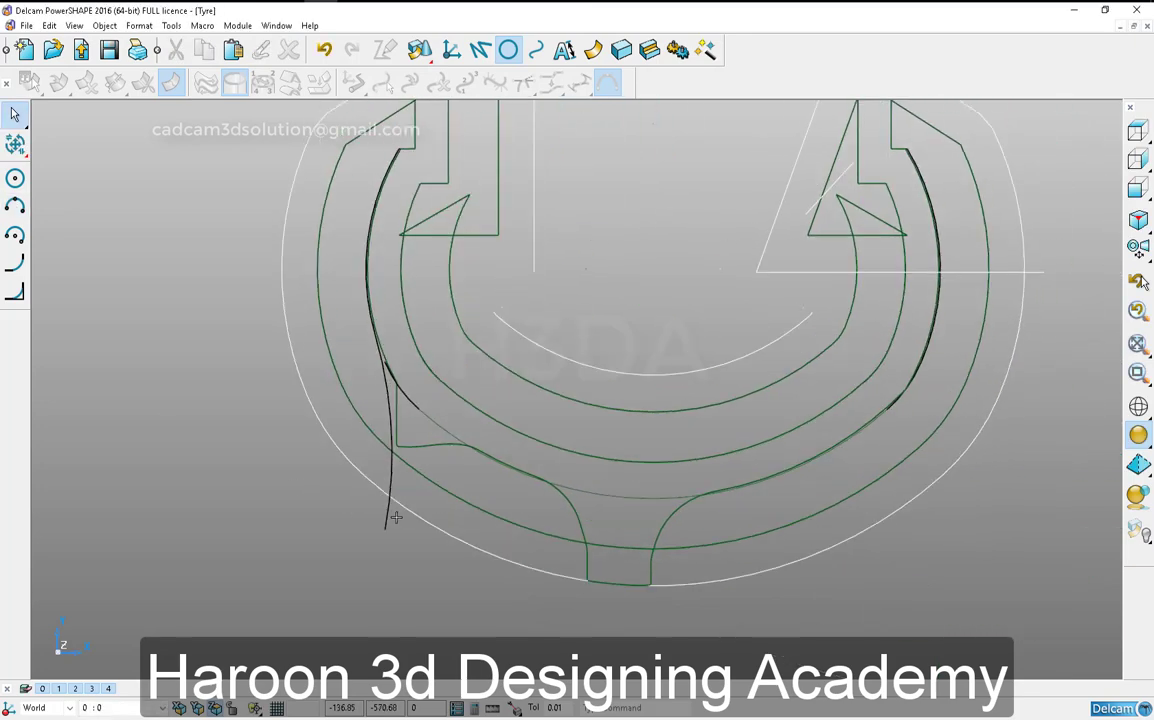
pyautogui.scroll(5, 470, 565)
pyautogui.click(324, 49)
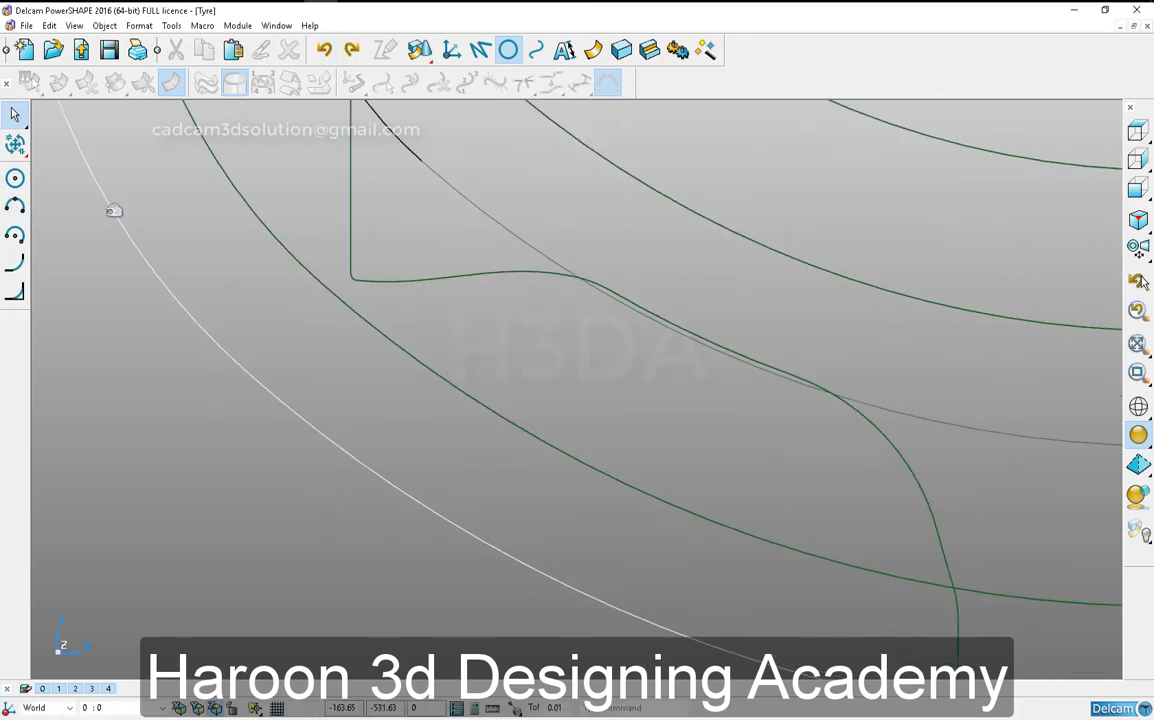
# - Draw a radius 194 arc tangent to the left sidewall curve, running outward past the outermost offset curve
pyautogui.click(15, 178)
pyautogui.click(15, 205)
pyautogui.keyDown('shift'); pyautogui.moveTo(333, 319); pyautogui.dragTo(360, 452, button='middle'); pyautogui.keyUp('shift')
pyautogui.click(350, 182)
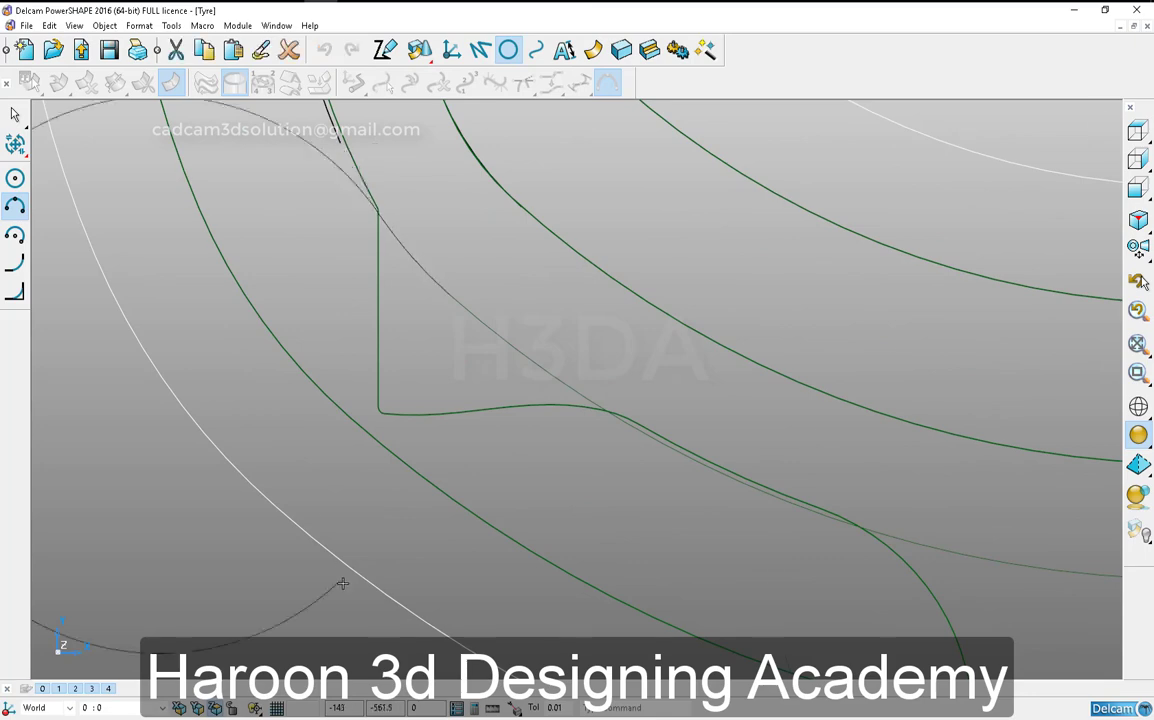
pyautogui.click(16, 207)
pyautogui.click(333, 118)
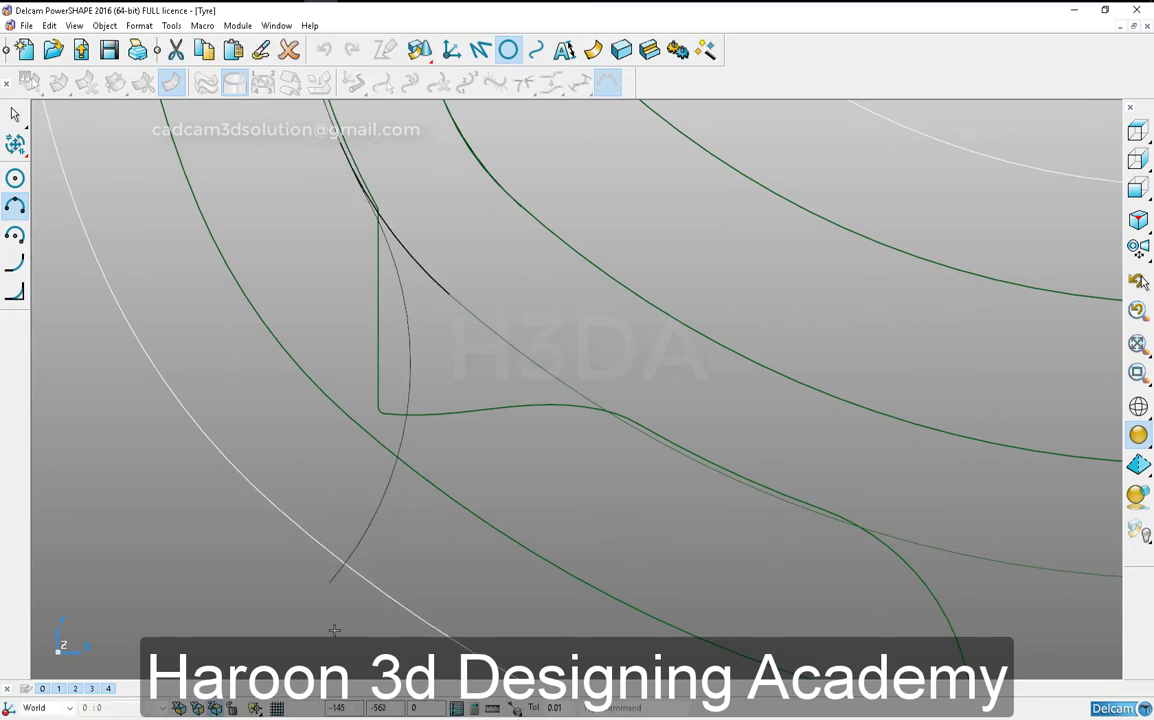
pyautogui.click(366, 377)
pyautogui.press('Escape')
# - Trim the outermost offset curve and the new tangent arc back to their intersection
pyautogui.scroll(-6, 345, 392)
pyautogui.hotkey('ctrl', 'l')
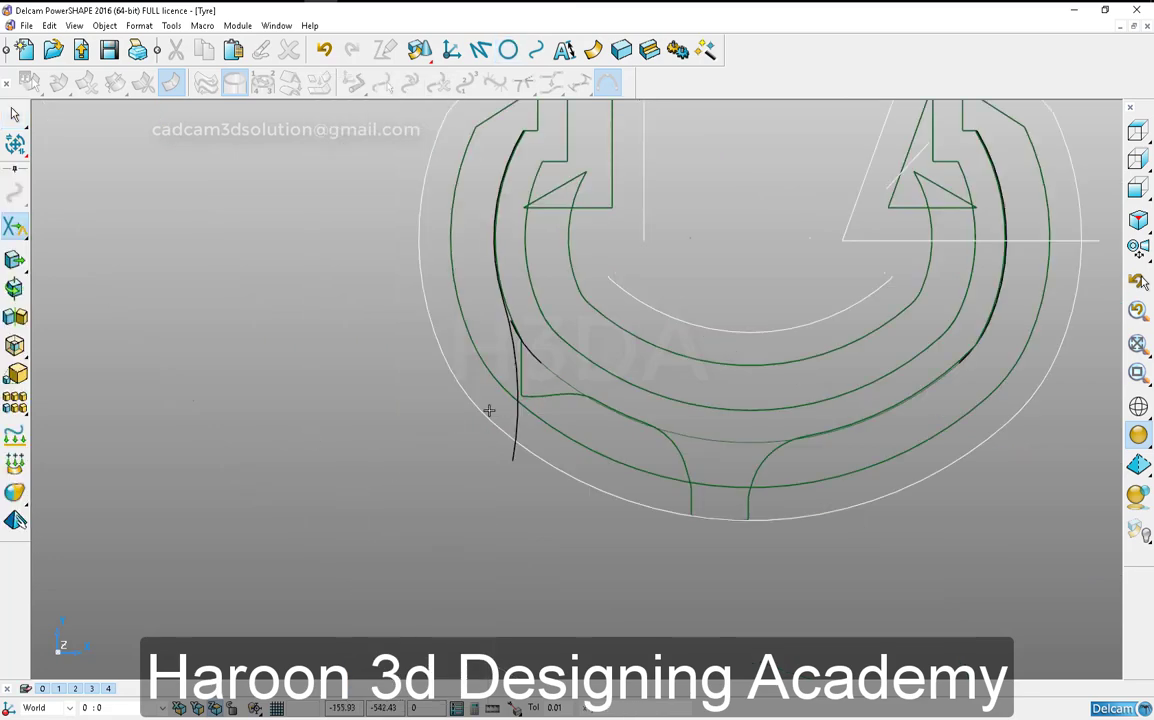
pyautogui.click(488, 411)
pyautogui.keyDown('shift'); pyautogui.moveTo(455, 448); pyautogui.dragTo(412, 474, button='middle'); pyautogui.keyUp('shift')
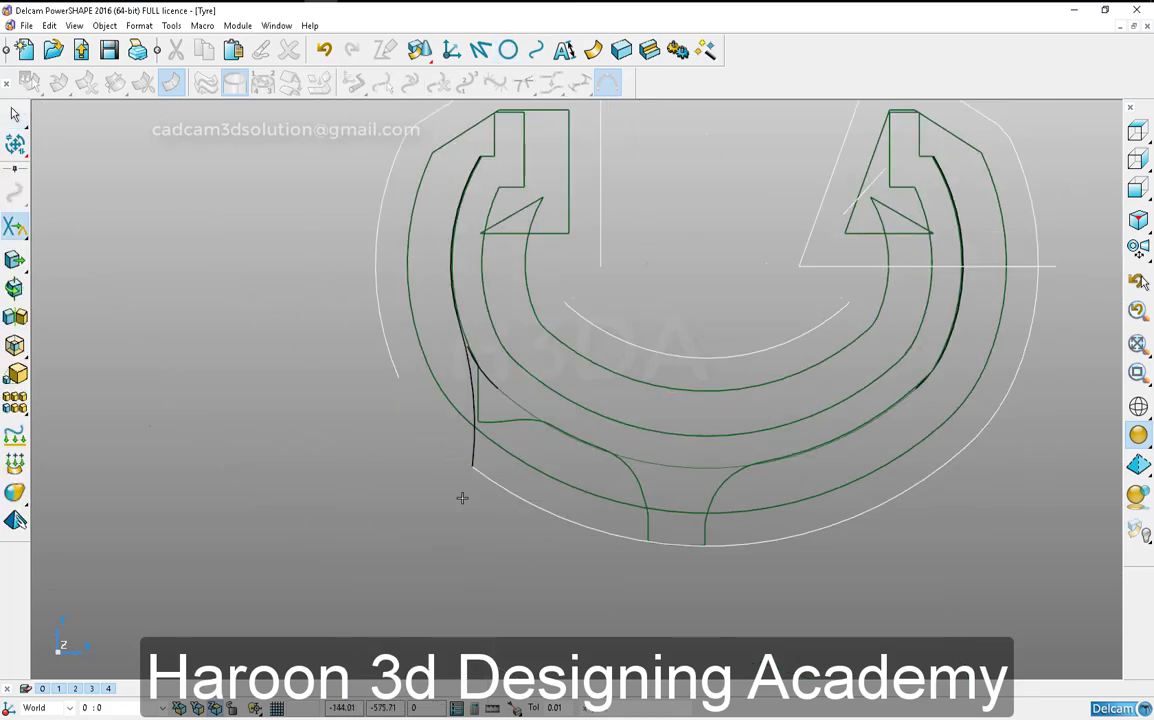
pyautogui.press('Escape')
# - Delete the tread-profile composite curve and the leftover tyre section arcs beneath it
pyautogui.keyDown('shift'); pyautogui.moveTo(487, 415); pyautogui.dragTo(431, 461, button='middle'); pyautogui.keyUp('shift')
pyautogui.click(461, 447)
pyautogui.press('Delete')
pyautogui.click(466, 424)
pyautogui.press('Delete')
pyautogui.click(455, 418)
# - Mirror the left sidewall arc and its tangent arc to the opposite side of the tyre section, keeping the originals
pyautogui.click(395, 467)
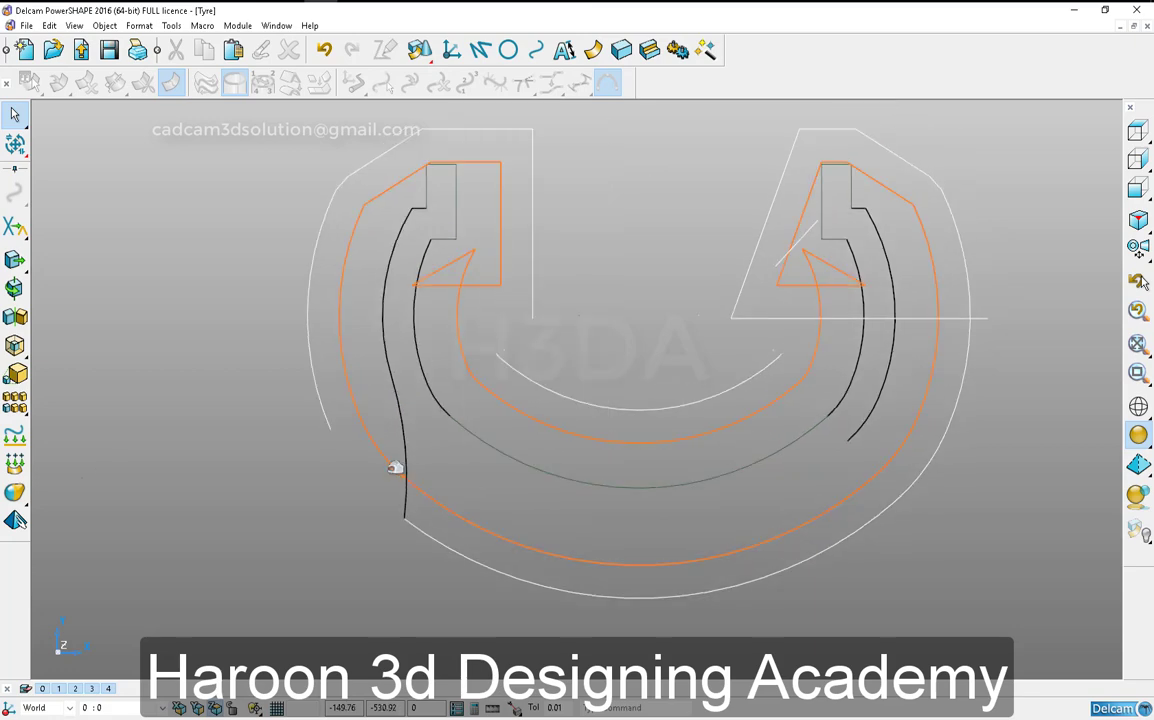
pyautogui.click(405, 448)
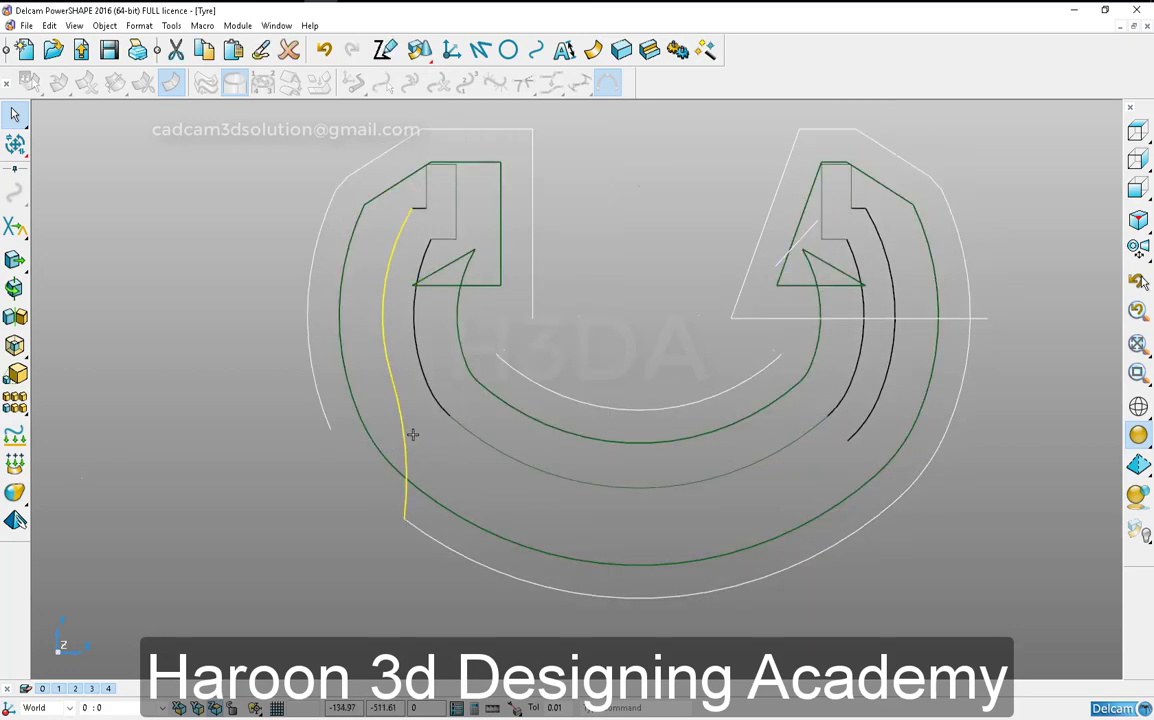
pyautogui.hotkey('ctrl', 'm')
pyautogui.click(331, 627)
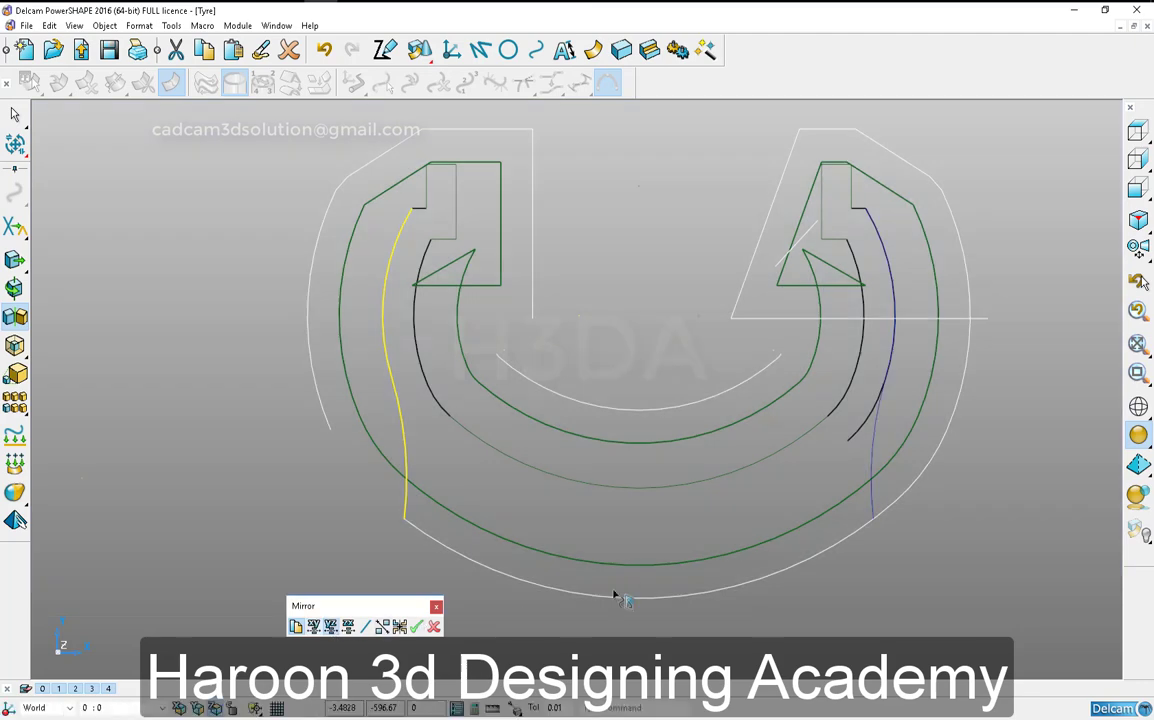
pyautogui.click(417, 627)
pyautogui.rightClick(462, 636)
pyautogui.click(845, 592)
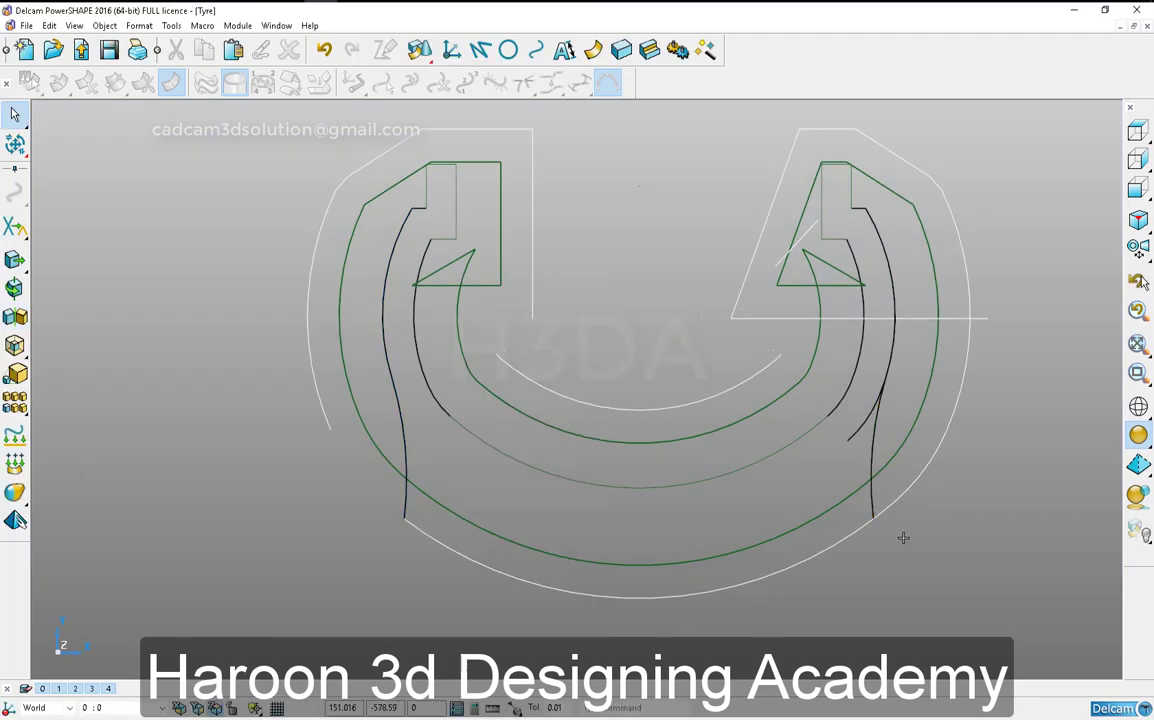
# - Remove the outer curve segment beyond the mirrored arc, then try trimming the bottom outer arc there and undo that trim
pyautogui.click(901, 505)
pyautogui.rightClick(902, 541)
pyautogui.click(884, 525)
pyautogui.hotkey('ctrl', 'l')
pyautogui.click(884, 522)
pyautogui.rightClick(896, 553)
pyautogui.click(888, 513)
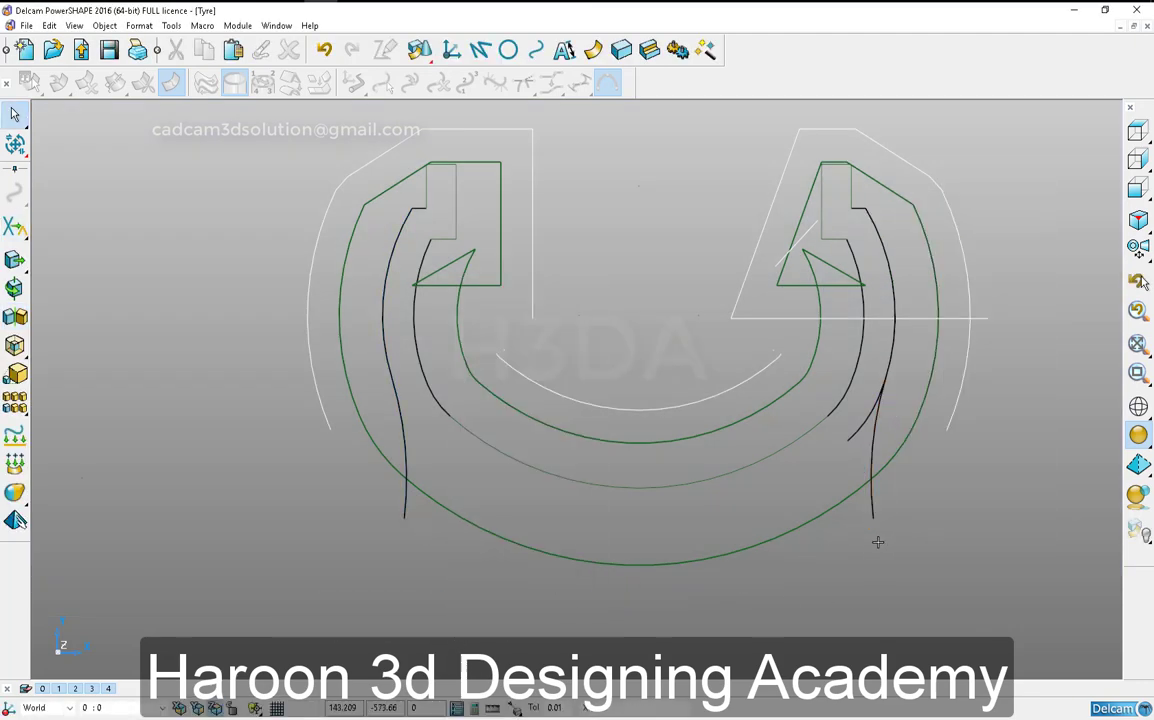
pyautogui.scroll(-1, 878, 543)
pyautogui.click(324, 50)
# - Set the centre X coordinate of the bottom outer arc to 0
pyautogui.scroll(5, 856, 508)
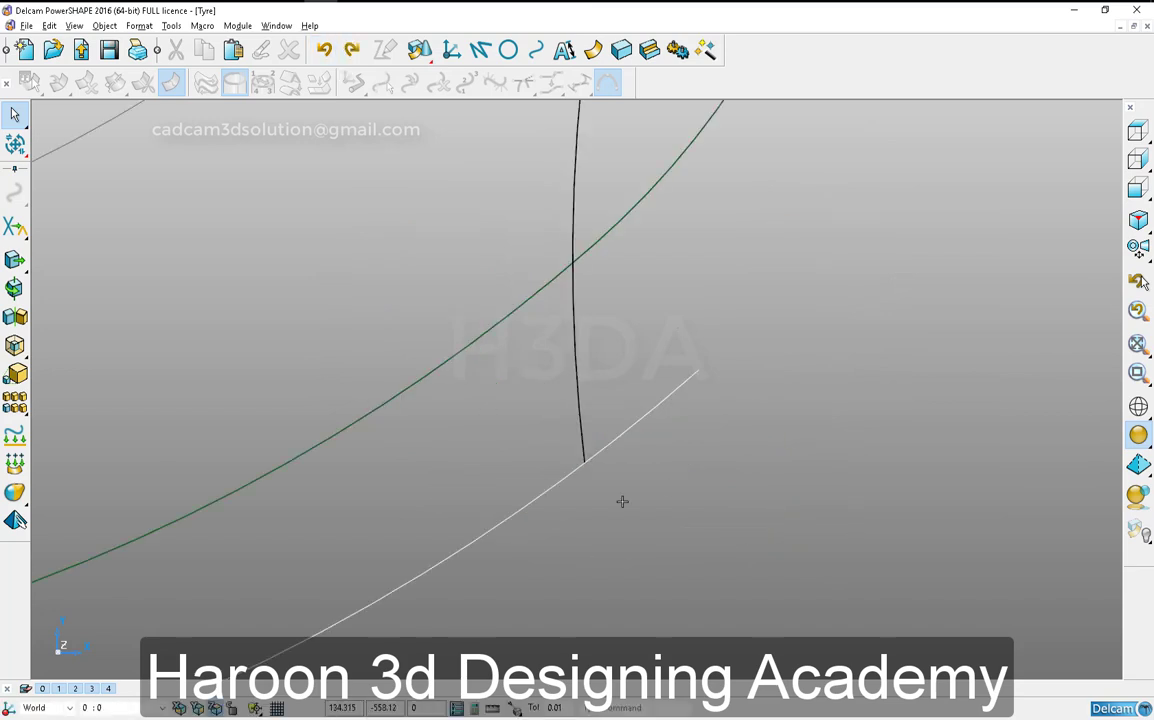
pyautogui.scroll(5, 621, 501)
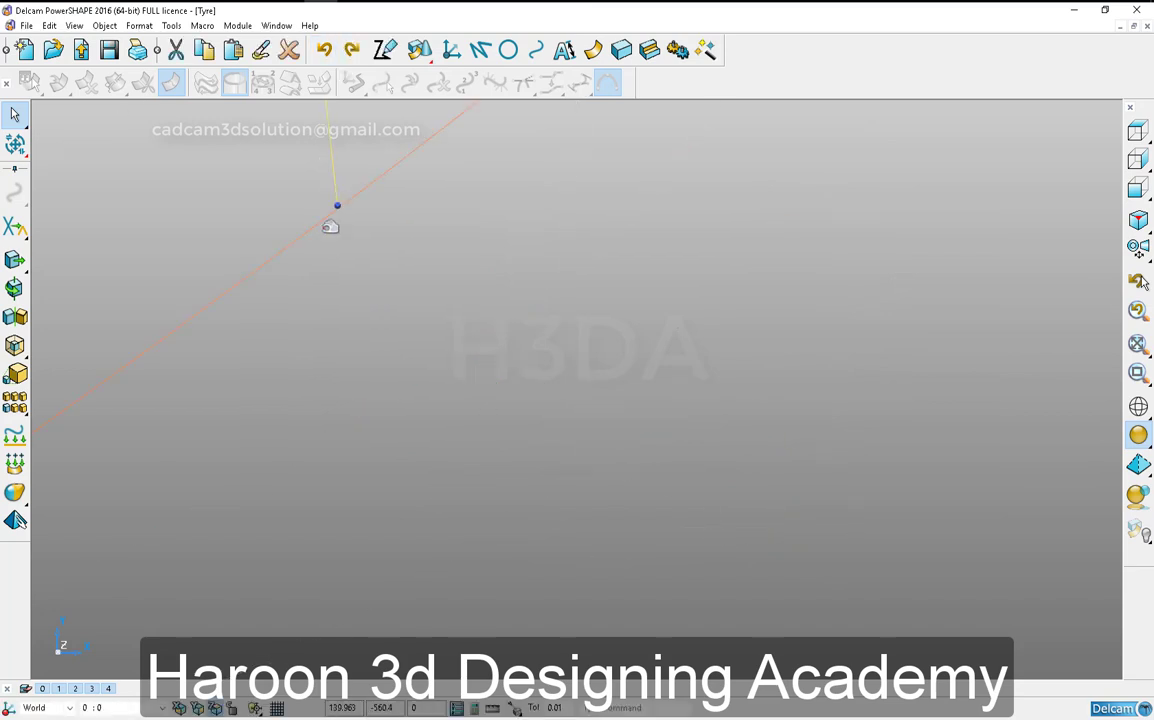
pyautogui.doubleClick(330, 227)
pyautogui.click(172, 262)
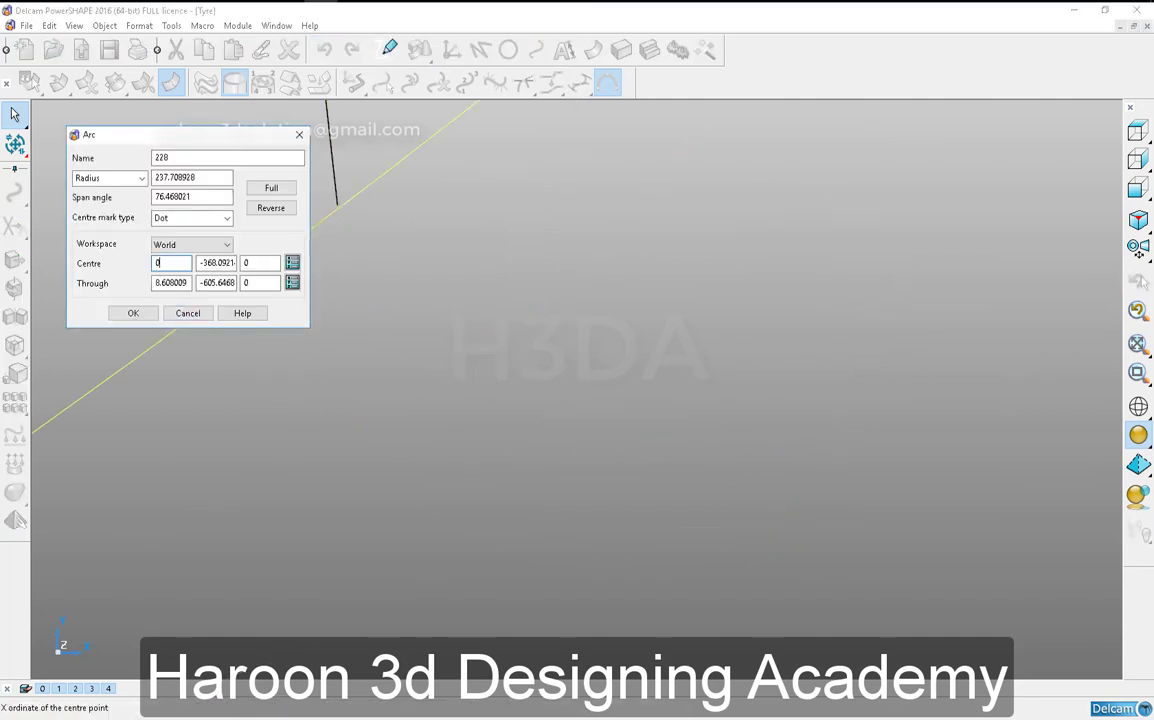
pyautogui.click(137, 314)
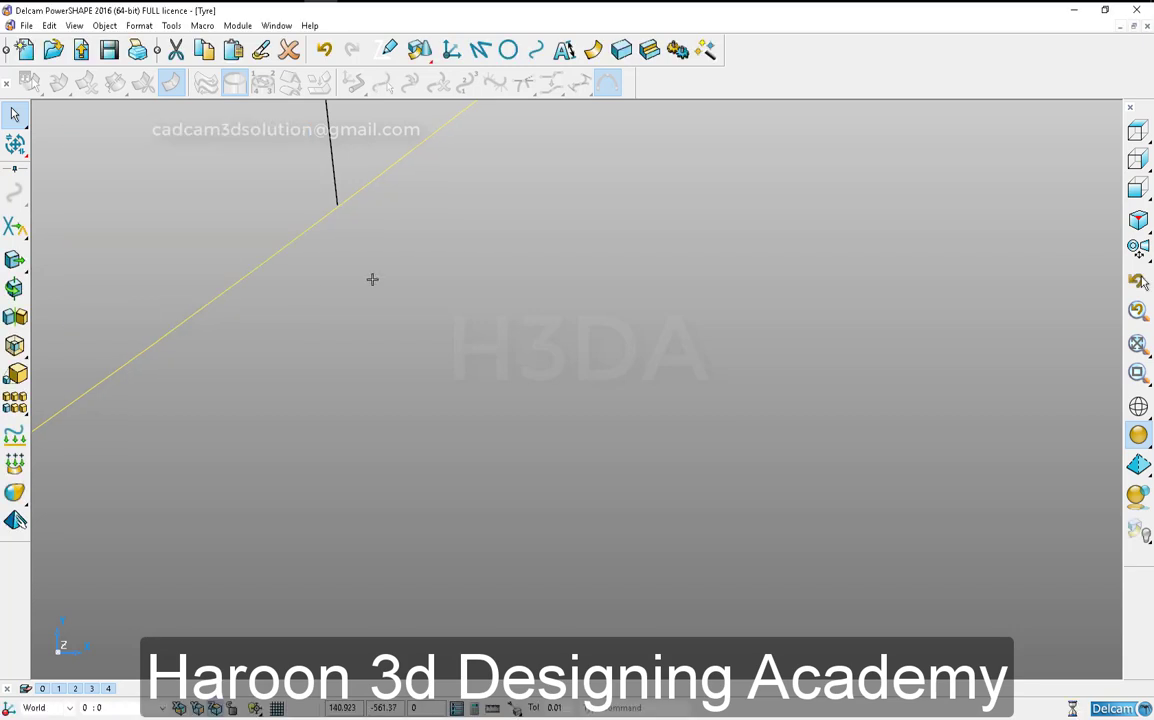
# - Extend the mirrored right tangent arc past the bottom outer arc and trim the two to meet at their intersection
pyautogui.click(335, 160)
pyautogui.moveTo(391, 333); pyautogui.dragTo(367, 306)
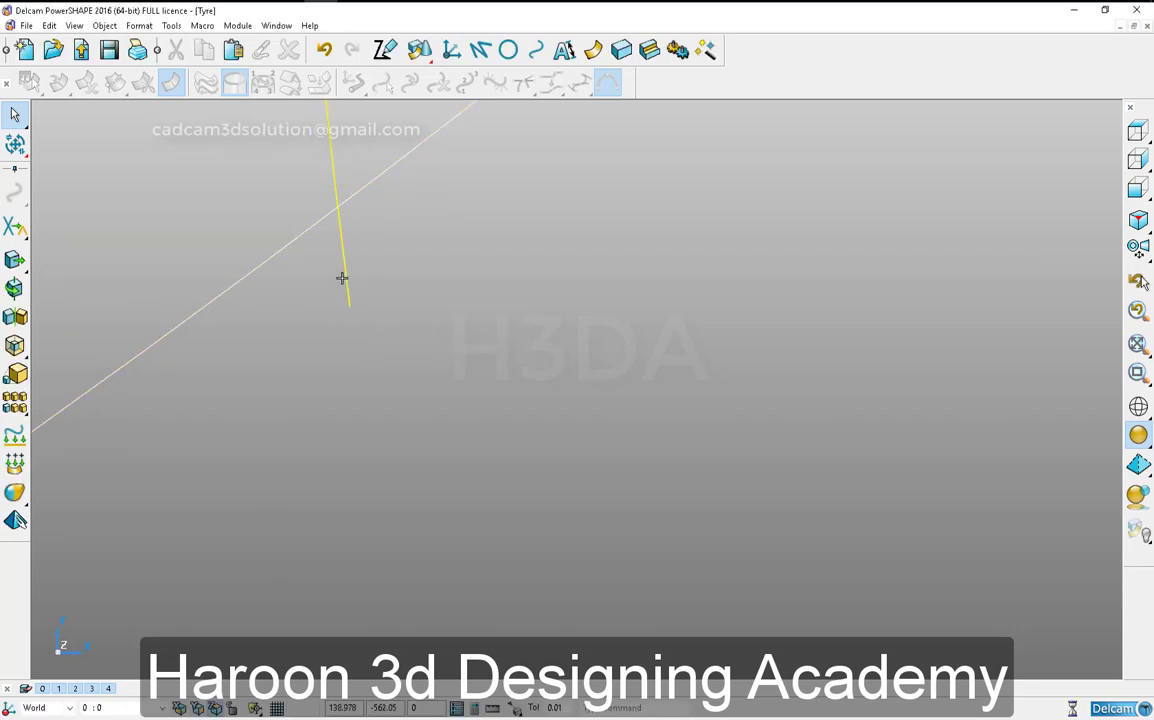
pyautogui.hotkey('ctrl', 'l')
pyautogui.click(371, 178)
pyautogui.scroll(-12, 389, 245)
# - Extend the left tangent arc past the bottom outer arc and trim it to end exactly on that arc
pyautogui.scroll(10, 190, 383)
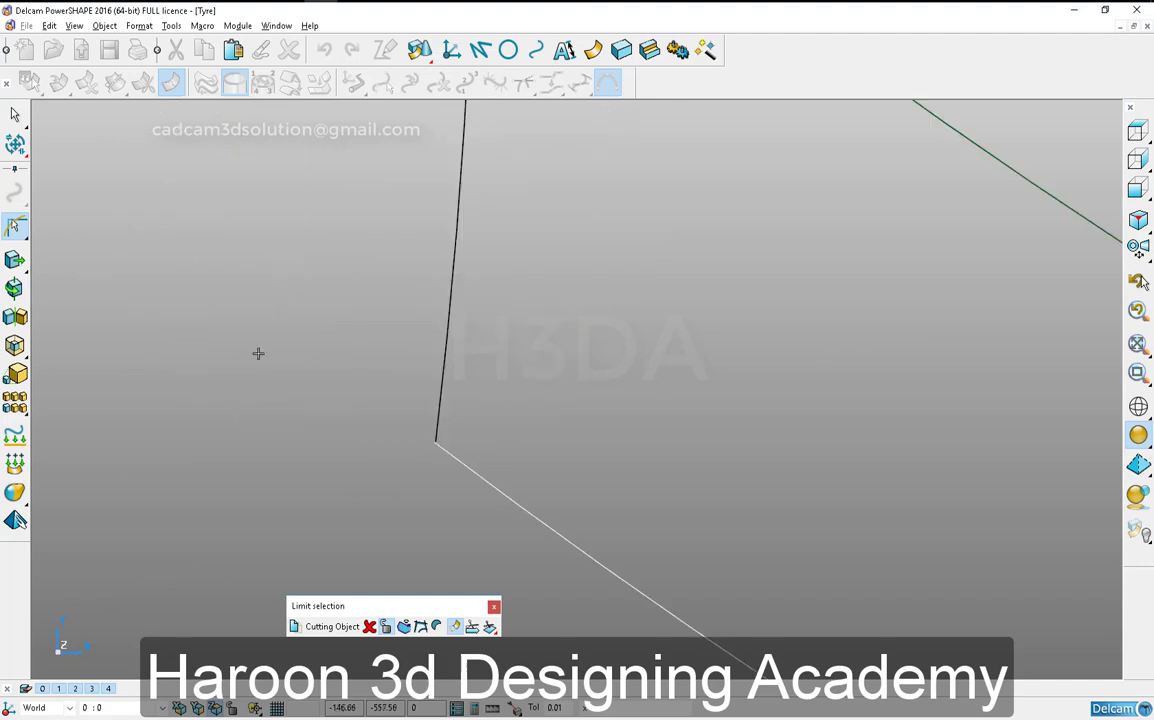
pyautogui.scroll(8, 430, 390)
pyautogui.rightClick(469, 406)
pyautogui.click(386, 397)
pyautogui.click(517, 151)
pyautogui.moveTo(515, 164); pyautogui.dragTo(379, 546)
pyautogui.scroll(-5, 523, 433)
pyautogui.hotkey('ctrl', 'l')
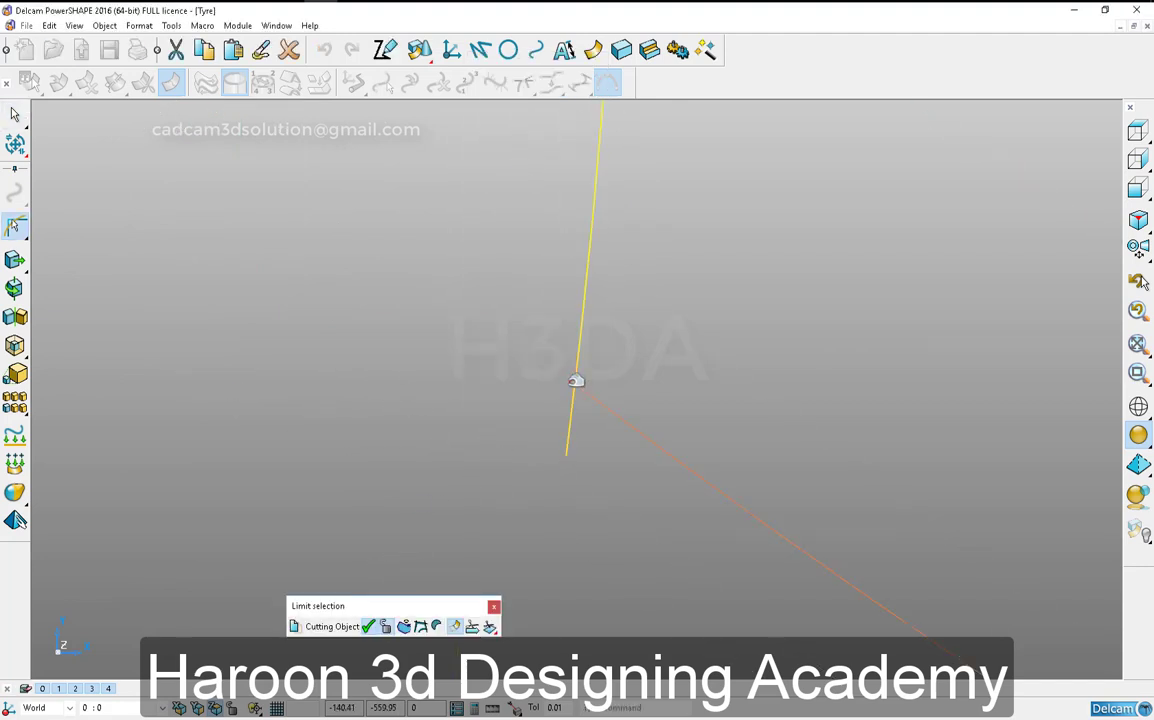
pyautogui.click(576, 381)
pyautogui.scroll(-8, 546, 518)
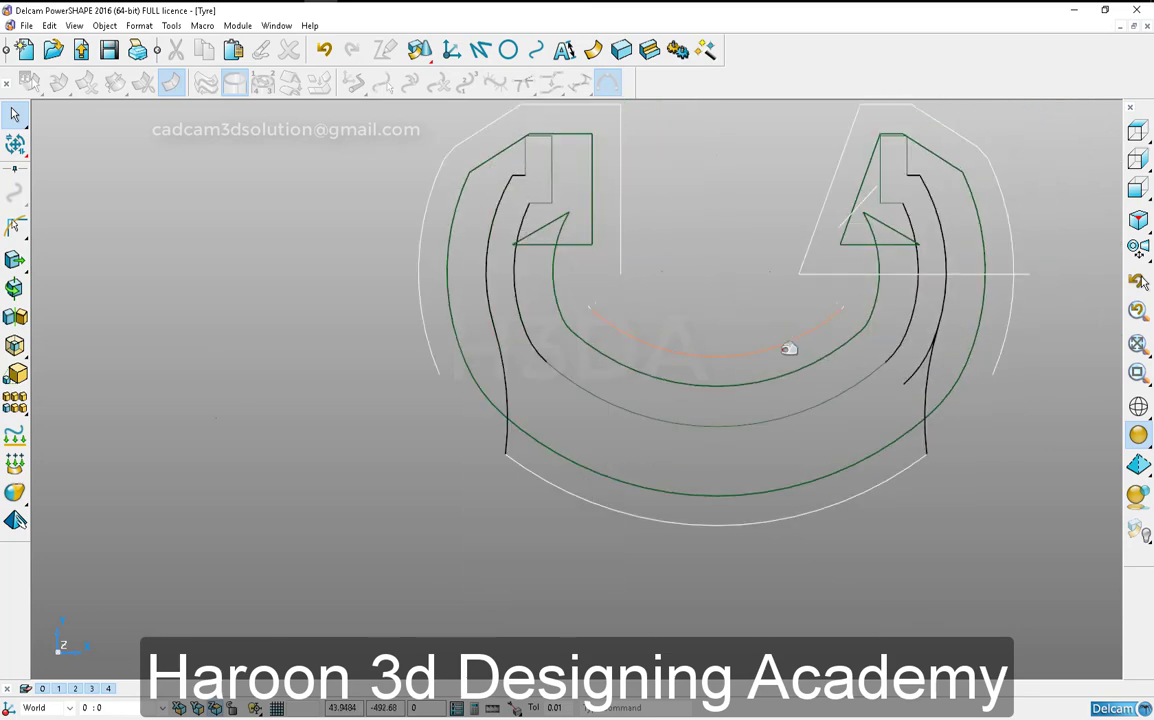
# - Remove the leftover arc that branches inward from the right sidewall curve
pyautogui.scroll(10, 927, 372)
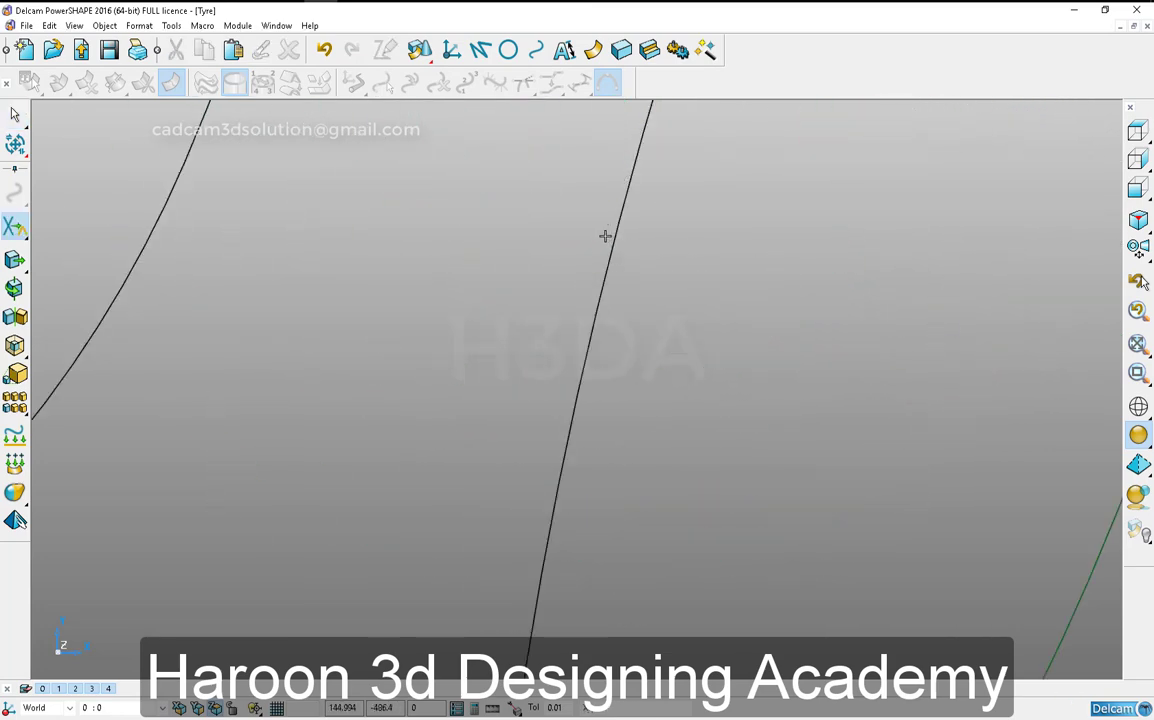
pyautogui.scroll(-8, 605, 236)
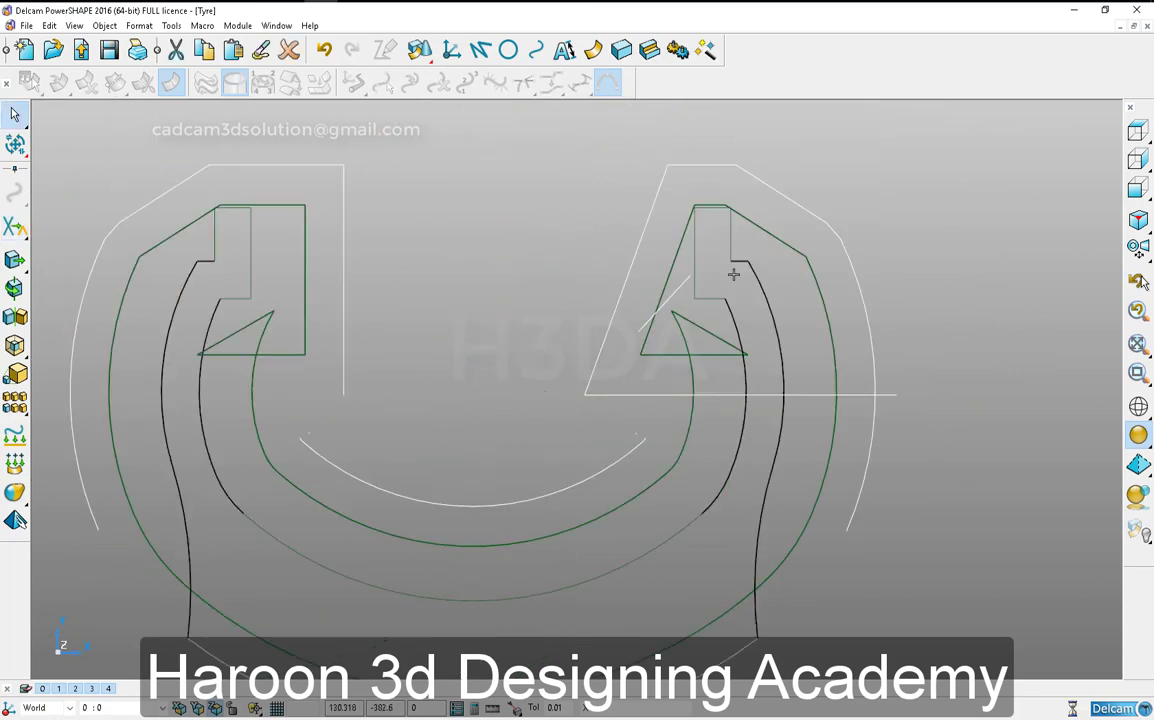
pyautogui.click(15, 226)
pyautogui.press('Escape')
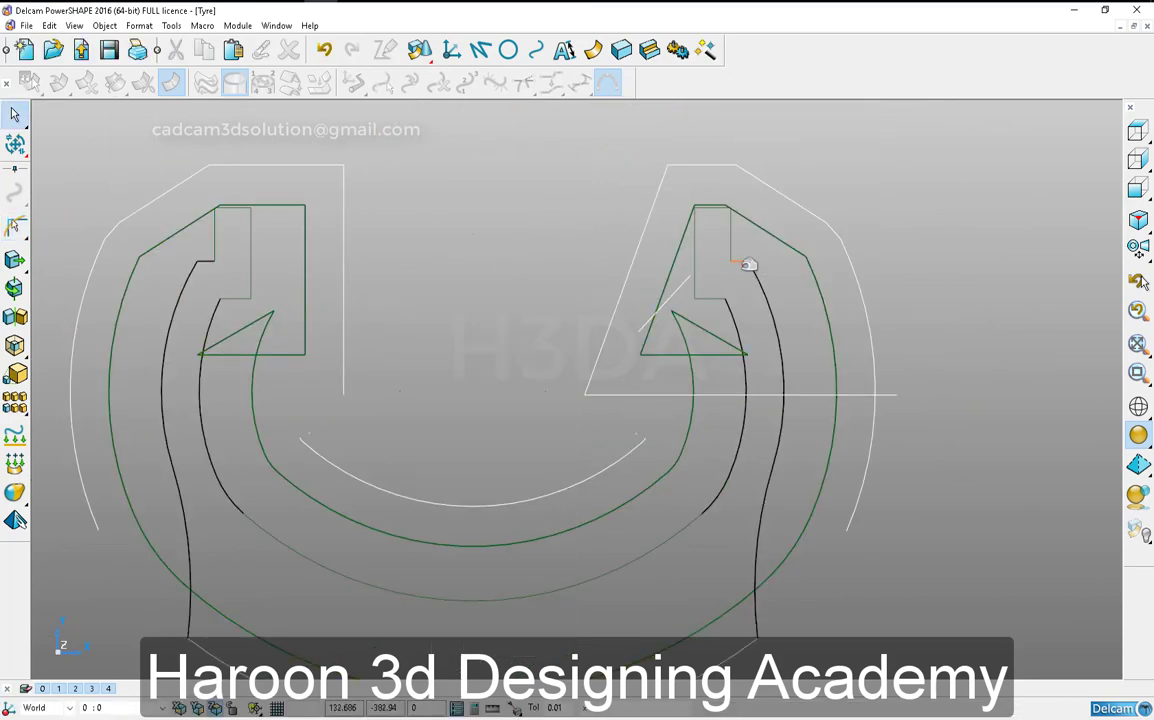
# - Limit the short upper edges of the block outline to each other so one straight line spans the gap between the sidewall curves
pyautogui.press('l')
pyautogui.click(212, 262)
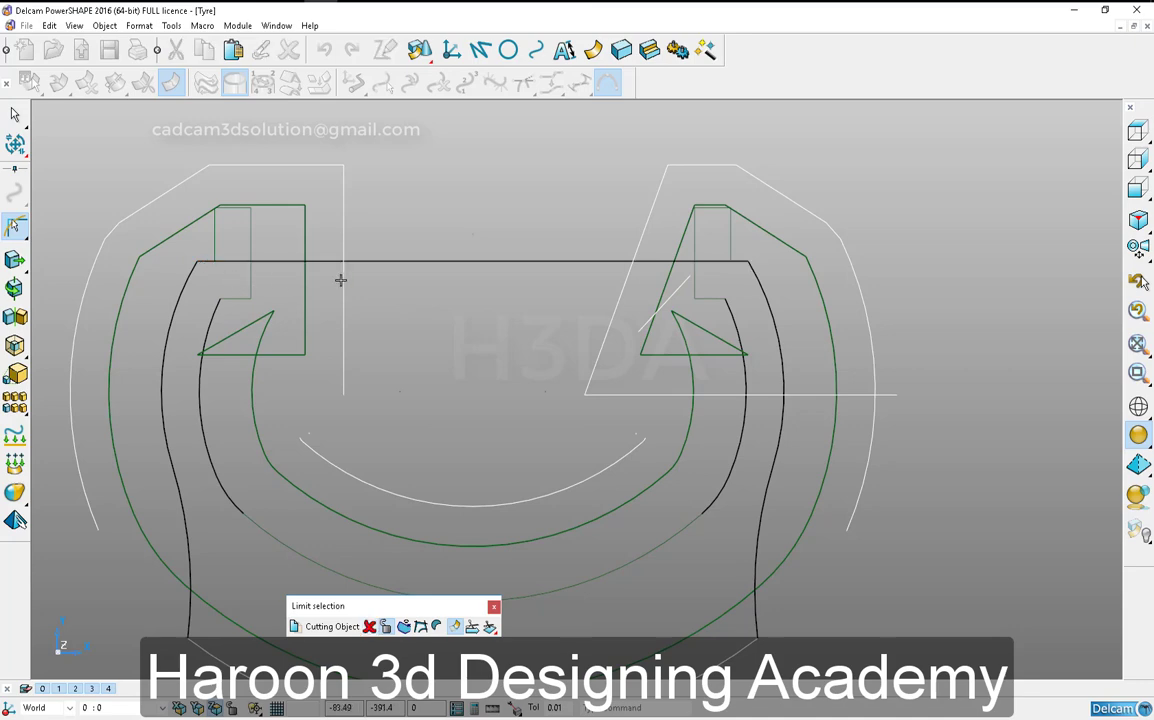
pyautogui.rightClick(396, 280)
pyautogui.press('Escape')
pyautogui.click(377, 261)
pyautogui.keyDown('shift'); pyautogui.moveTo(539, 599); pyautogui.dragTo(576, 509, button='middle'); pyautogui.keyUp('shift')
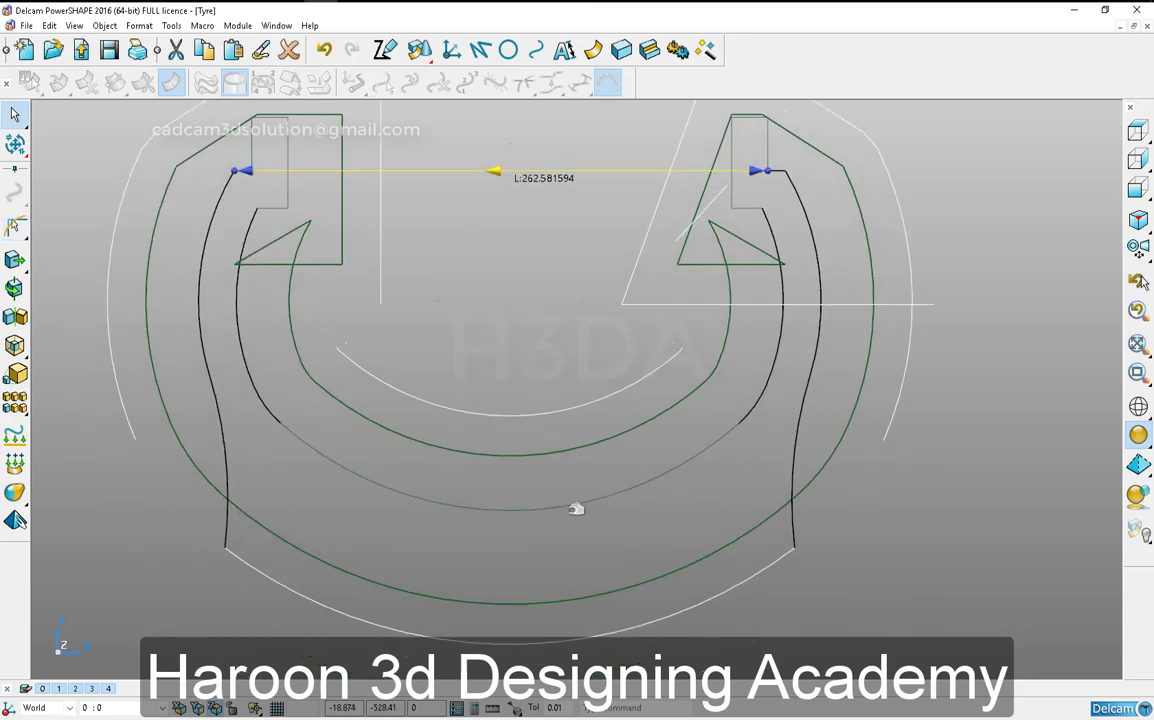
# - Delete the surrounding wireframe, keeping only the closed outline made of the top line, side curves and bottom outer arc
pyautogui.keyDown('alt'); pyautogui.click(733, 588); pyautogui.keyUp('alt')
pyautogui.scroll(-4, 705, 585)
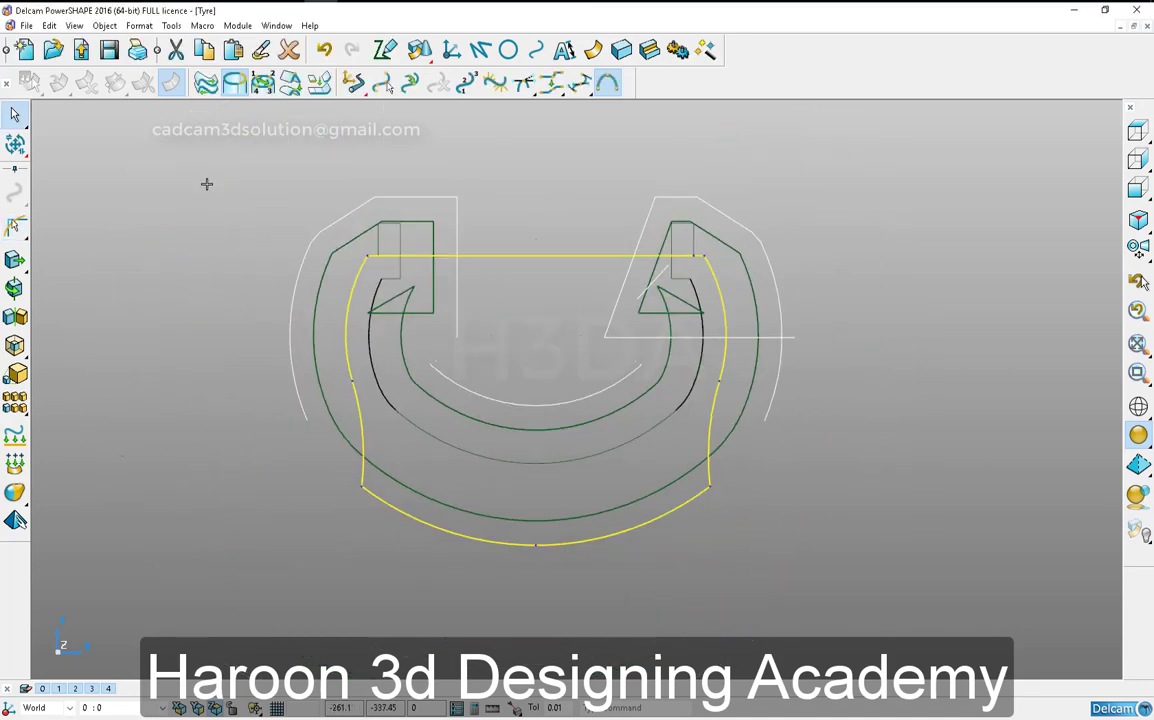
pyautogui.moveTo(203, 131); pyautogui.dragTo(927, 692)
pyautogui.press('Delete')
pyautogui.hotkey('ctrl', 'a')
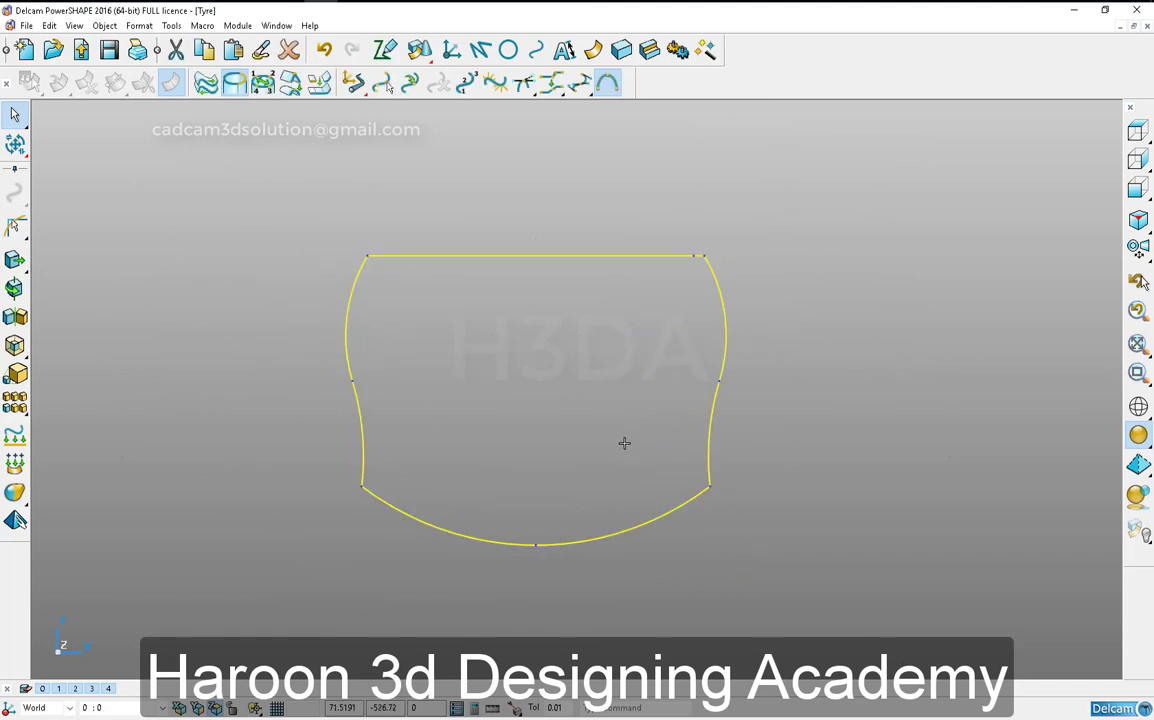
# - Replace the split top edge with a single straight line between the two upper corners of the outline
pyautogui.hotkey('ctrl', 'e')
pyautogui.moveTo(701, 265); pyautogui.dragTo(700, 267)
pyautogui.hotkey('ctrl', 'b')
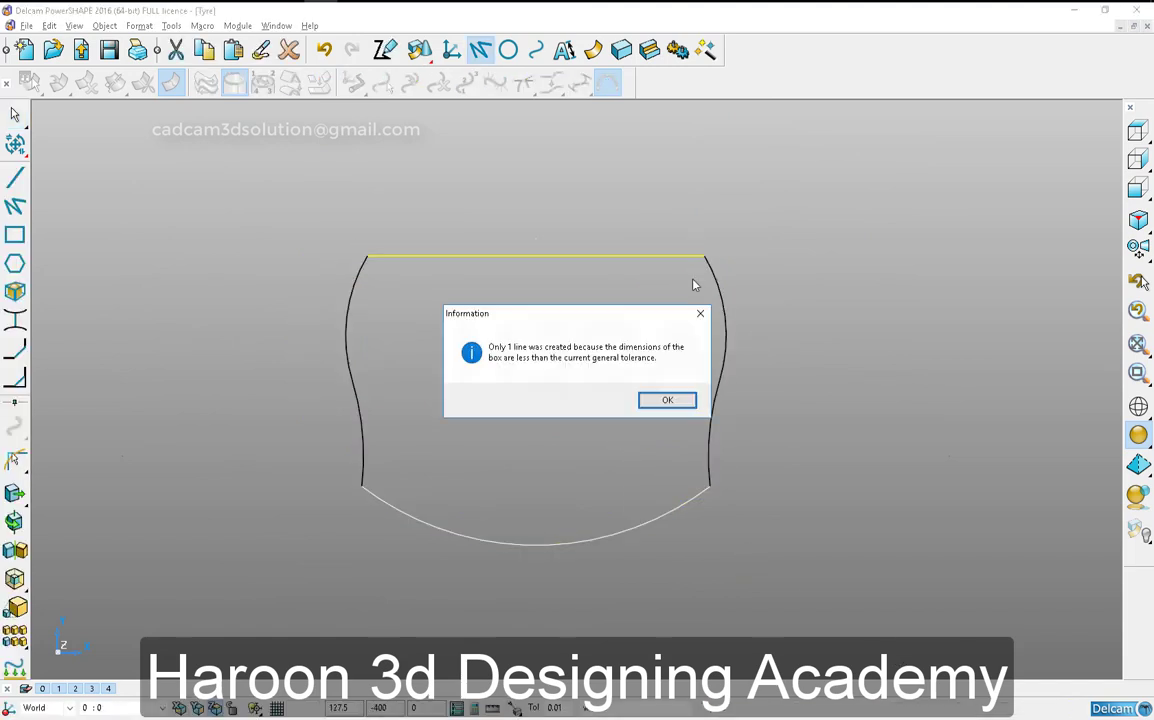
pyautogui.press('Return')
# - Create a closed composite curve from the top line, side curves and bottom arc
pyautogui.hotkey('alt', 'c')
pyautogui.click(665, 256)
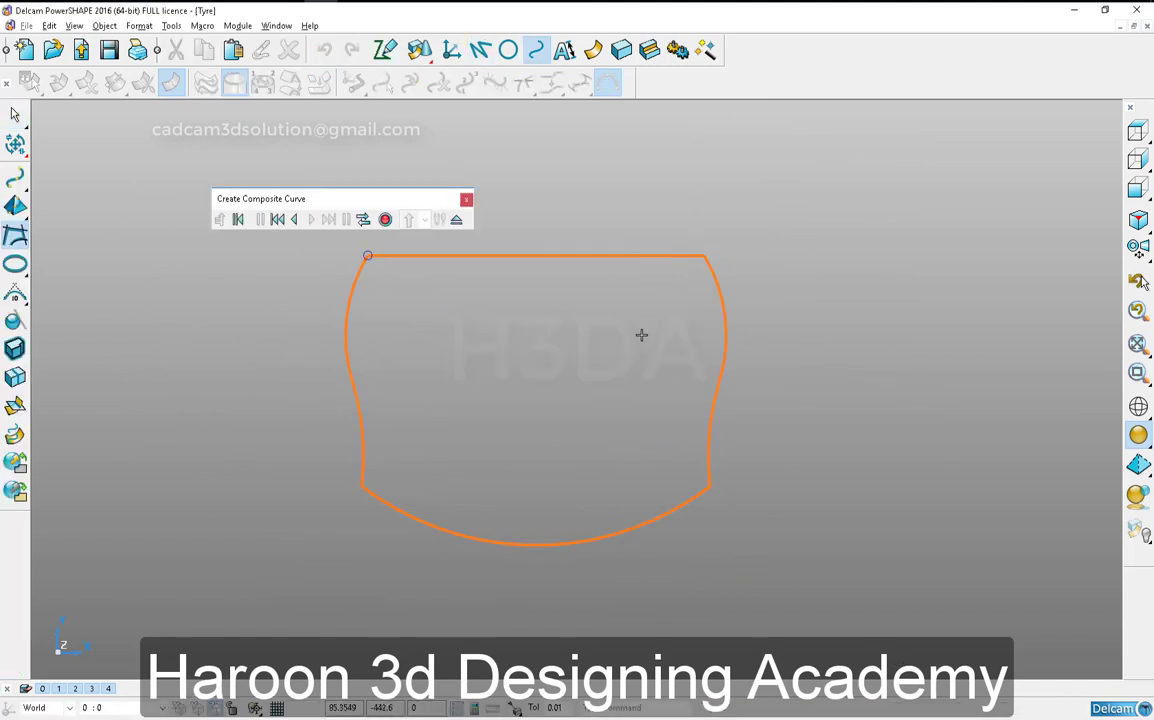
pyautogui.click(456, 219)
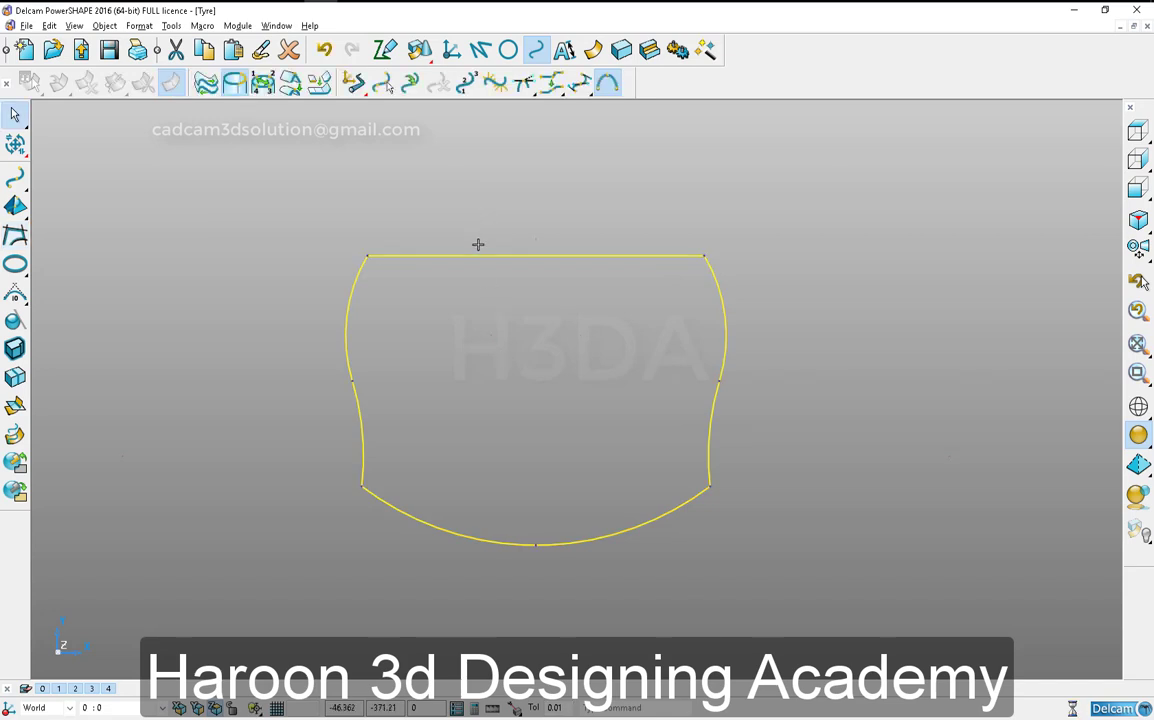
# - Isolate the composite curve and the straight tread-block solid by hiding the rest of the tyre model
pyautogui.click(258, 380)
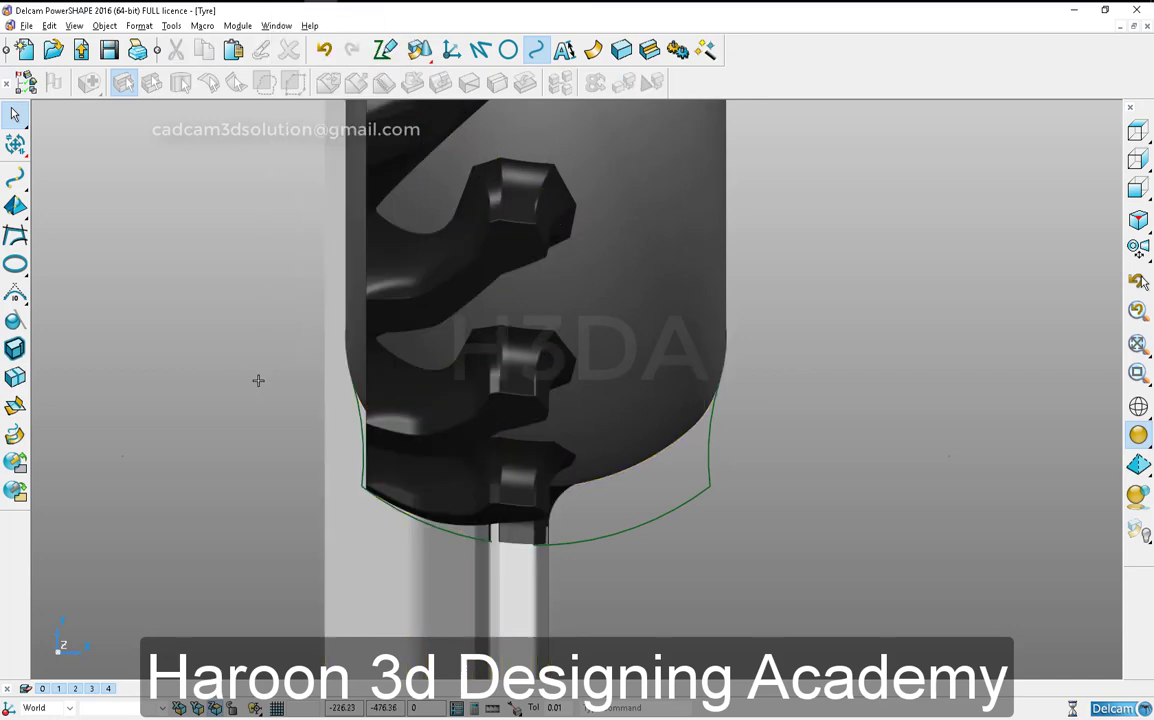
pyautogui.click(582, 543)
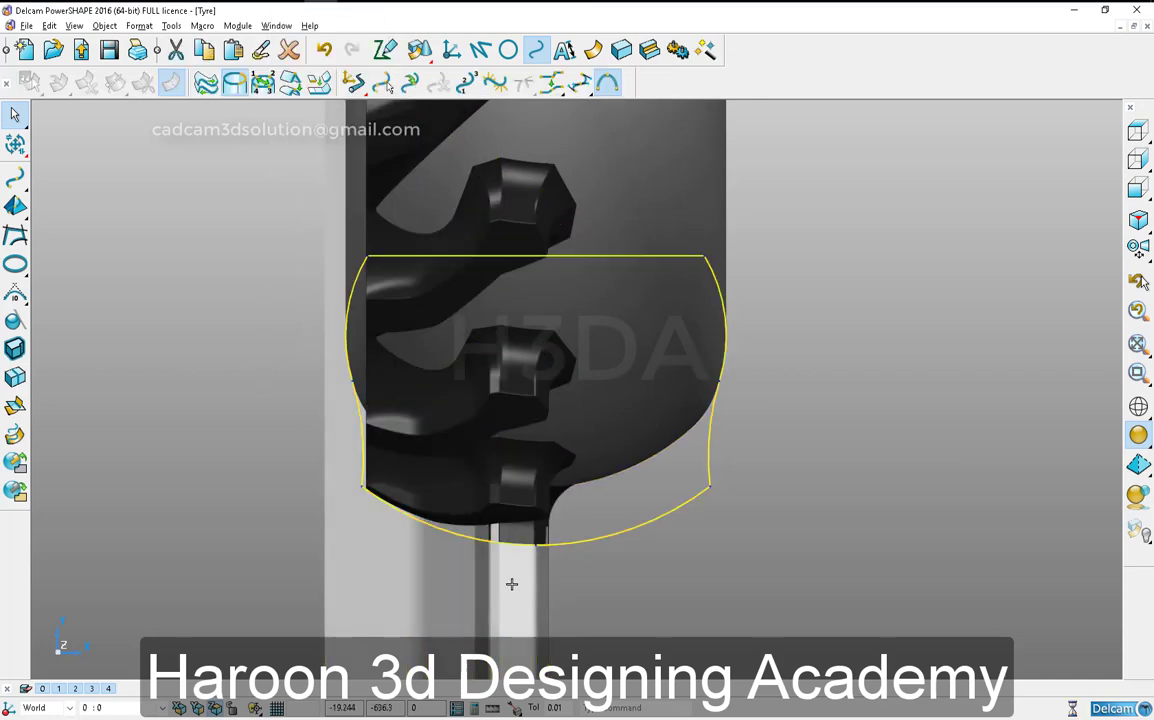
pyautogui.hotkey('ctrl', 'k')
pyautogui.click(561, 551)
pyautogui.click(438, 448)
pyautogui.scroll(-3, 451, 479)
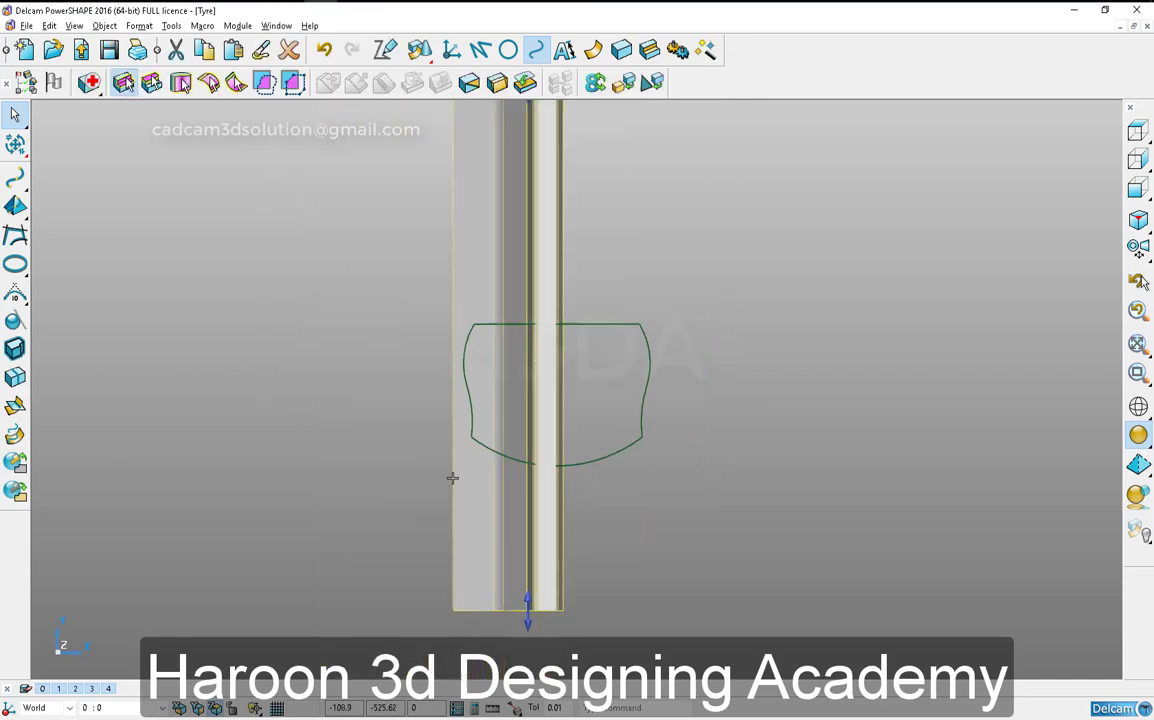
pyautogui.click(476, 437)
pyautogui.moveTo(380, 531); pyautogui.dragTo(502, 330, button='middle')
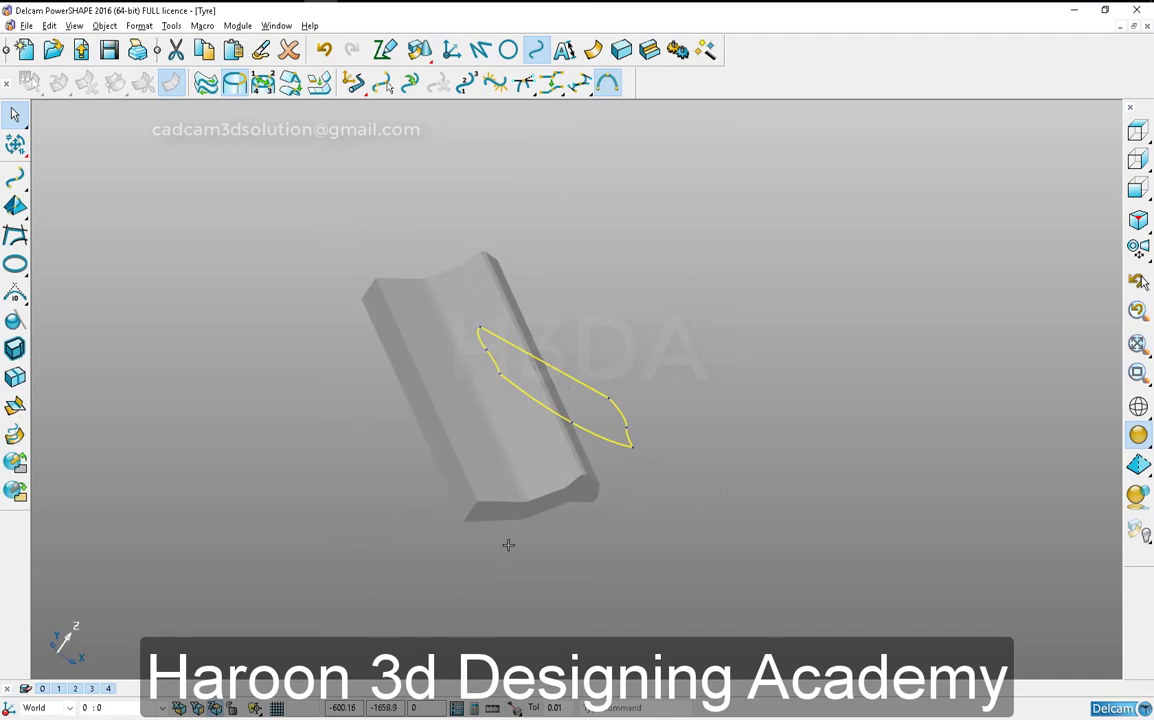
# - Move the straight tread-block solid about 400 mm along its length so its end lies near the upper edge of the composite curve
pyautogui.click(1138, 159)
pyautogui.click(836, 315)
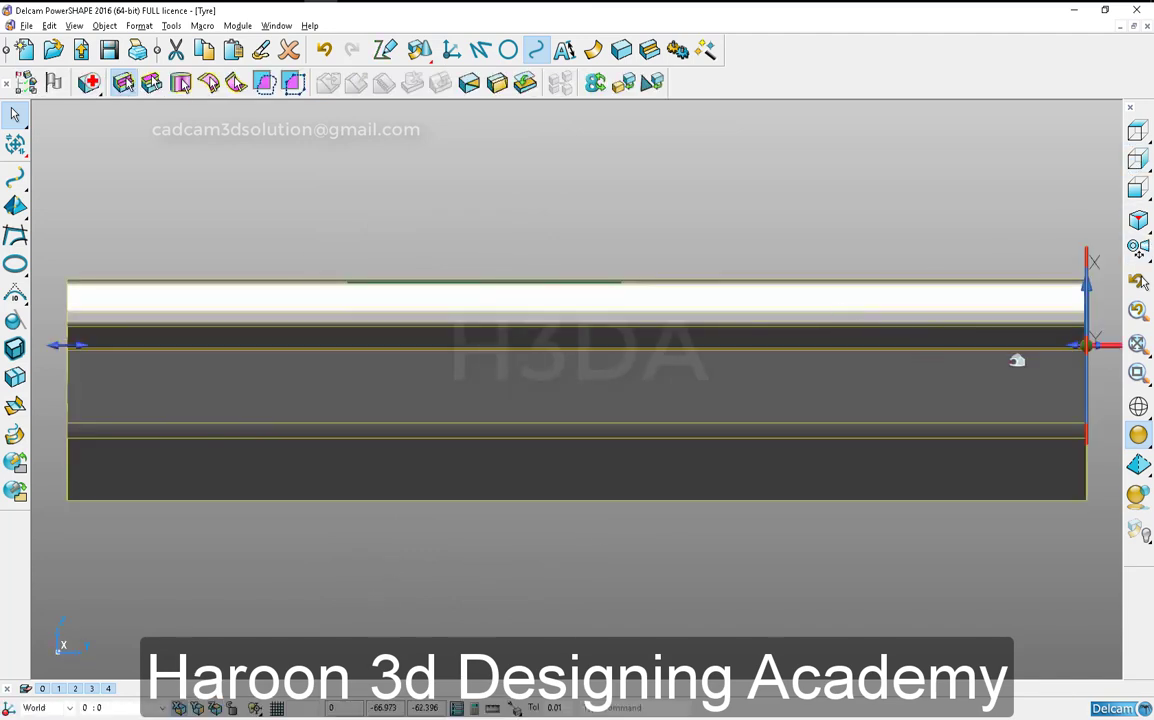
pyautogui.moveTo(1036, 328); pyautogui.dragTo(541, 337)
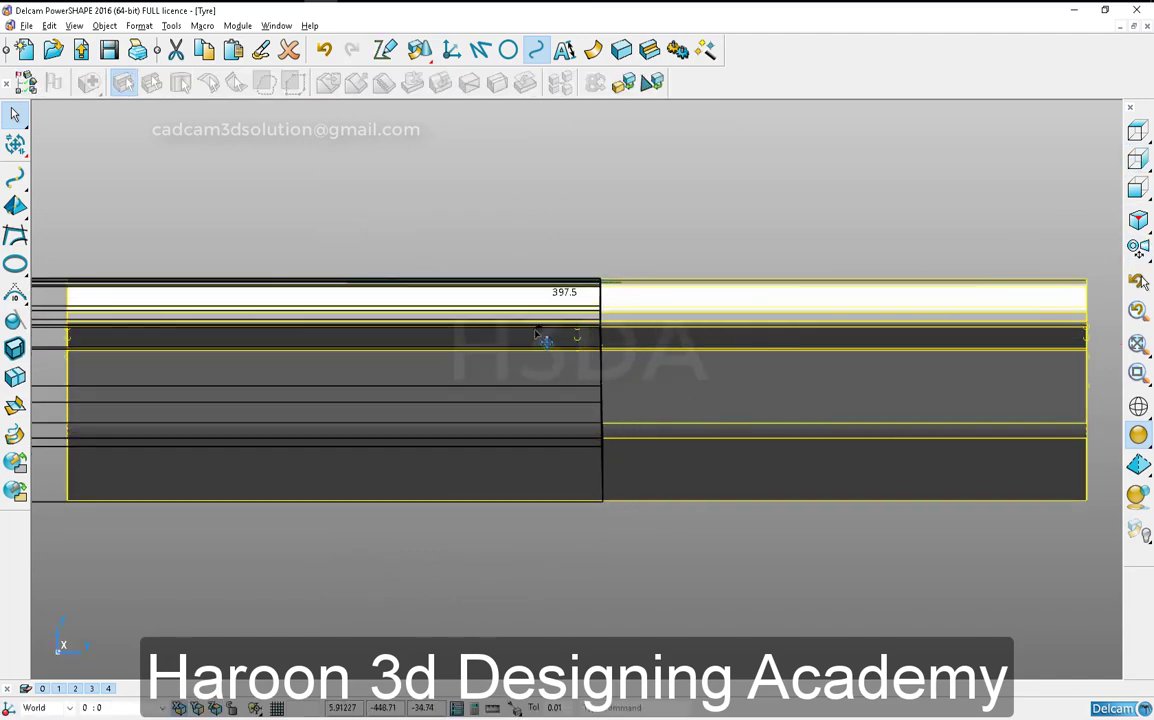
pyautogui.click(598, 408)
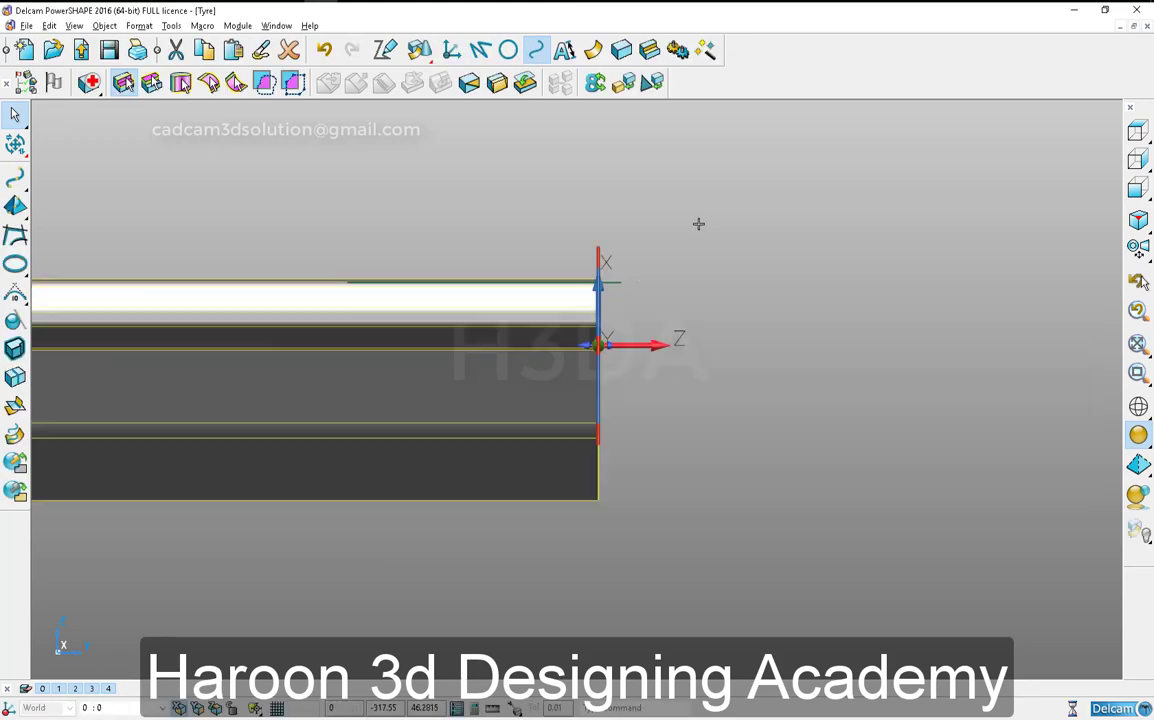
pyautogui.click(698, 224)
pyautogui.scroll(-4, 355, 399)
pyautogui.moveTo(355, 399); pyautogui.dragTo(556, 388, button='middle')
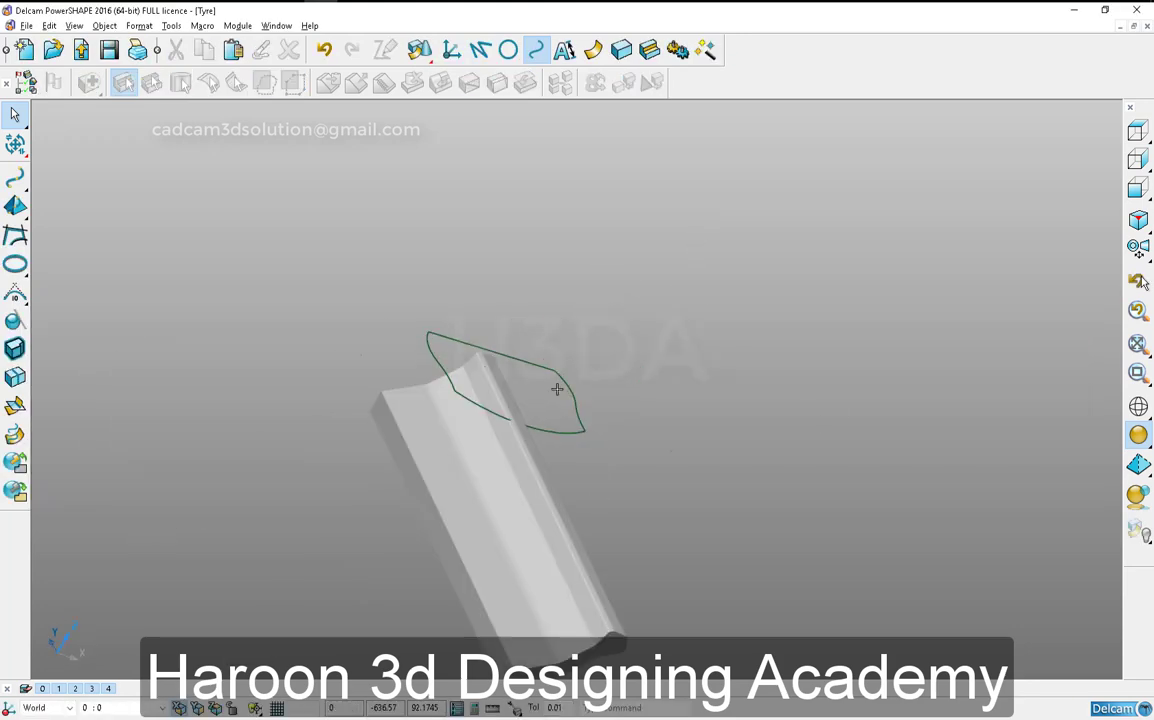
pyautogui.click(1138, 159)
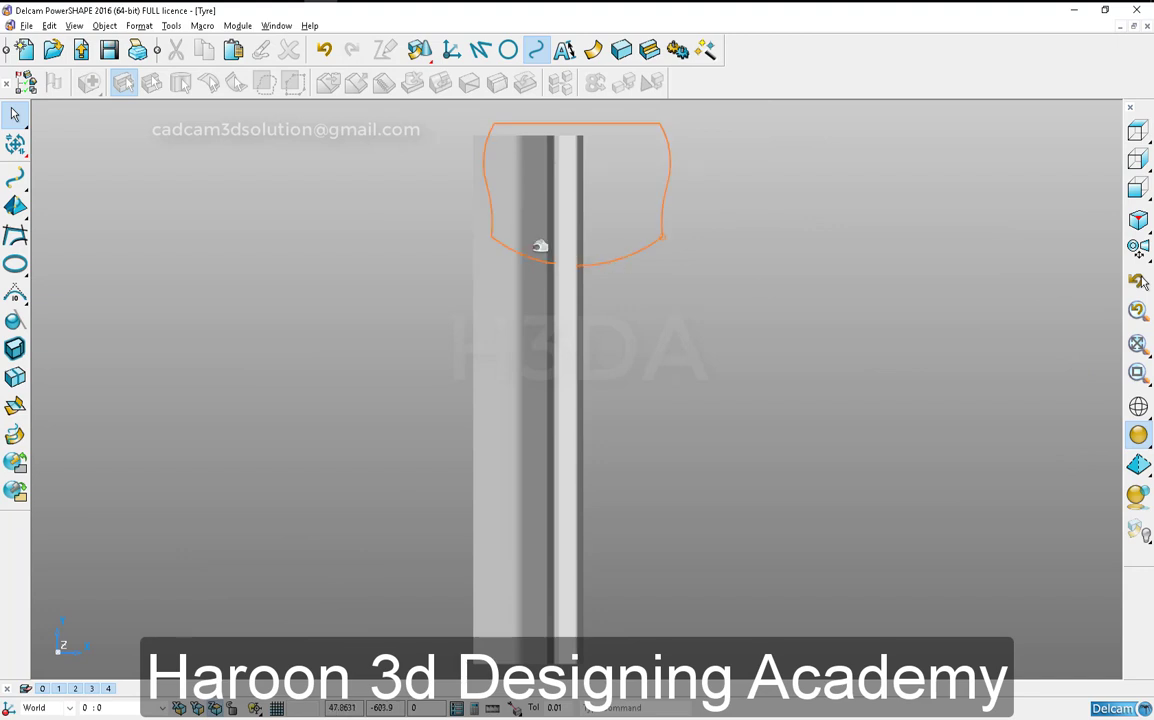
# - Revolve the composite curve into a ring-shaped solid
pyautogui.click(324, 49)
pyautogui.click(352, 49)
pyautogui.click(604, 261)
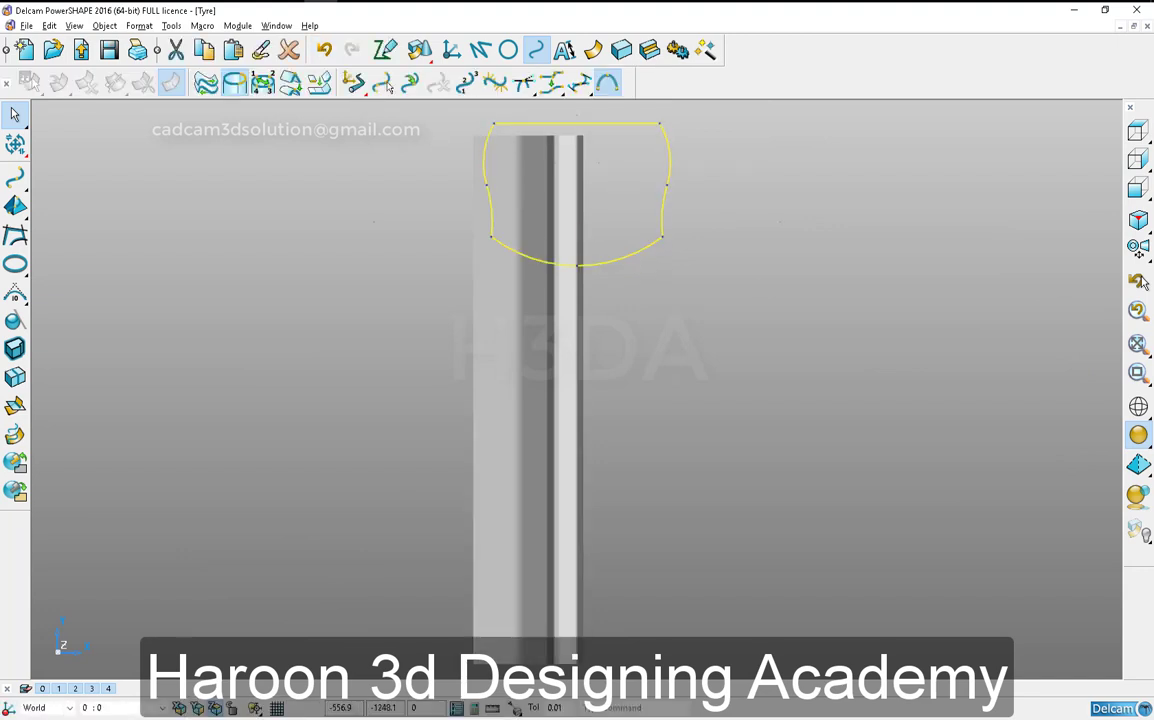
pyautogui.click(621, 50)
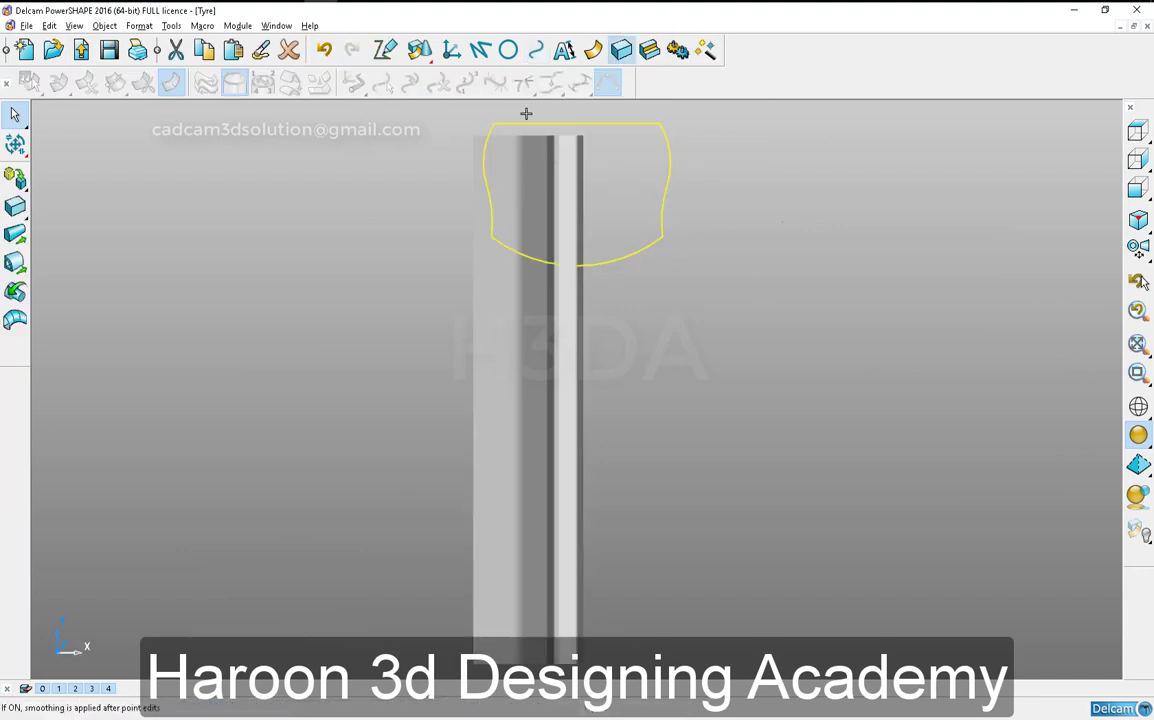
pyautogui.click(15, 291)
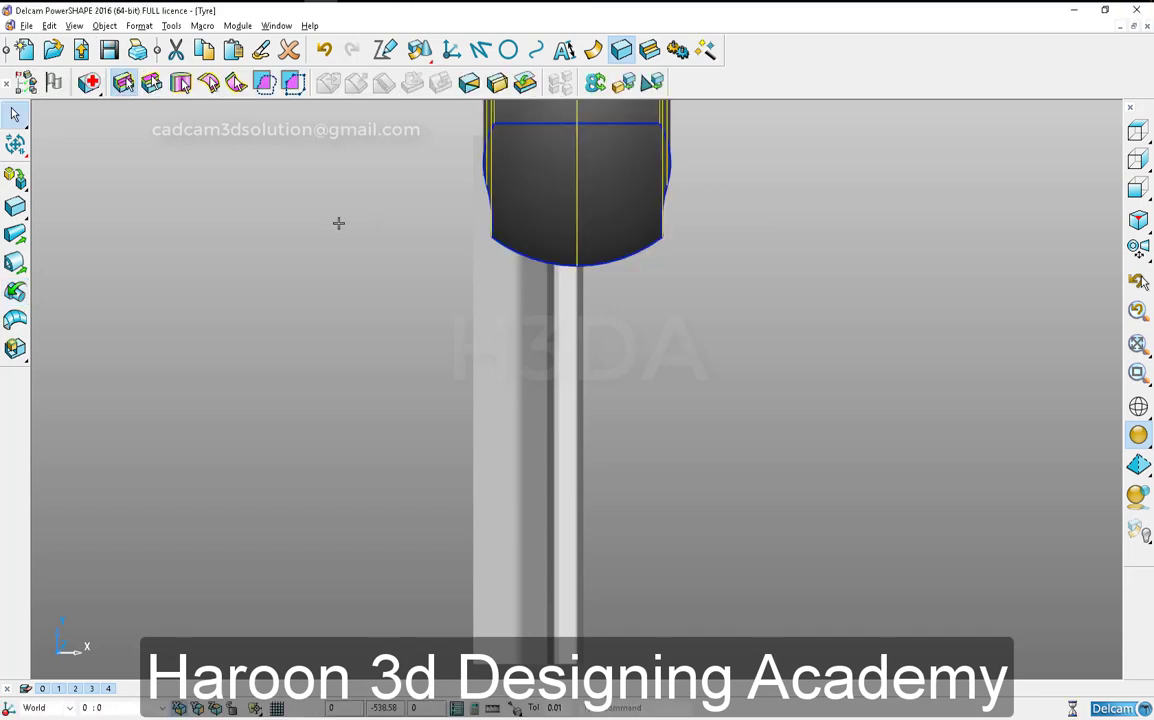
pyautogui.moveTo(655, 452); pyautogui.dragTo(597, 441, button='middle')
# - Create a Boolean intersection of the revolved ring solid and the straight tread-block solid
pyautogui.click(670, 513)
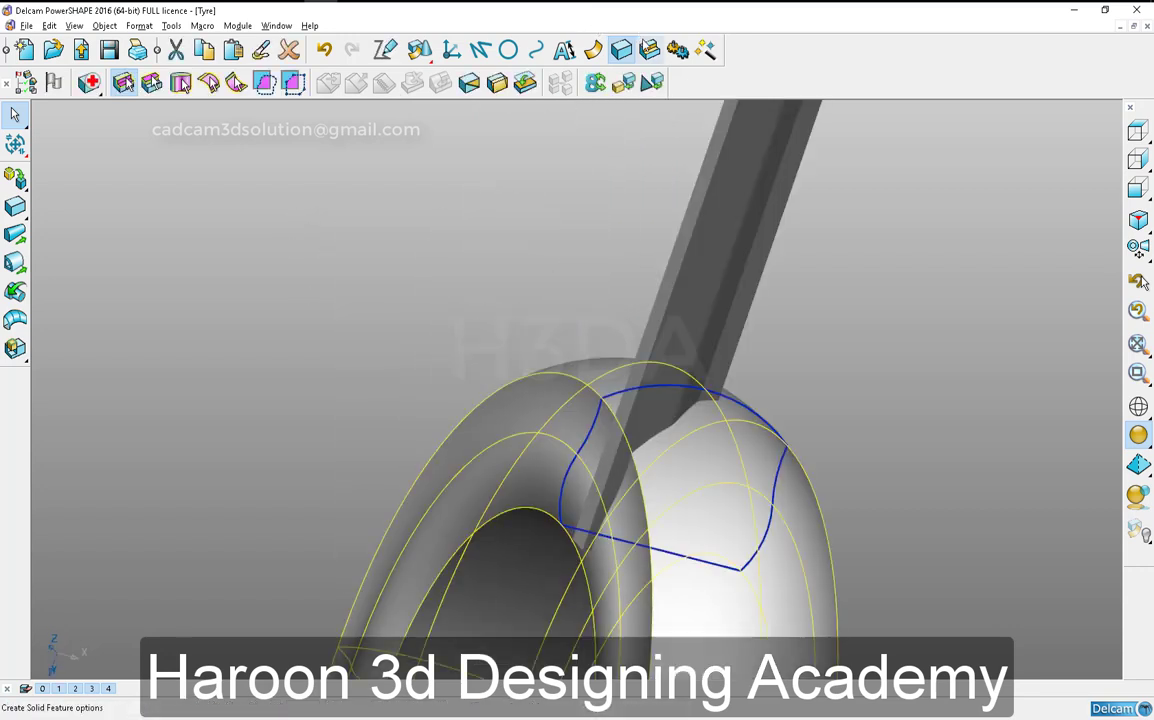
pyautogui.click(15, 263)
pyautogui.click(16, 268)
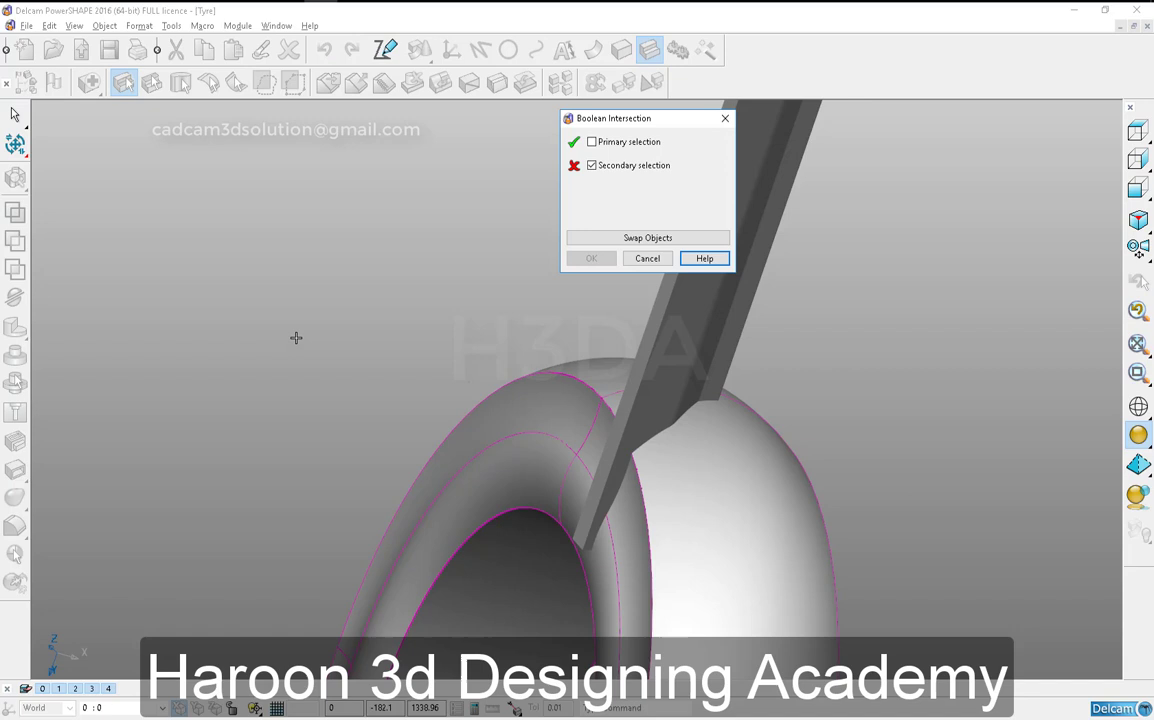
pyautogui.click(671, 303)
pyautogui.click(591, 258)
pyautogui.click(729, 483)
pyautogui.moveTo(729, 483); pyautogui.dragTo(564, 430, button='middle')
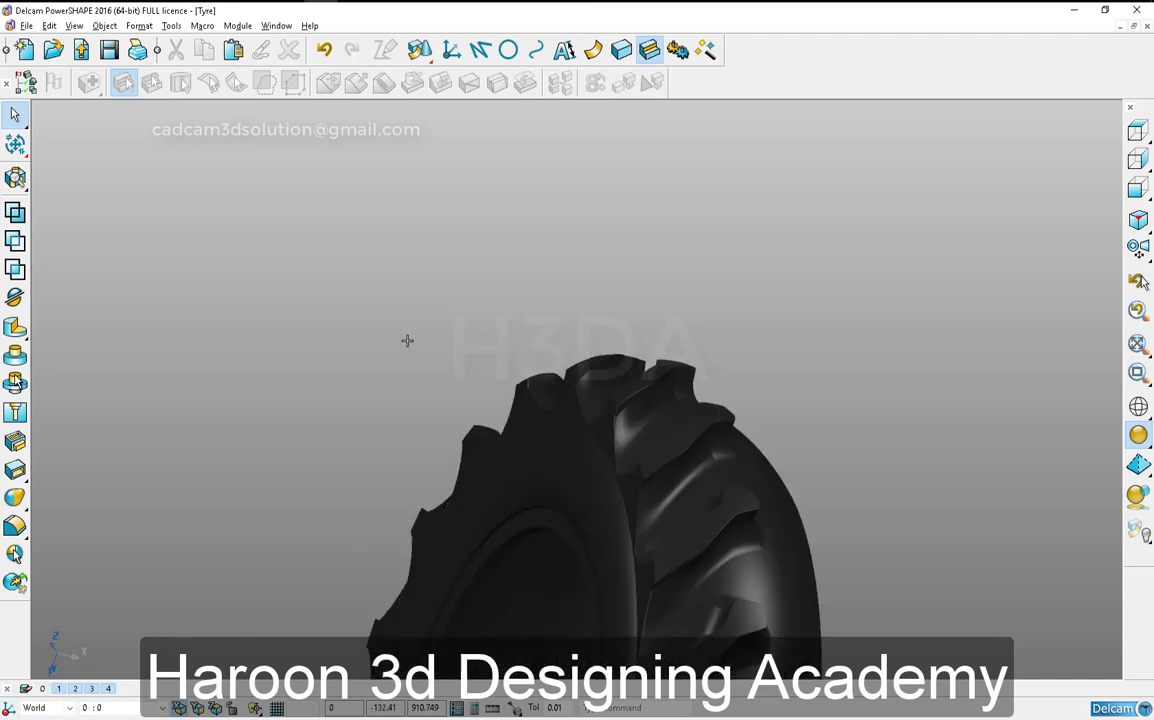
# - Turn off level 1, make the tyre body the active solid and unite the tread block with it
pyautogui.click(60, 689)
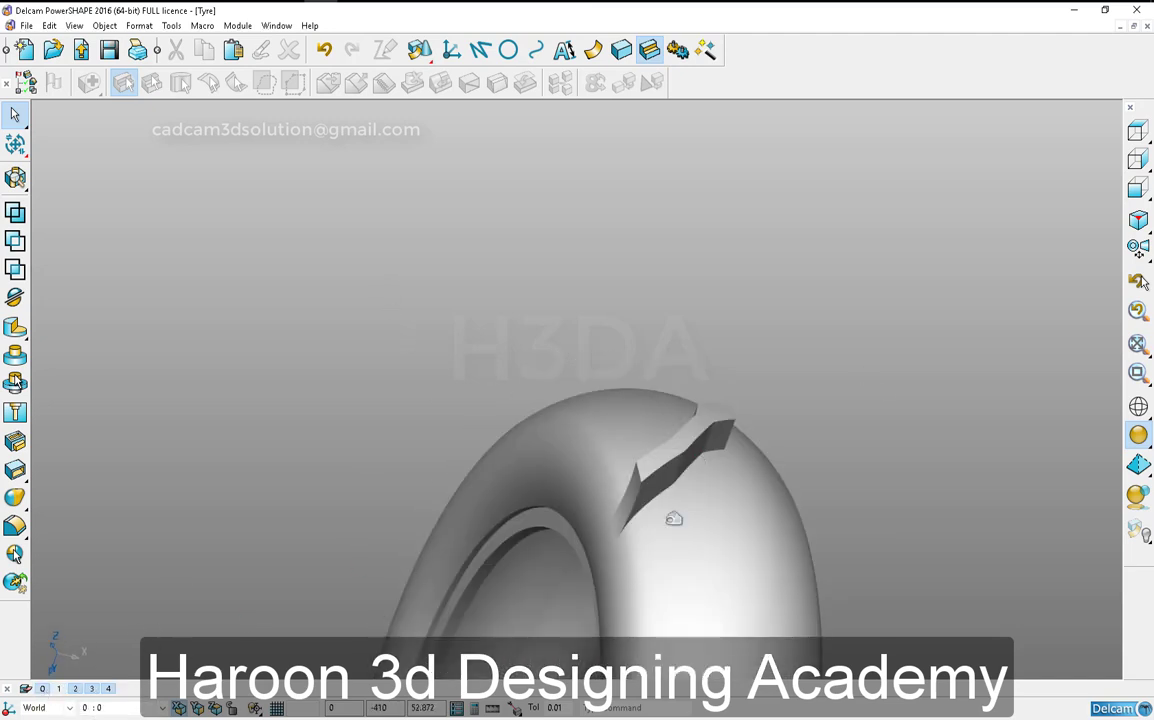
pyautogui.click(604, 468)
pyautogui.click(60, 89)
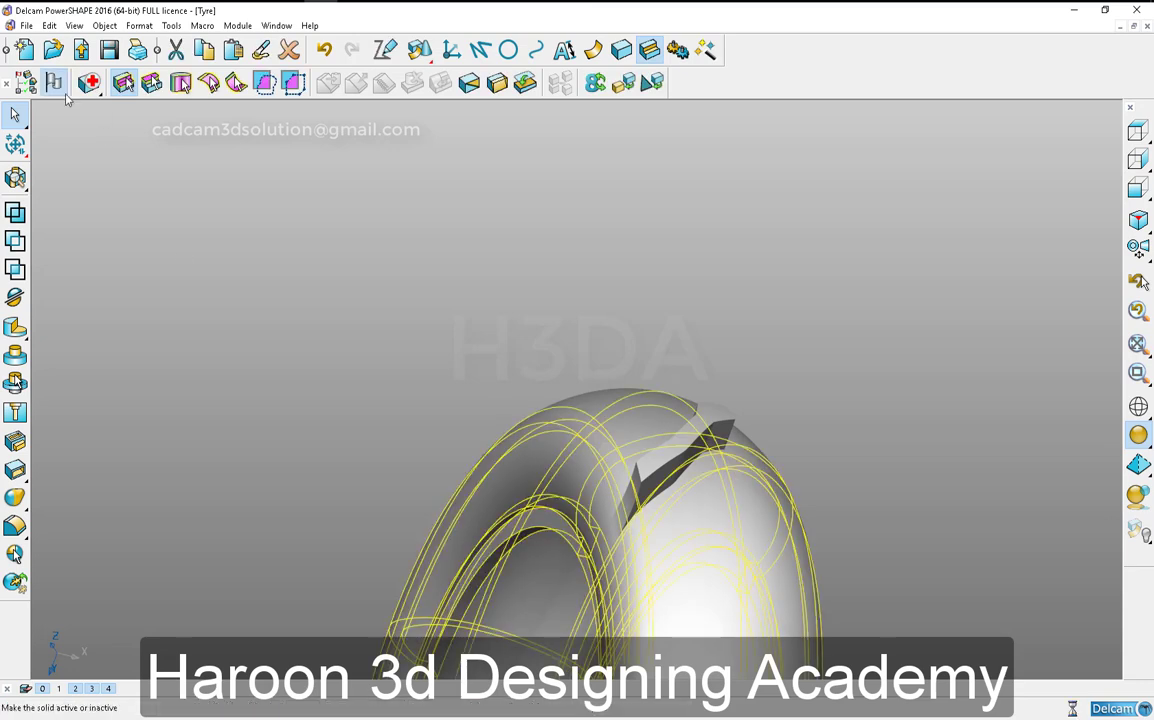
pyautogui.click(707, 424)
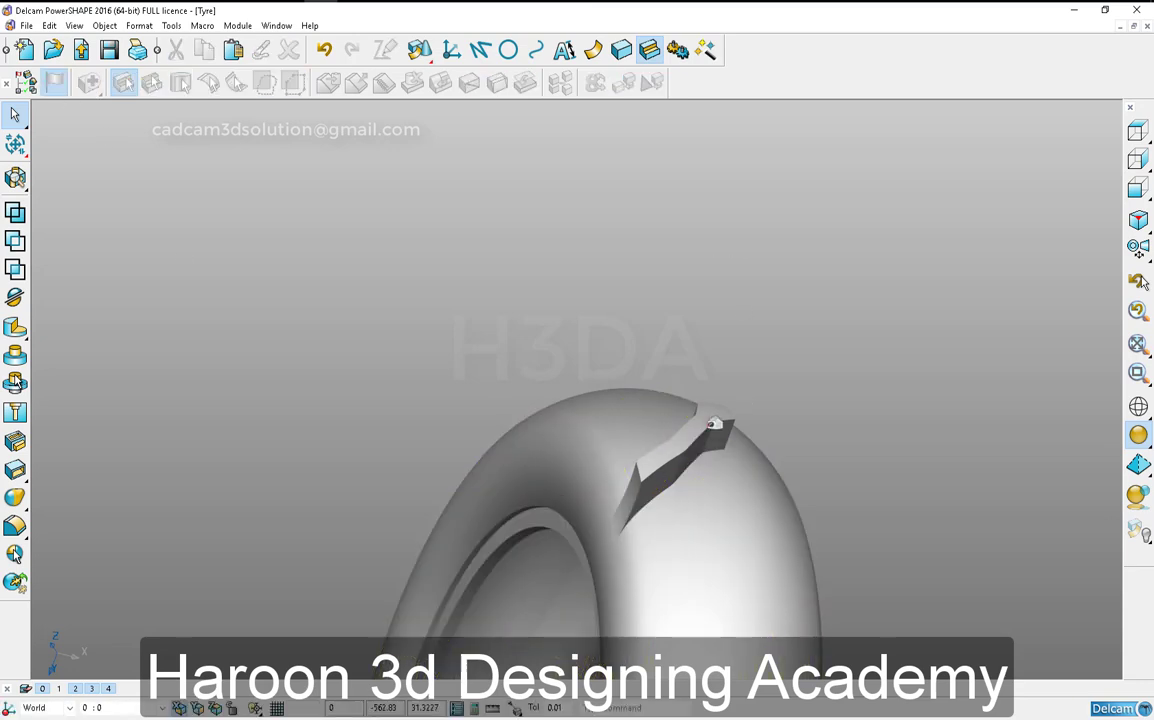
pyautogui.click(776, 380)
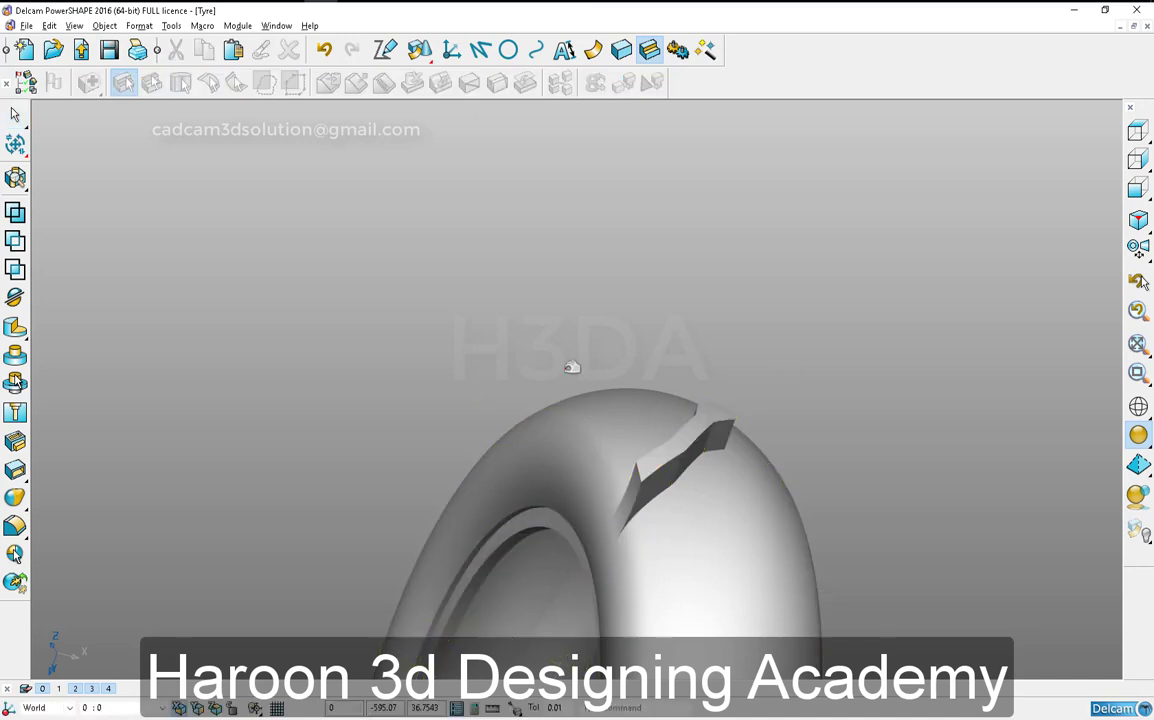
# - Fillet the edges where the tread block meets the tyre body, trying radius 5 and setting it to 15
pyautogui.keyDown('ctrl'); pyautogui.keyDown('shift'); pyautogui.moveTo(566, 366); pyautogui.dragTo(763, 535, button='middle'); pyautogui.keyUp('shift'); pyautogui.keyUp('ctrl')
pyautogui.hotkey('ctrl', 'f')
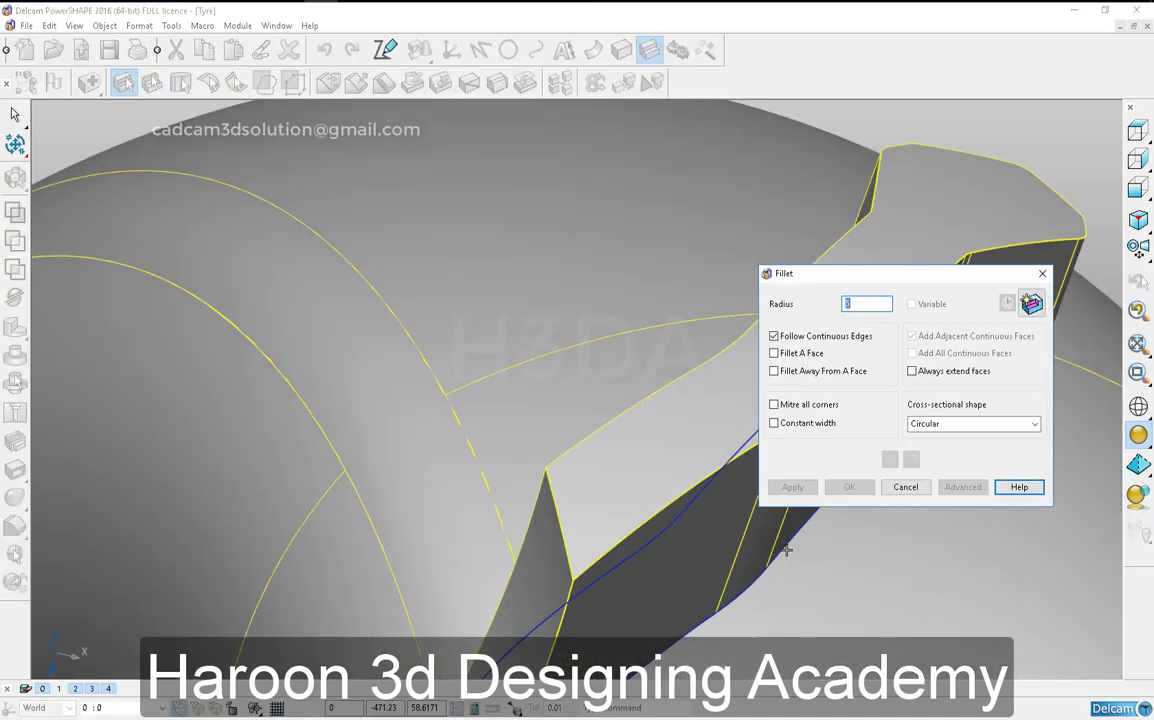
pyautogui.click(786, 552)
pyautogui.keyDown('ctrl'); pyautogui.moveTo(677, 541); pyautogui.dragTo(674, 567, button='middle'); pyautogui.keyUp('ctrl')
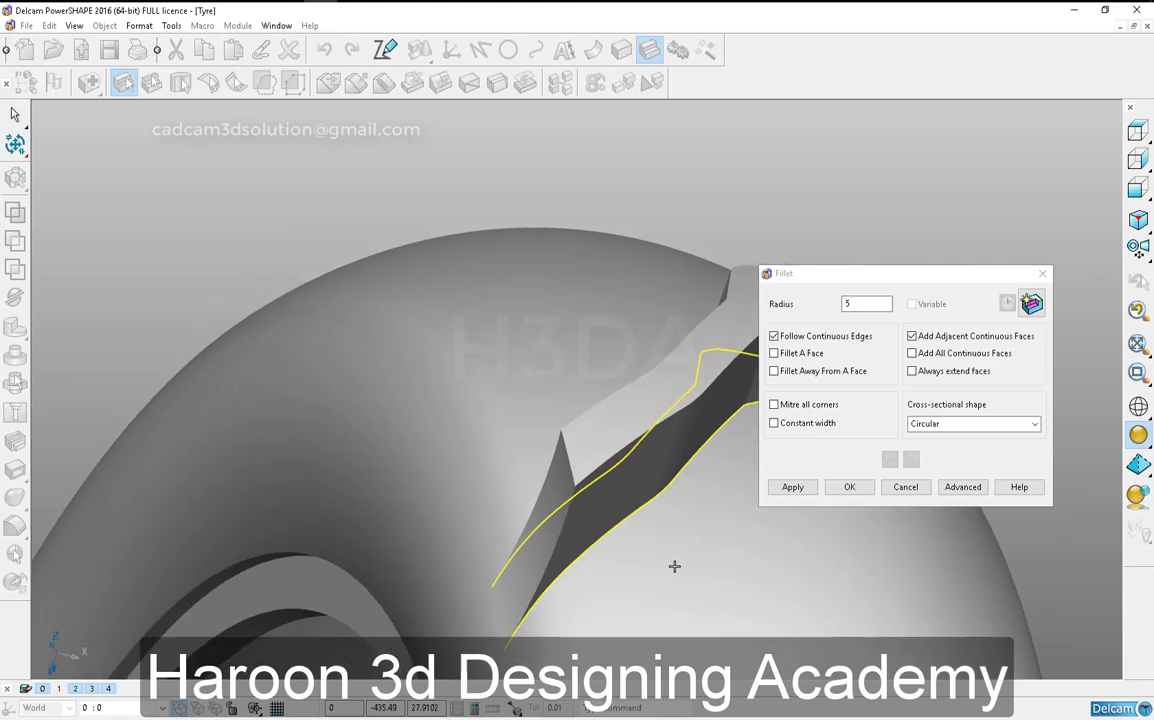
pyautogui.click(812, 488)
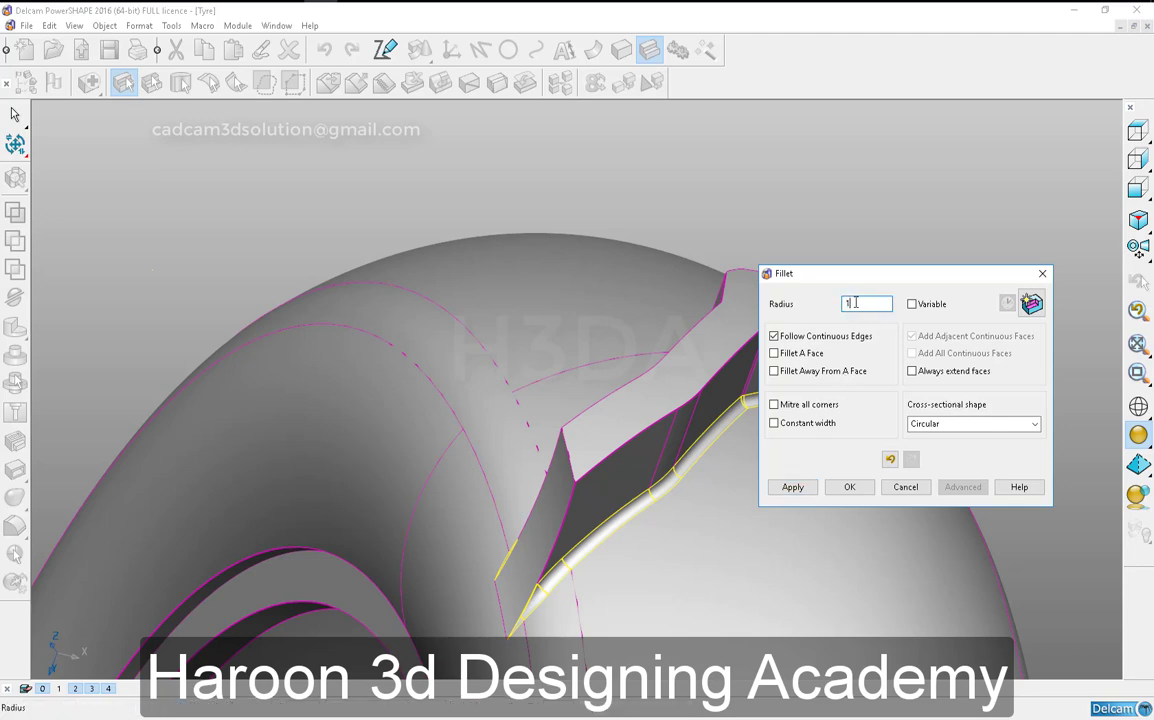
pyautogui.click(792, 486)
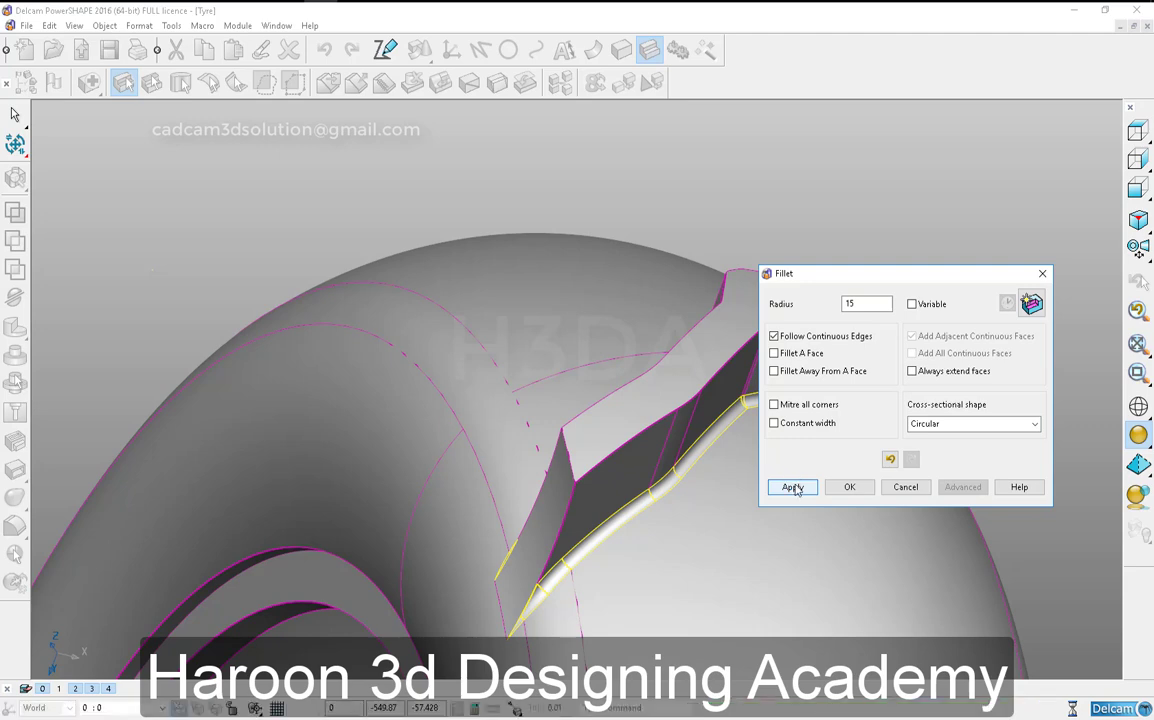
pyautogui.click(848, 487)
# - Turn off level 1 and set the radius of the fillet at the tread block's base to 20
pyautogui.moveTo(909, 252); pyautogui.dragTo(759, 431, button='middle')
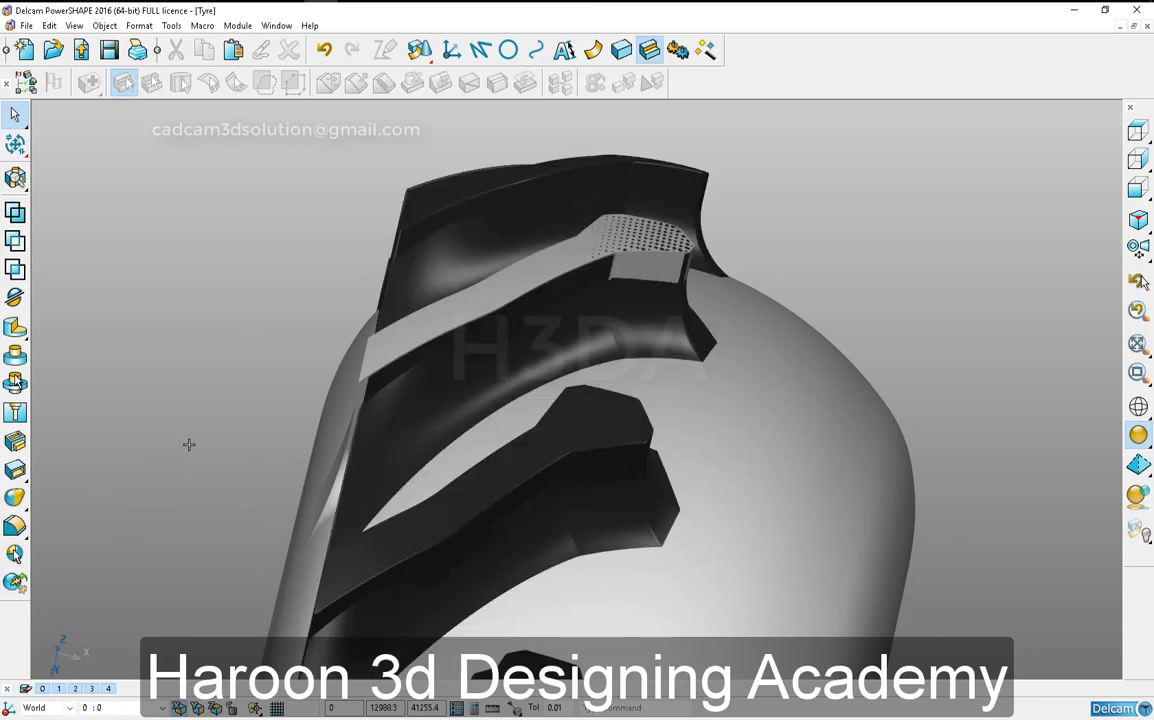
pyautogui.moveTo(189, 444); pyautogui.dragTo(348, 530, button='middle')
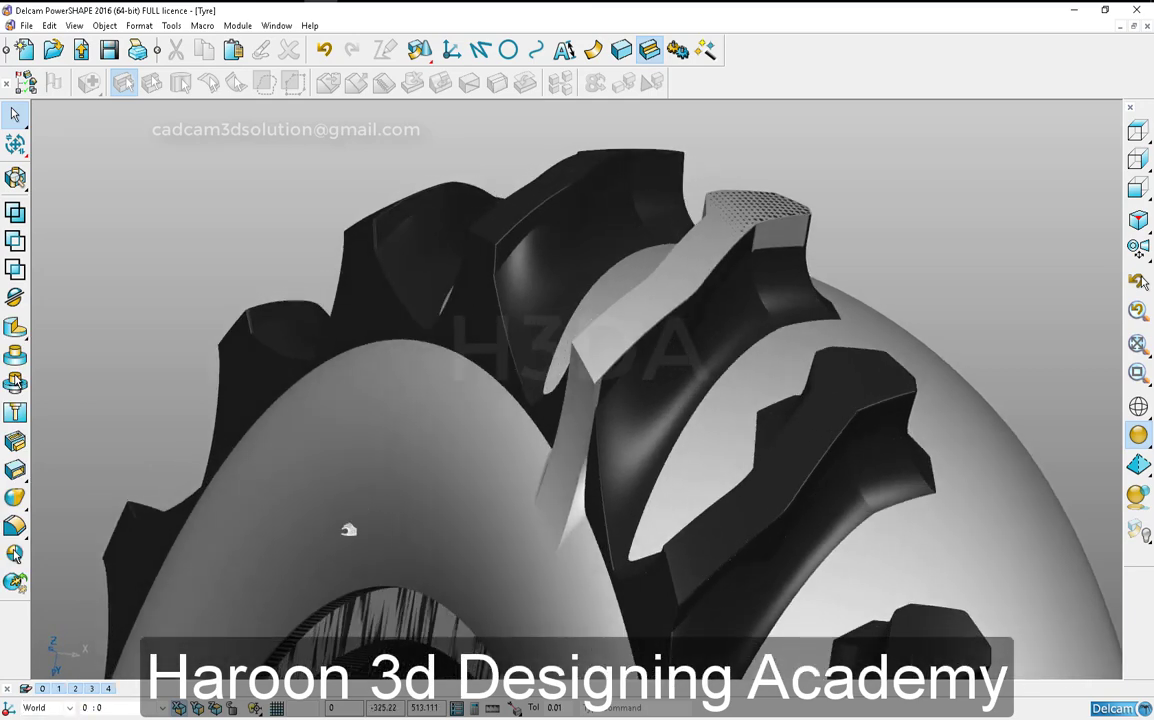
pyautogui.click(60, 689)
pyautogui.click(606, 464)
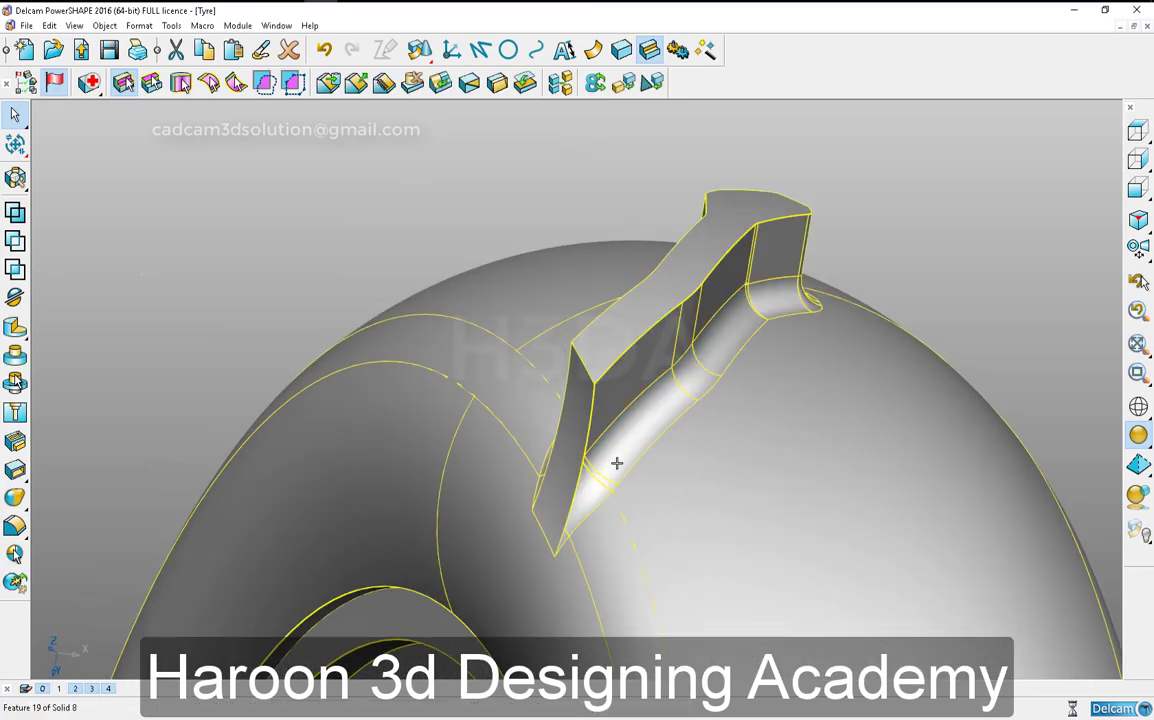
pyautogui.doubleClick(614, 459)
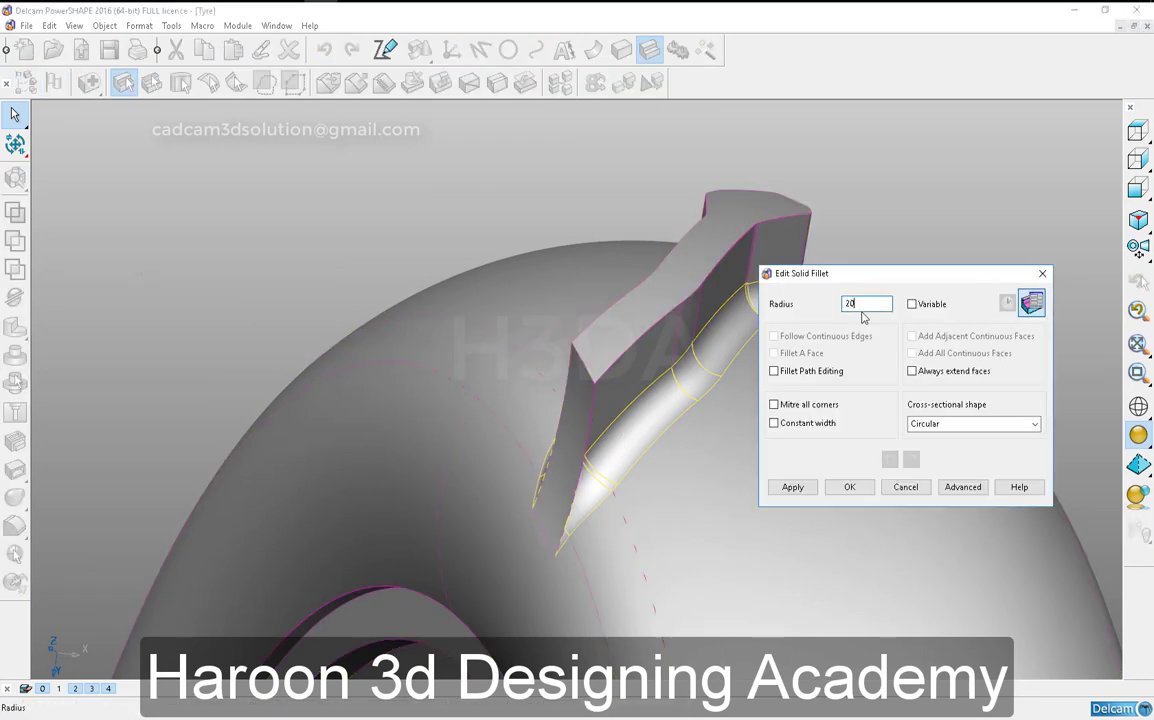
pyautogui.click(792, 487)
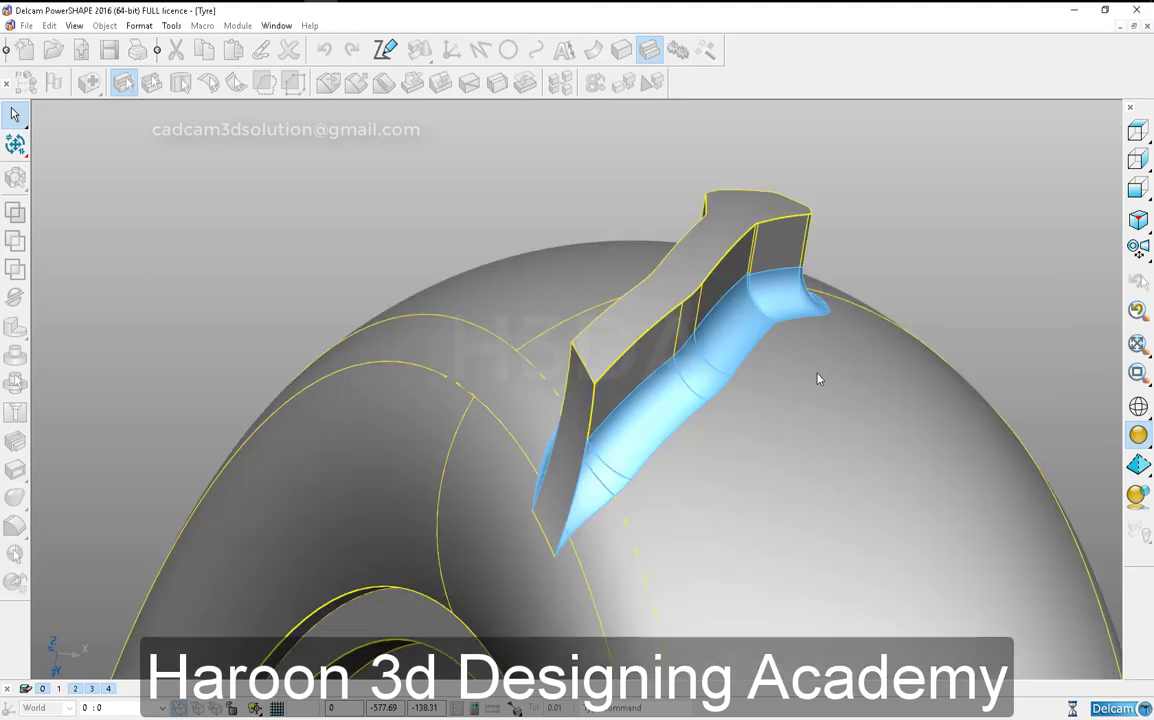
# - Set the radius of the fillet at the tread block's base to 35
pyautogui.write('35')
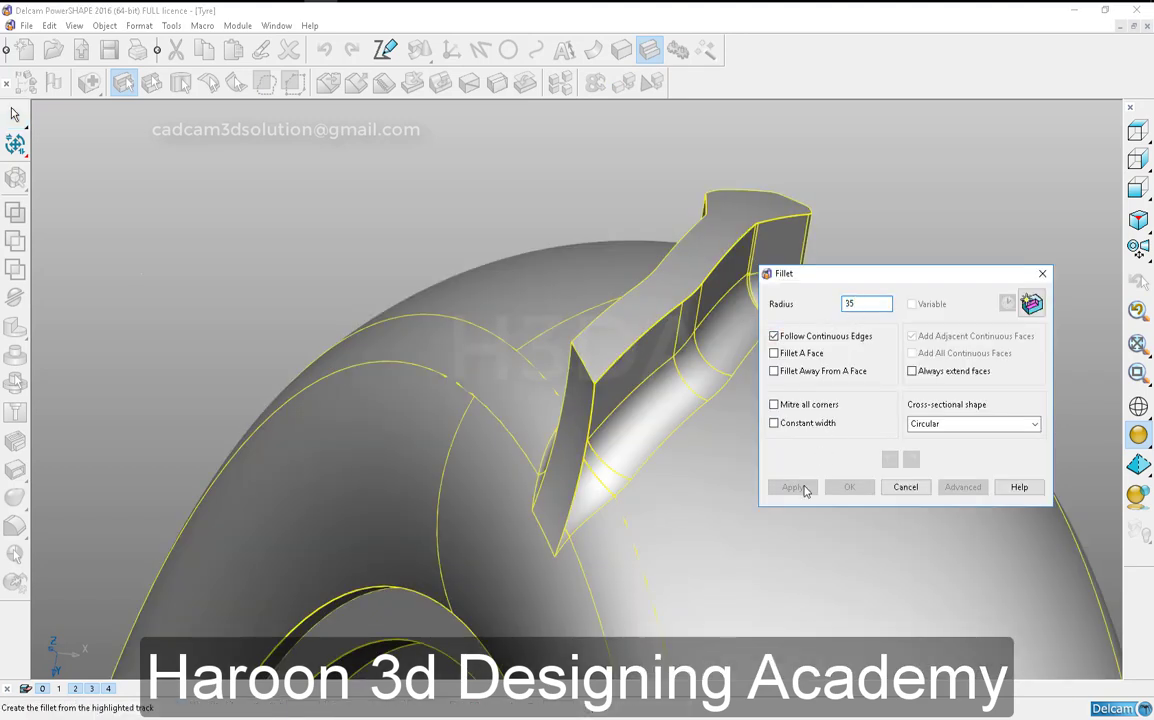
pyautogui.click(906, 487)
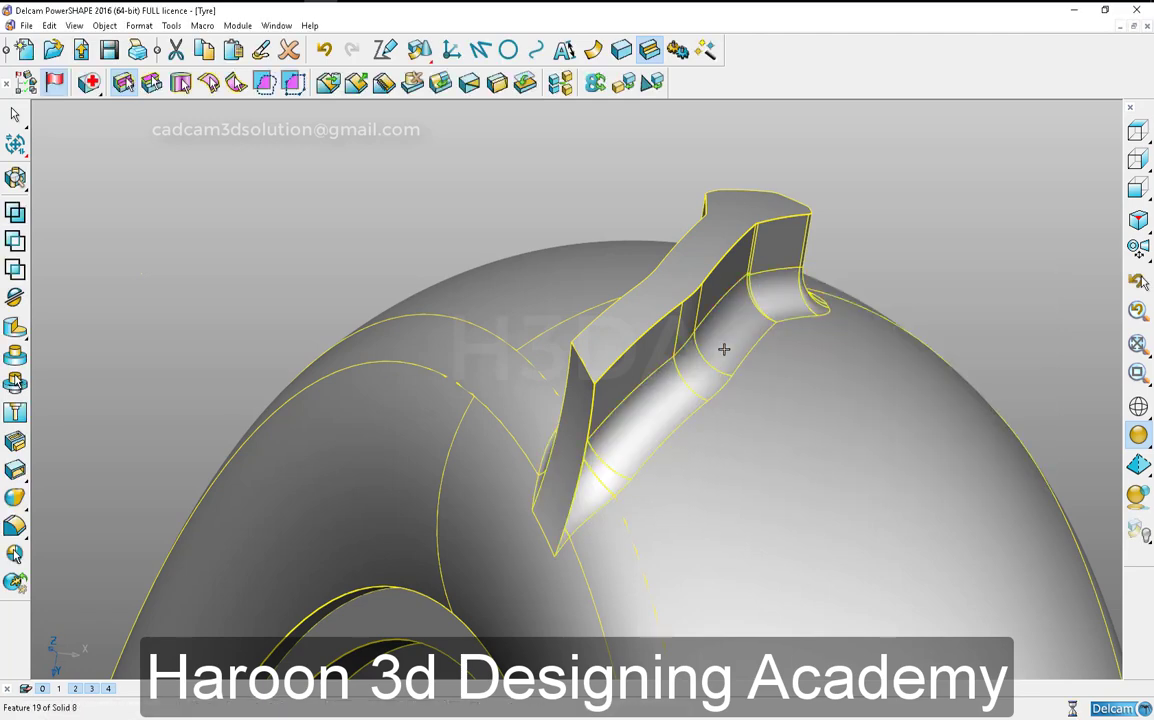
pyautogui.doubleClick(724, 347)
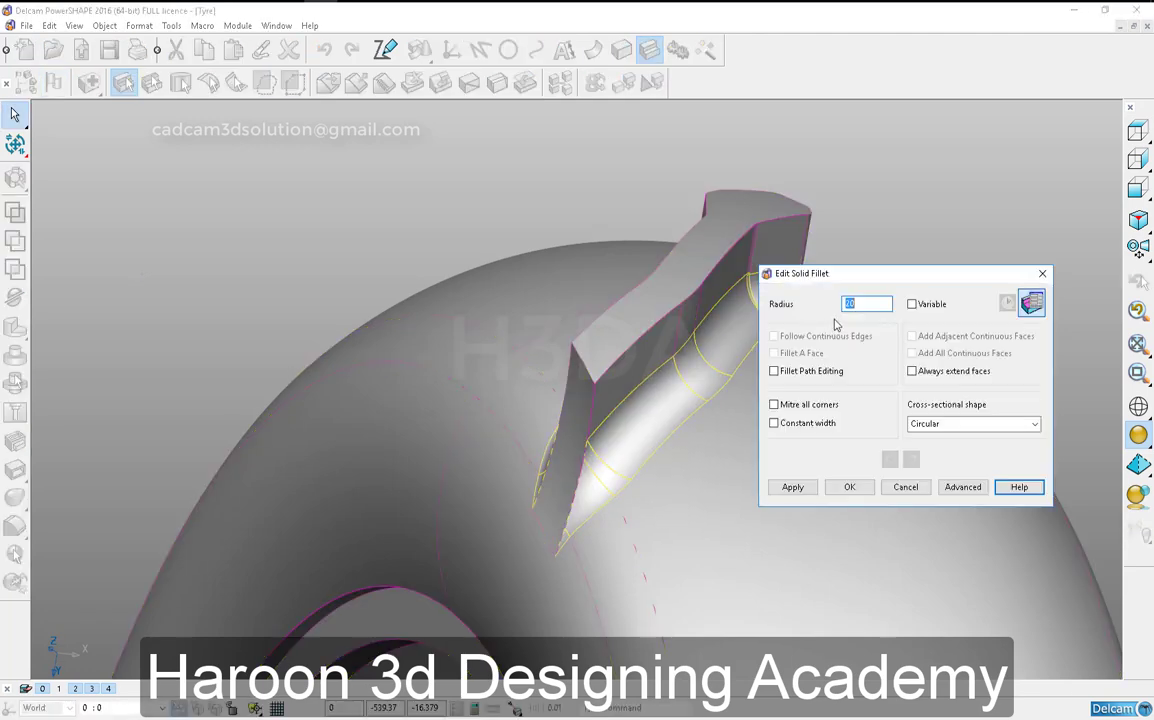
pyautogui.click(792, 487)
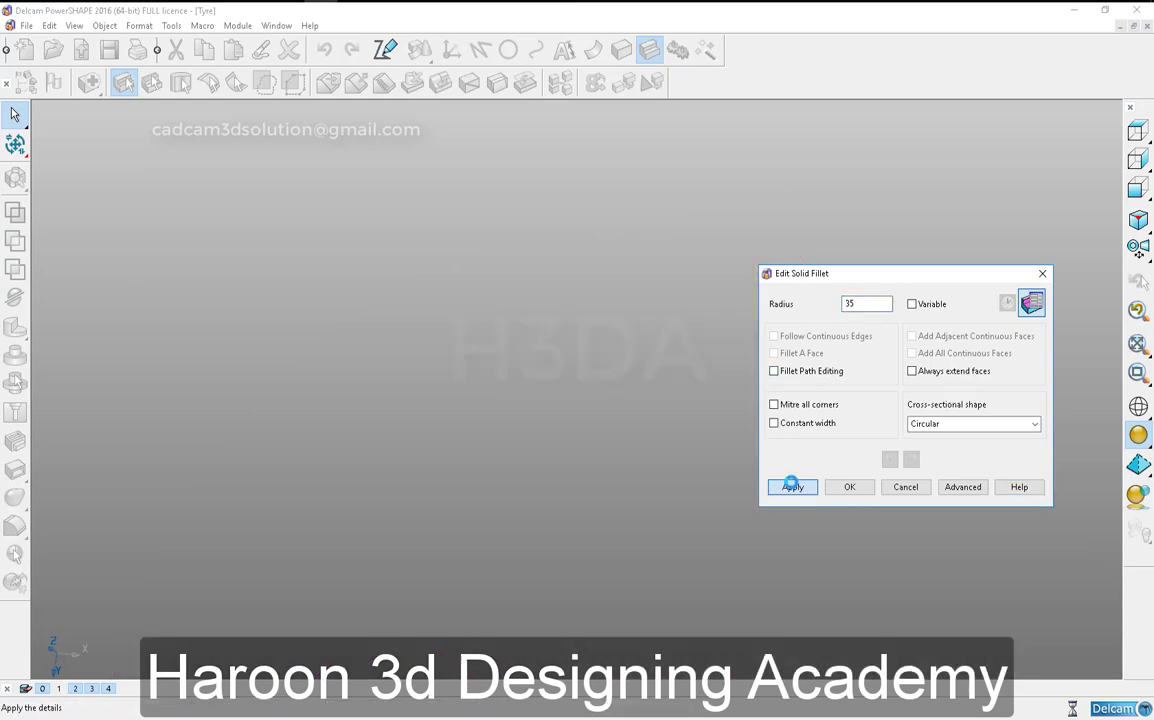
pyautogui.click(892, 487)
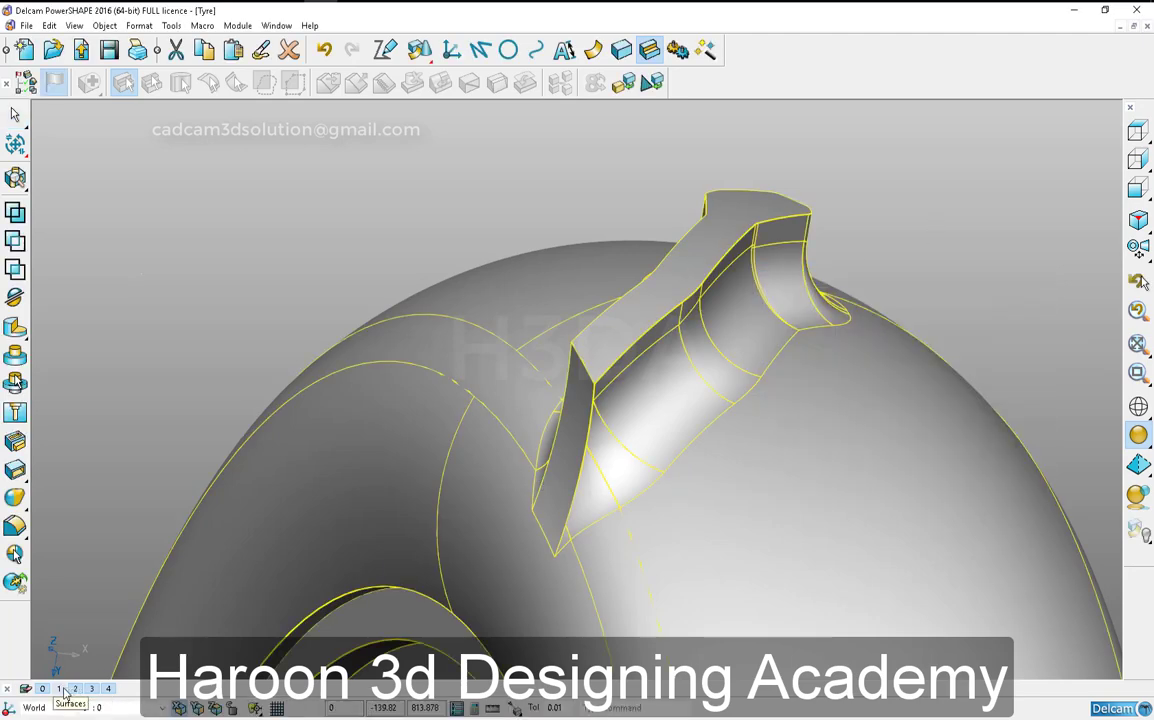
# - Overlay the finished reference tyre on the model to compare the filleted tread block, and hide it again
pyautogui.click(899, 241)
pyautogui.rightClick(915, 249)
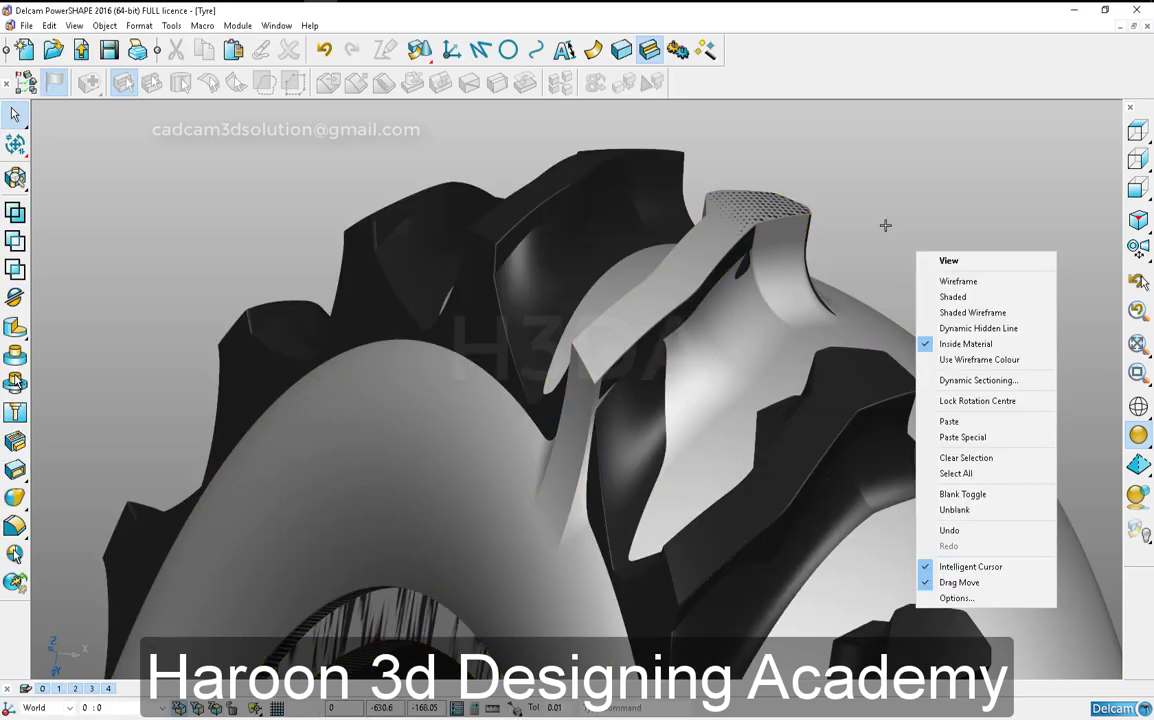
pyautogui.moveTo(886, 225); pyautogui.dragTo(685, 460, button='middle')
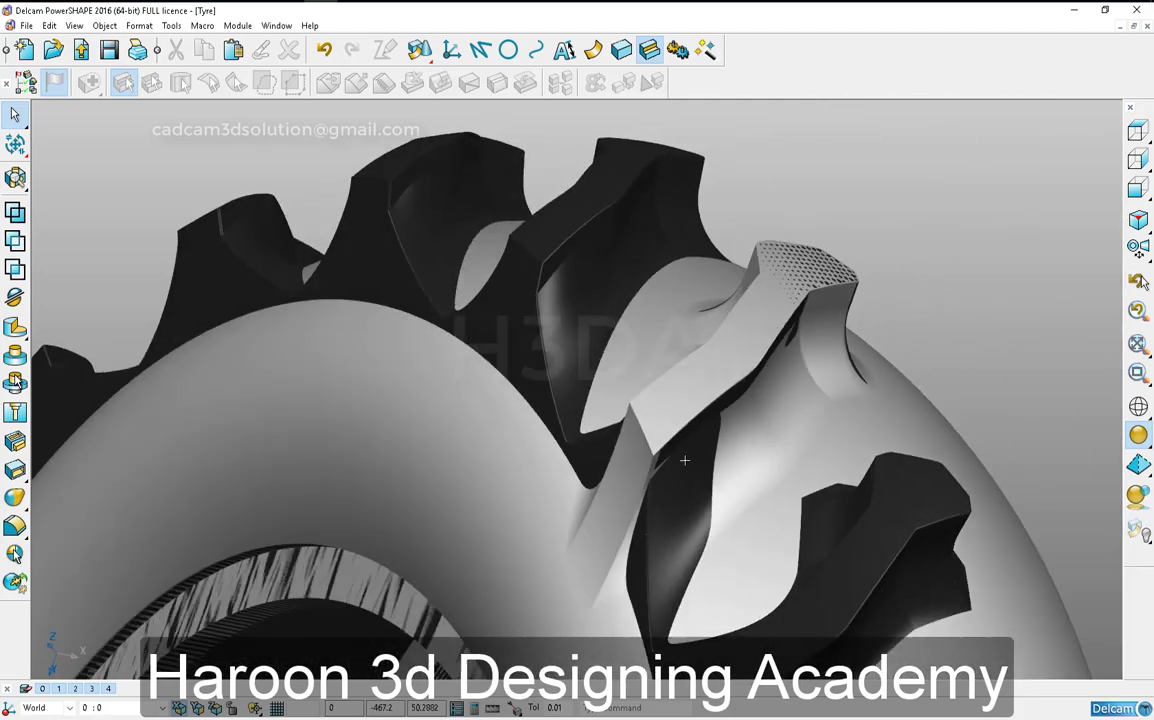
pyautogui.click(635, 457)
pyautogui.hotkey('ctrl', 'k')
pyautogui.scroll(-4, 796, 250)
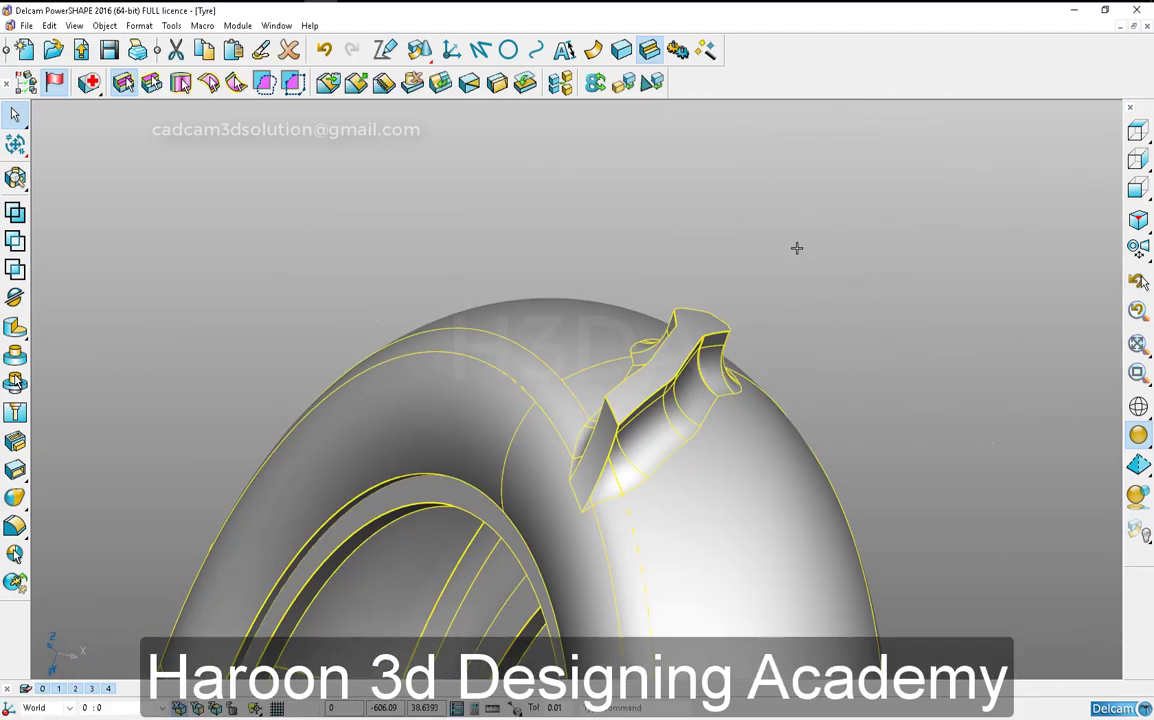
pyautogui.click(762, 241)
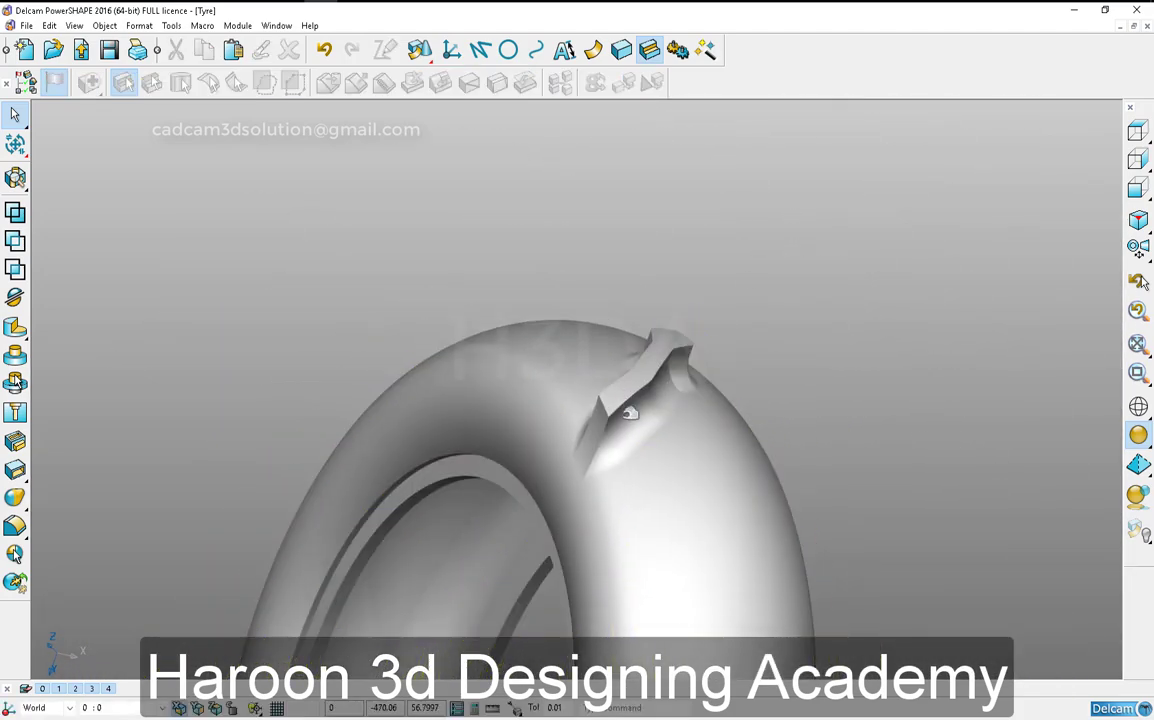
pyautogui.click(1137, 188)
pyautogui.click(1138, 189)
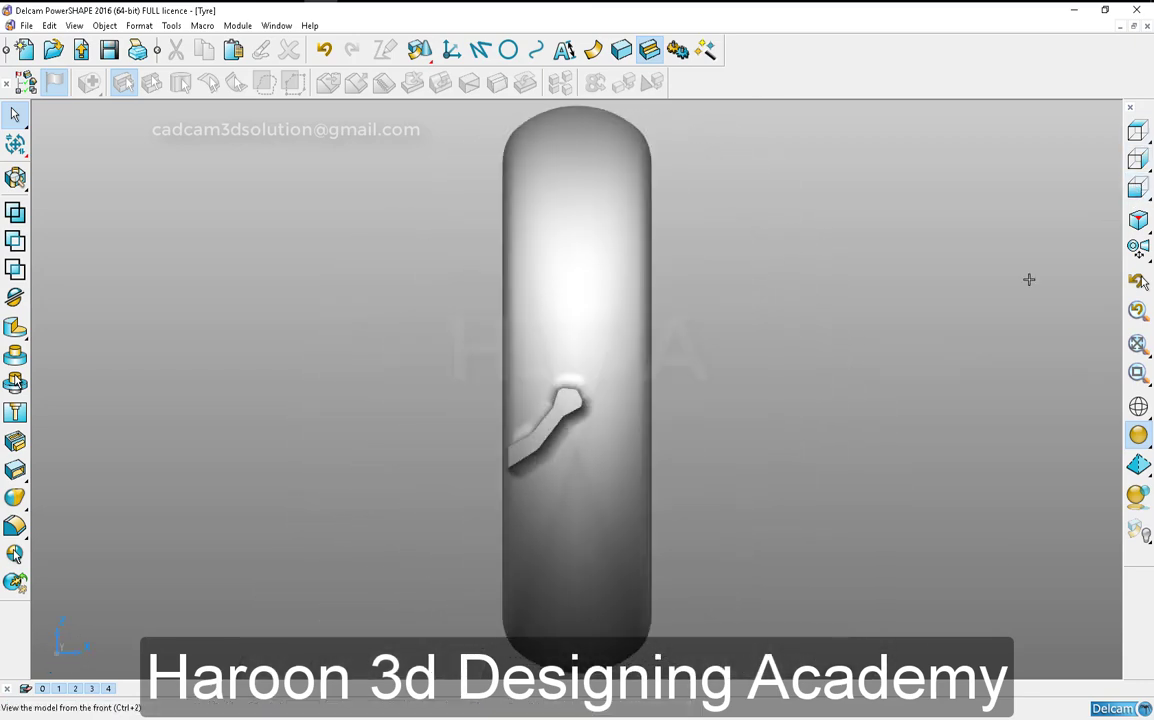
pyautogui.click(481, 50)
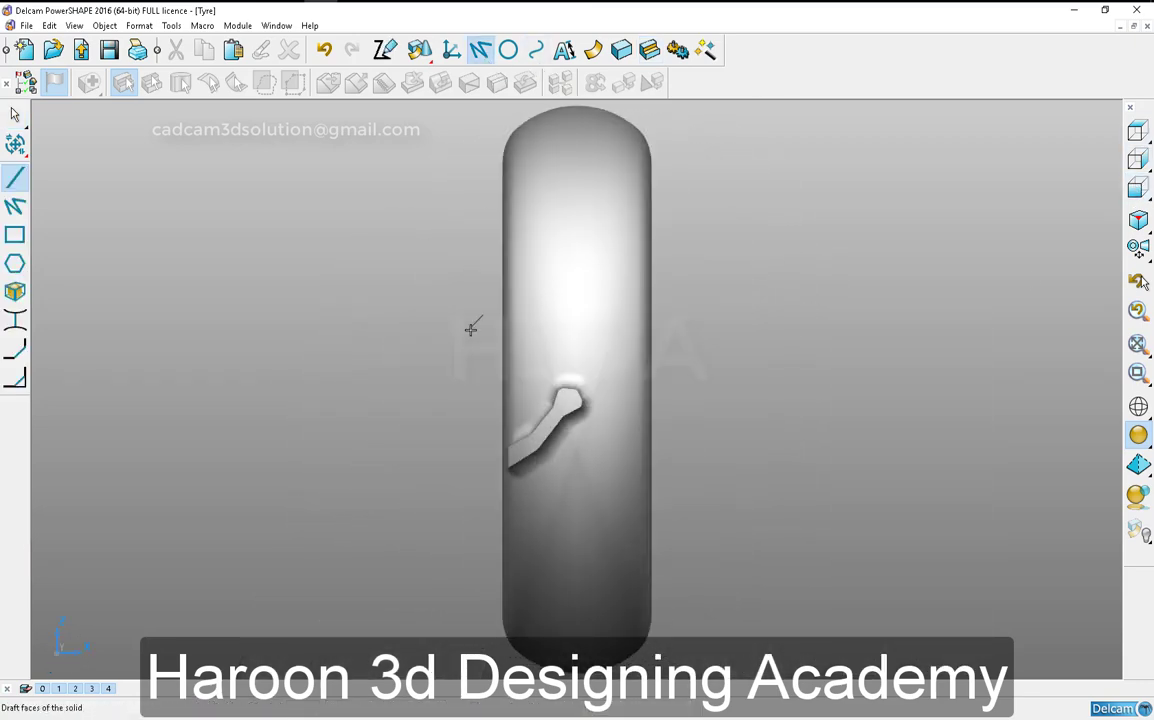
pyautogui.click(15, 235)
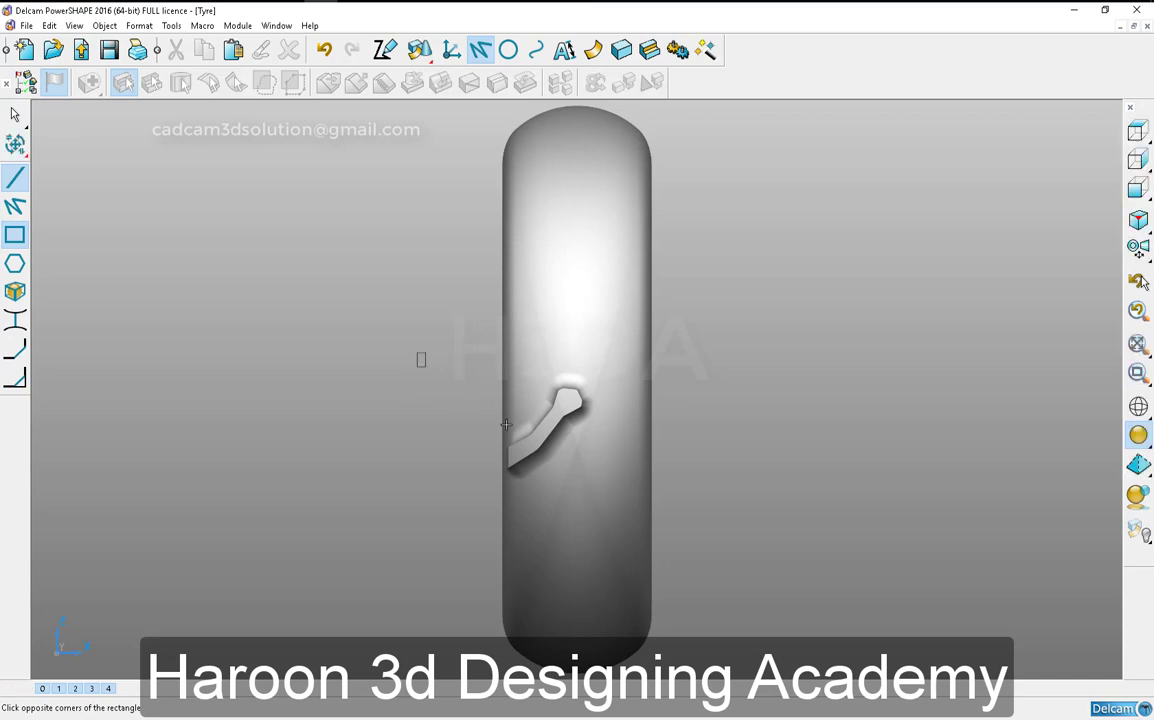
pyautogui.click(425, 367)
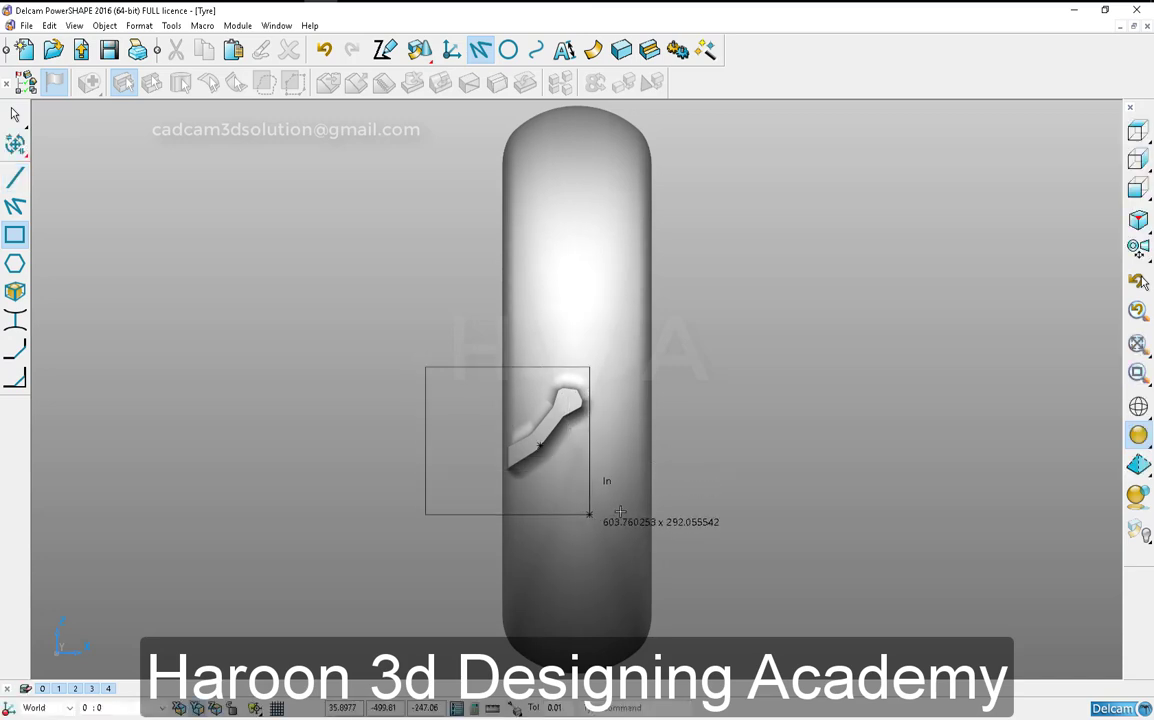
pyautogui.rightClick(713, 417)
# - Show the solid feature tree, start the general edits and display the reference tyre over the model
pyautogui.click(24, 84)
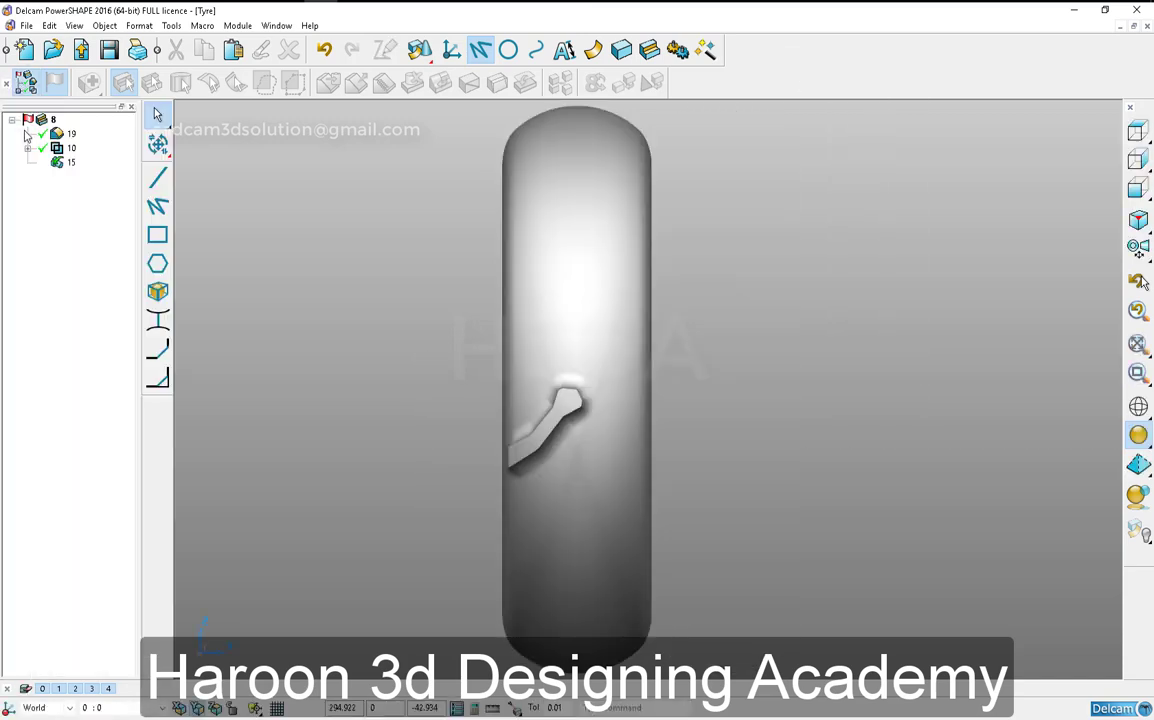
pyautogui.click(69, 148)
pyautogui.moveTo(497, 554); pyautogui.dragTo(842, 392, button='middle')
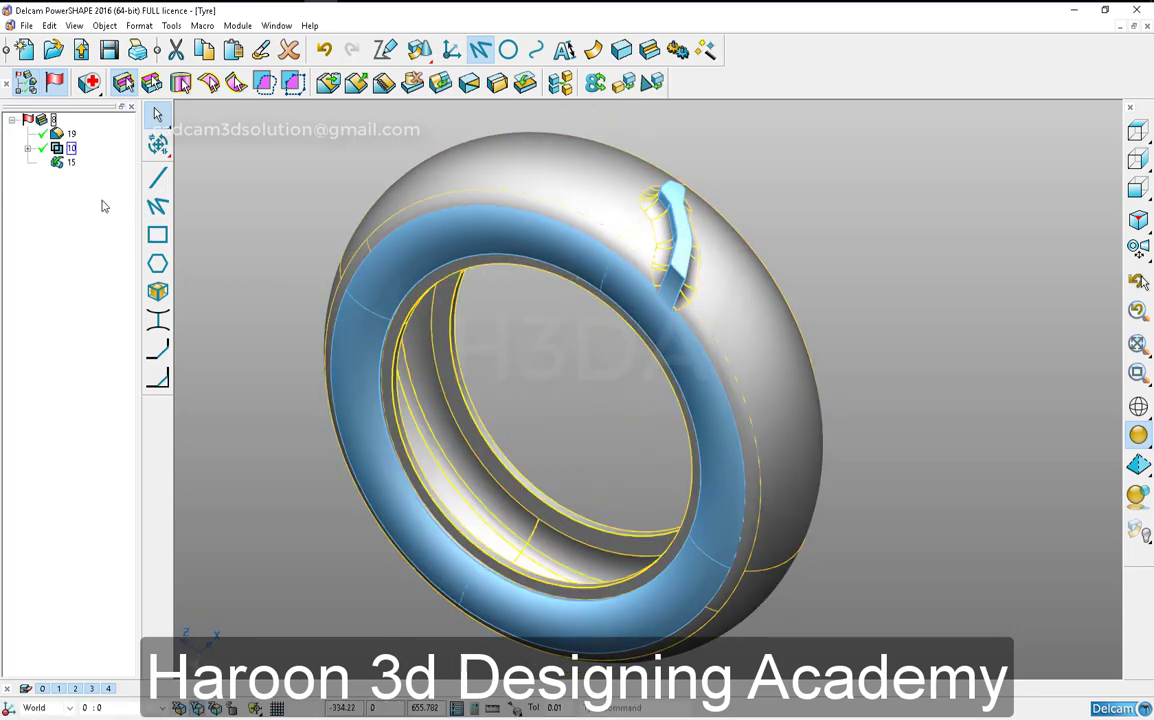
pyautogui.click(158, 145)
pyautogui.rightClick(284, 501)
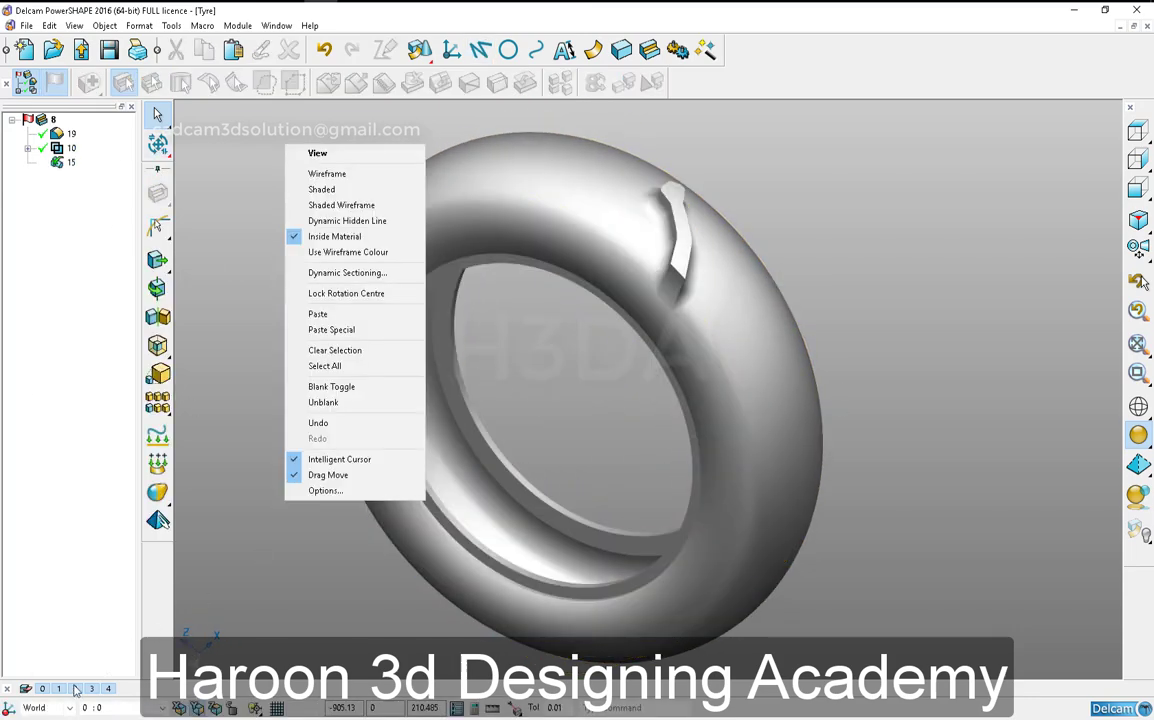
pyautogui.click(272, 627)
pyautogui.click(439, 489)
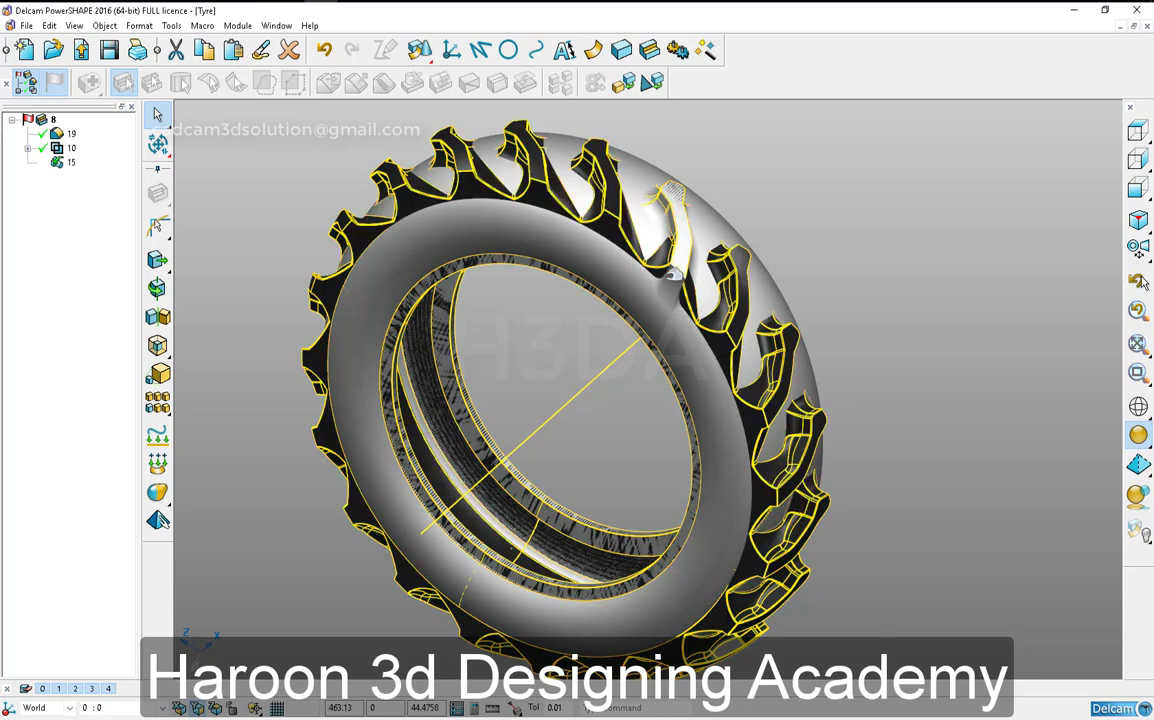
# - Create a circular pattern of the tread block's Boolean feature with 20 elements around the tyre
pyautogui.click(70, 149)
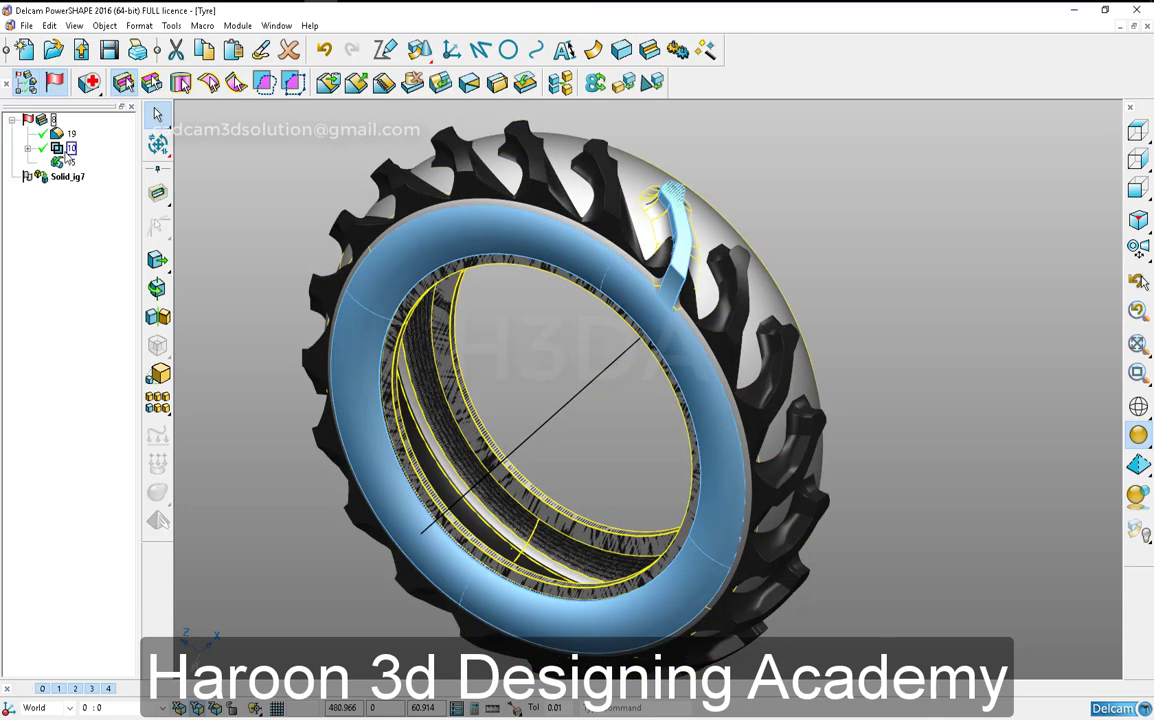
pyautogui.click(157, 318)
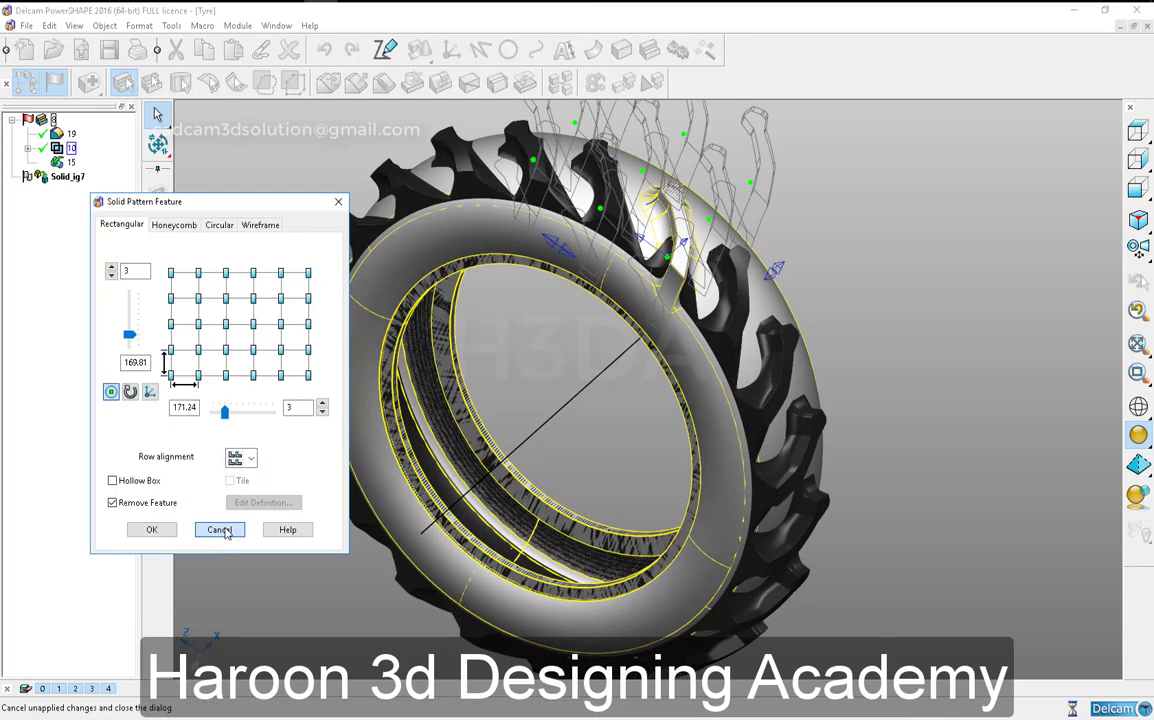
pyautogui.click(222, 530)
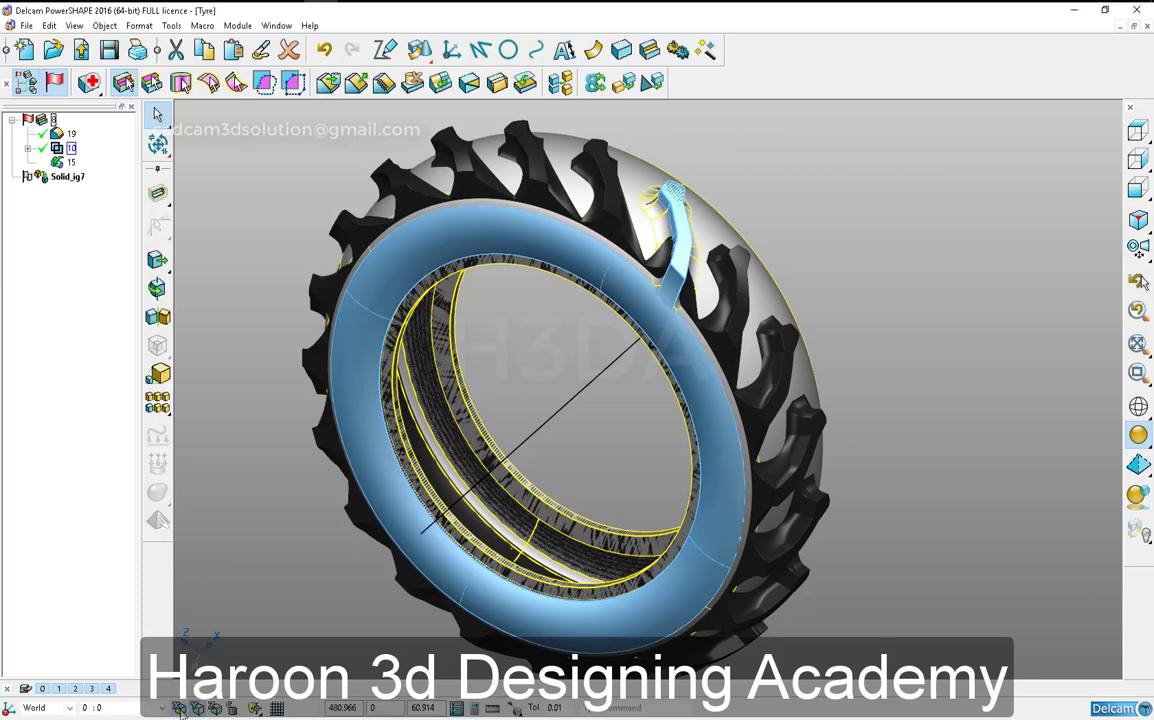
pyautogui.click(157, 318)
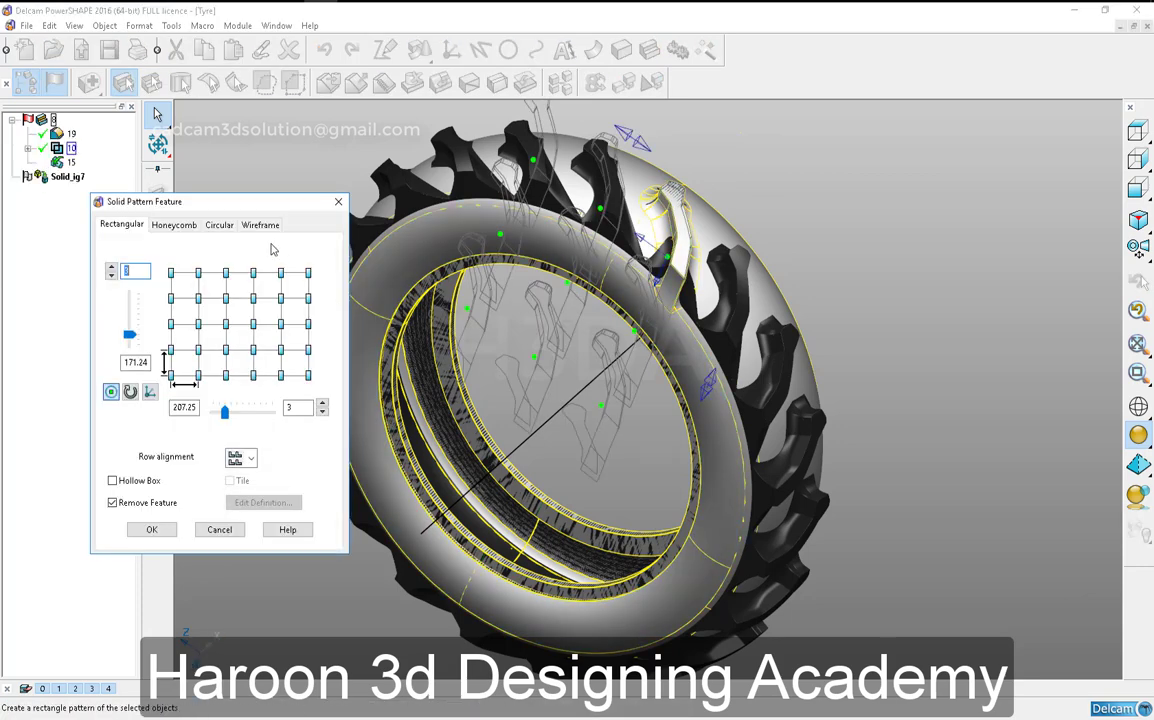
pyautogui.click(219, 225)
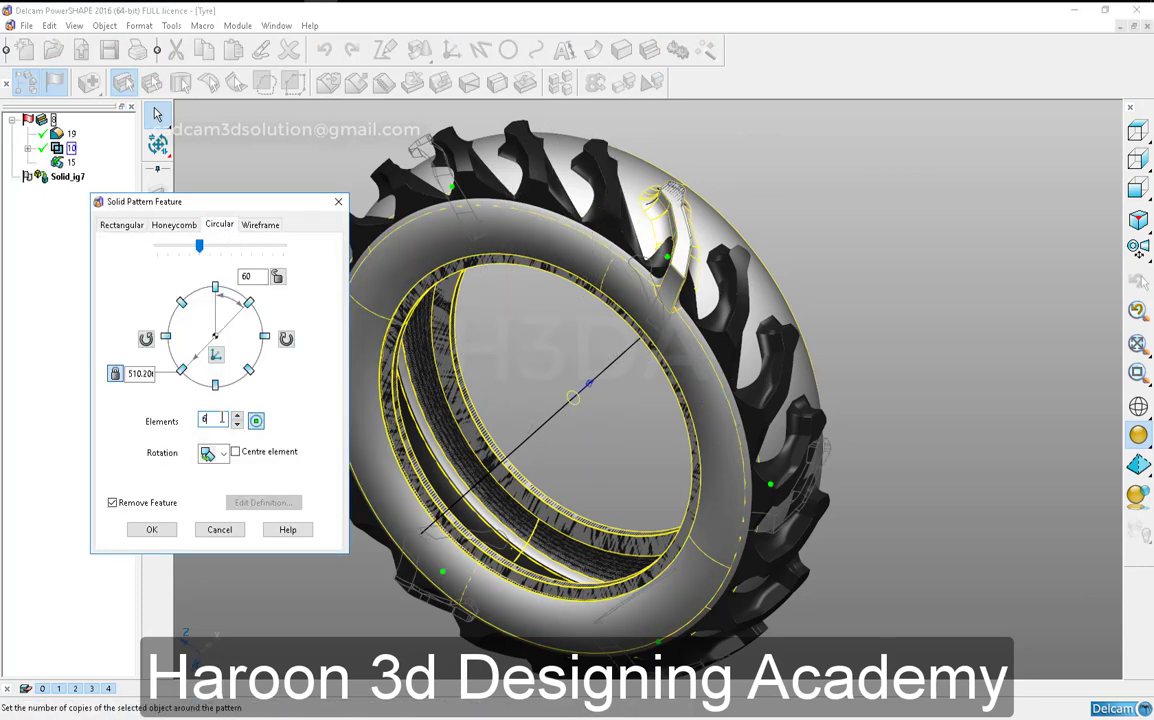
pyautogui.write('20')
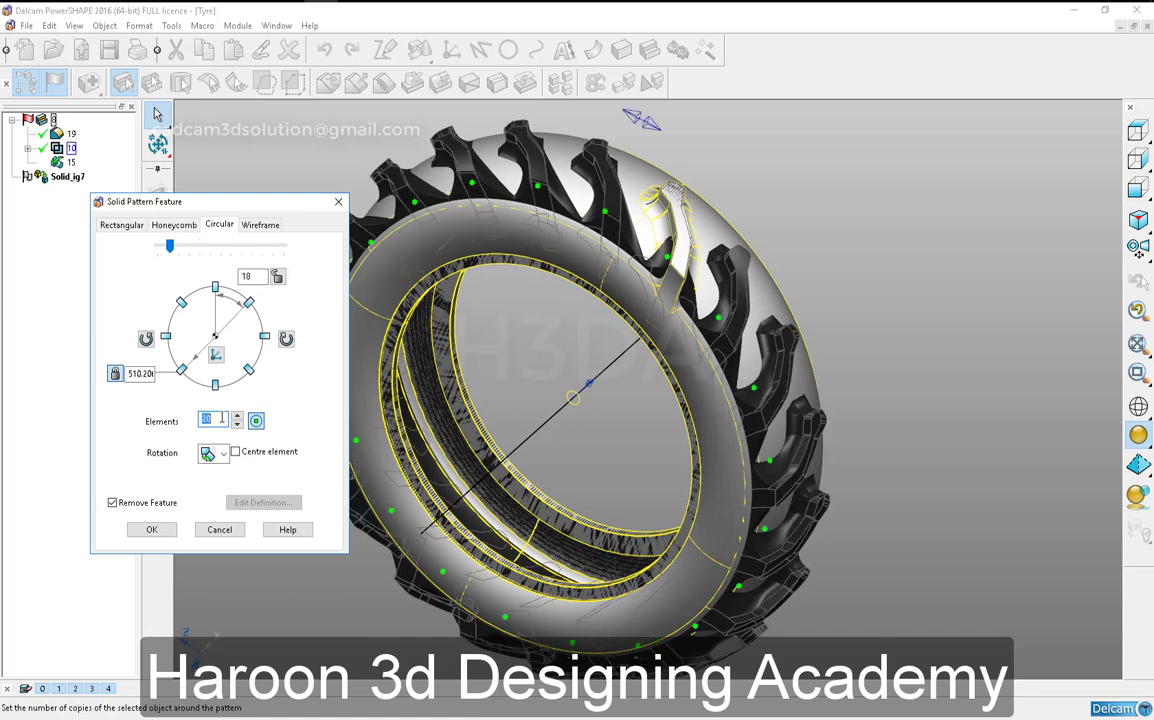
pyautogui.click(152, 530)
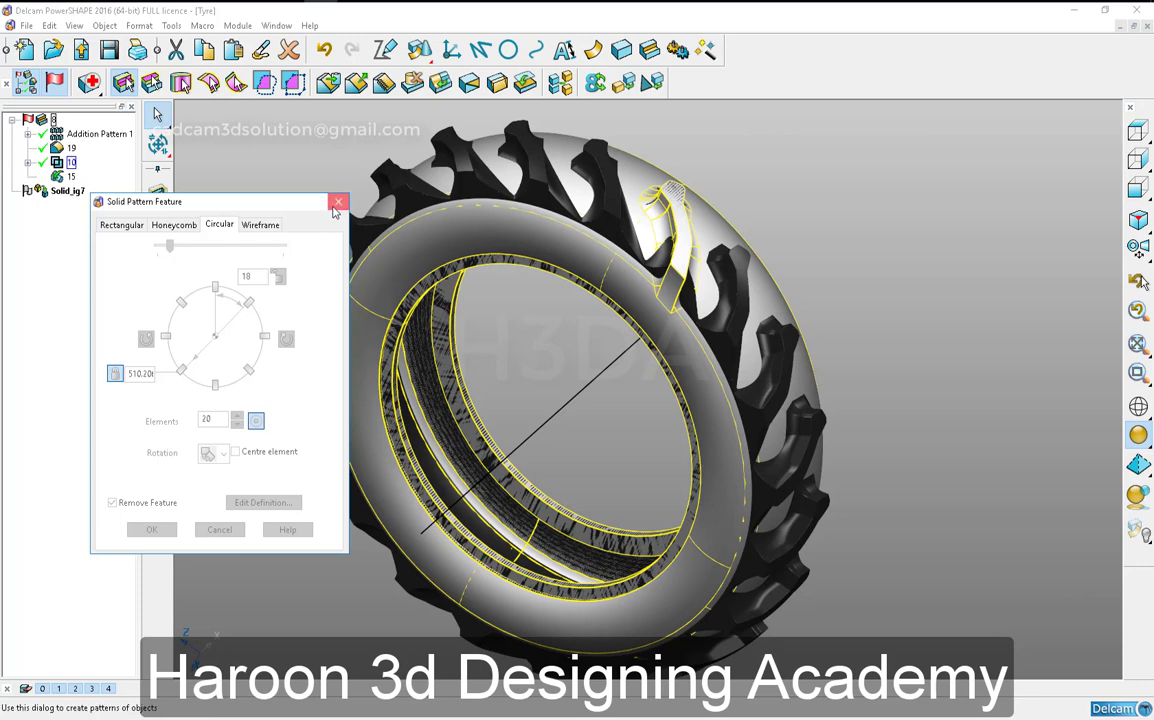
# - Delete the fillet feature at the tread block's base from the active tyre solid's feature tree
pyautogui.rightClick(304, 195)
pyautogui.click(279, 195)
pyautogui.rightClick(57, 149)
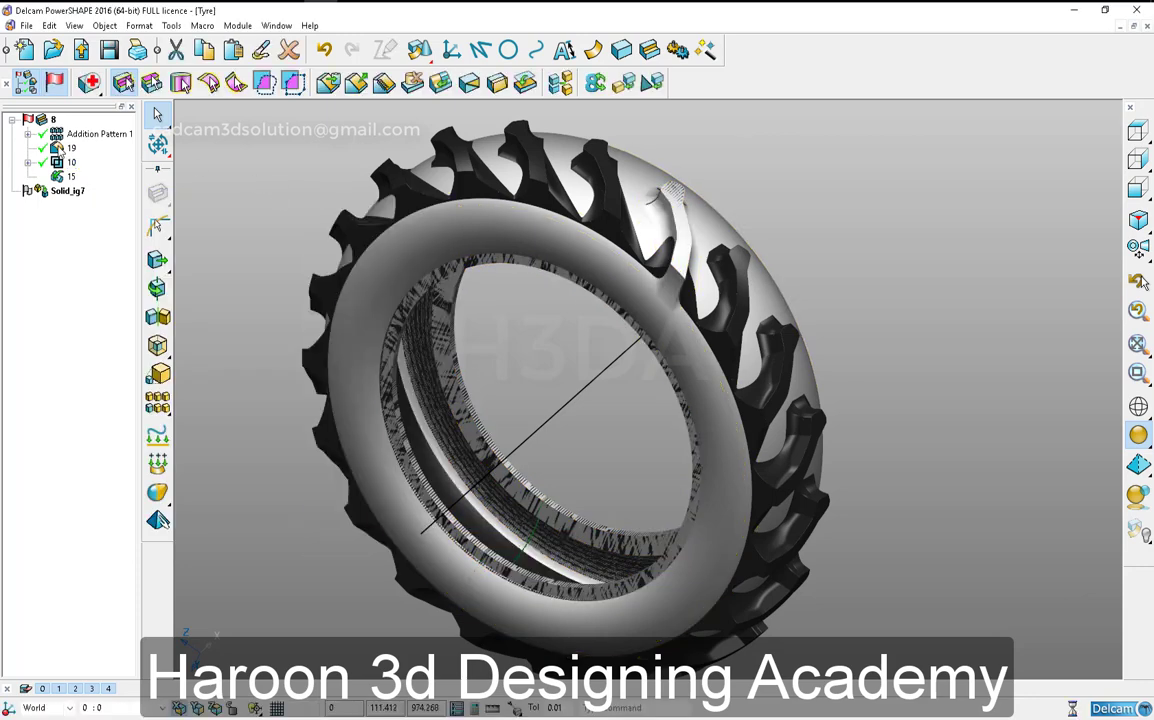
pyautogui.click(82, 183)
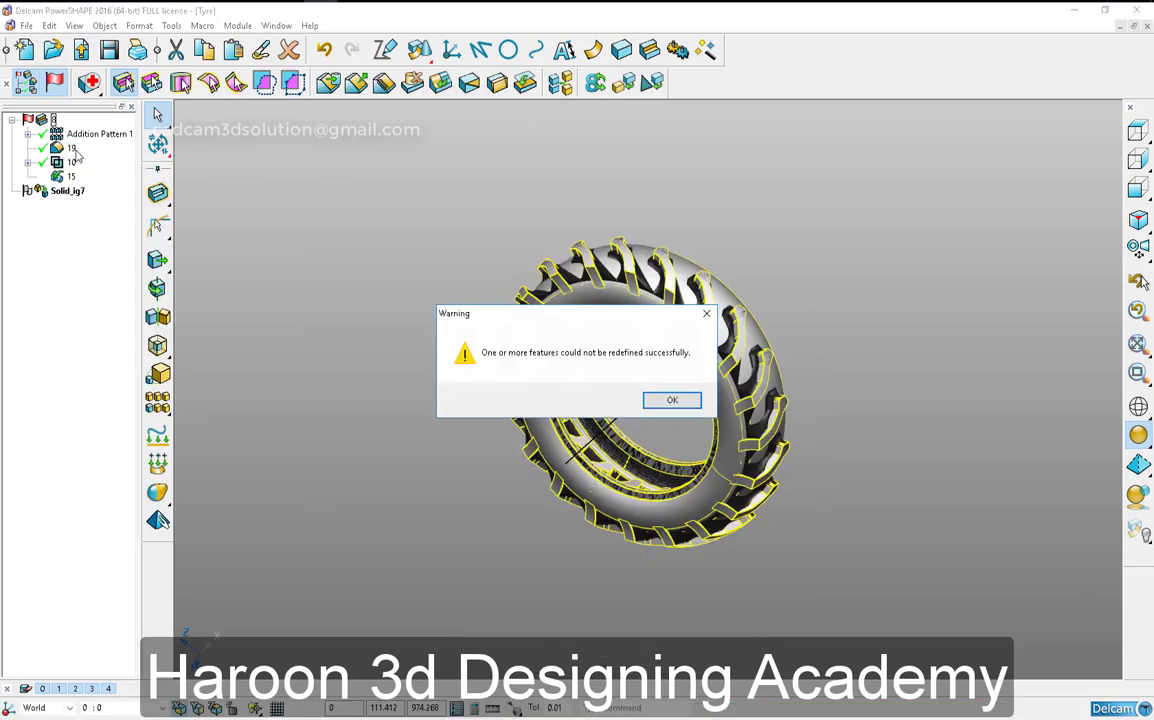
pyautogui.click(672, 400)
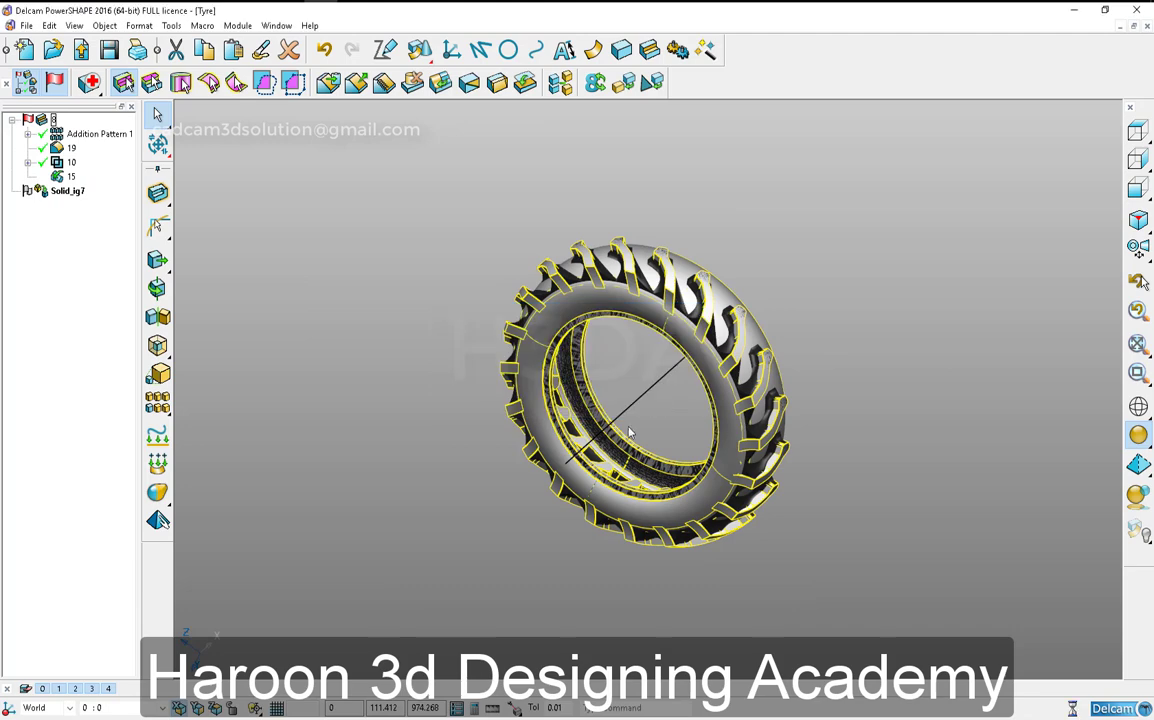
# - Compare the patterned tread blocks with the reference tyre and hide the reference
pyautogui.rightClick(677, 160)
pyautogui.click(677, 160)
pyautogui.keyDown('ctrl'); pyautogui.keyDown('shift'); pyautogui.moveTo(524, 200); pyautogui.dragTo(776, 430, button='middle'); pyautogui.keyUp('shift'); pyautogui.keyUp('ctrl')
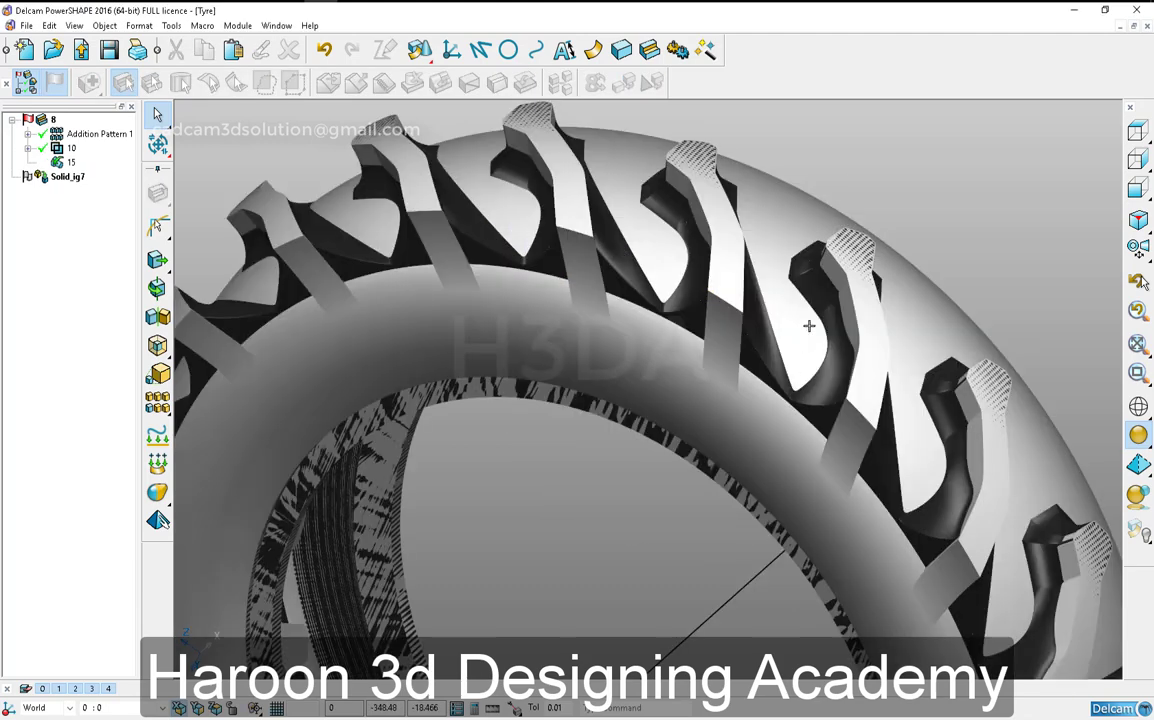
pyautogui.click(727, 303)
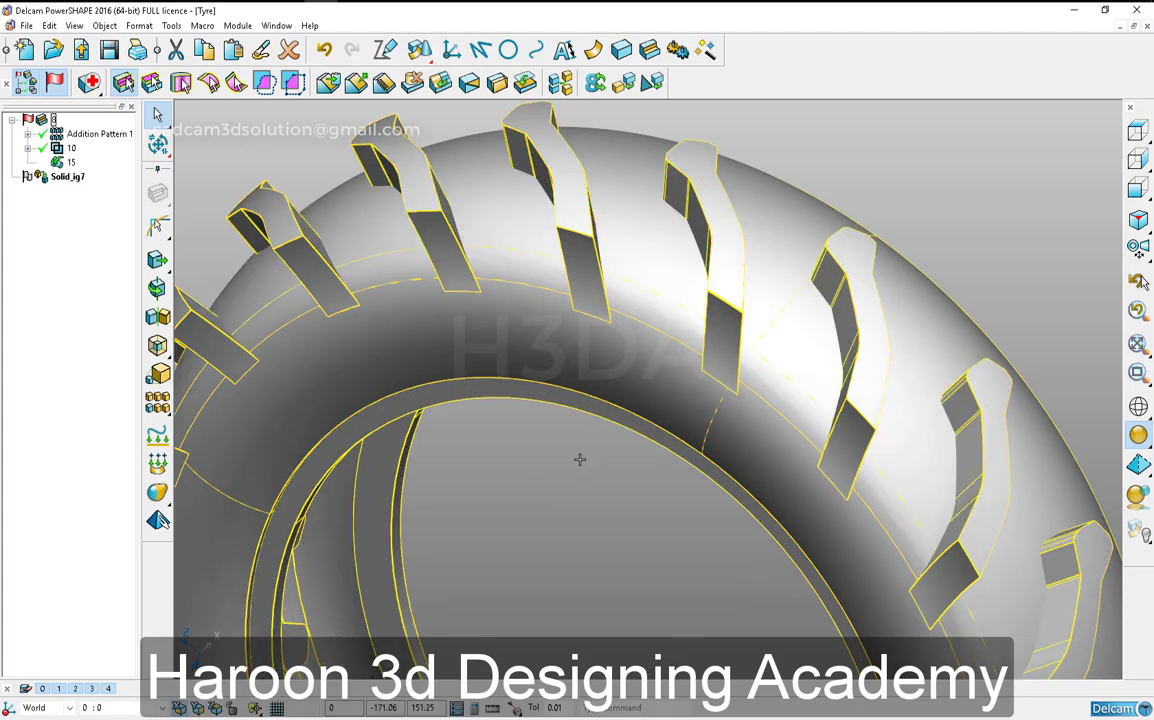
# - Expand the pattern and Boolean features in the solid tree and copy out the Boolean feature's secondary solid, the tread block
pyautogui.click(67, 148)
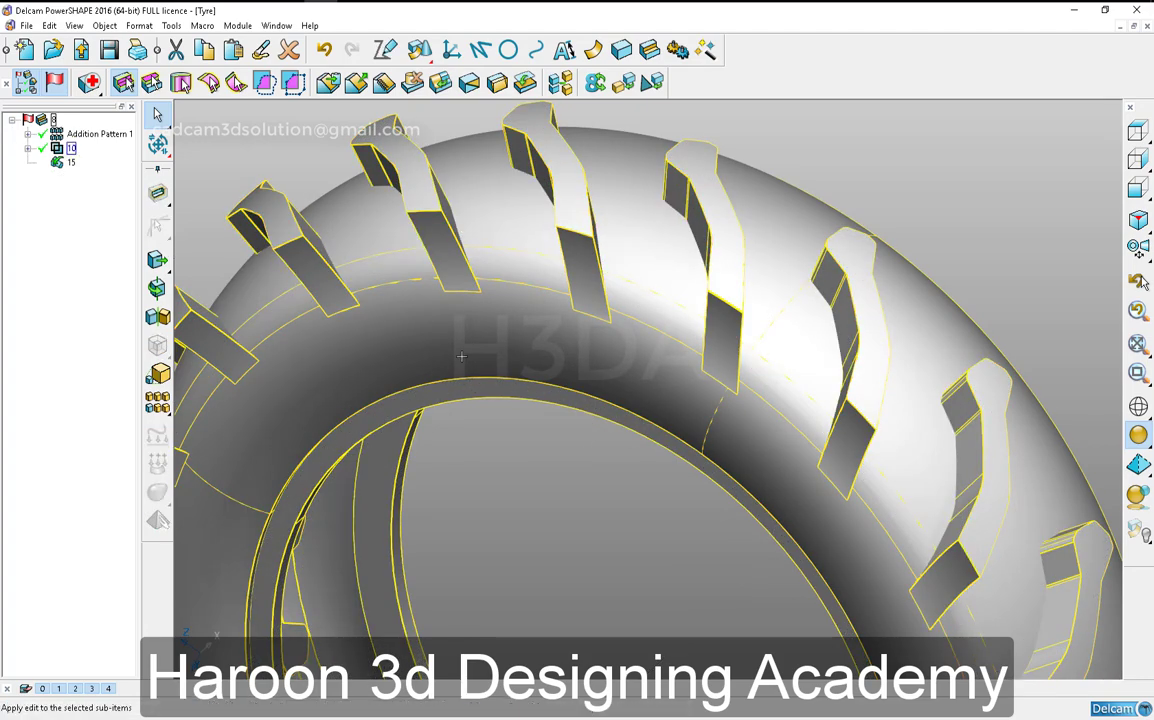
pyautogui.scroll(-8, 125, 223)
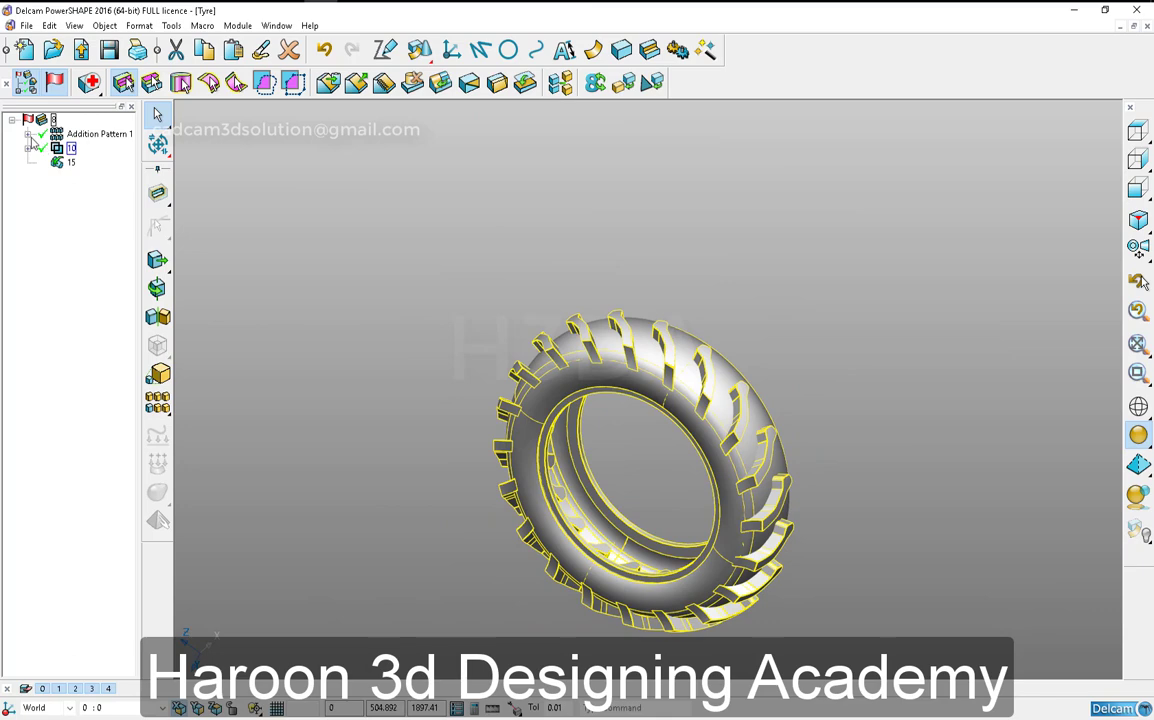
pyautogui.click(28, 134)
pyautogui.click(28, 162)
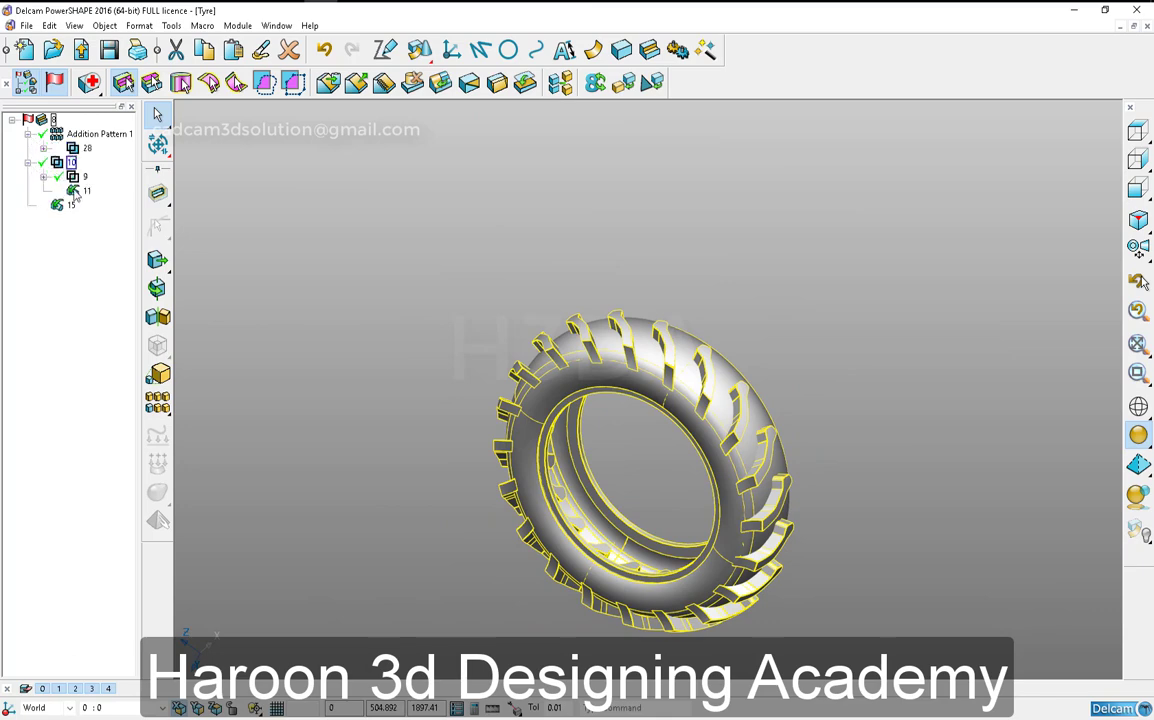
pyautogui.click(800, 257)
pyautogui.rightClick(819, 261)
pyautogui.click(747, 245)
pyautogui.scroll(4, 860, 587)
pyautogui.moveTo(860, 587); pyautogui.dragTo(771, 477, button='middle')
pyautogui.click(59, 164)
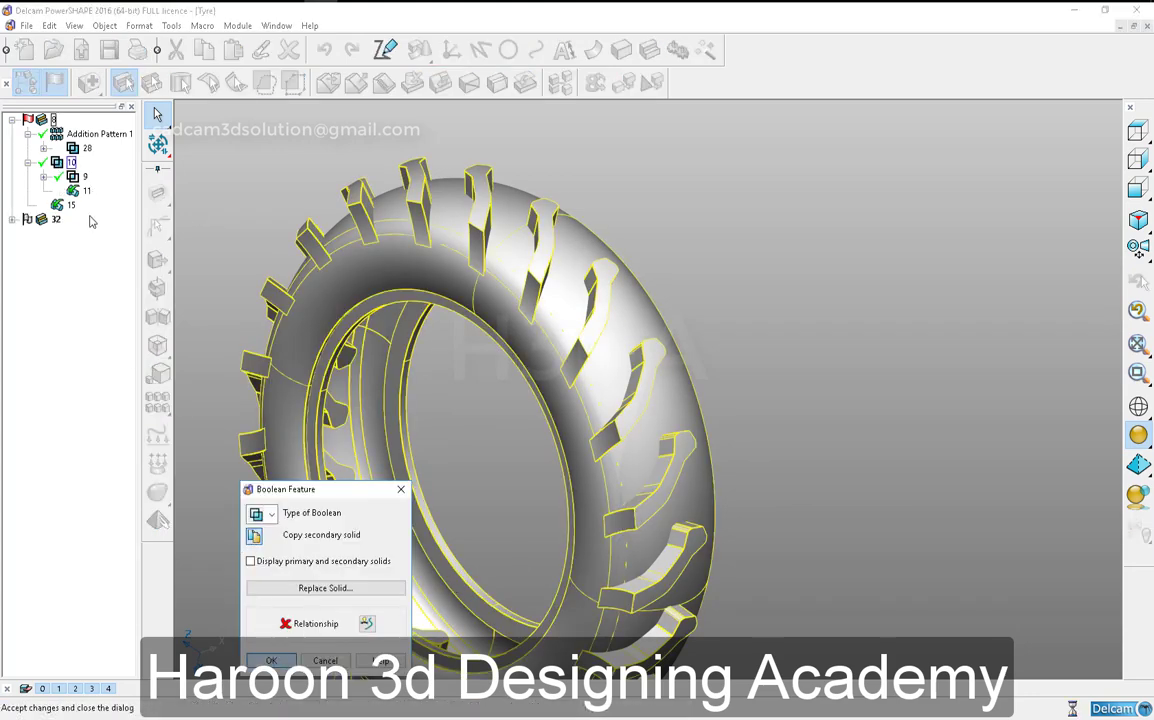
# - Mirror the copied tread block across the YZ plane without keeping the original copy
pyautogui.click(41, 221)
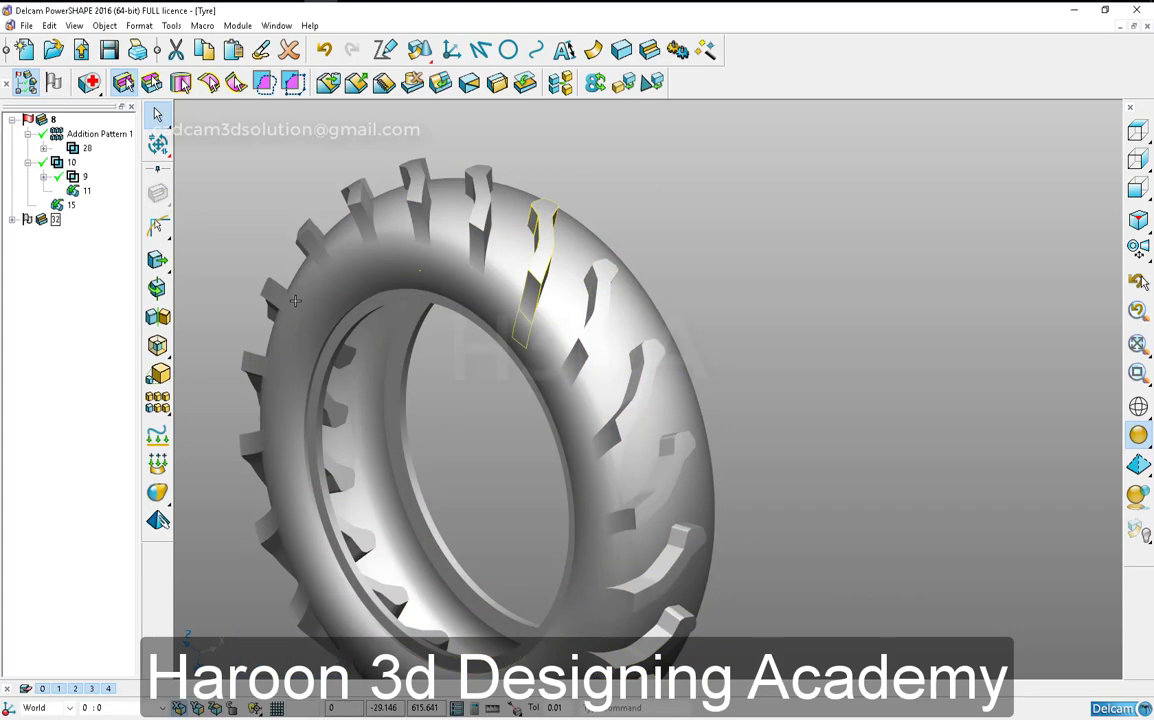
pyautogui.click(1138, 188)
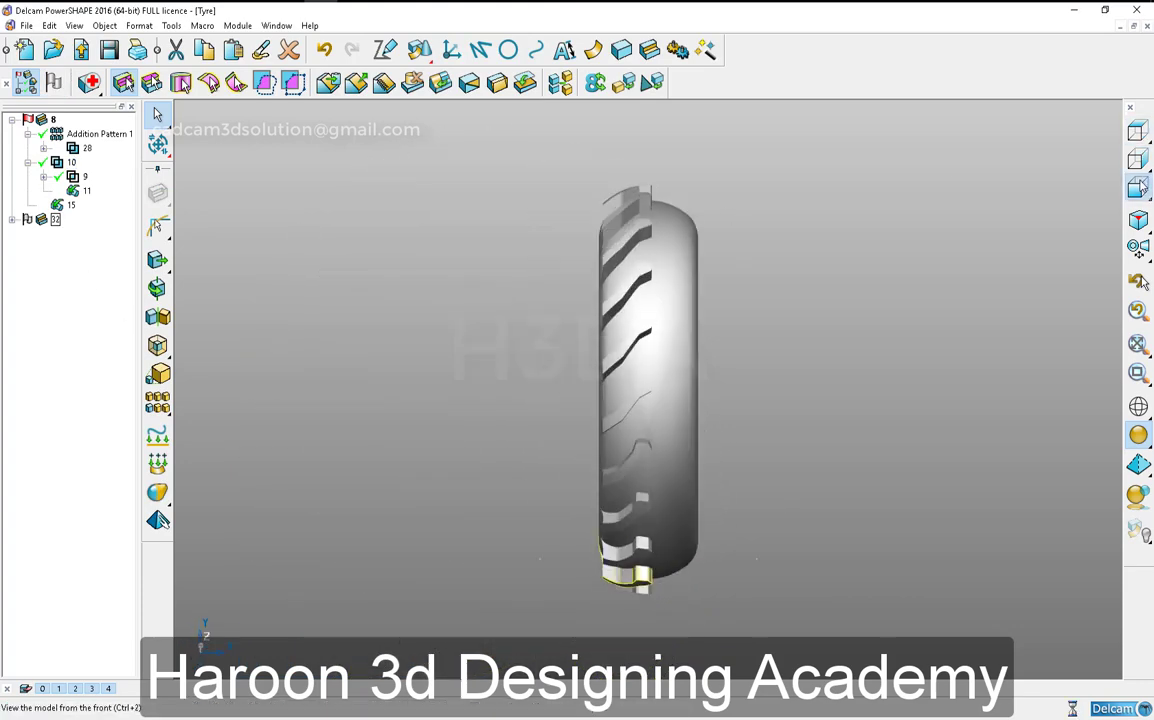
pyautogui.click(157, 316)
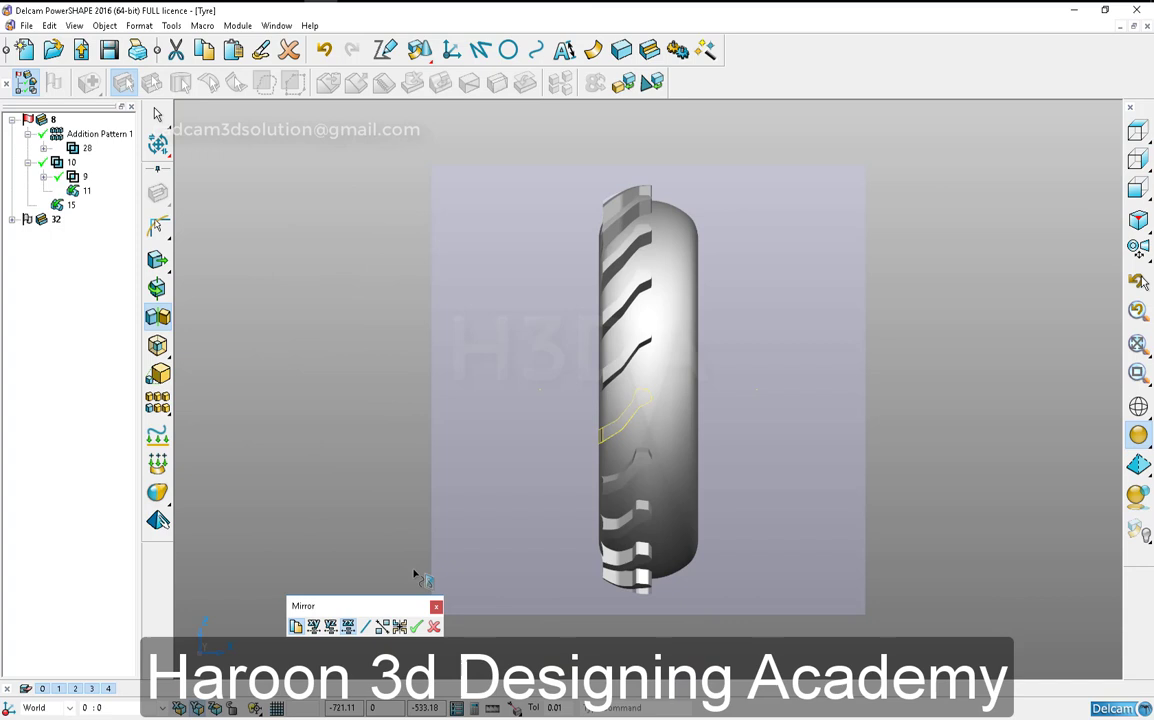
pyautogui.click(345, 628)
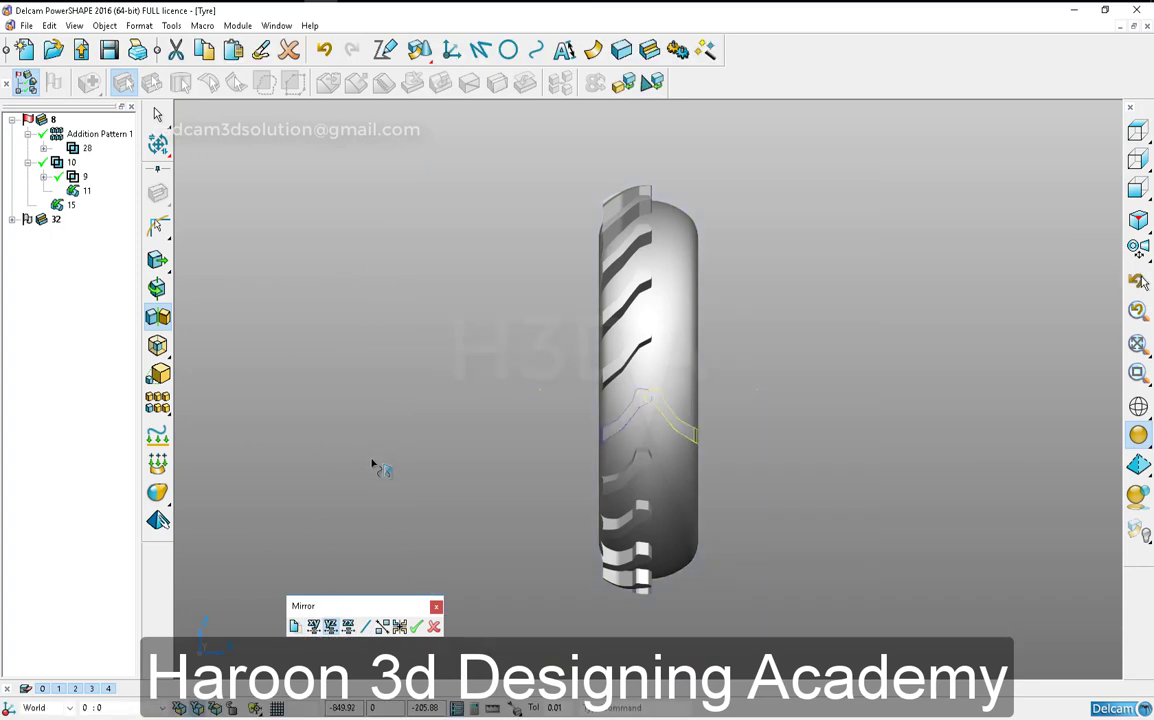
pyautogui.click(417, 627)
pyautogui.click(434, 627)
# - Rotate the mirrored tread block by 9 degrees around the tyre axis without making a copy
pyautogui.click(157, 288)
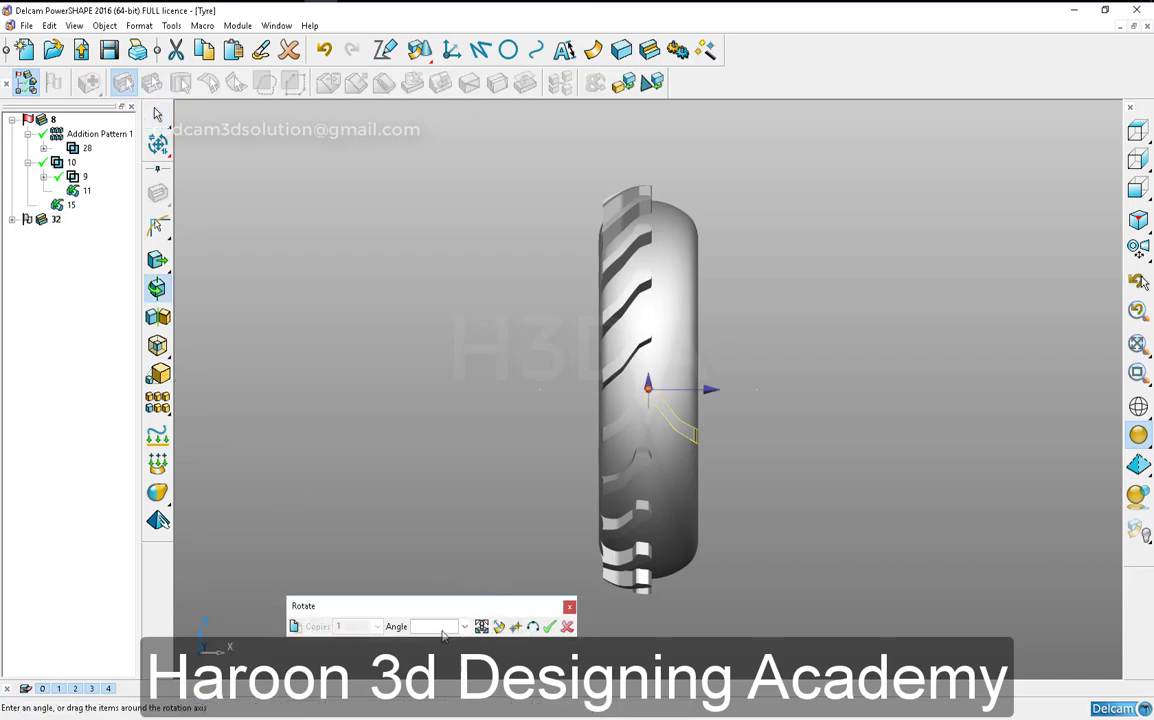
pyautogui.write('360/20')
pyautogui.press('Return')
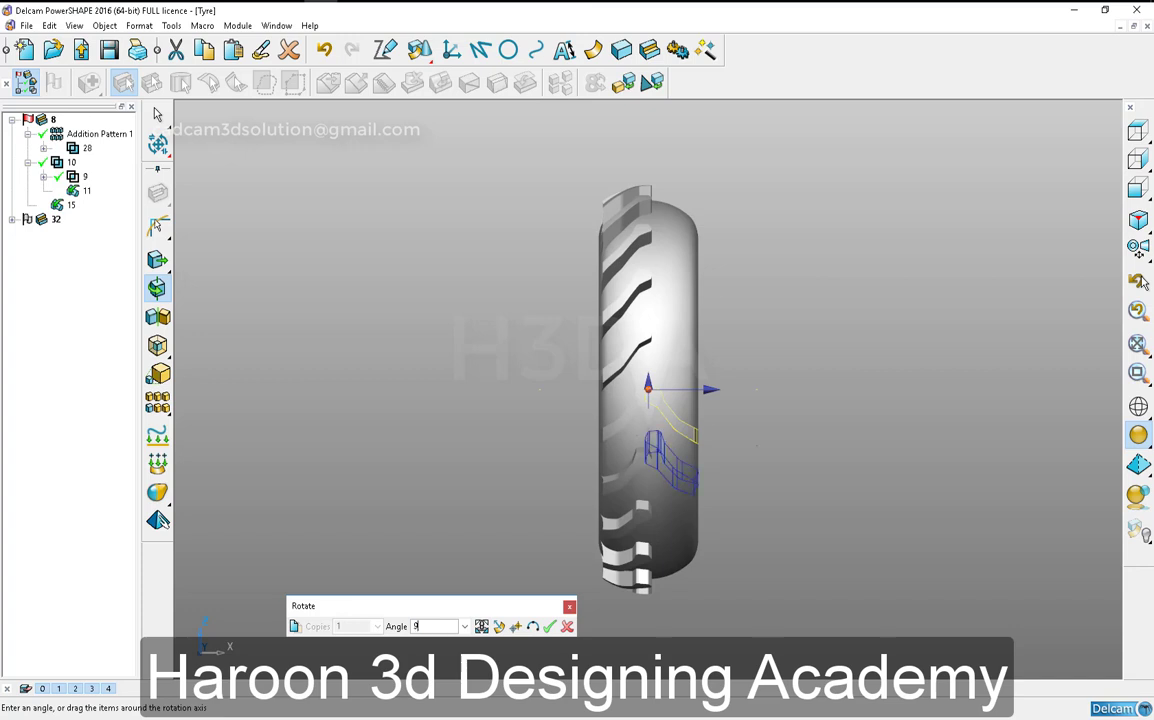
pyautogui.press('Return')
pyautogui.click(433, 497)
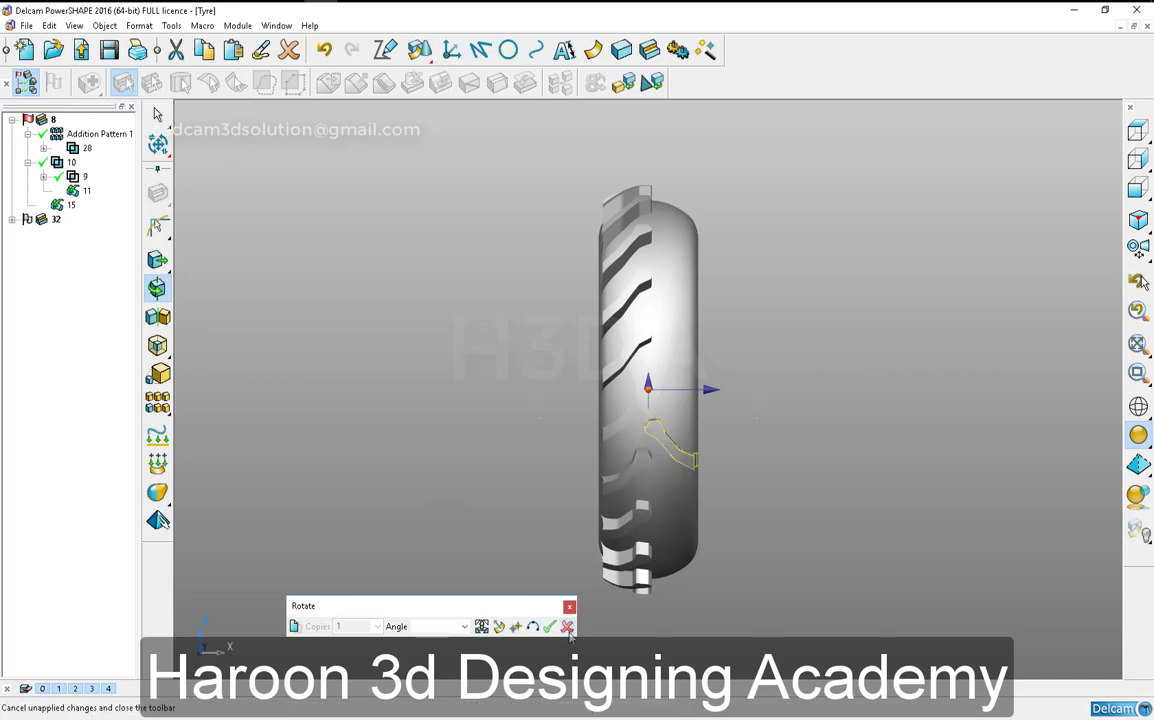
pyautogui.click(568, 629)
# - Inspect the mirrored tread block's position between the patterned blocks and add it to the active tyre solid
pyautogui.moveTo(512, 400); pyautogui.dragTo(580, 265, button='middle')
pyautogui.scroll(5, 695, 415)
pyautogui.click(770, 482)
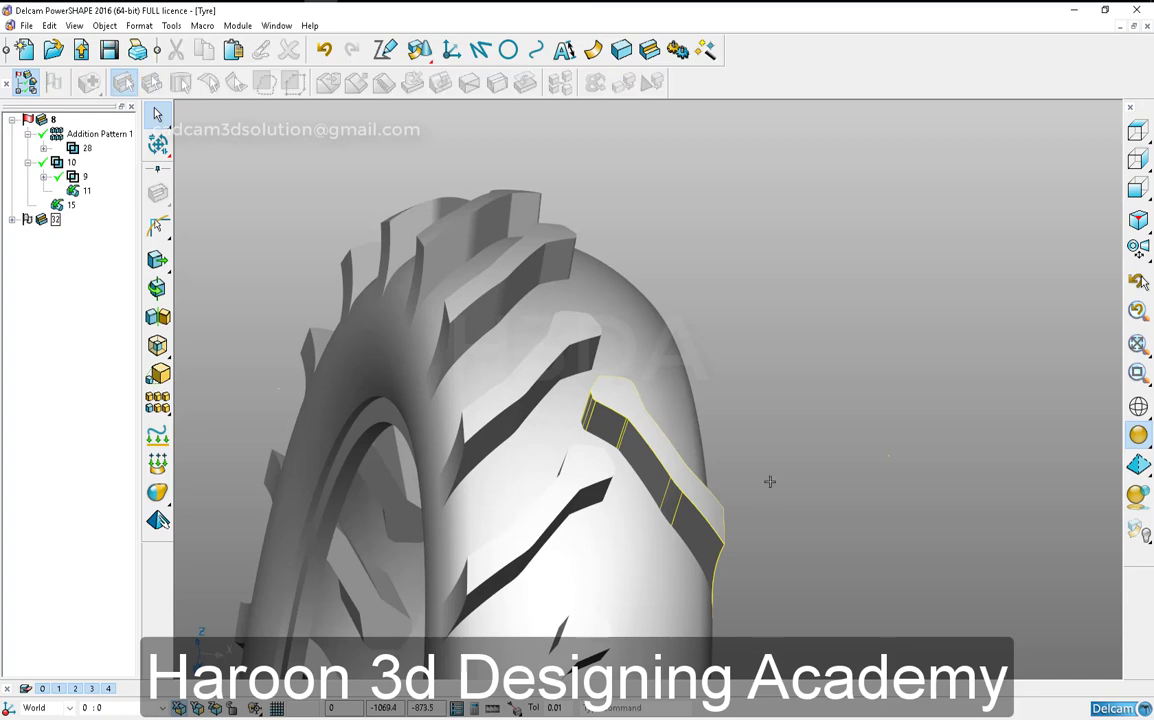
pyautogui.moveTo(645, 478); pyautogui.dragTo(842, 458, button='middle')
pyautogui.moveTo(595, 392); pyautogui.dragTo(671, 396, button='middle')
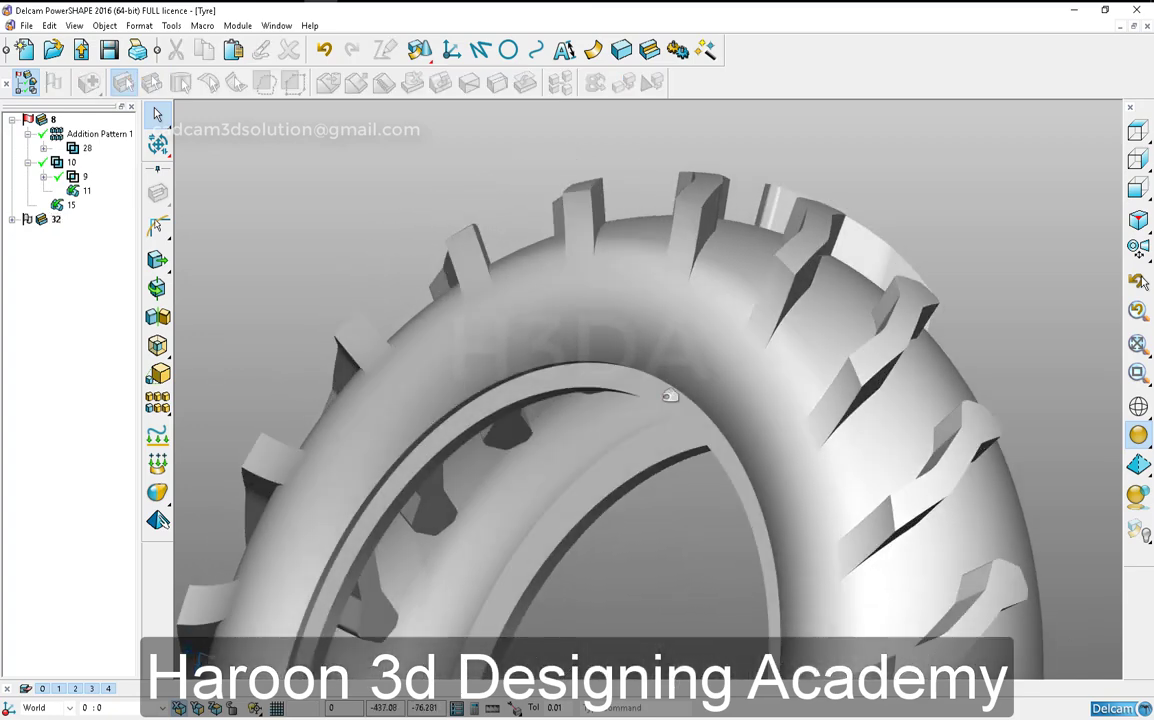
pyautogui.moveTo(479, 361); pyautogui.dragTo(494, 530, button='middle')
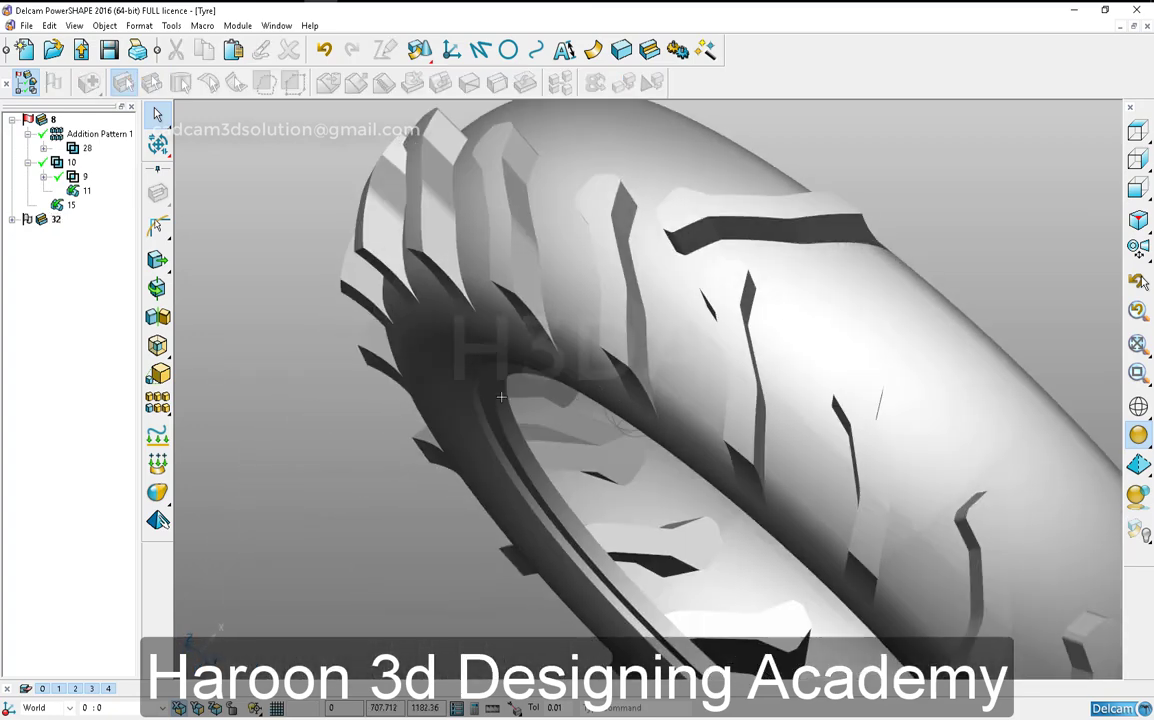
pyautogui.click(713, 232)
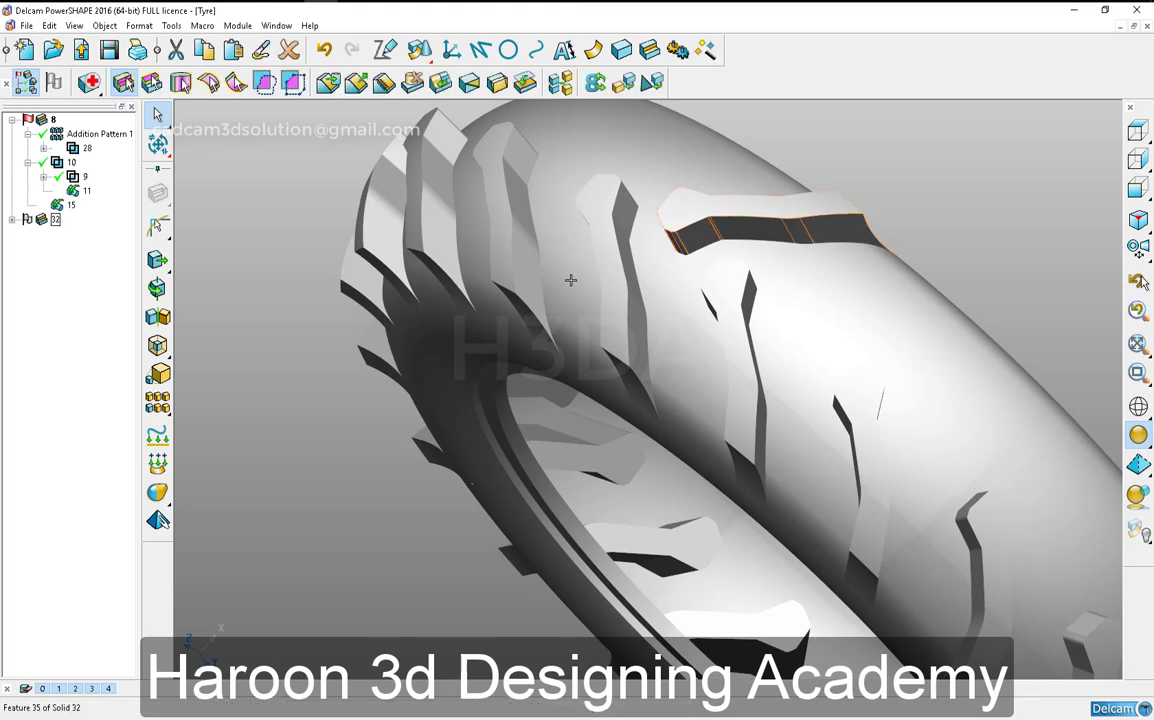
pyautogui.click(164, 174)
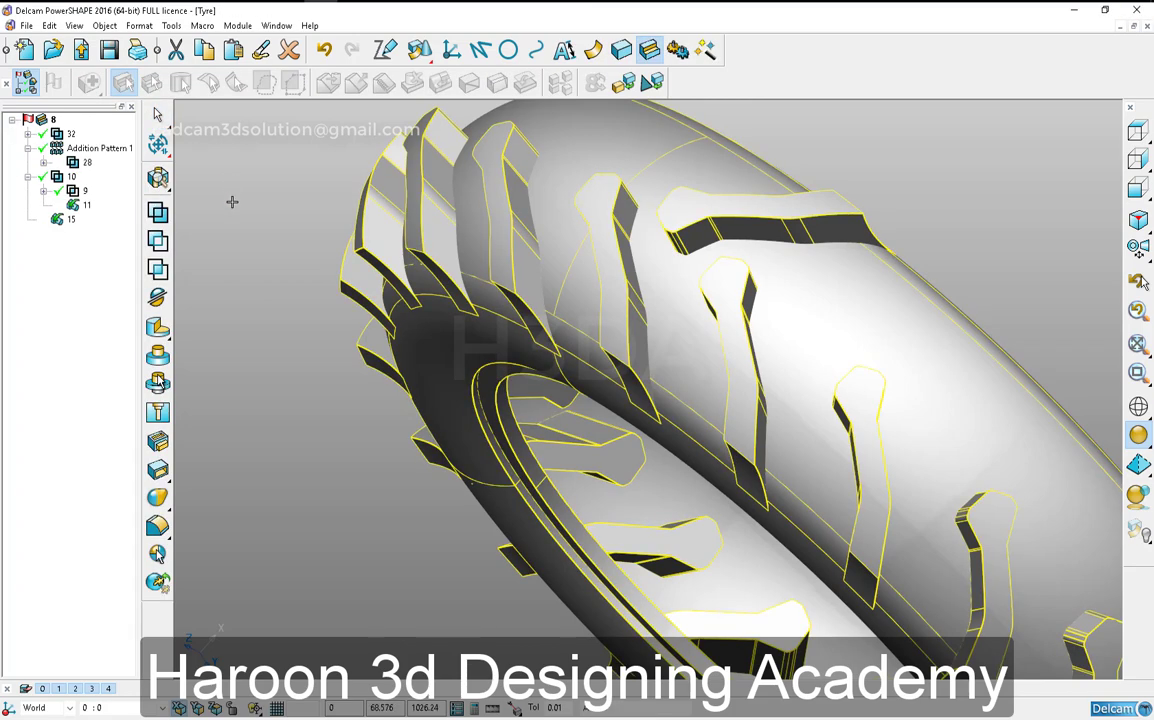
pyautogui.click(245, 204)
# - Fillet the base edges of the mirrored tread block and a neighbouring patterned block with radius 20
pyautogui.moveTo(286, 366); pyautogui.dragTo(302, 361, button='middle')
pyautogui.click(158, 526)
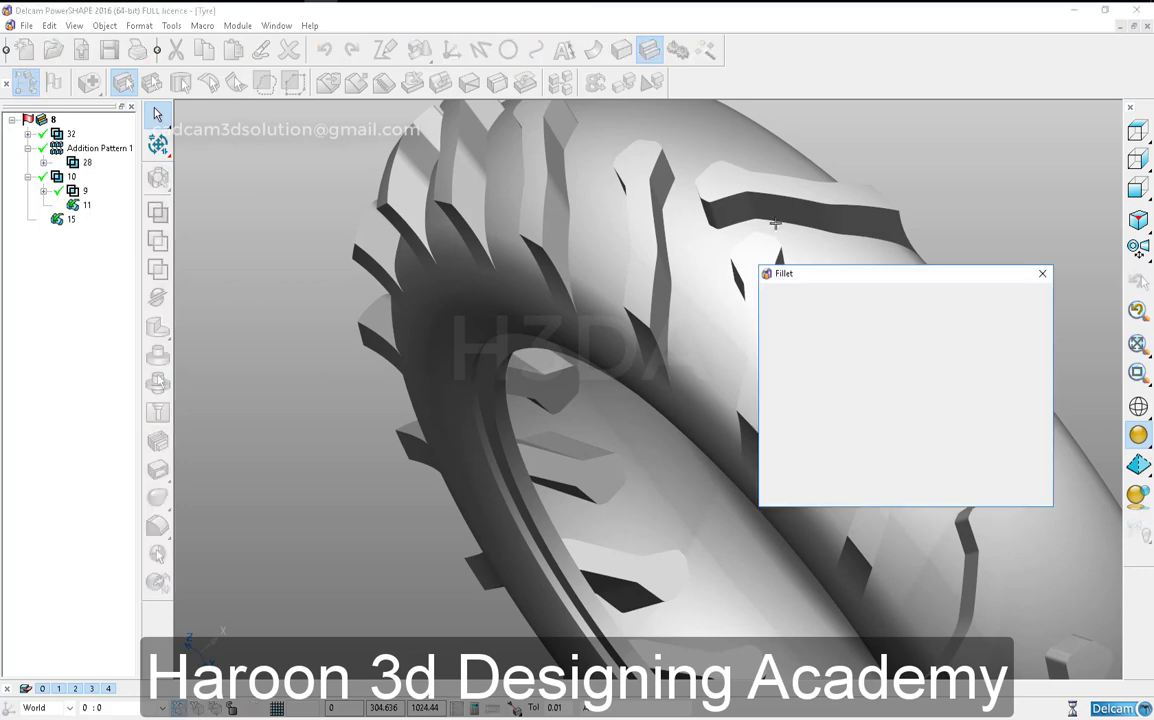
pyautogui.click(757, 224)
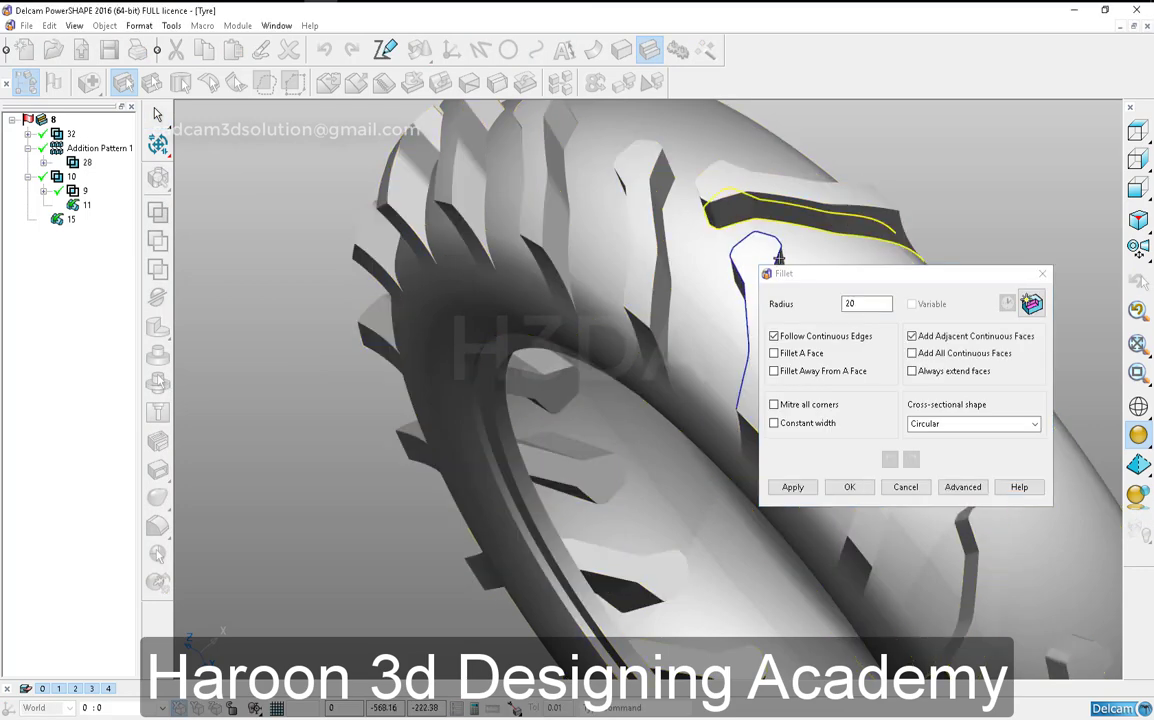
pyautogui.click(674, 290)
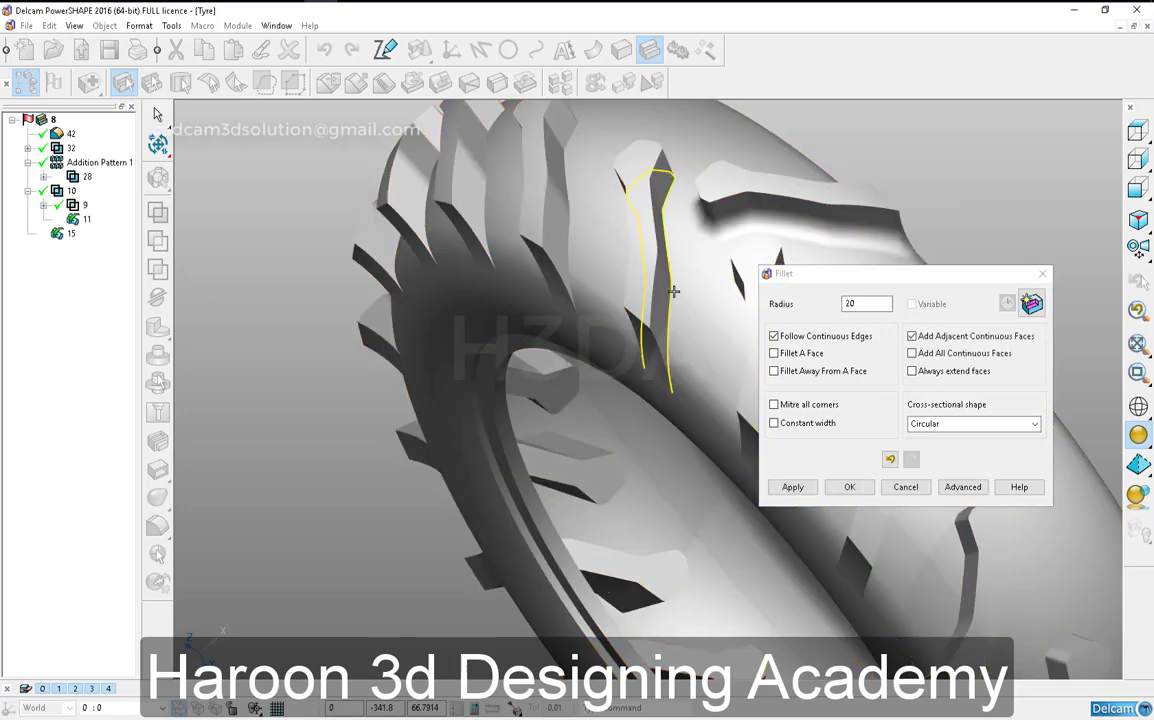
pyautogui.click(792, 487)
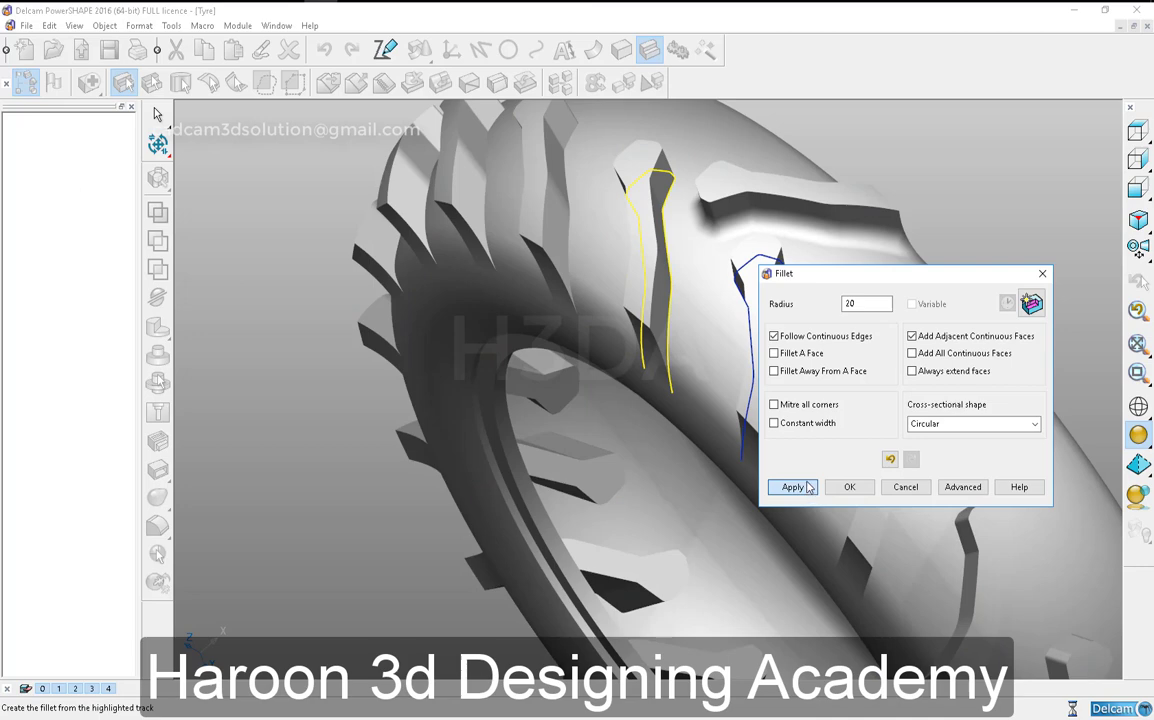
# - Try radius 25 for the fillet at the neighbouring patterned block's base and close the fillet settings
pyautogui.doubleClick(864, 306)
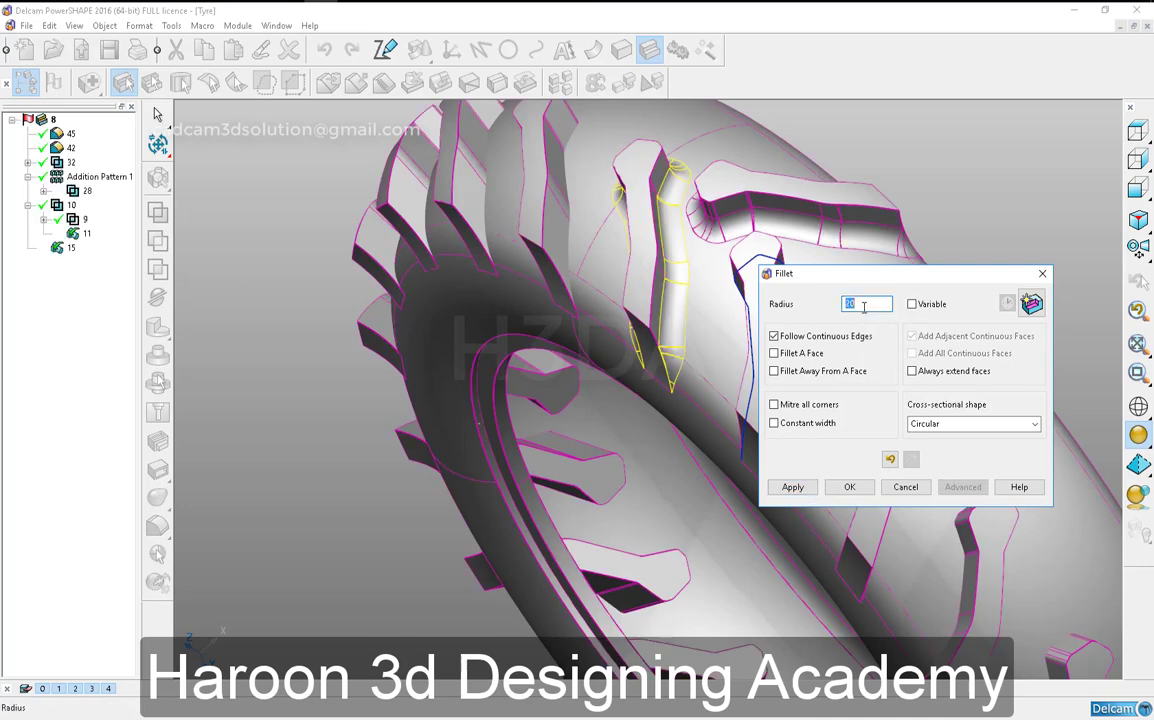
pyautogui.click(792, 487)
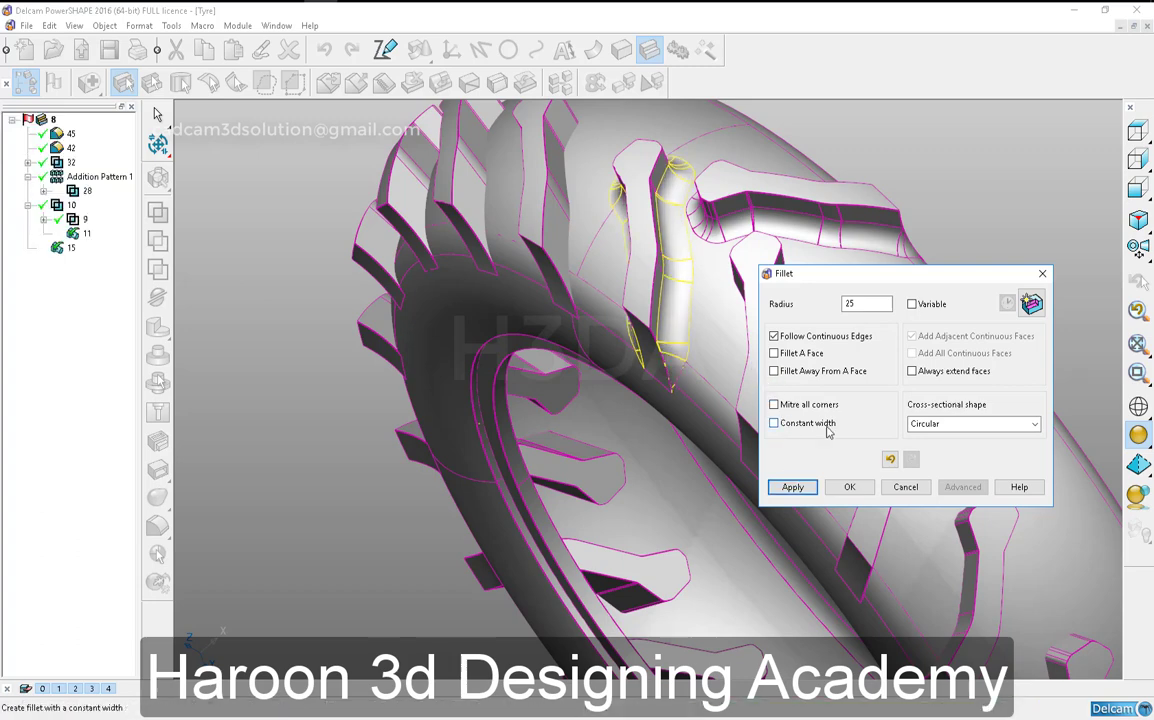
pyautogui.click(906, 487)
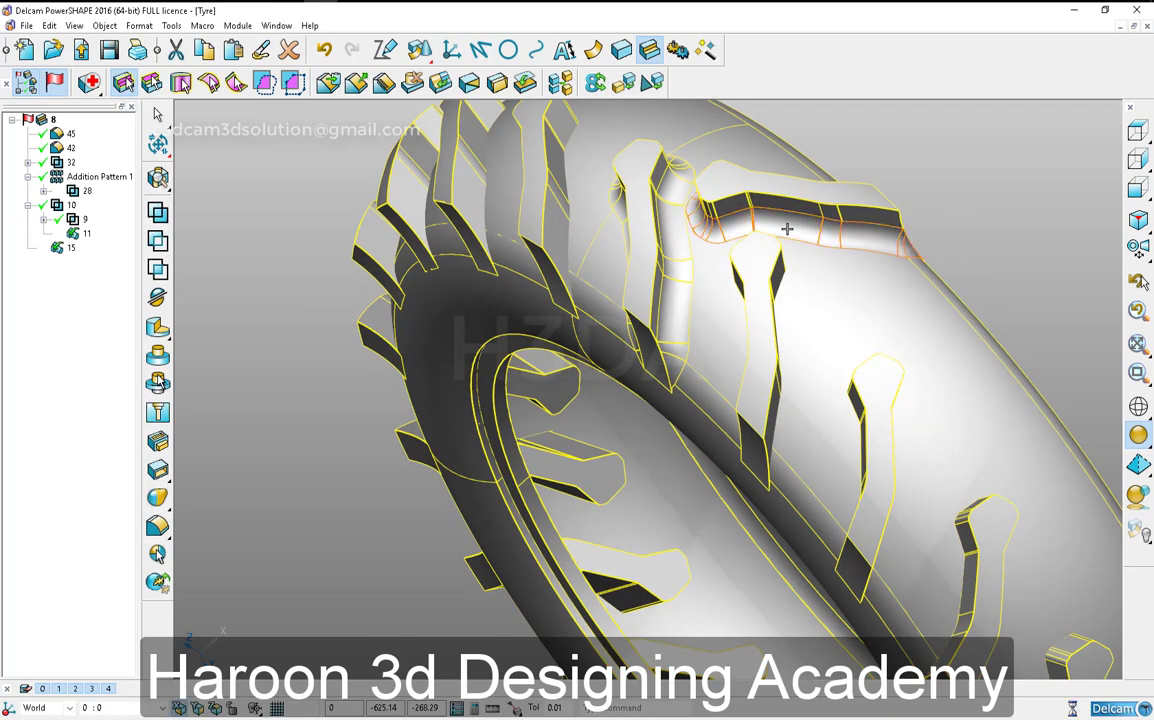
# - Try radius 24 on the neighbouring block's fillet and delete the mirrored block's fillet feature from the solid tree
pyautogui.click(778, 227)
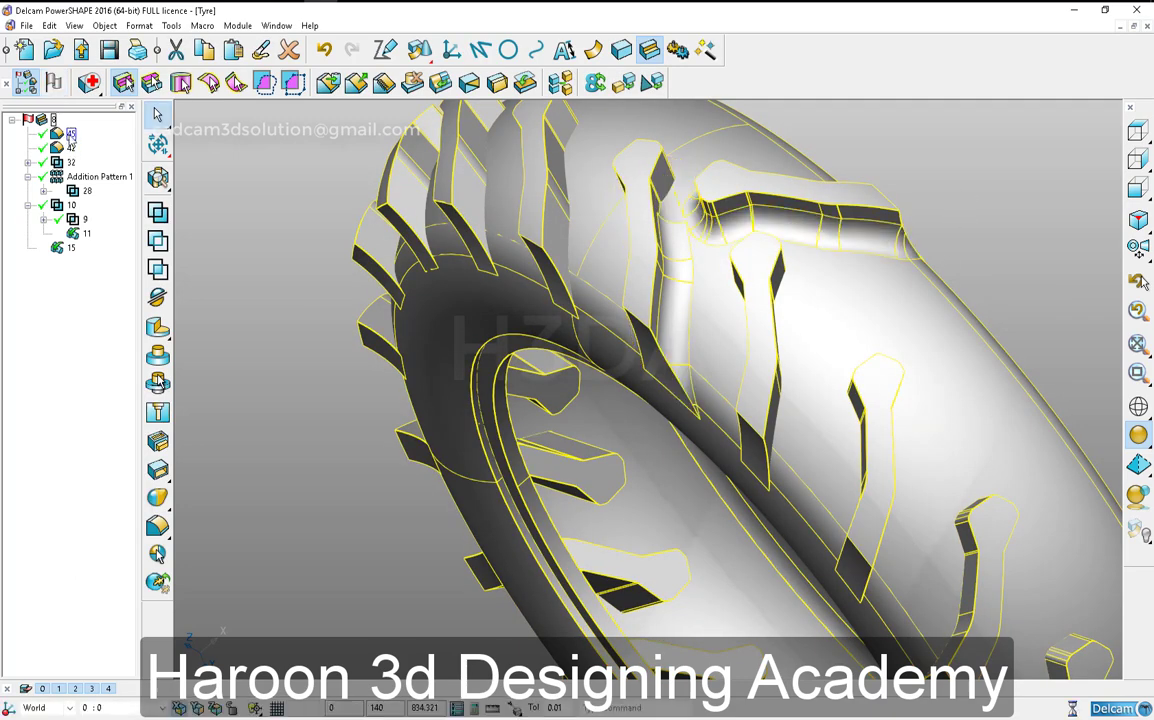
pyautogui.doubleClick(852, 304)
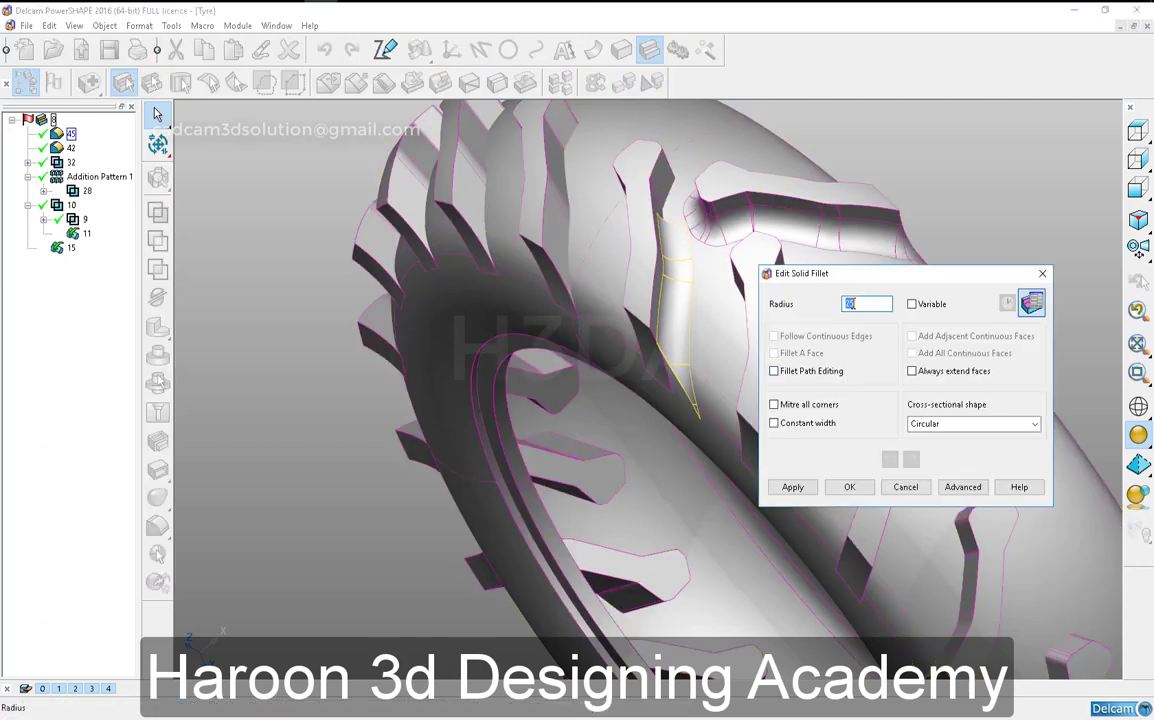
pyautogui.write('24')
pyautogui.click(850, 487)
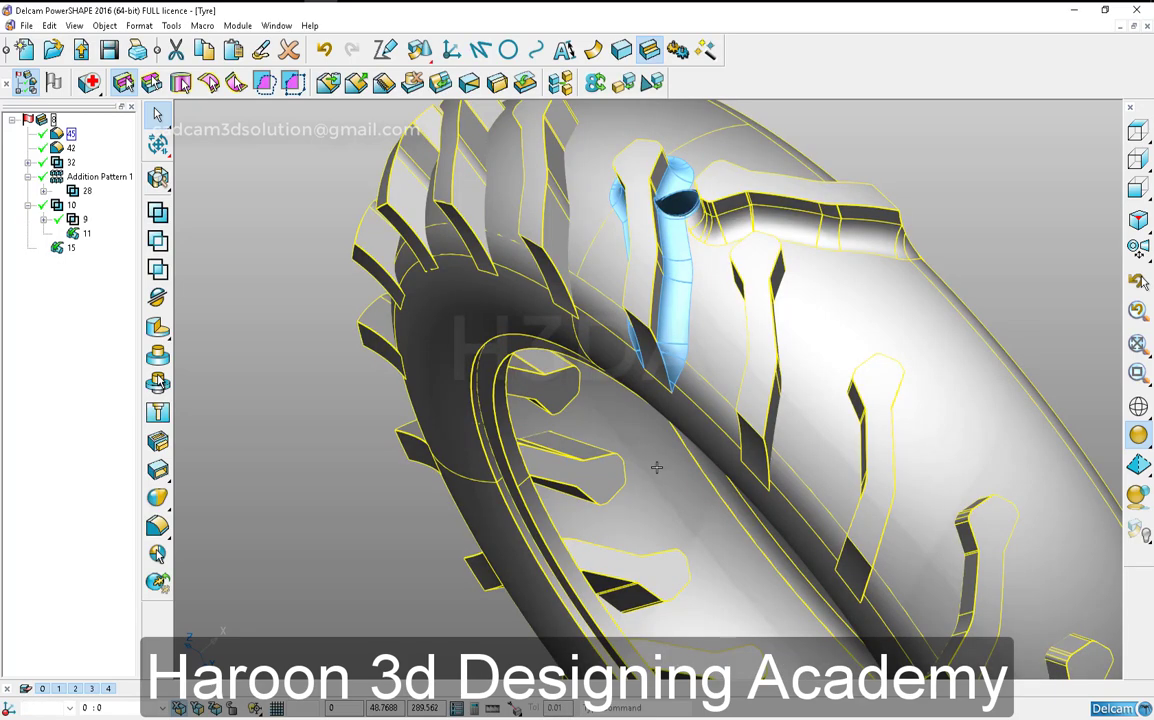
pyautogui.rightClick(70, 145)
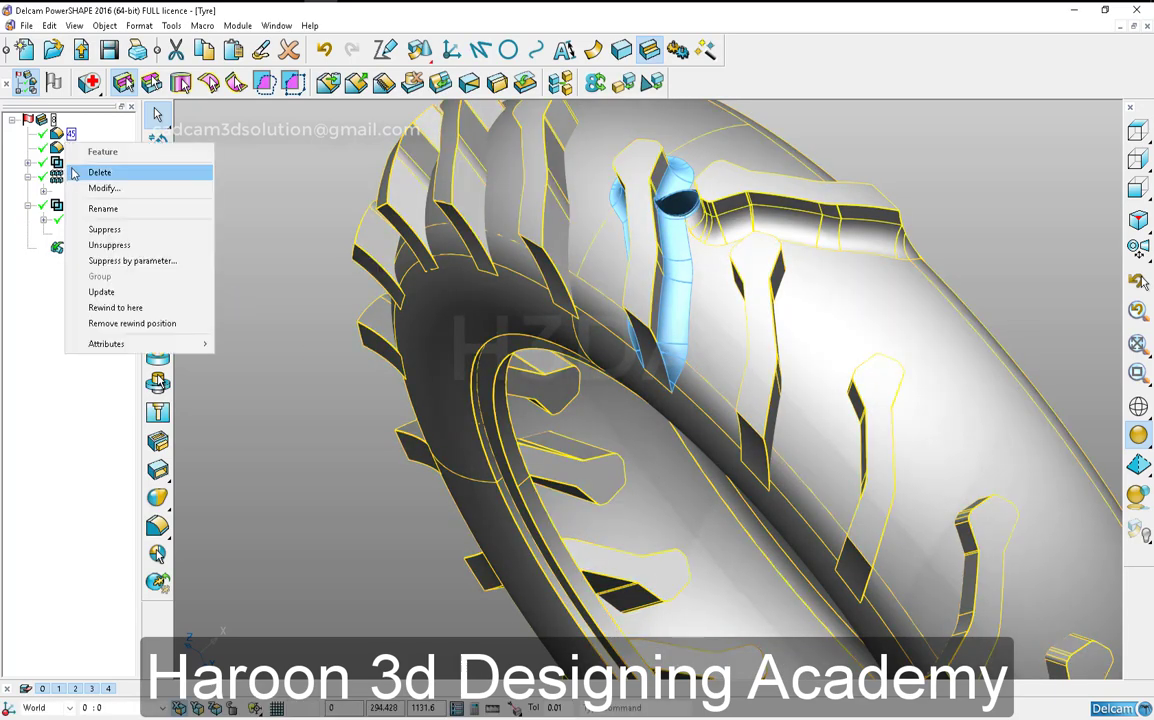
pyautogui.click(71, 166)
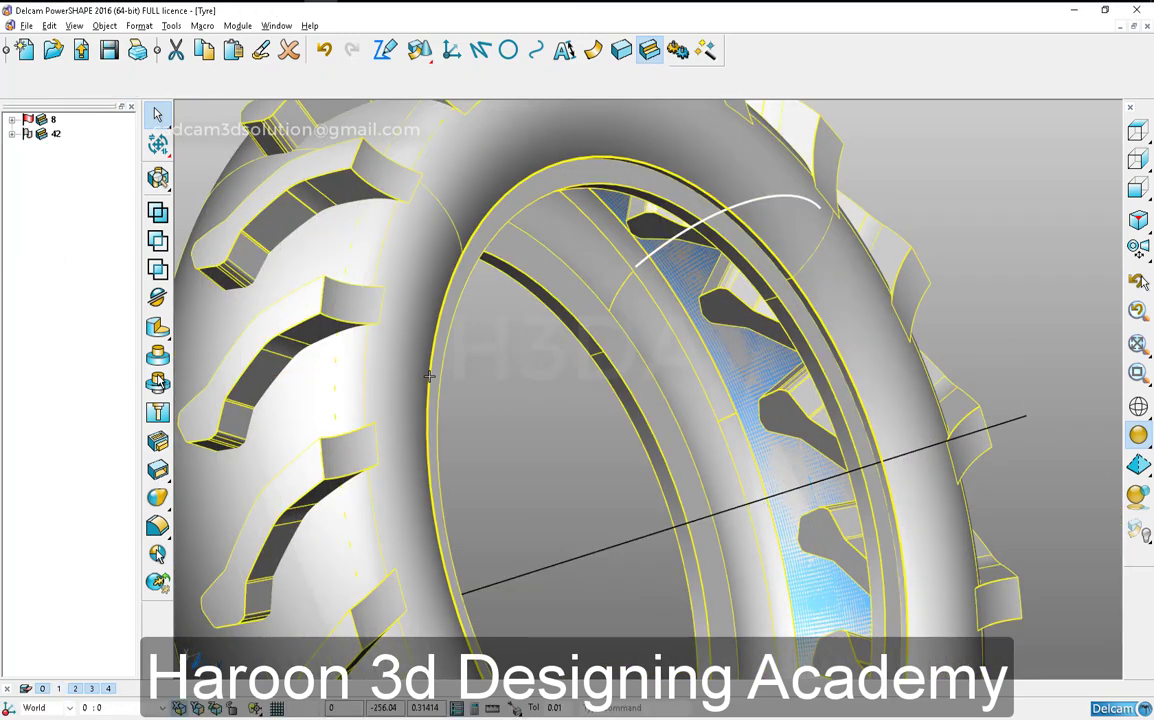
# - Hide the active tyre solid and select the revolved tread surface beneath it
pyautogui.scroll(-1, 516, 388)
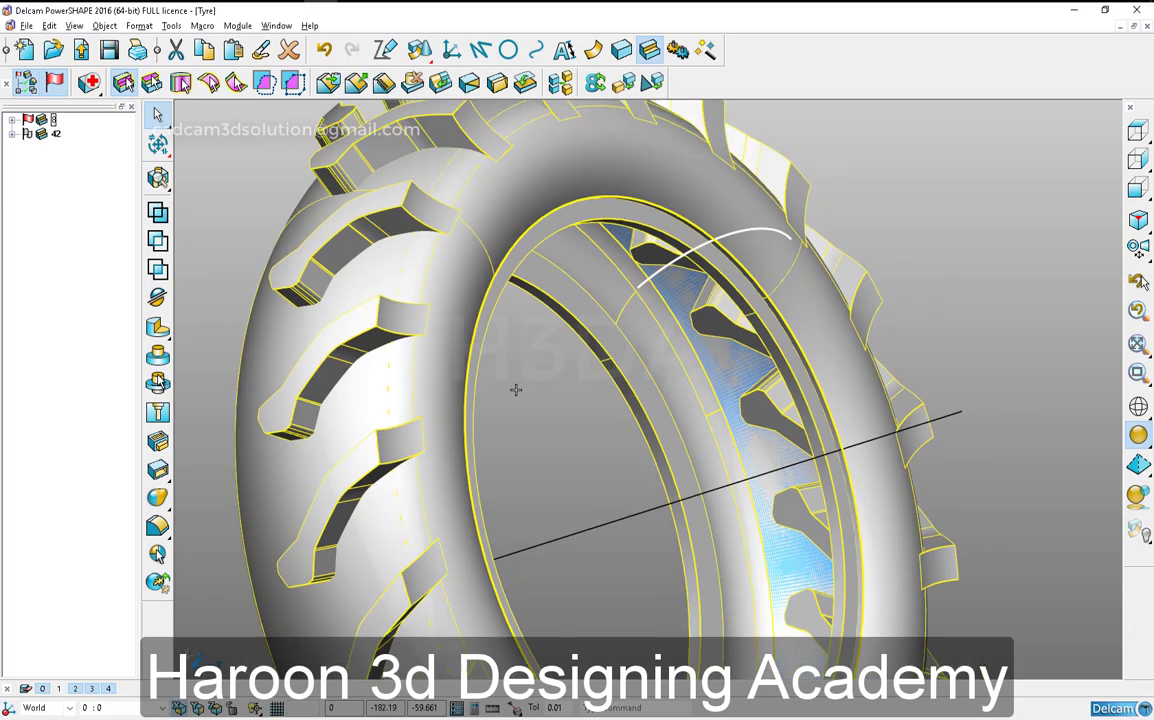
pyautogui.hotkey('ctrl', 'j')
pyautogui.click(606, 233)
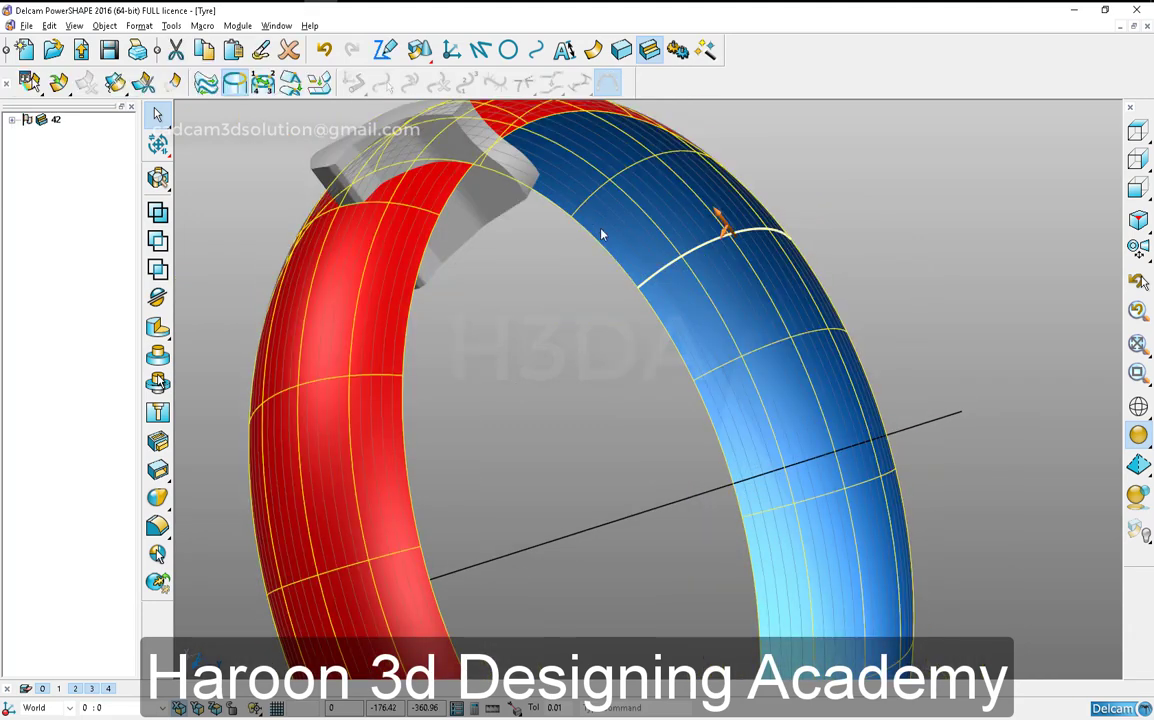
# - Remove the tread-shaped trim boundaries from the revolved surface using surface trim region editing
pyautogui.rightClick(601, 174)
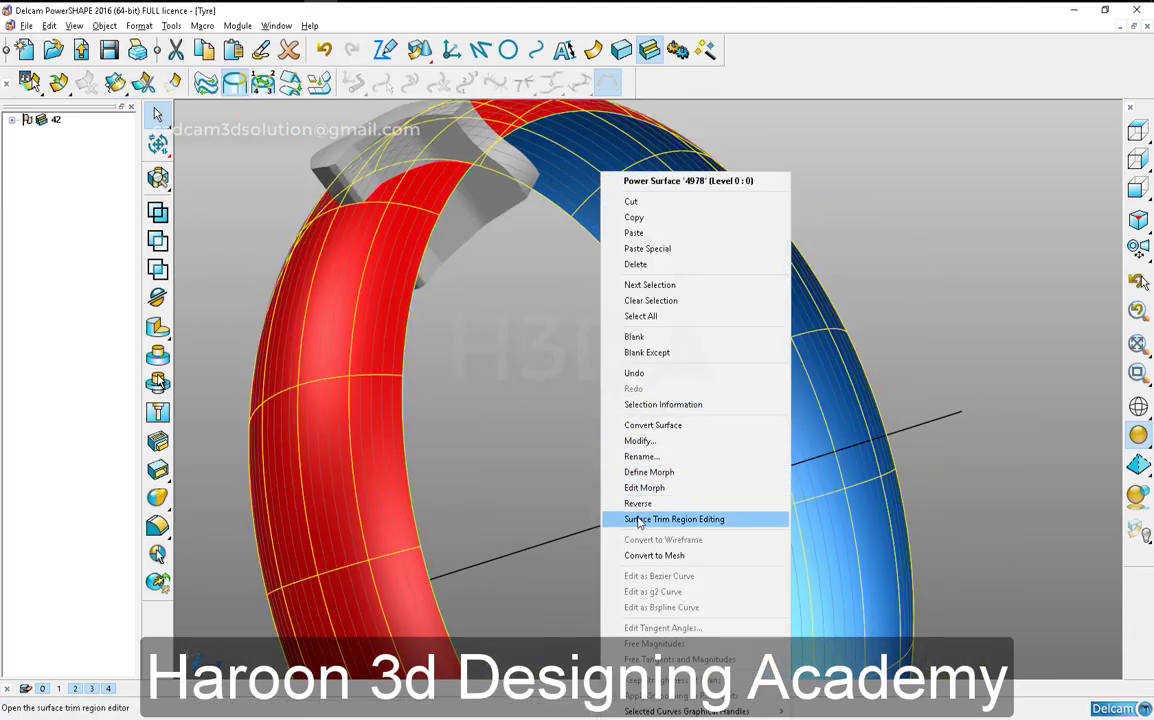
pyautogui.click(638, 520)
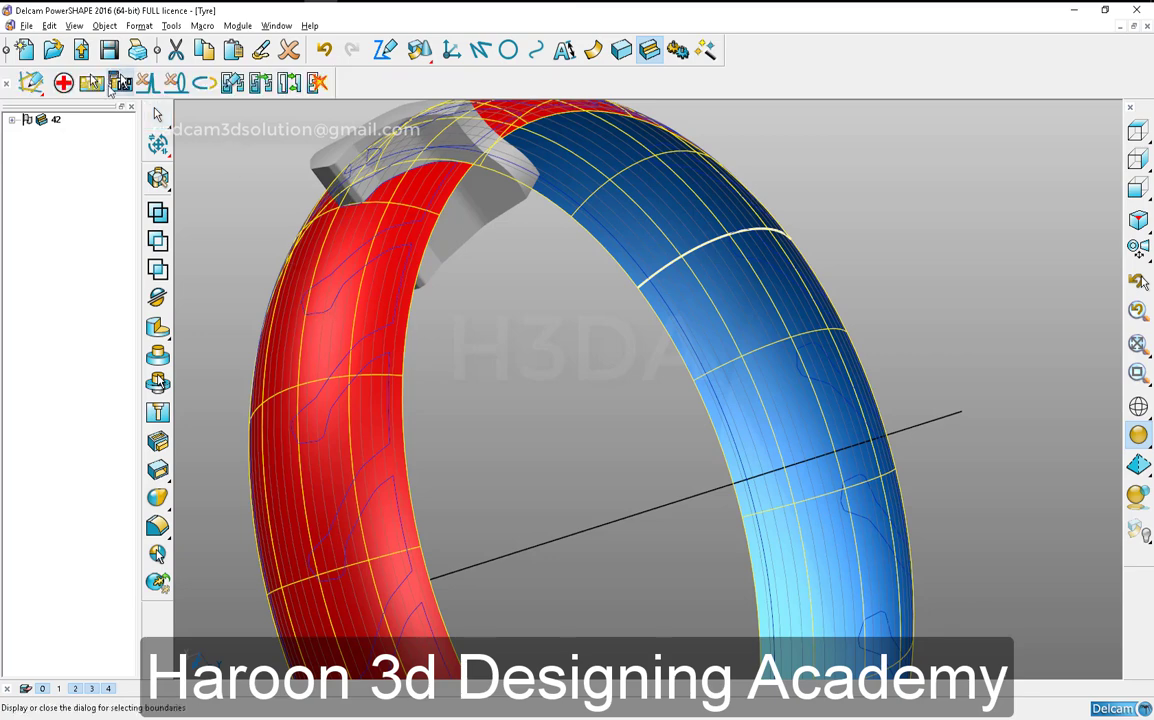
pyautogui.click(121, 84)
pyautogui.click(93, 84)
pyautogui.click(107, 444)
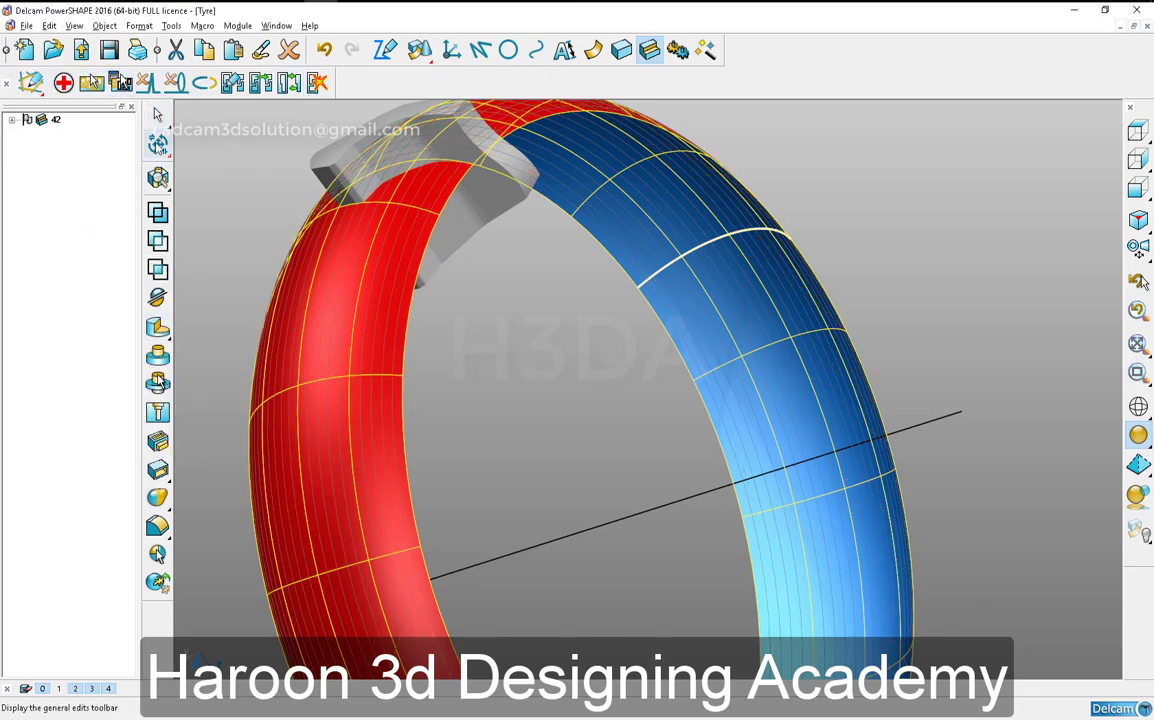
# - Extend the revolved surface's near side edge freehand with the Limit point tool
pyautogui.click(159, 149)
pyautogui.moveTo(160, 230)
pyautogui.click(220, 234)
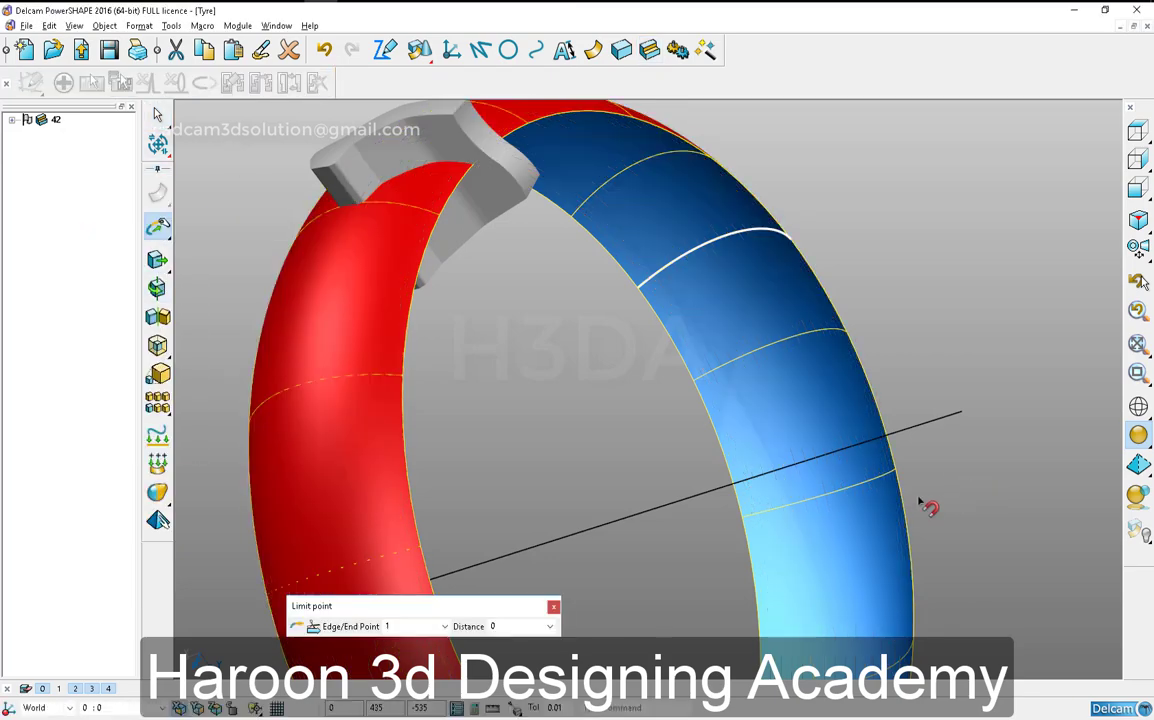
pyautogui.moveTo(451, 520); pyautogui.dragTo(475, 517)
pyautogui.rightClick(535, 402)
# - Offset the extended revolved surface by -.5 and by -.7 without keeping a copy
pyautogui.click(436, 333)
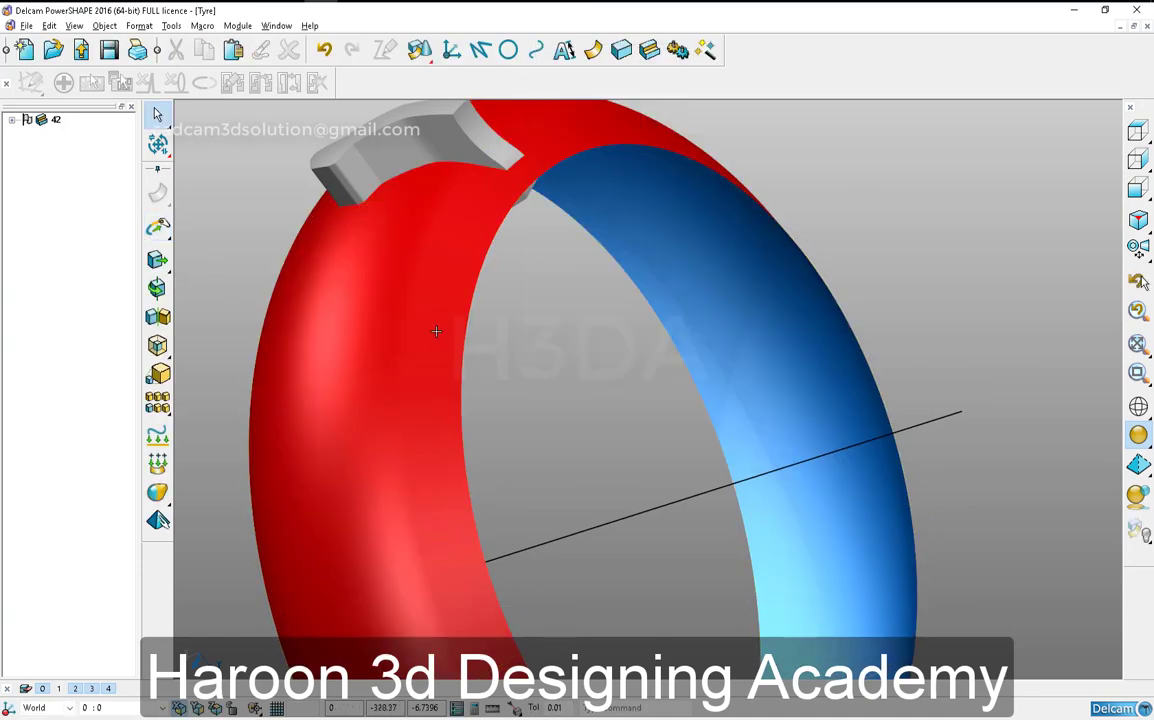
pyautogui.hotkey('ctrl', 'shift', 'o')
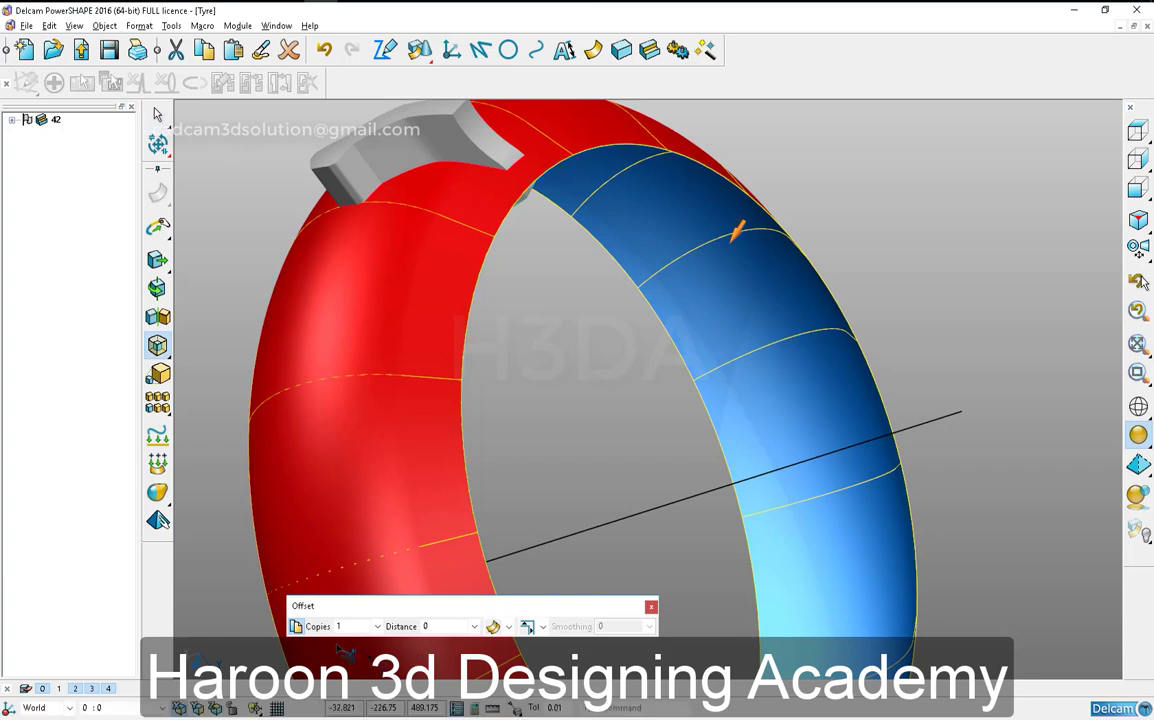
pyautogui.write('-.7')
pyautogui.press('Return')
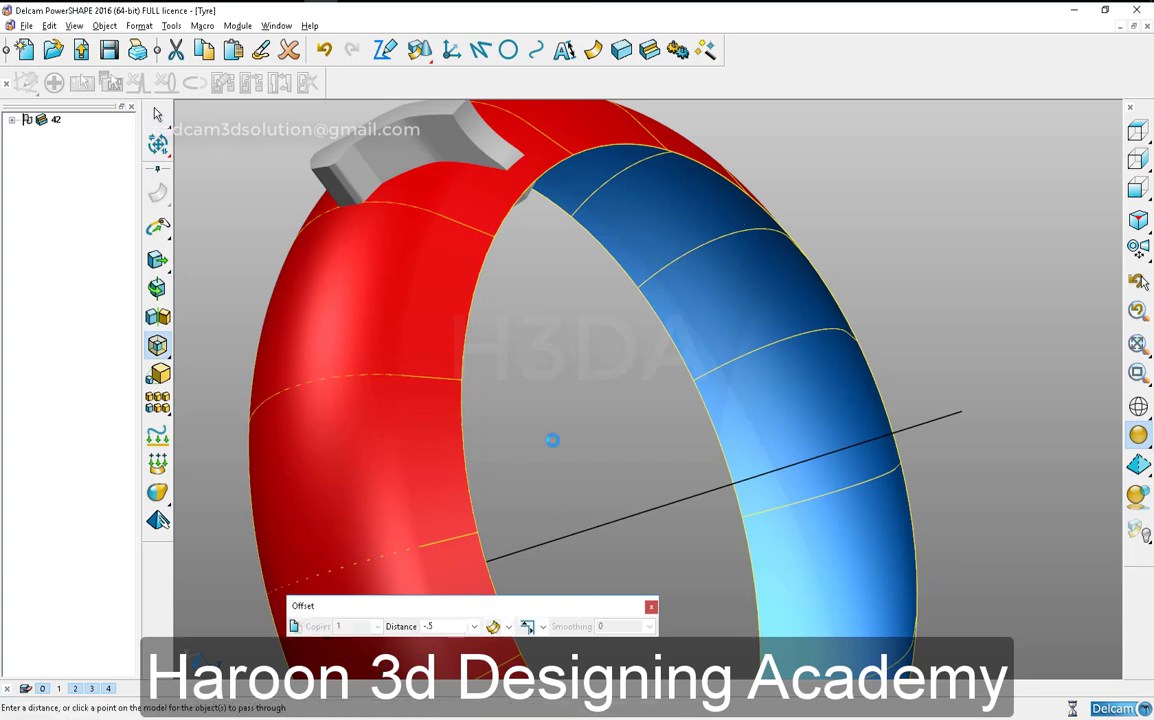
pyautogui.write('-')
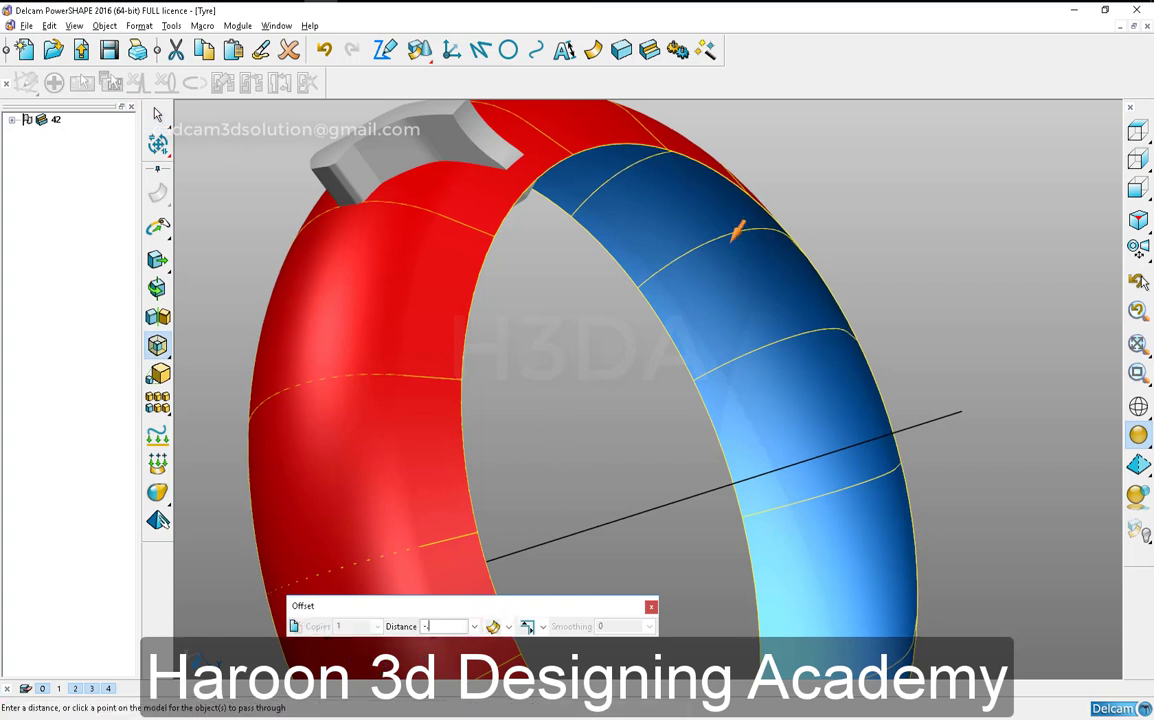
pyautogui.write('490.87')
pyautogui.press('Return')
pyautogui.click(651, 607)
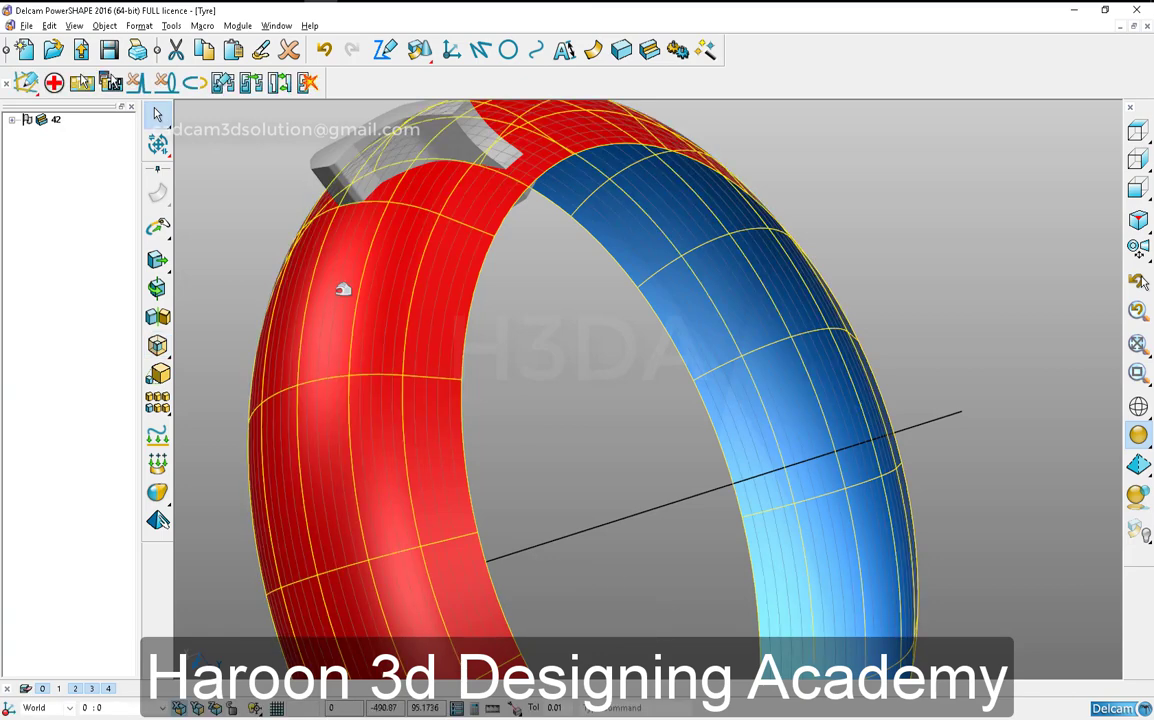
# - Reverse the offset revolved surface and cut the tread block solid with it
pyautogui.rightClick(342, 289)
pyautogui.click(382, 521)
pyautogui.click(206, 84)
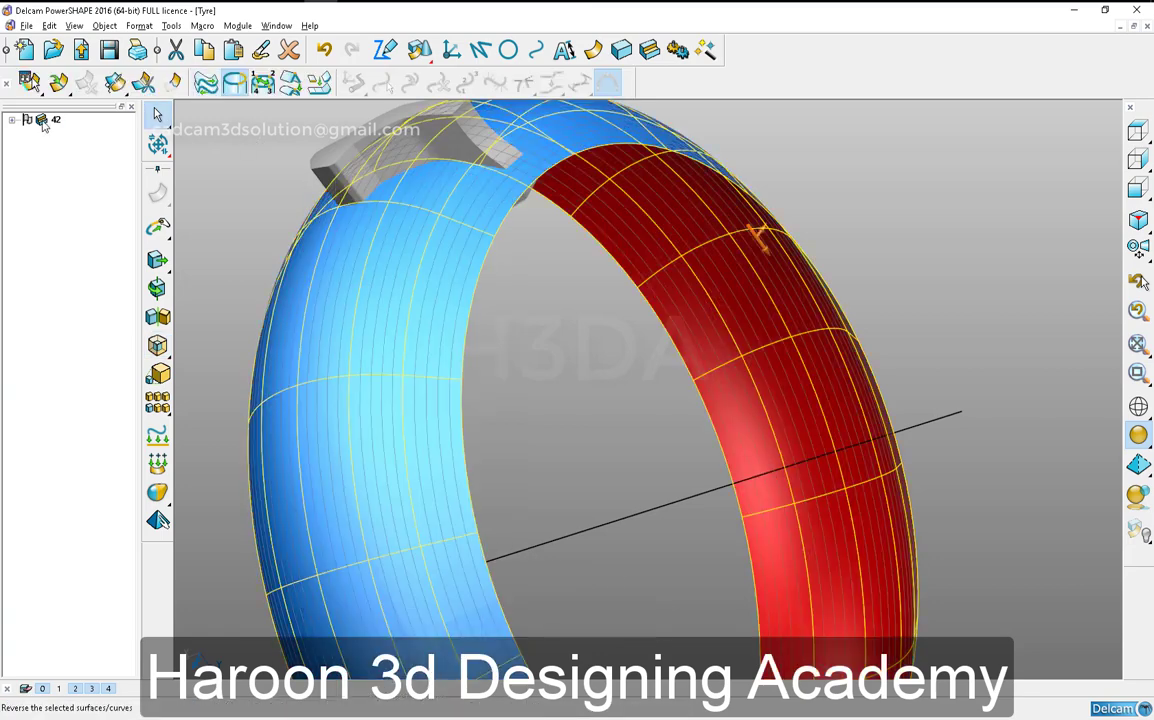
pyautogui.click(30, 120)
pyautogui.click(305, 291)
pyautogui.press('s')
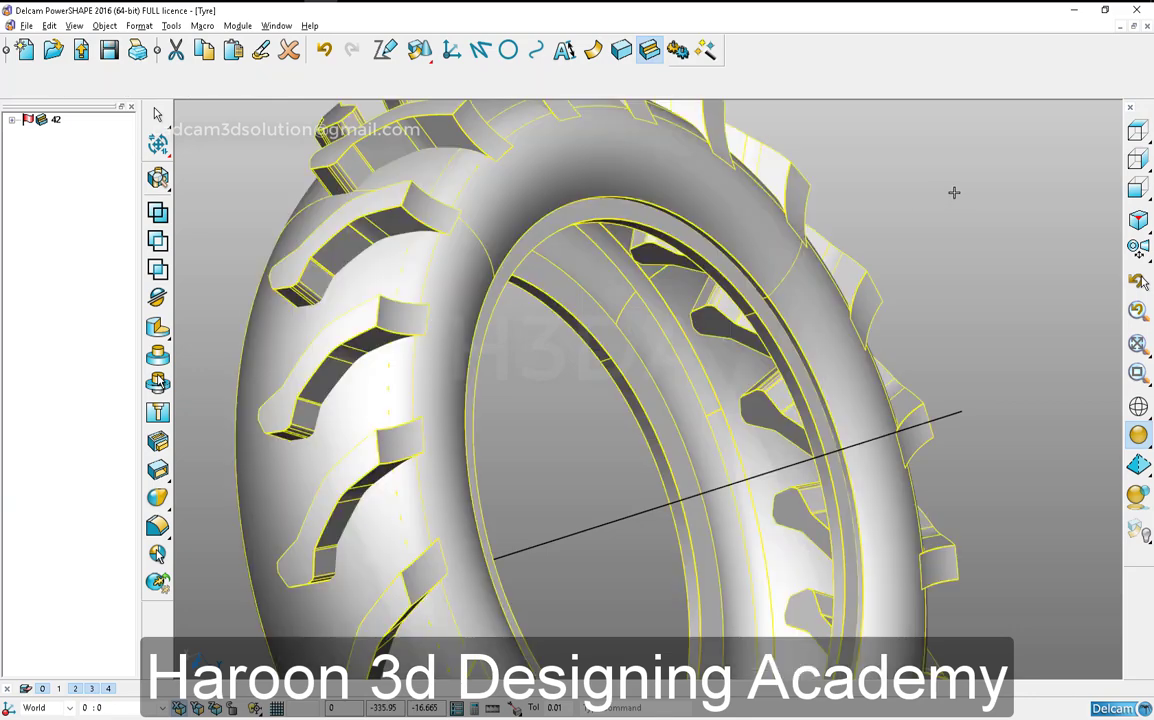
# - Replace the secondary solid of Boolean feature 28 in Addition Pattern 1 with tread block solid 42
pyautogui.click(12, 119)
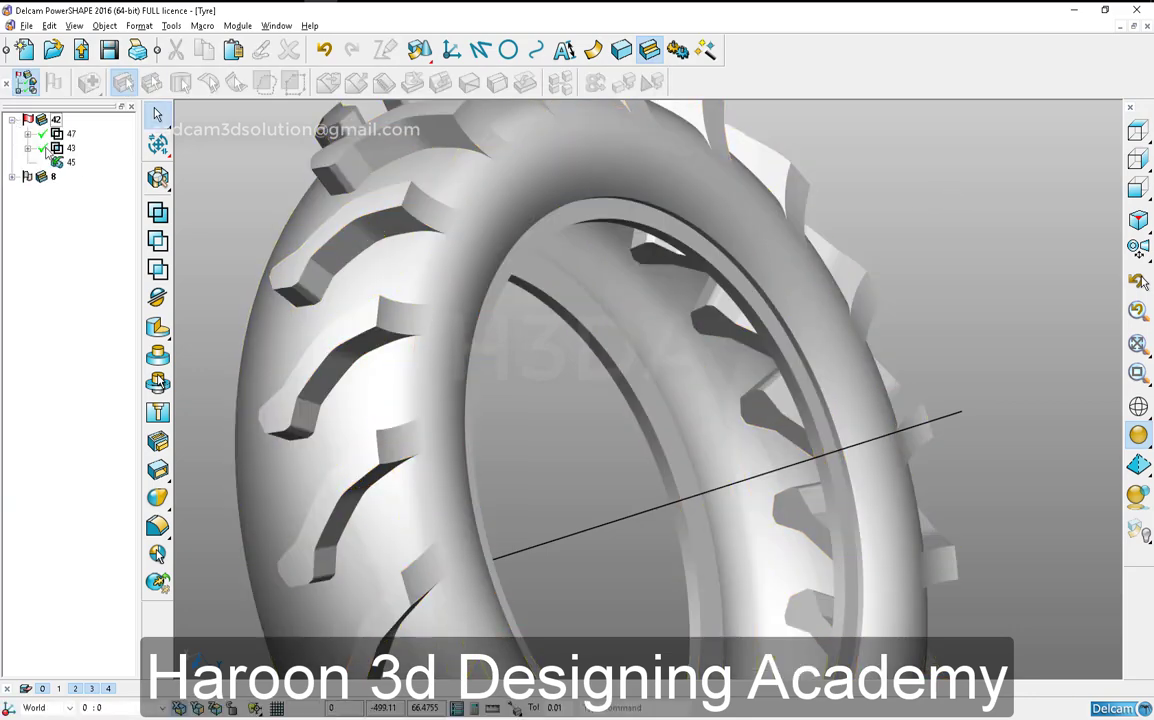
pyautogui.click(13, 178)
pyautogui.click(57, 219)
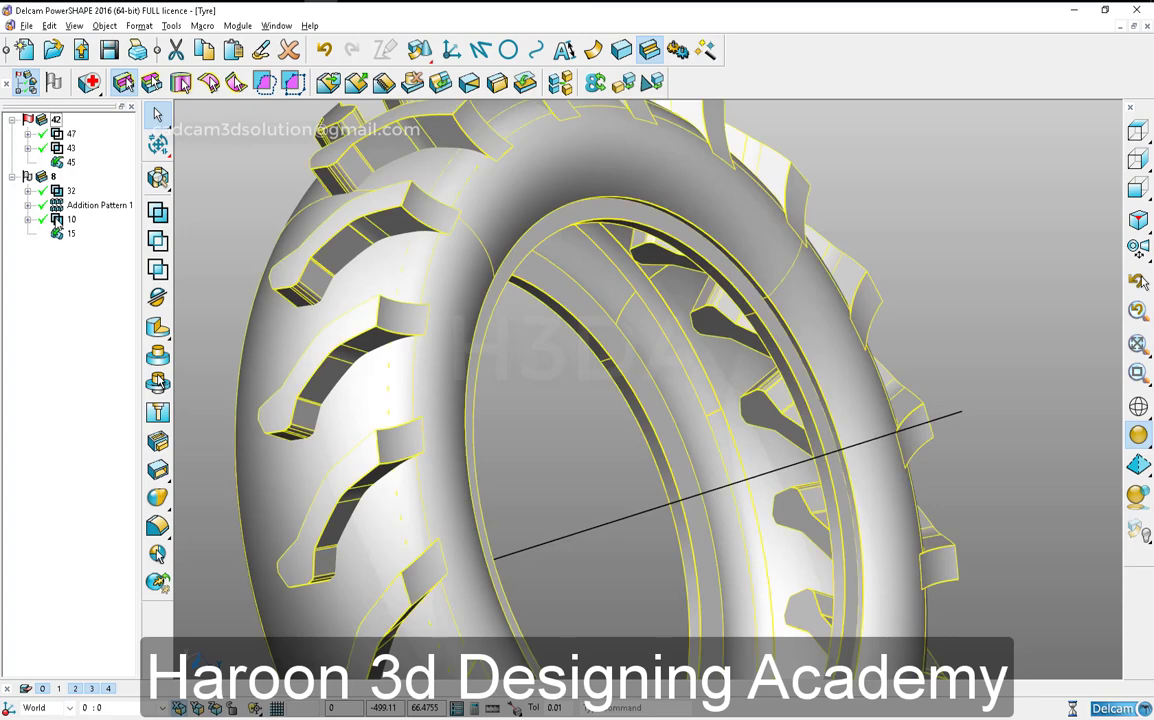
pyautogui.click(28, 205)
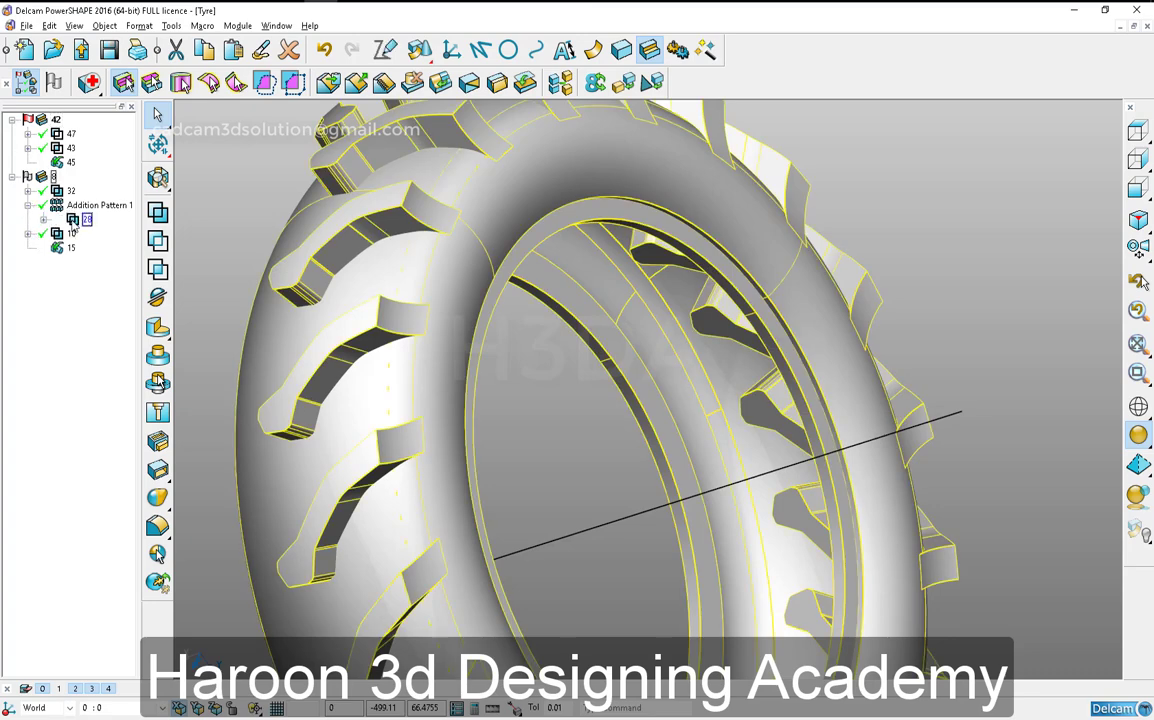
pyautogui.doubleClick(75, 222)
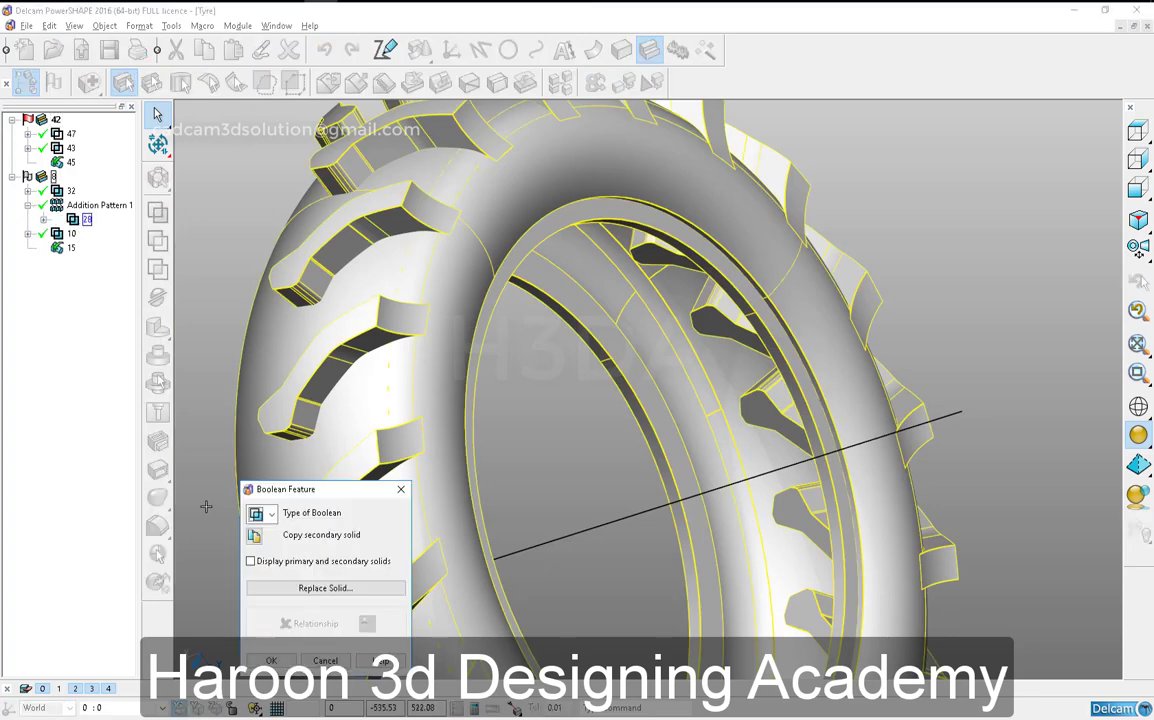
pyautogui.click(295, 590)
pyautogui.moveTo(40, 42); pyautogui.dragTo(103, 179)
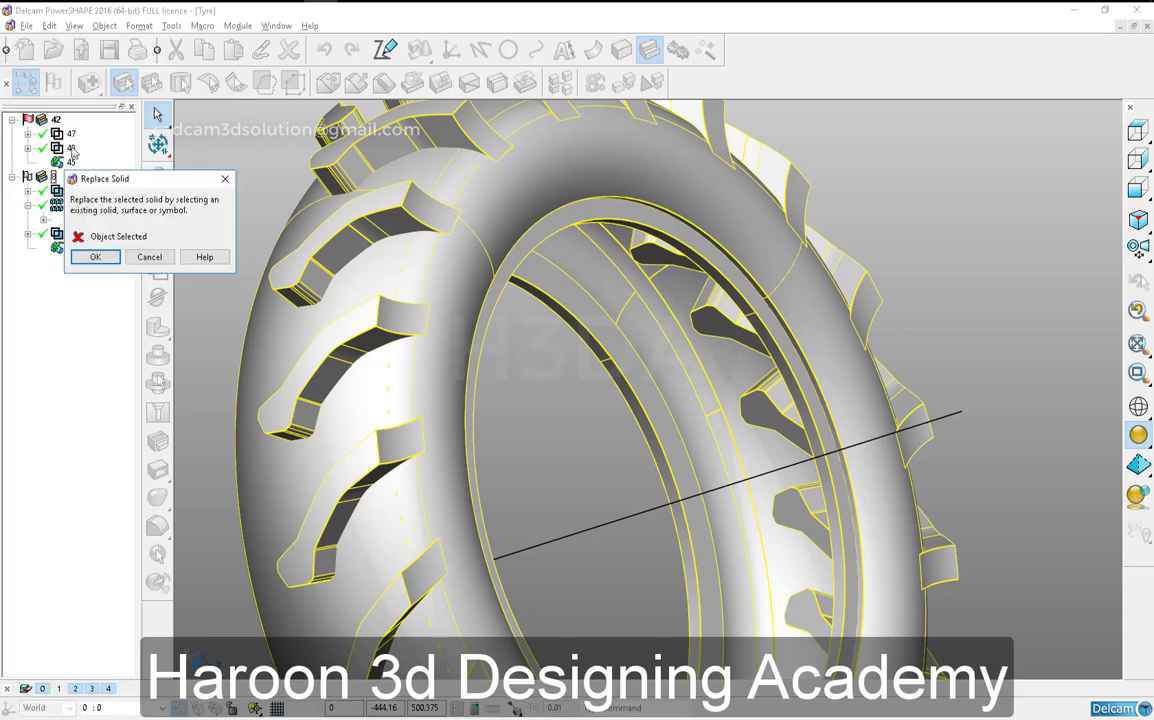
pyautogui.click(97, 257)
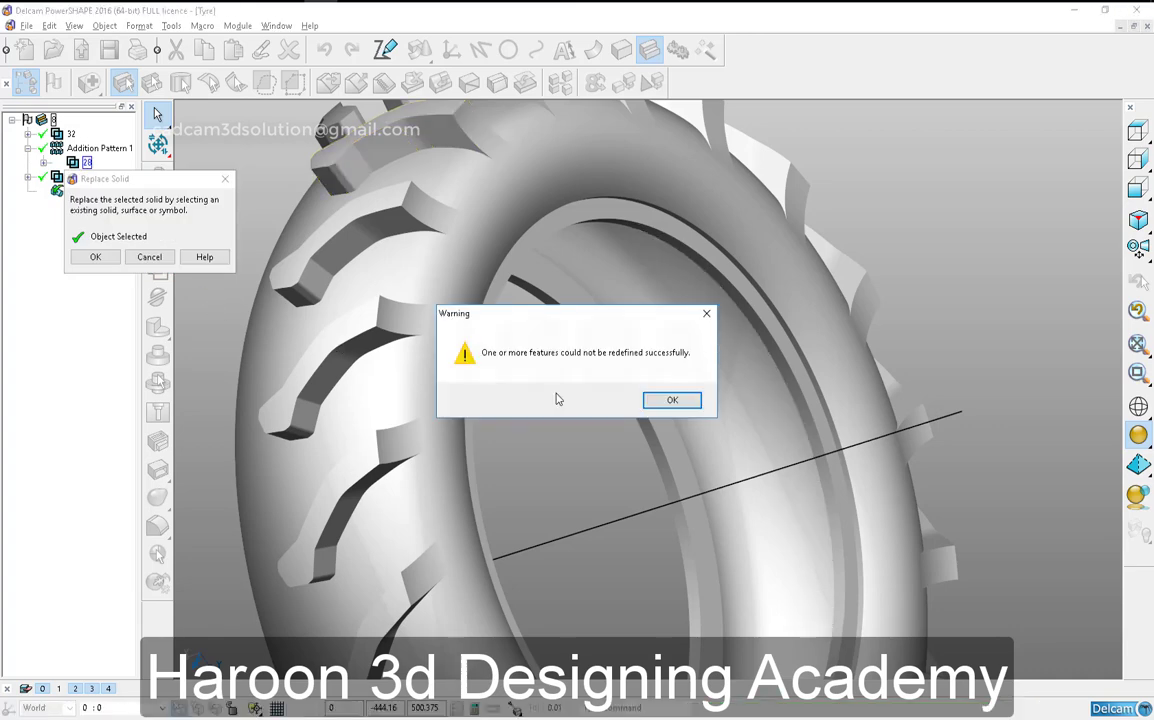
pyautogui.click(666, 400)
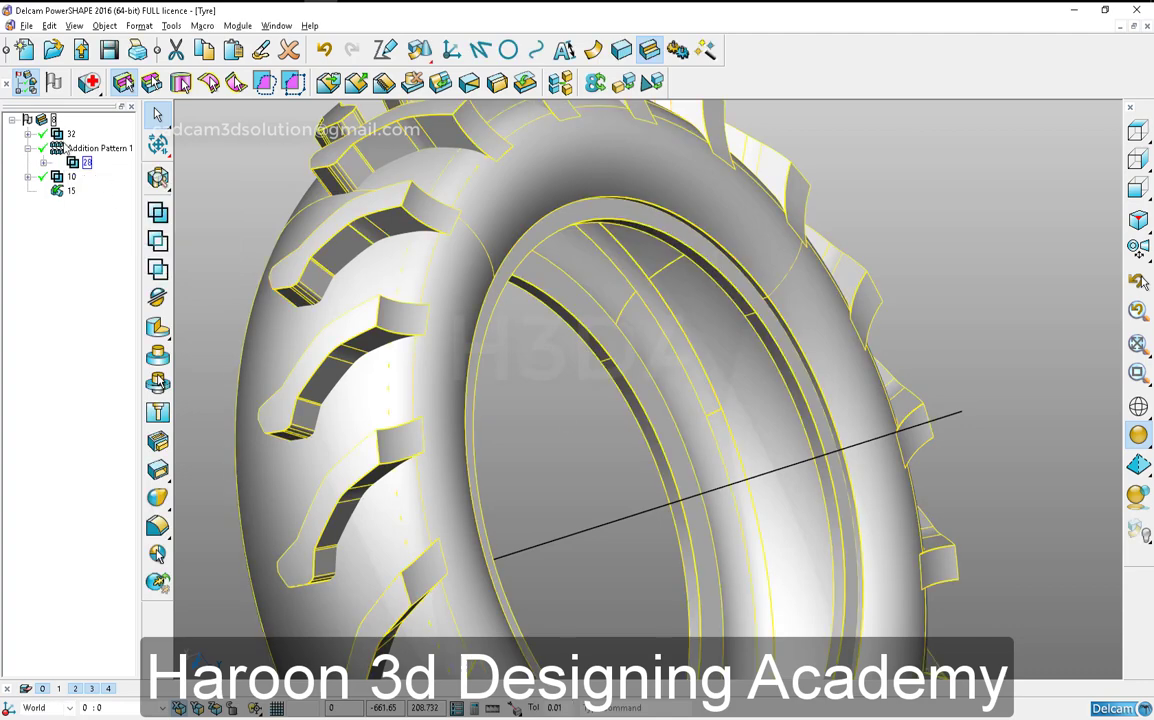
# - Delete feature 32 from the tyre solid and copy out feature 28's secondary solid as a separate tread block
pyautogui.rightClick(66, 146)
pyautogui.click(89, 168)
pyautogui.doubleClick(78, 151)
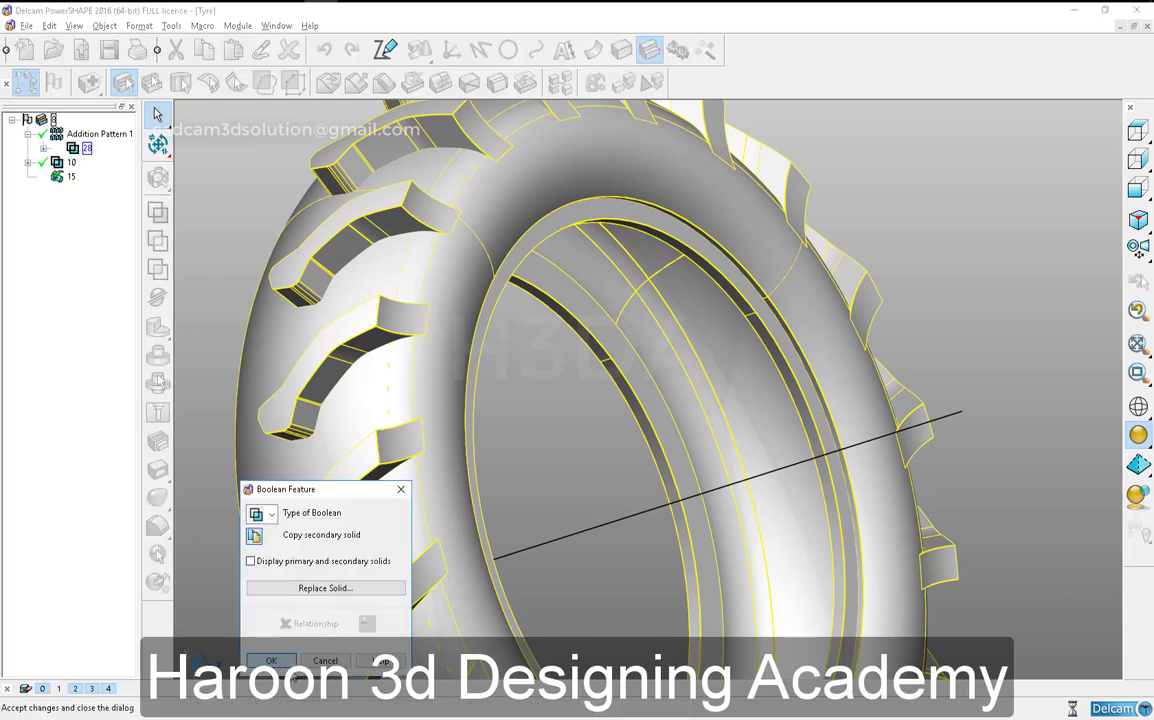
pyautogui.click(271, 660)
pyautogui.click(55, 191)
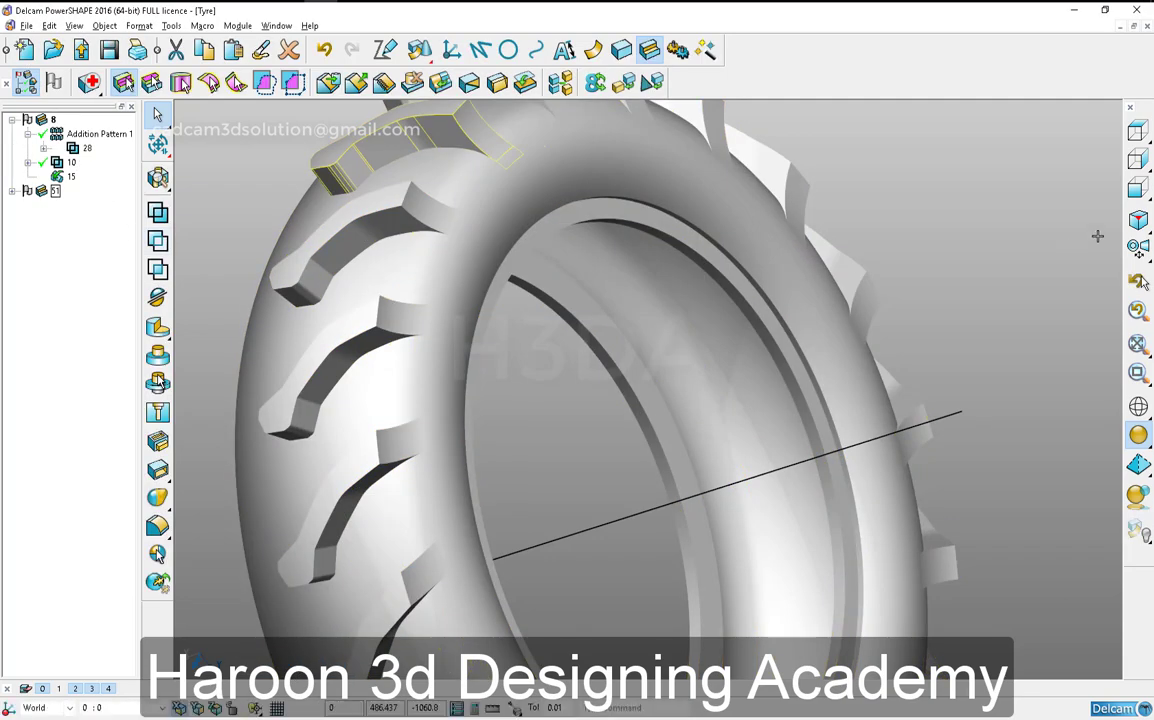
# - Mirror the extracted tread block across the tyre's centre plane without keeping the original
pyautogui.click(1138, 188)
pyautogui.click(157, 383)
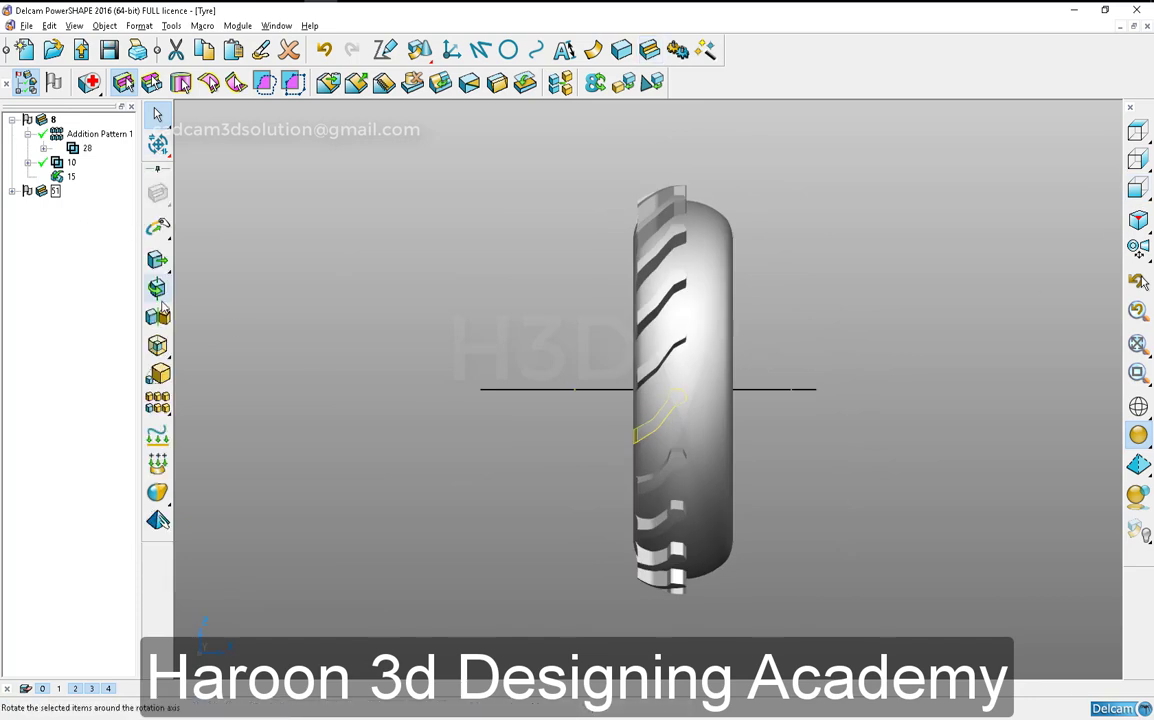
pyautogui.click(157, 316)
pyautogui.click(331, 627)
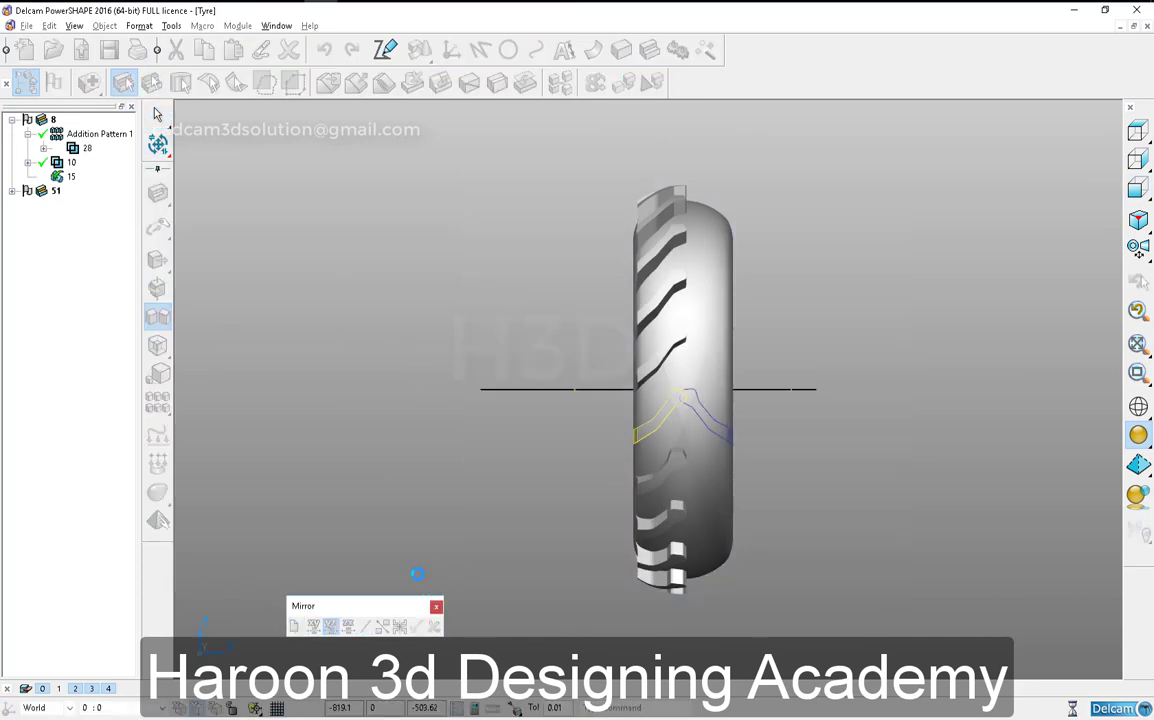
pyautogui.click(420, 620)
# - Rotate the mirrored tread block by an angle of 9 around the tyre's axis
pyautogui.click(157, 288)
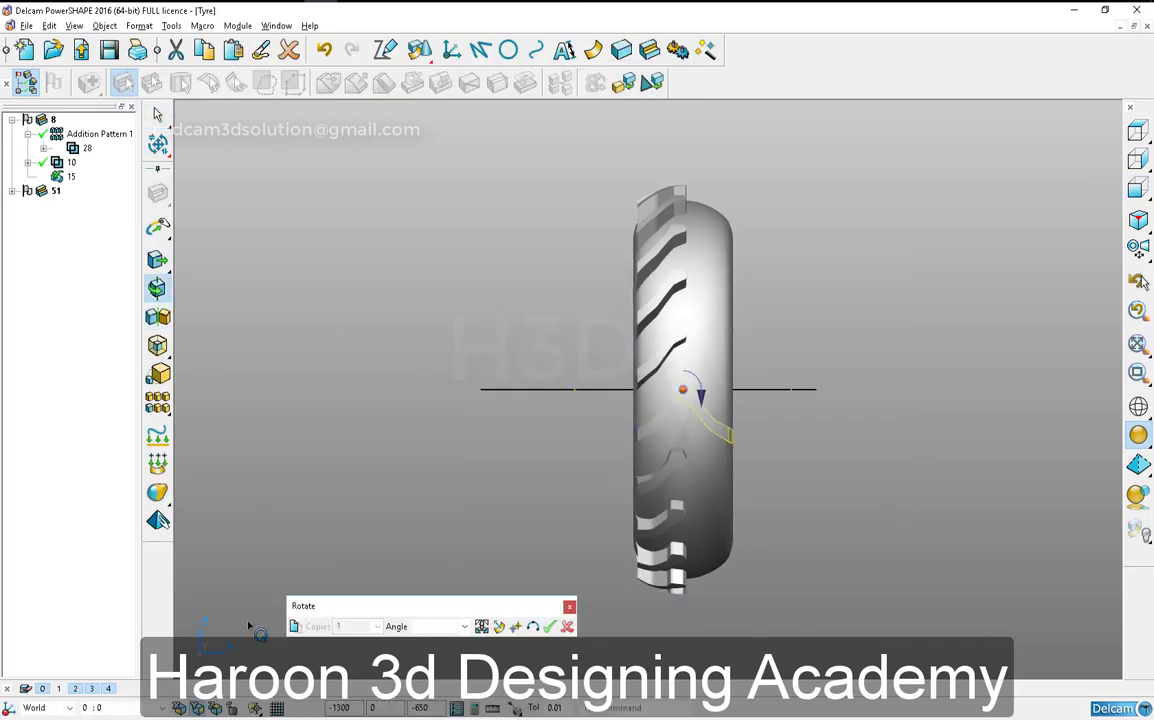
pyautogui.click(435, 627)
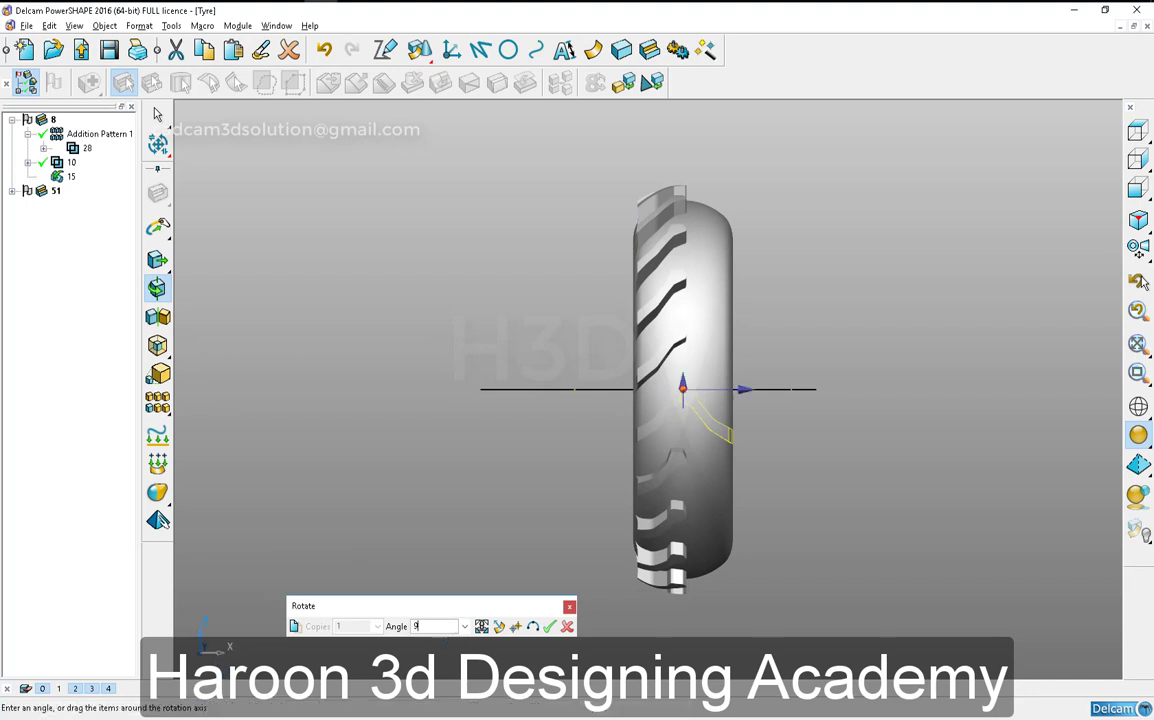
pyautogui.write('9')
pyautogui.press('Return')
pyautogui.click(569, 627)
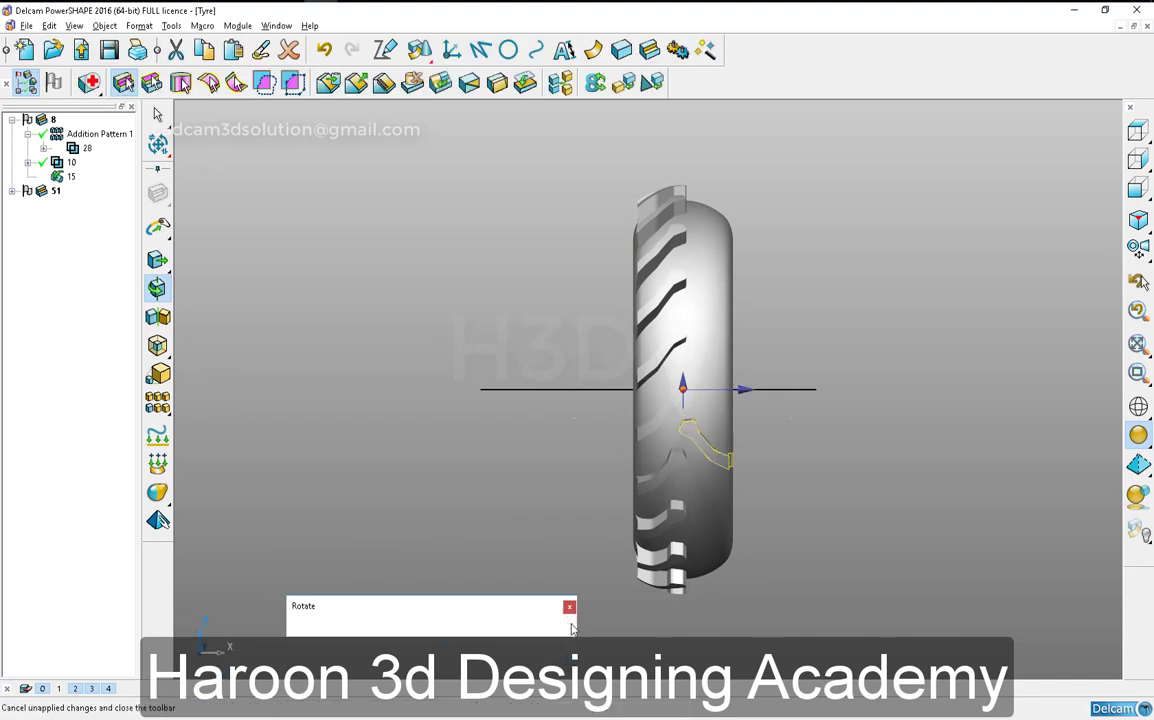
# - Activate the tyre solid and add the mirrored, rotated tread block to it as a Boolean feature
pyautogui.moveTo(722, 300); pyautogui.dragTo(806, 365, button='middle')
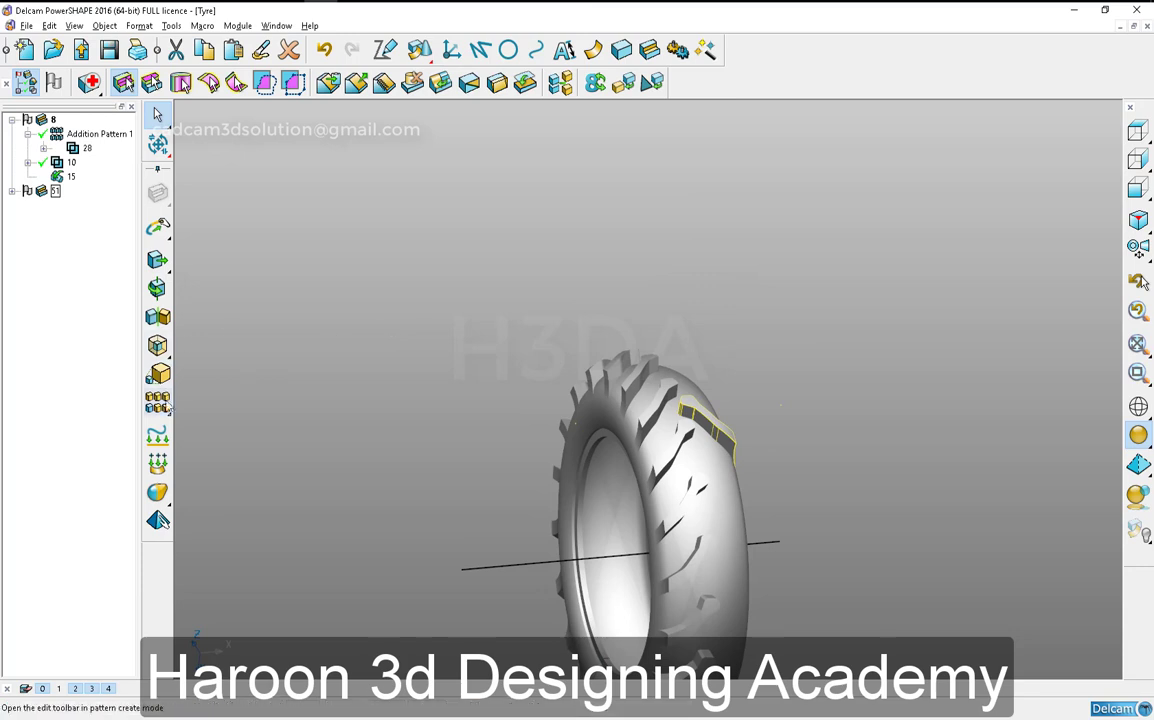
pyautogui.click(649, 50)
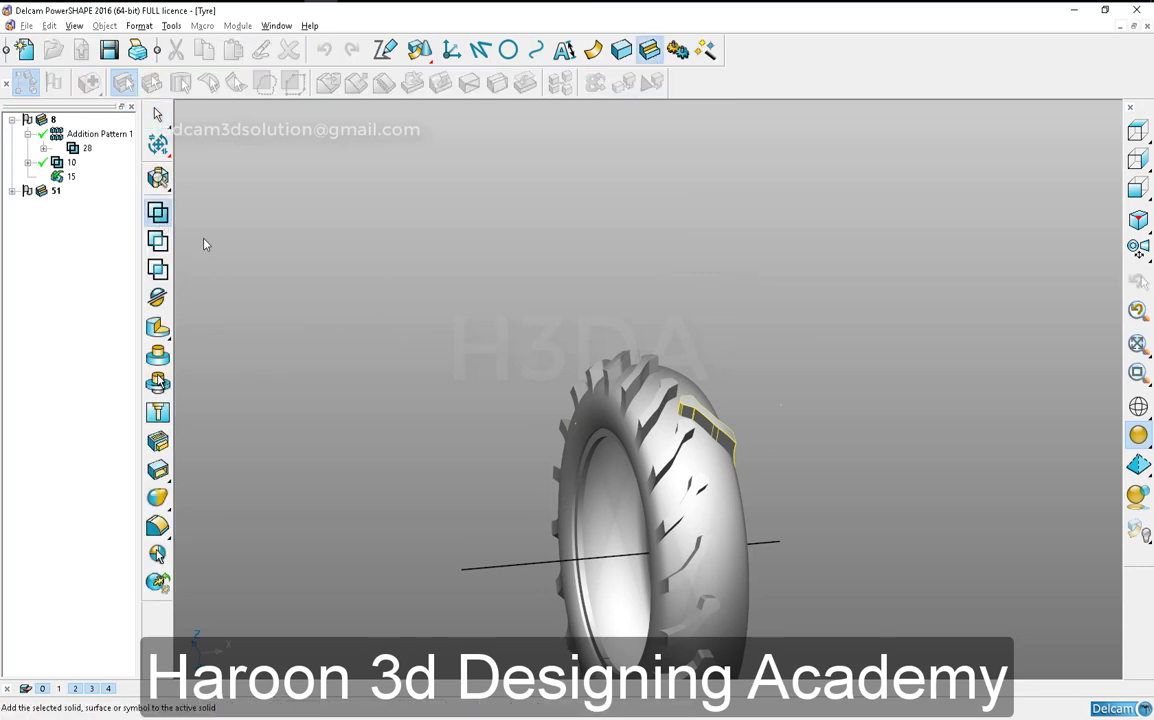
pyautogui.click(652, 261)
pyautogui.scroll(-1, 560, 240)
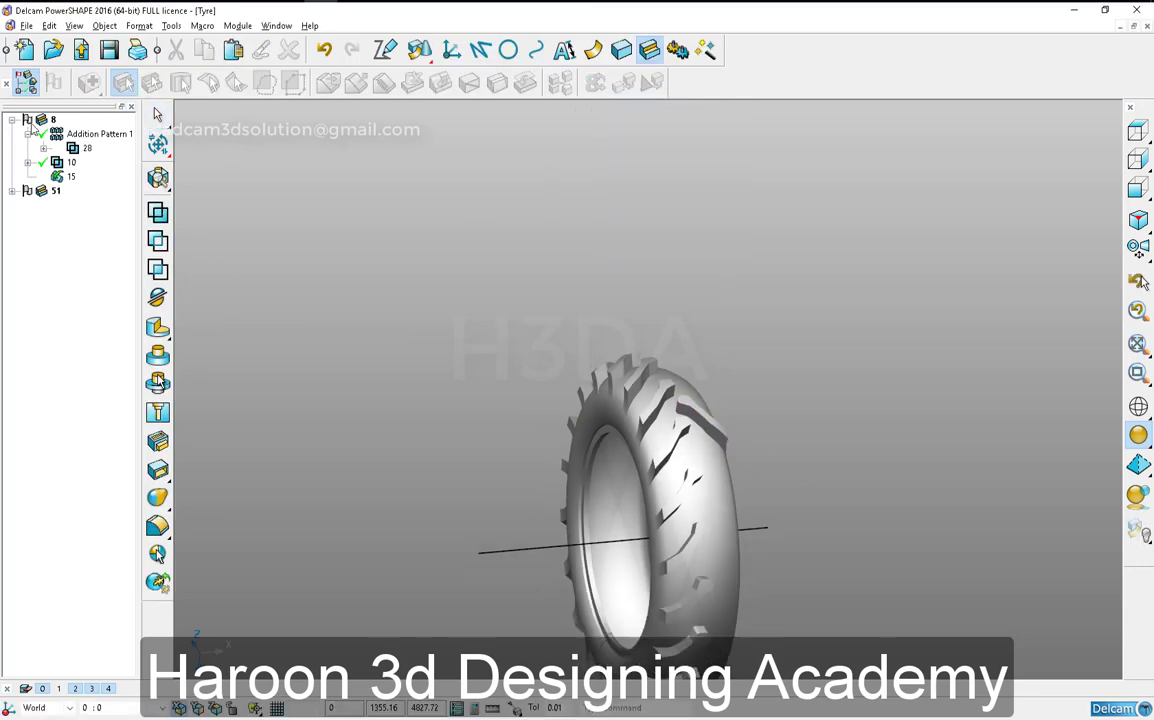
pyautogui.click(29, 121)
pyautogui.click(55, 191)
pyautogui.click(155, 216)
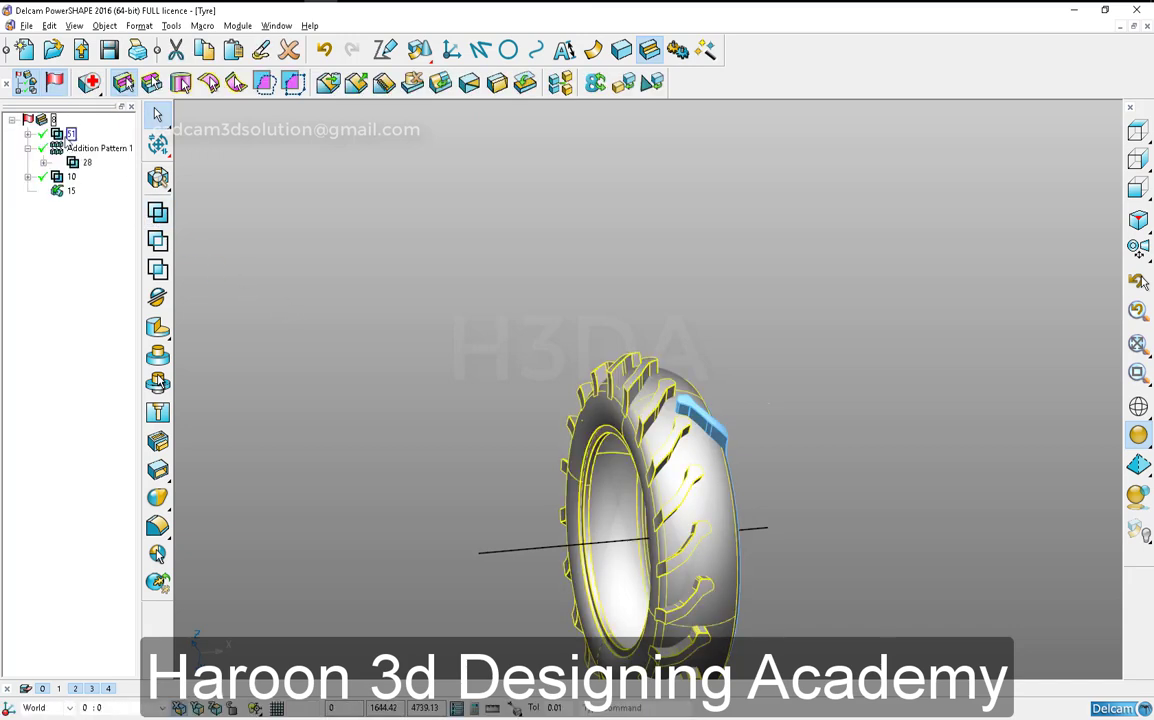
# - Create a circular solid pattern of the newly added tread block feature around the whole tyre
pyautogui.click(158, 177)
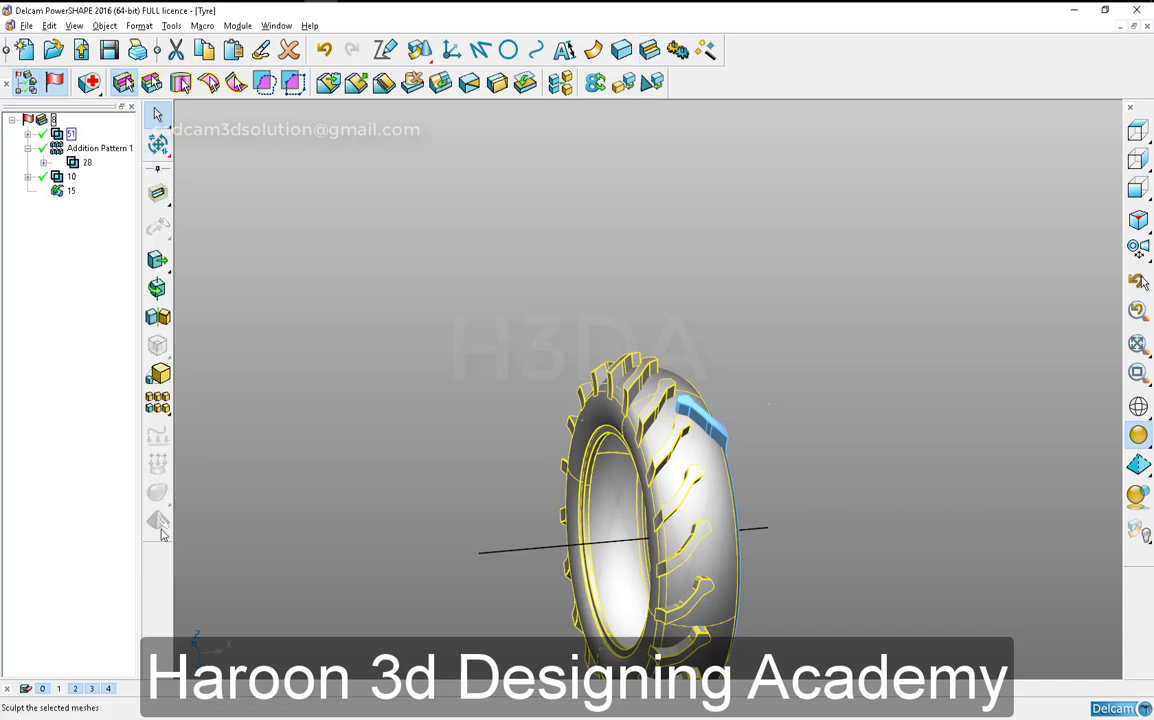
pyautogui.click(158, 401)
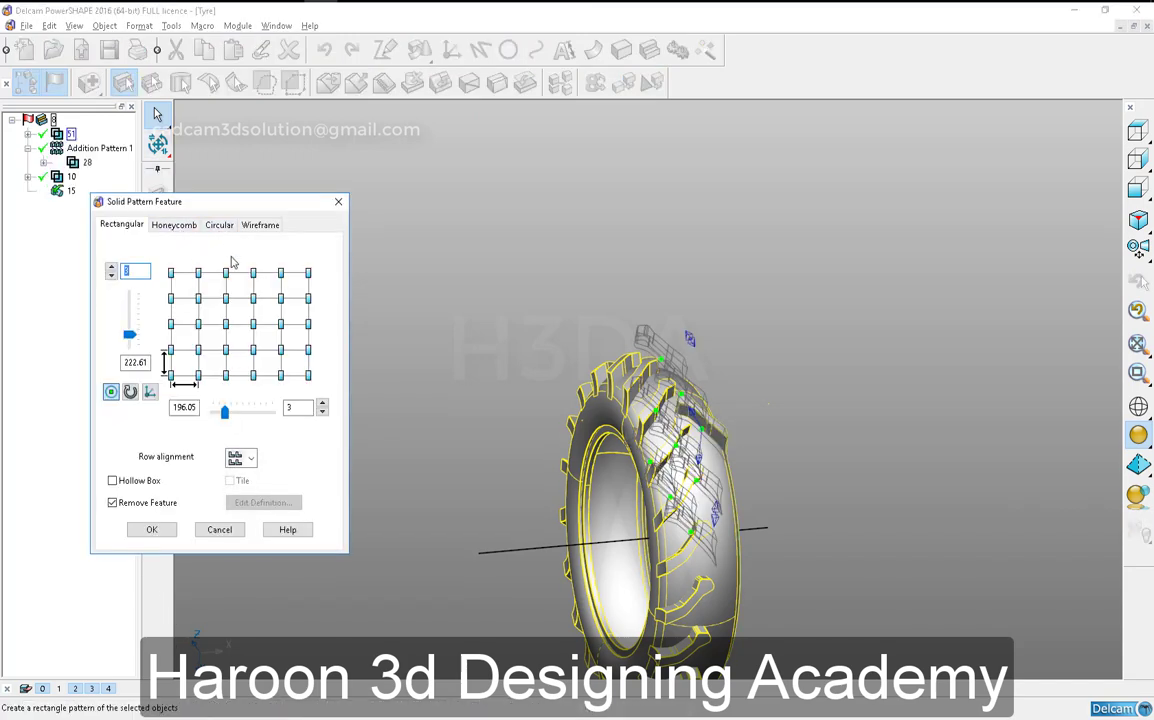
pyautogui.click(219, 224)
pyautogui.doubleClick(210, 421)
pyautogui.write('6')
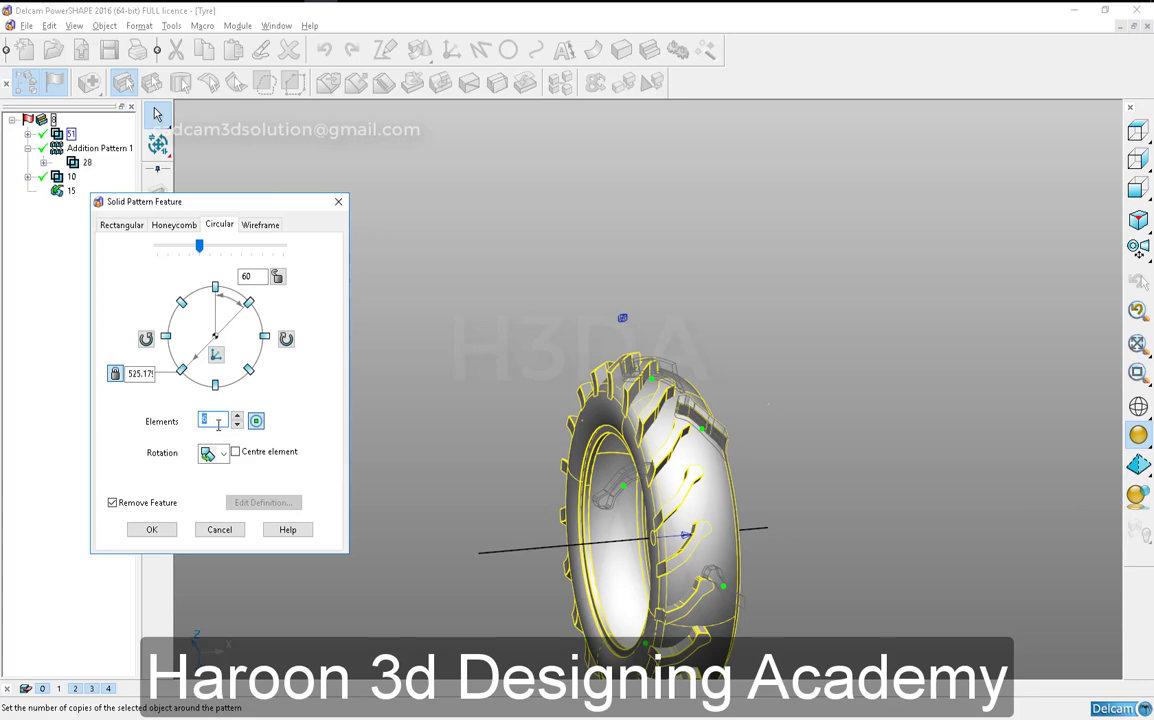
pyautogui.press('Return')
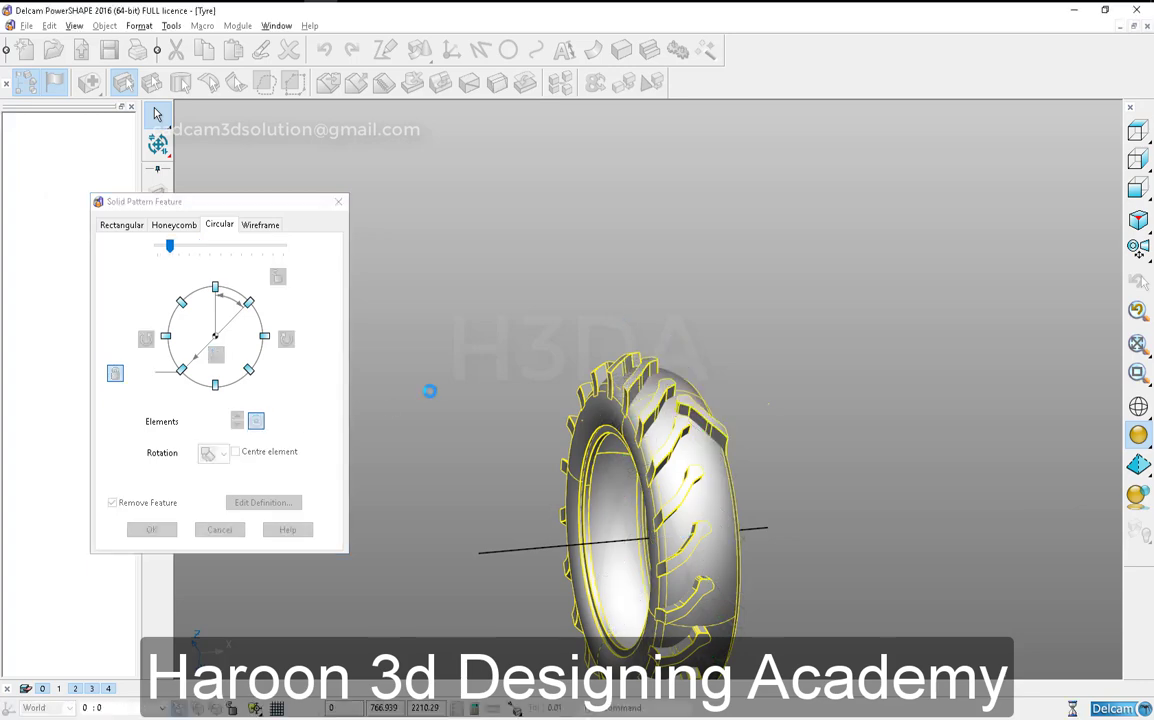
pyautogui.moveTo(373, 327); pyautogui.dragTo(667, 233, button='middle')
pyautogui.scroll(3, 667, 233)
# - Fillet the base edge of one tread block with a circular 23.5 radius, following continuous edges
pyautogui.click(650, 50)
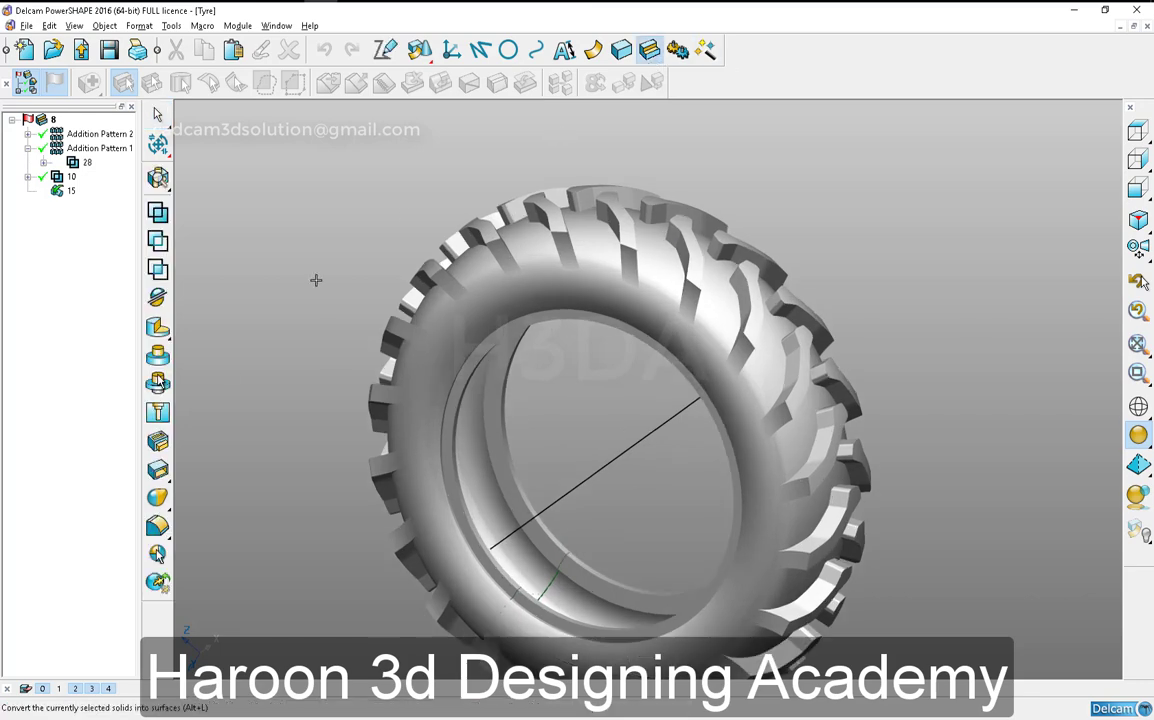
pyautogui.click(158, 470)
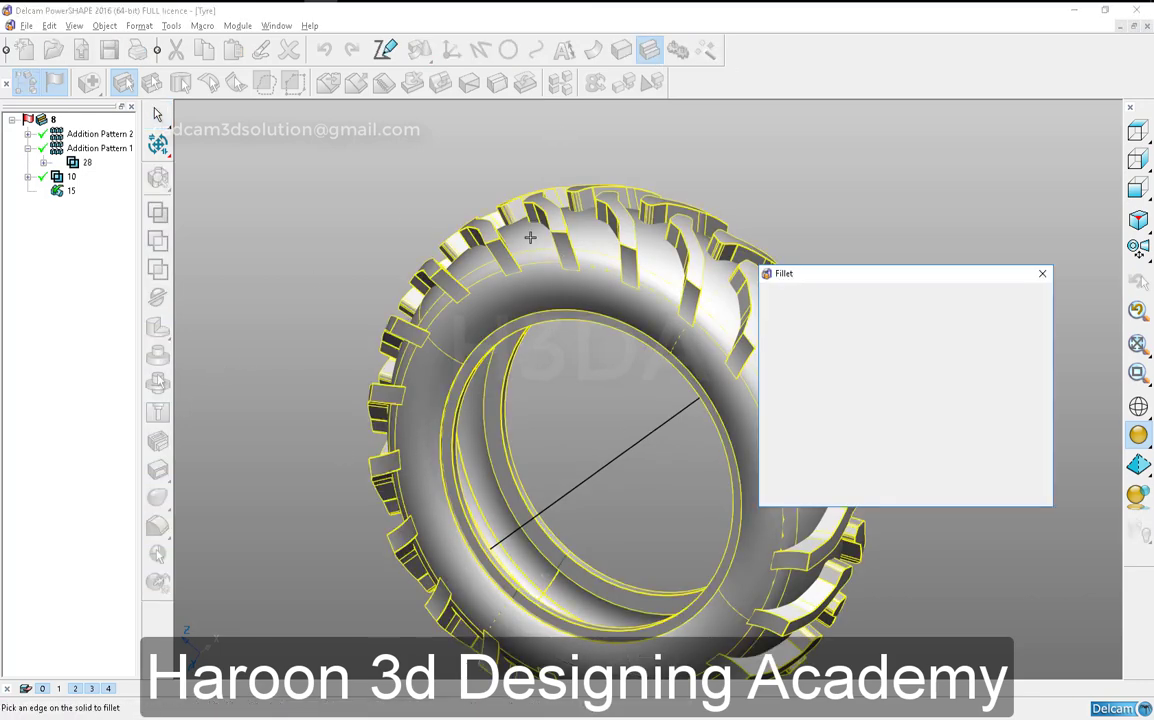
pyautogui.moveTo(462, 225); pyautogui.dragTo(587, 451, button='middle')
pyautogui.scroll(5, 596, 362)
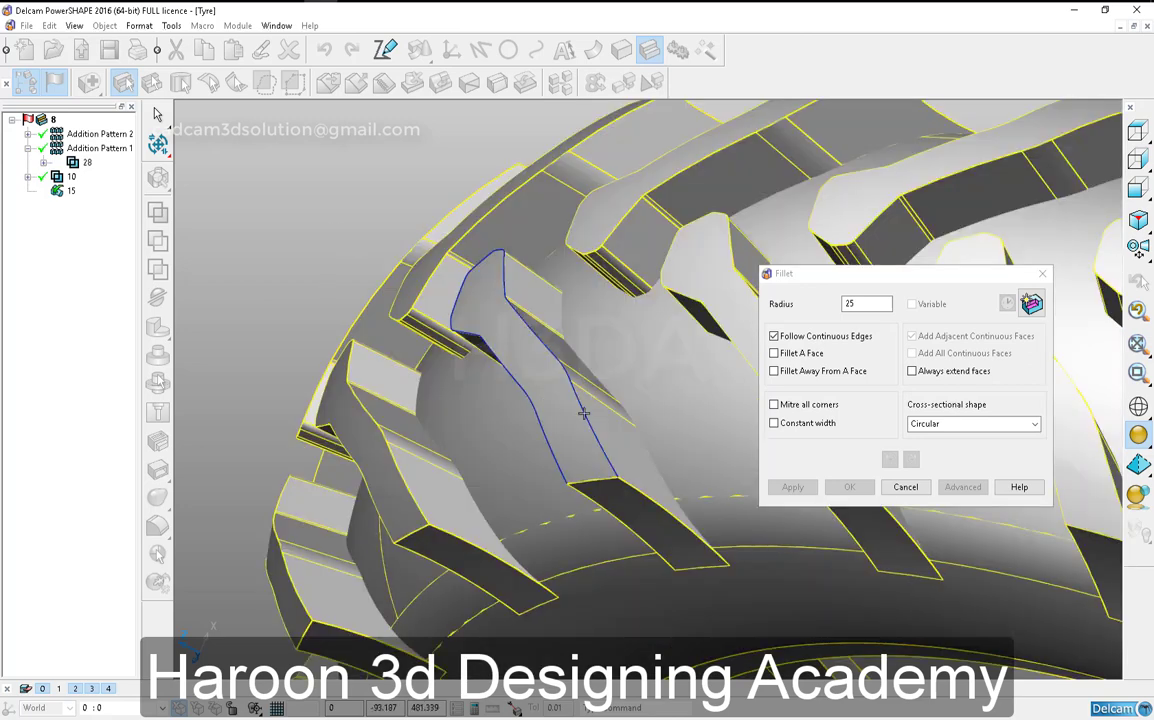
pyautogui.click(596, 362)
pyautogui.click(869, 304)
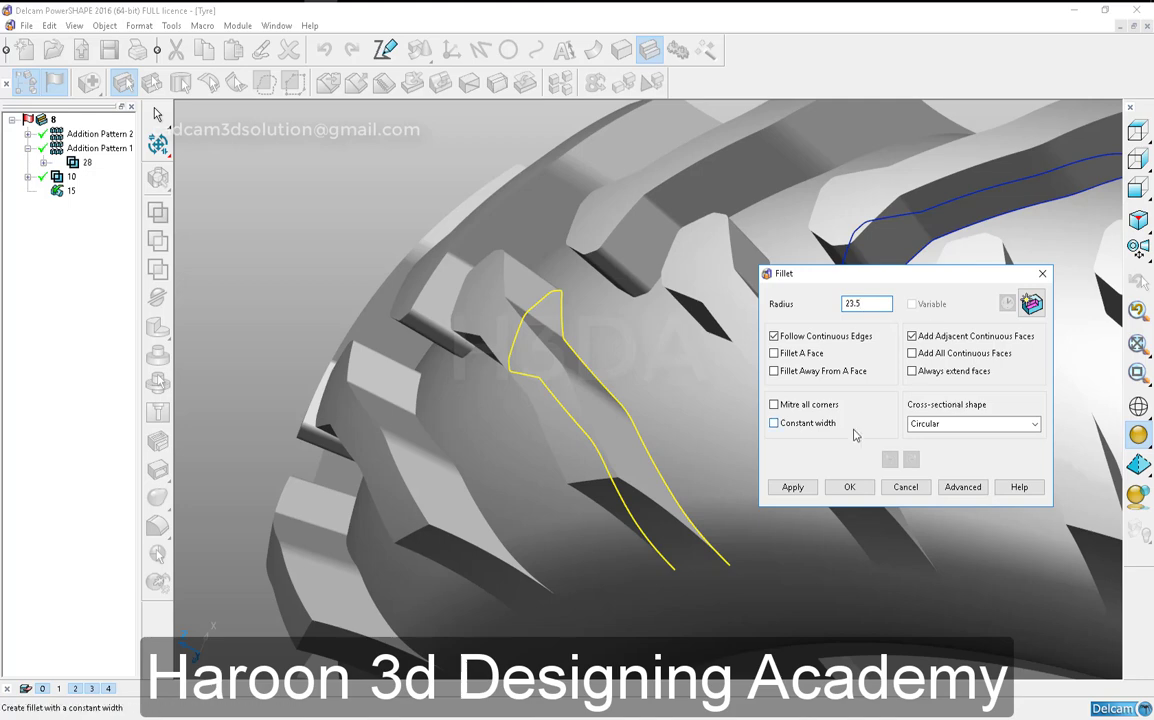
pyautogui.click(806, 487)
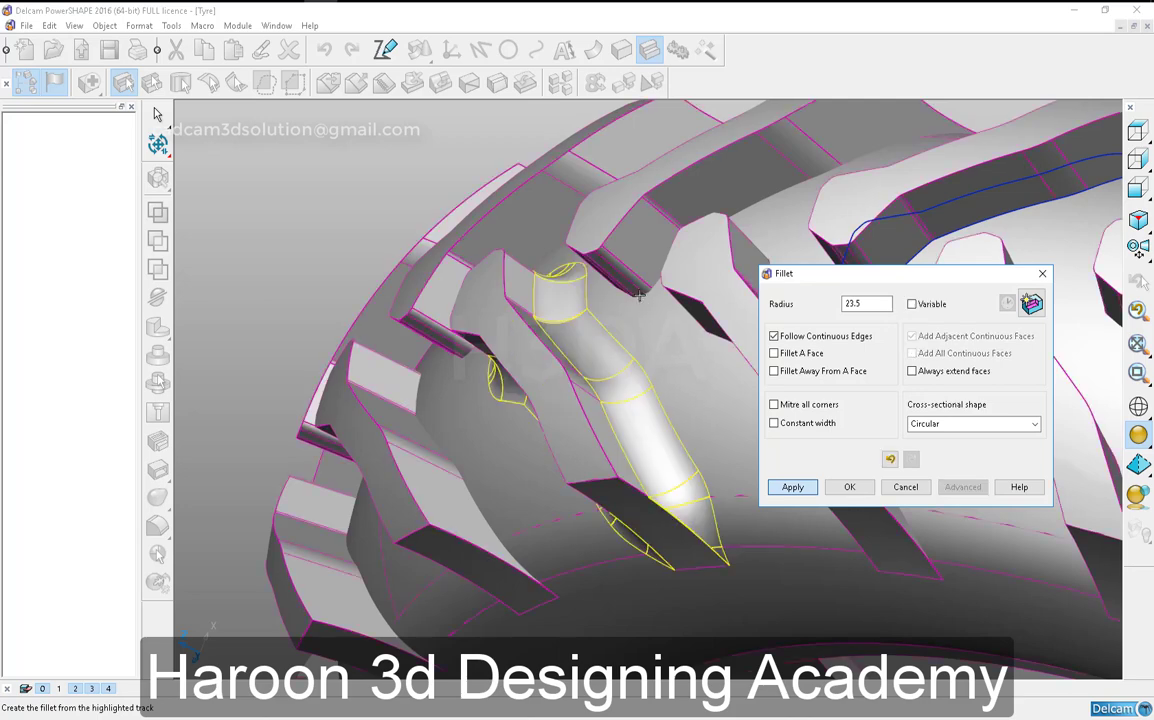
# - Fillet the base edges of the remaining tread blocks around the tyre with the same 23.5 radius
pyautogui.click(640, 296)
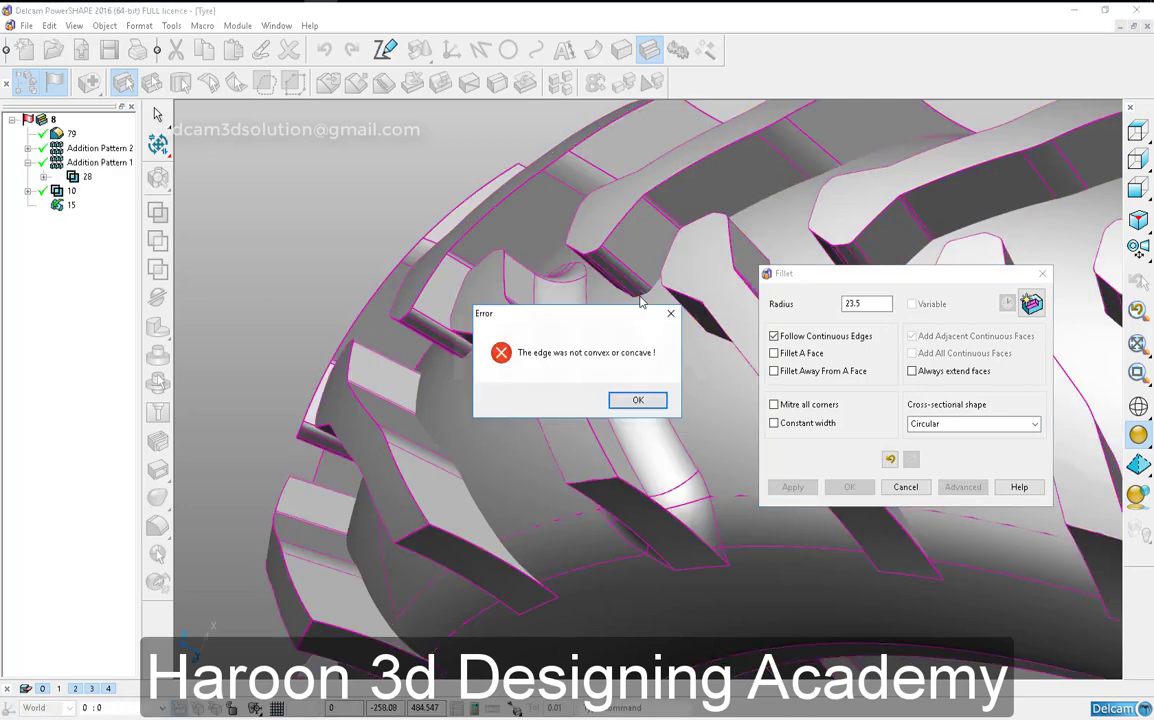
pyautogui.press('Return')
pyautogui.click(775, 198)
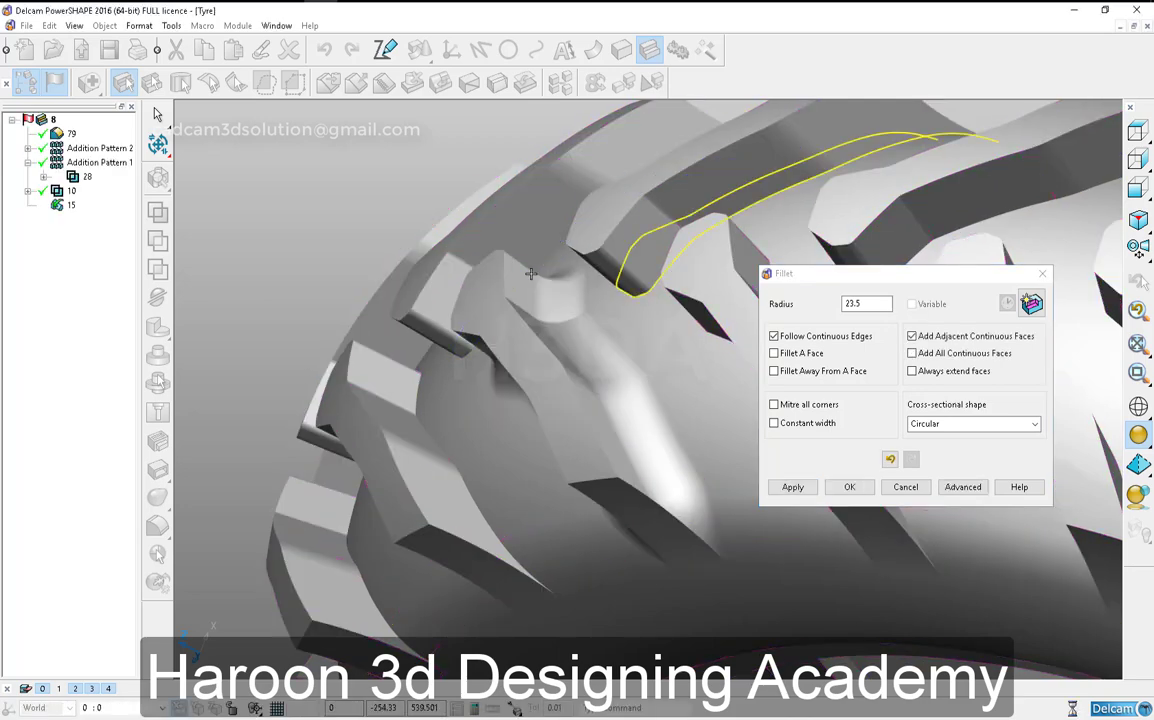
pyautogui.click(503, 517)
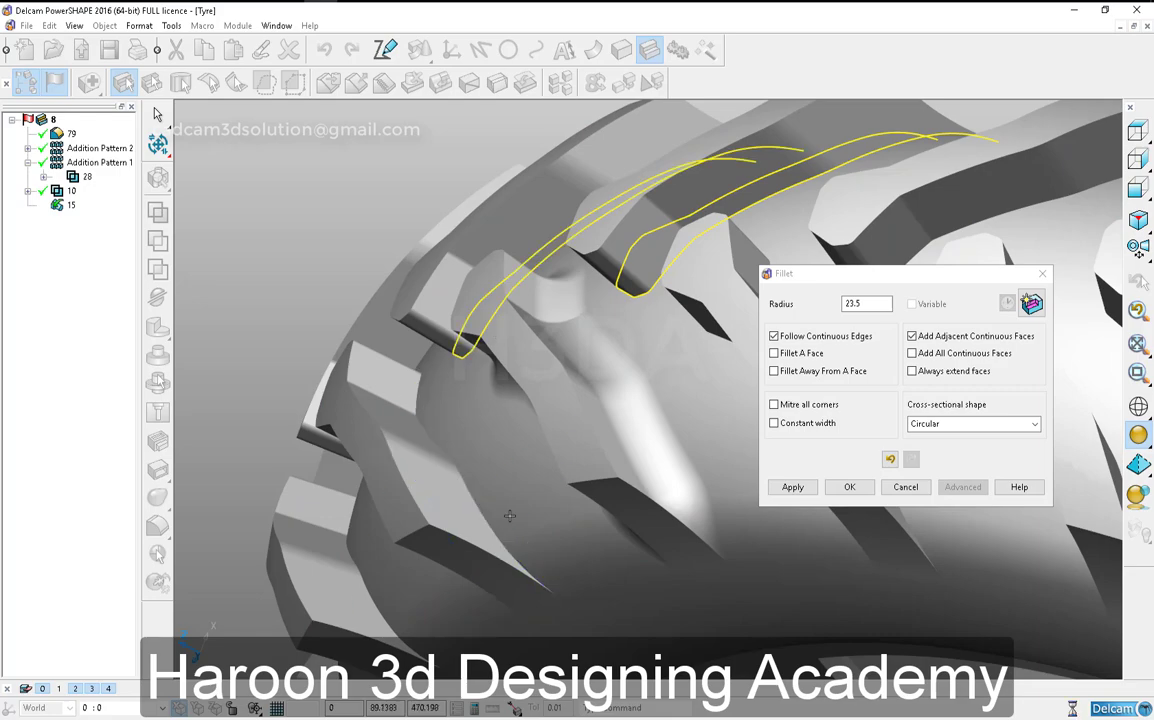
pyautogui.moveTo(500, 520); pyautogui.dragTo(688, 528, button='middle')
pyautogui.scroll(-5, 546, 412)
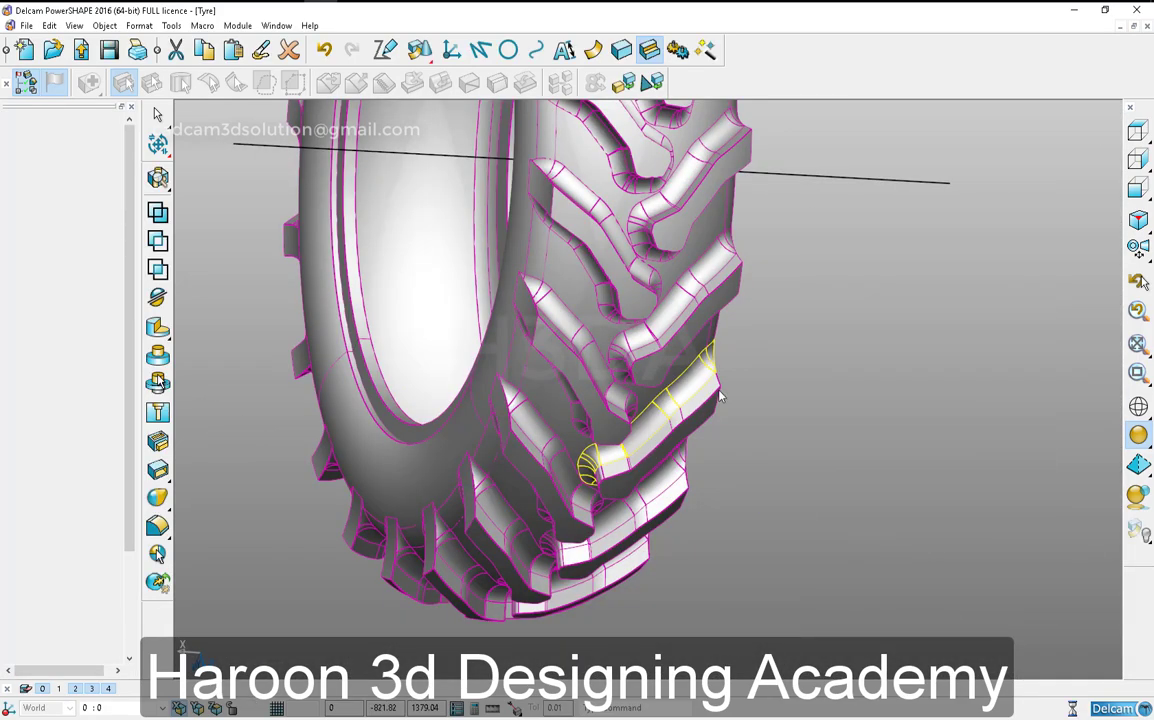
pyautogui.scroll(-3, 765, 402)
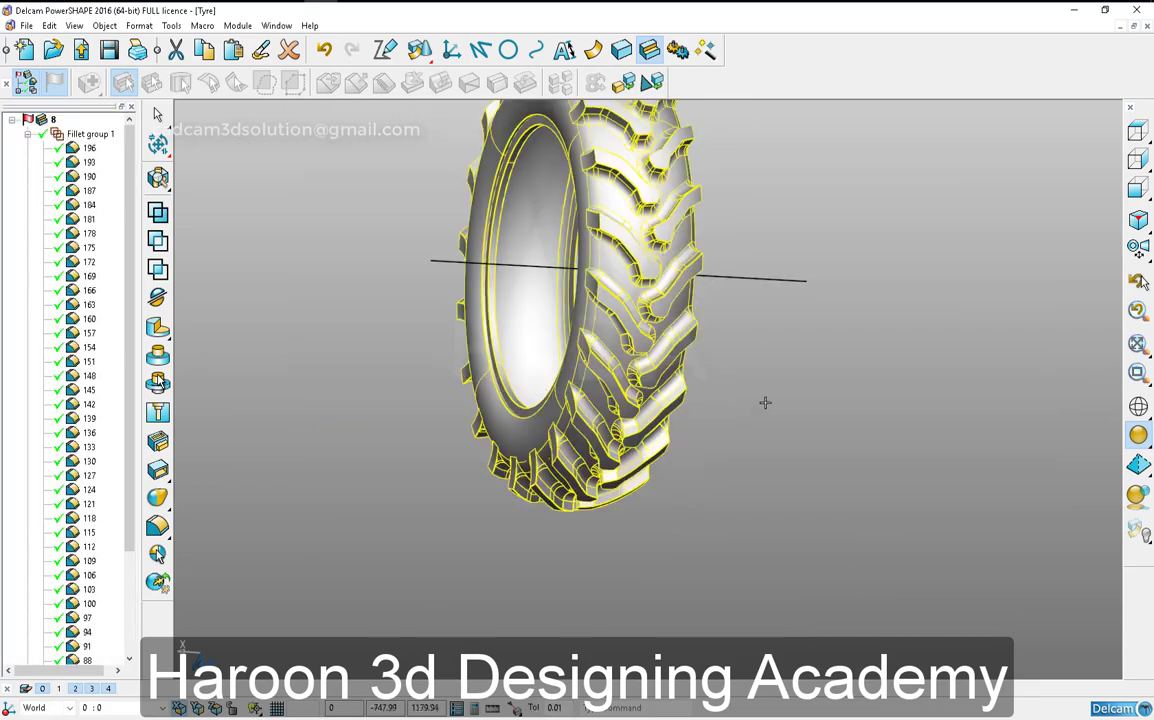
# - Delete the axis line running through the centre of the tyre
pyautogui.click(765, 402)
pyautogui.moveTo(512, 389); pyautogui.dragTo(819, 322, button='middle')
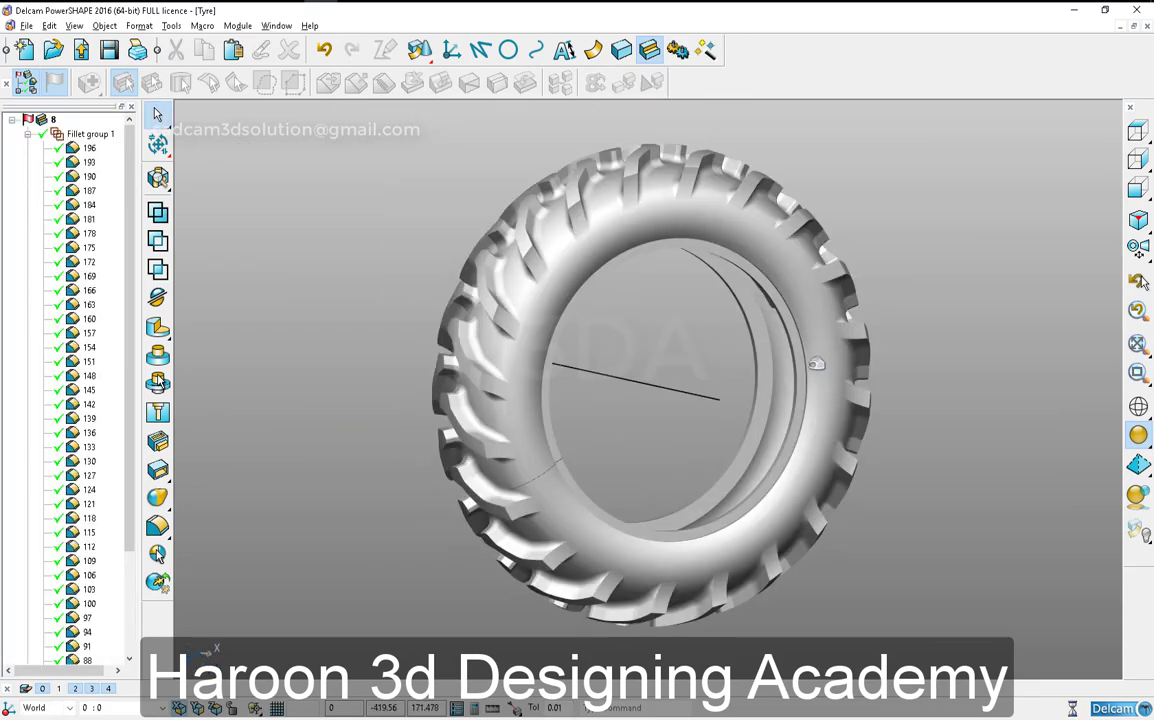
pyautogui.click(700, 395)
pyautogui.press('Delete')
# - Hide the solid feature tree and display the finished tyre in a four-view layout
pyautogui.click(131, 107)
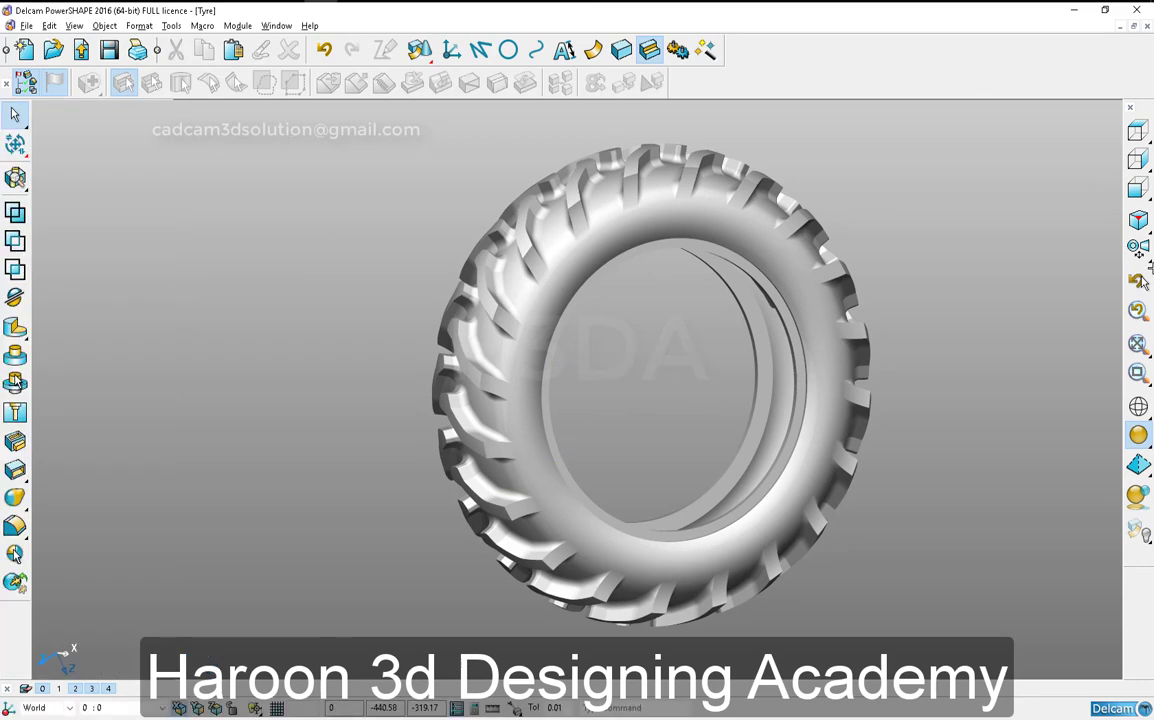
pyautogui.click(1138, 248)
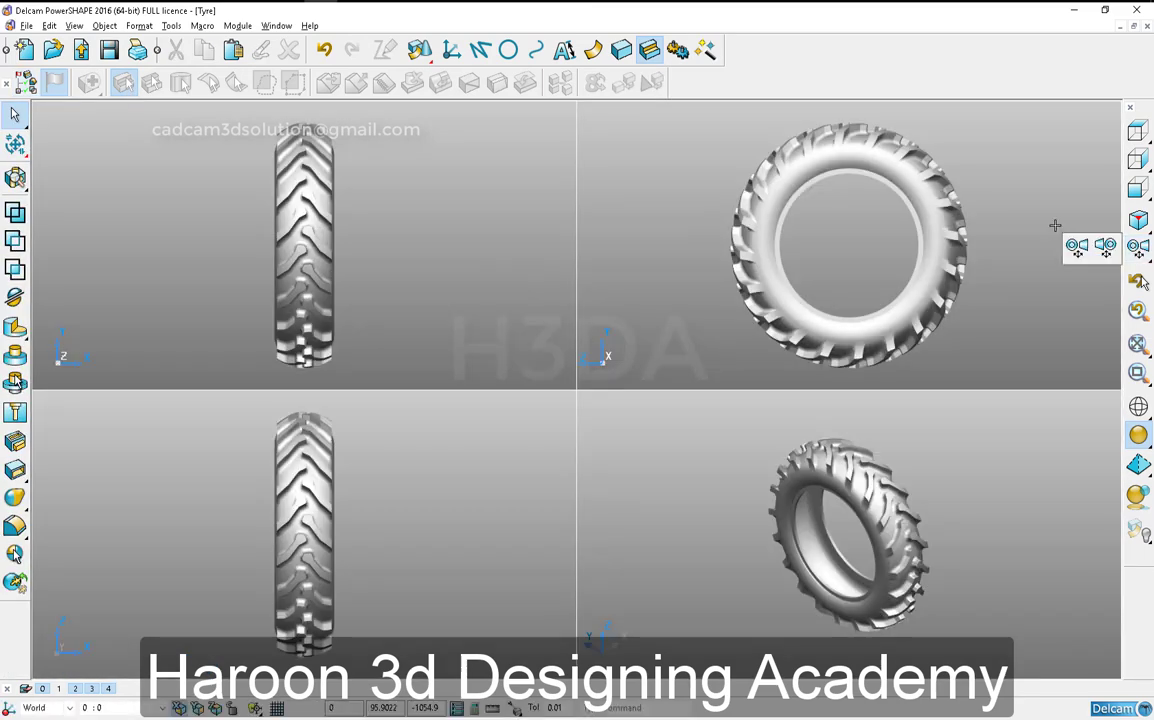